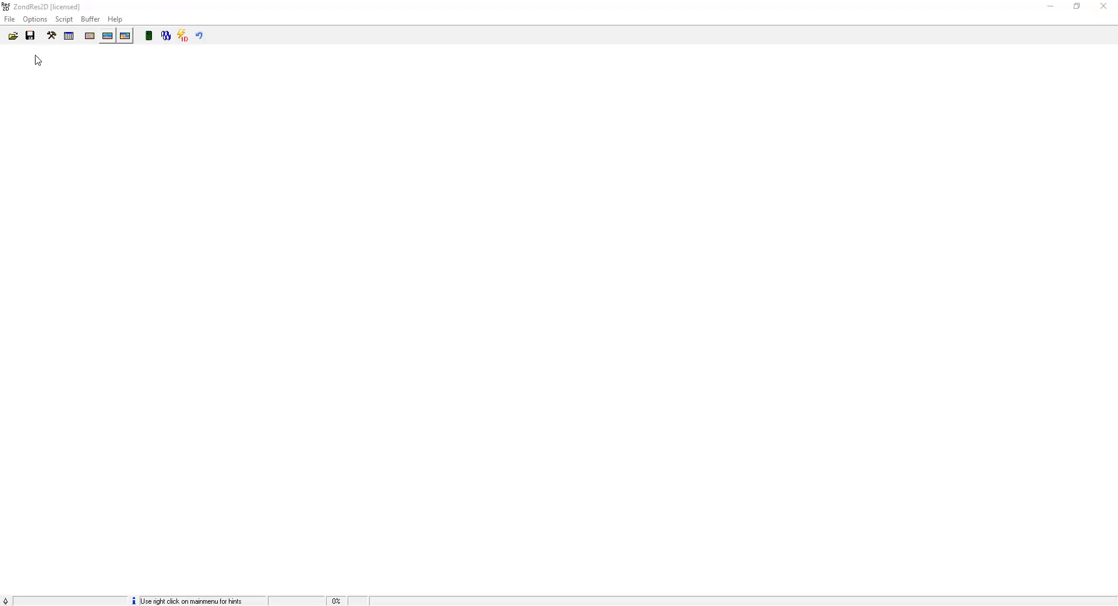
# Start a new synthetic survey with a Pole-Dipole(A-MN) electrode array and the A-MN & MN-A sub array type
pyautogui.click(13, 20)
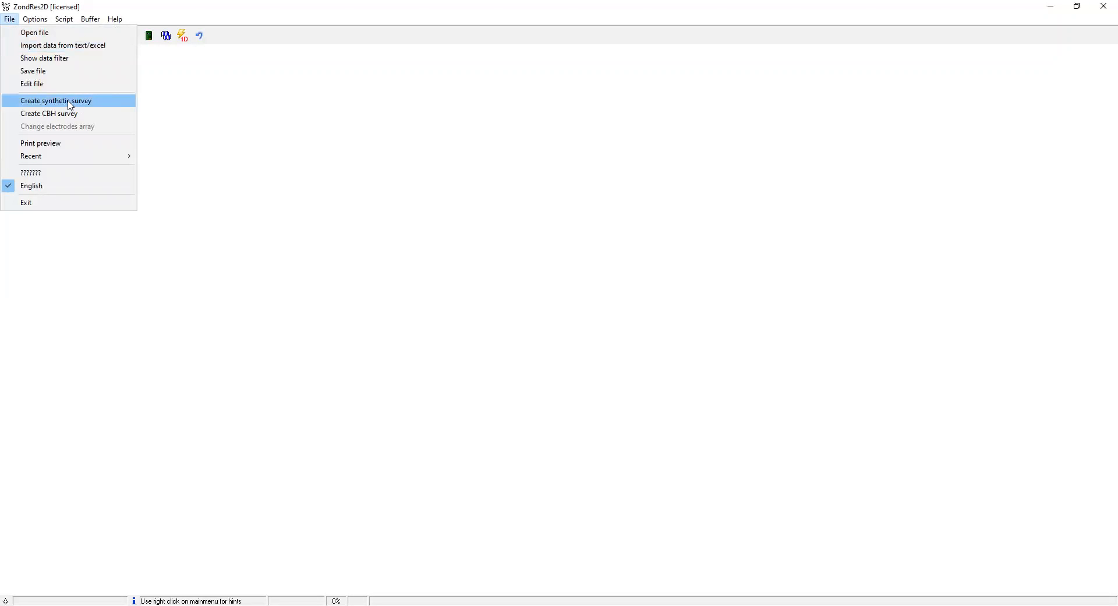
pyautogui.click(99, 107)
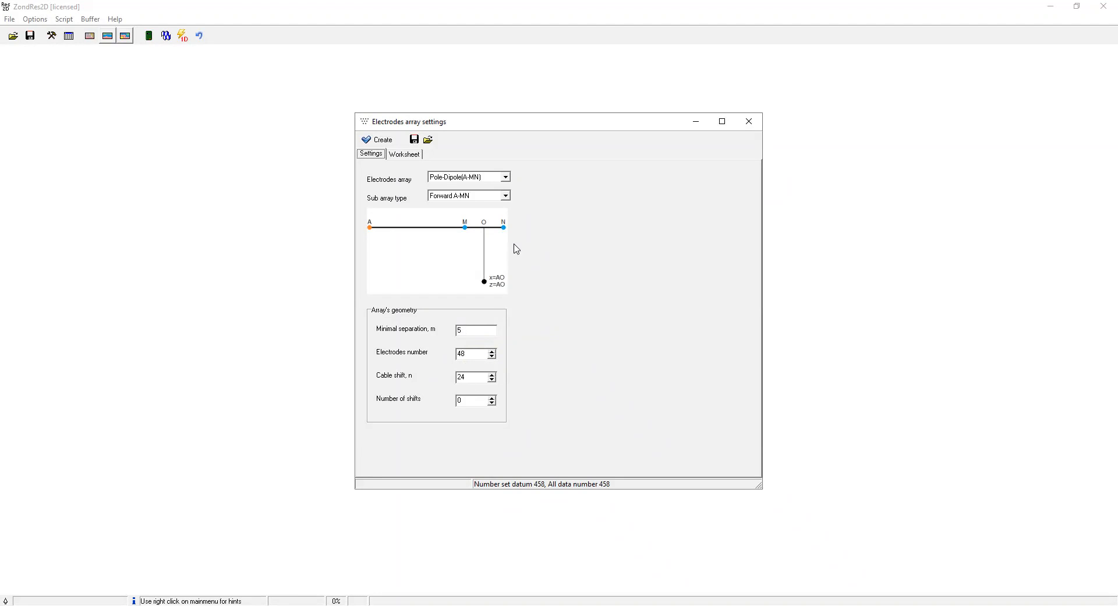
pyautogui.click(506, 180)
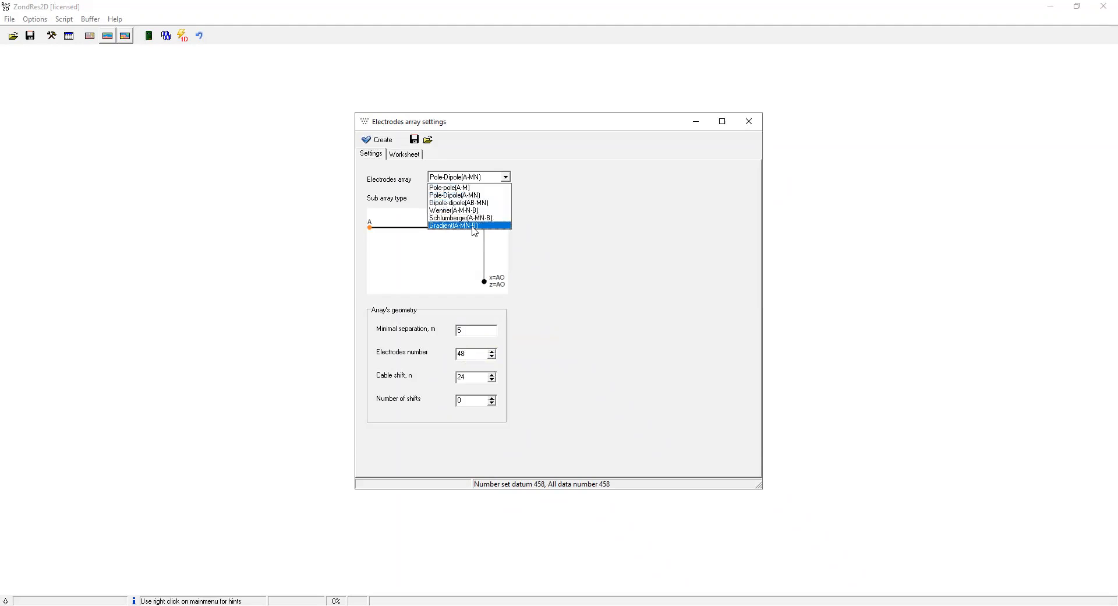
pyautogui.click(482, 197)
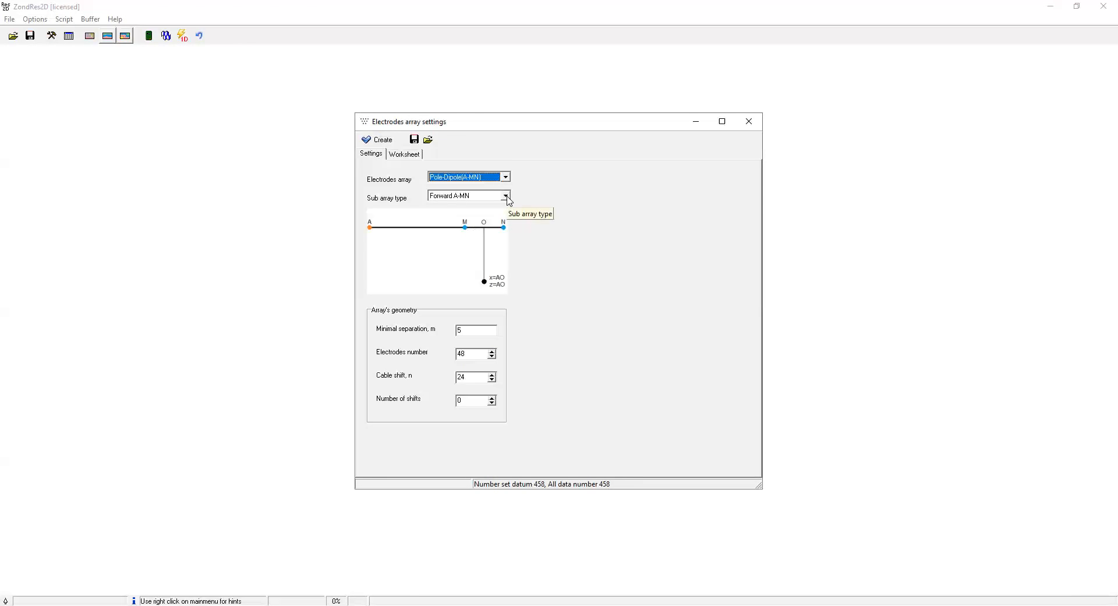
pyautogui.click(506, 197)
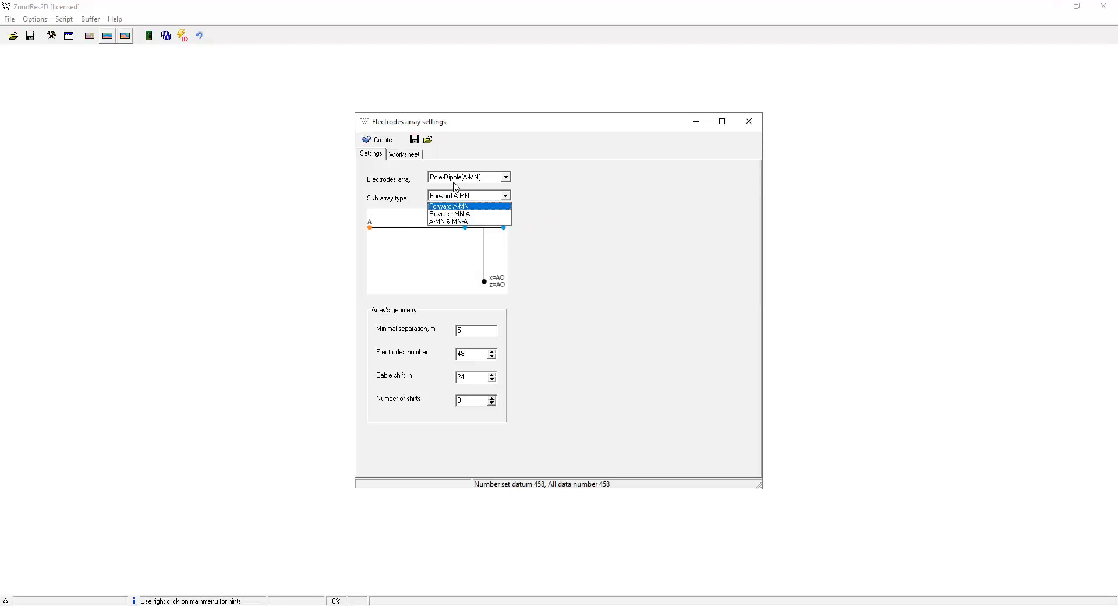
pyautogui.click(476, 222)
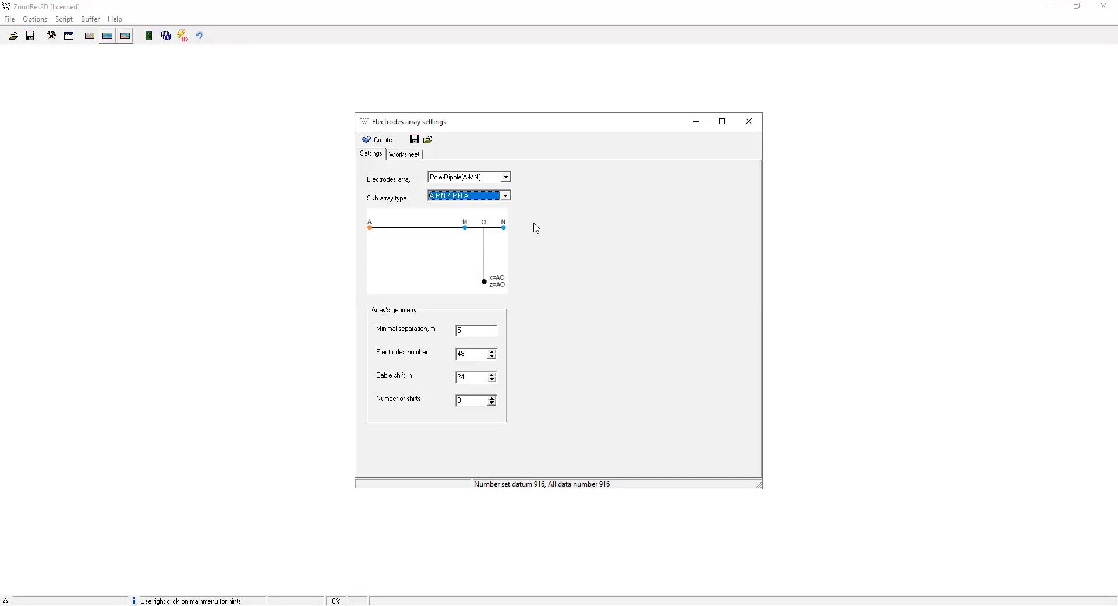
# In the array worksheet, deactivate all survey levels of the 3 x a and 5 x a spacings
pyautogui.click(407, 155)
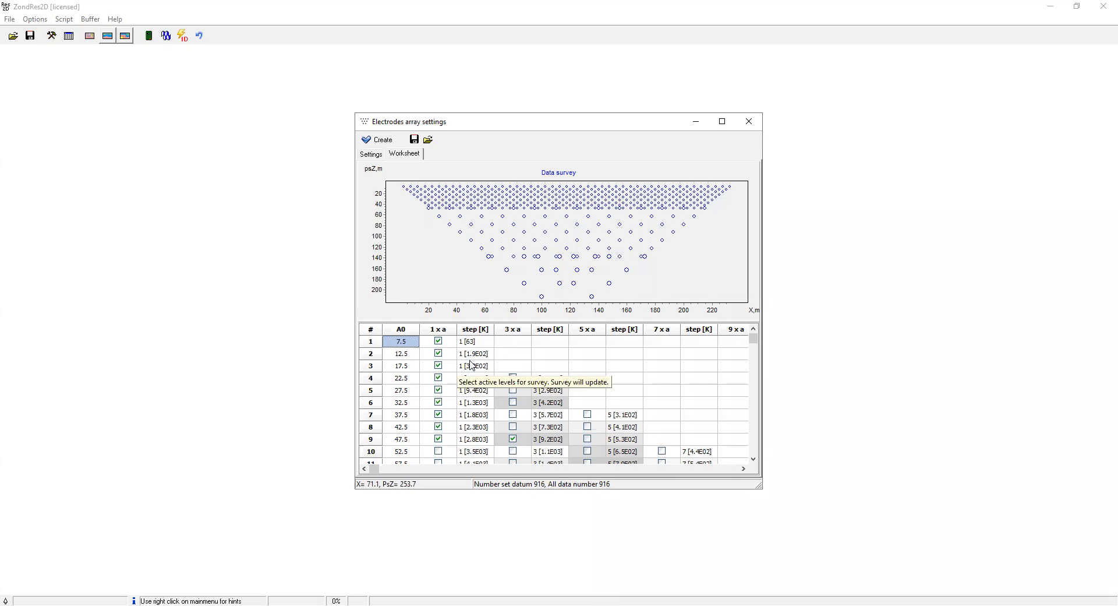
pyautogui.click(409, 342)
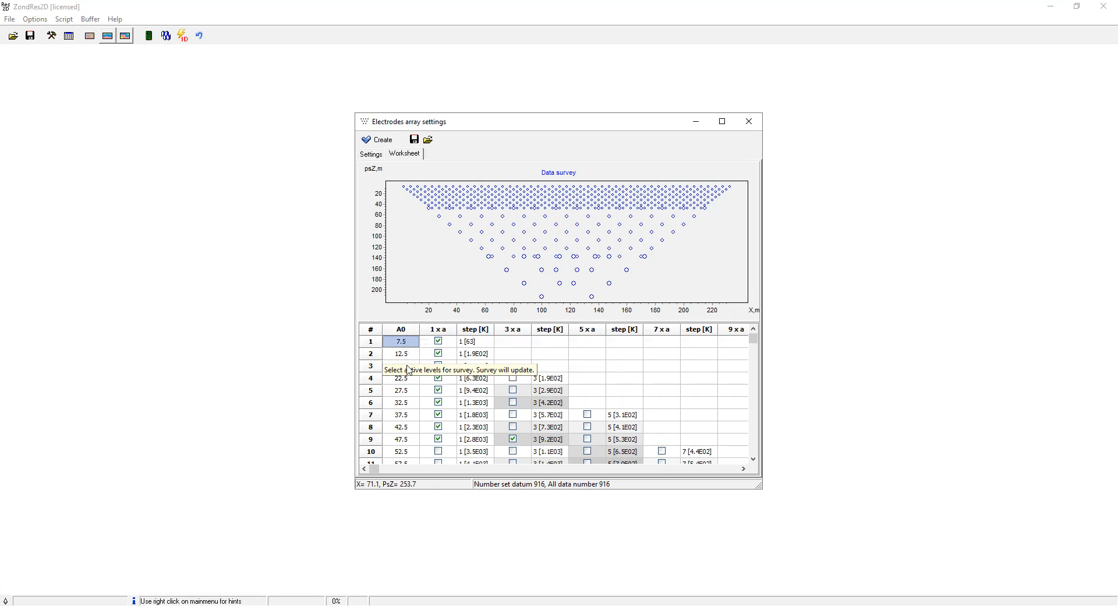
pyautogui.scroll(-8, 410, 373)
pyautogui.scroll(8, 410, 376)
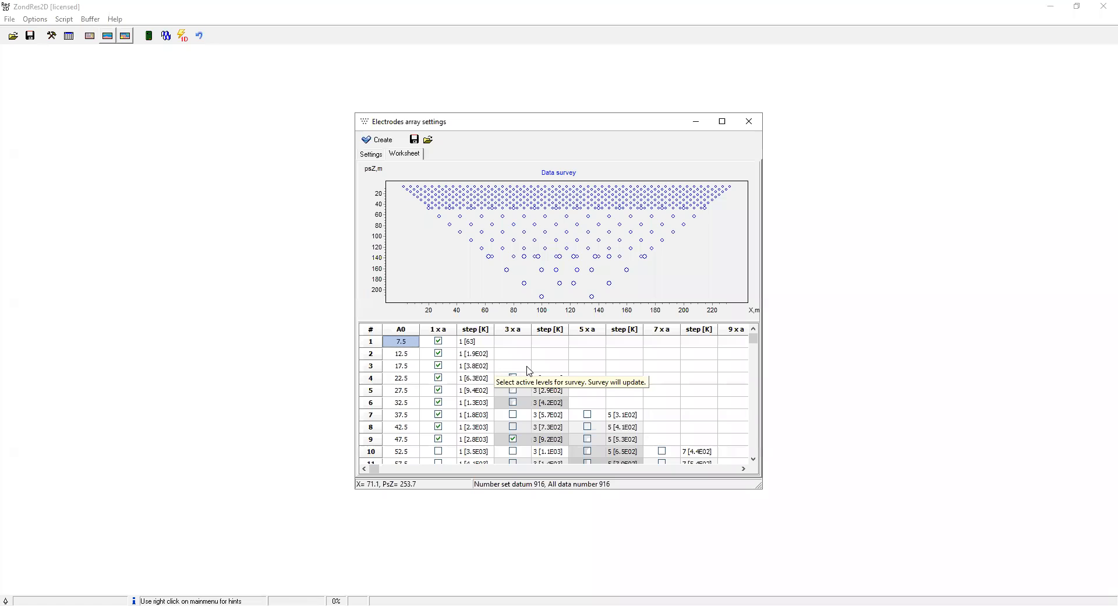
pyautogui.click(589, 331)
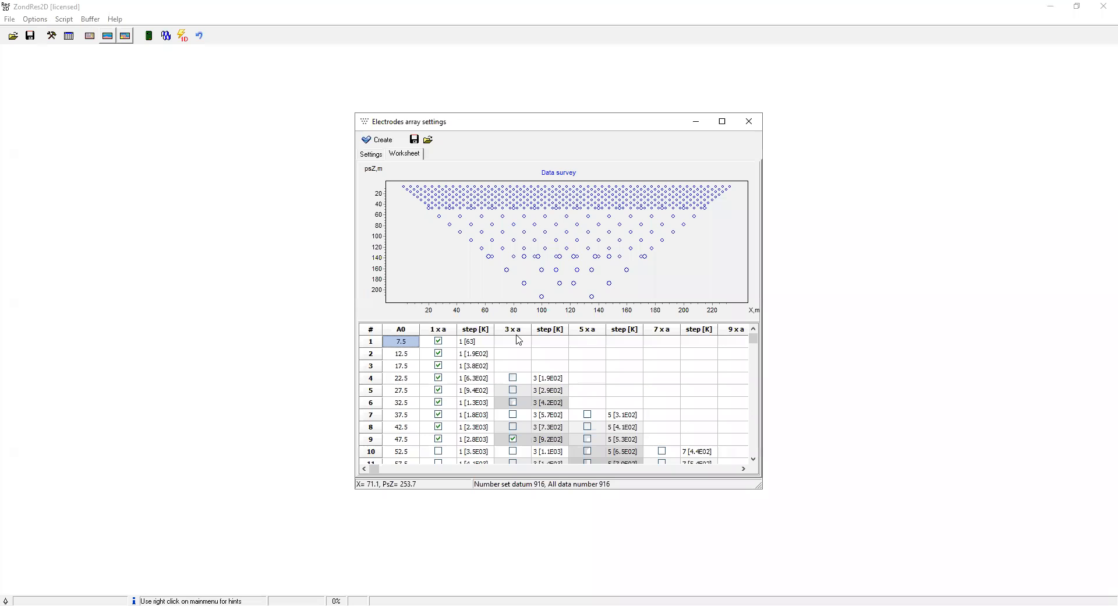
pyautogui.click(513, 332)
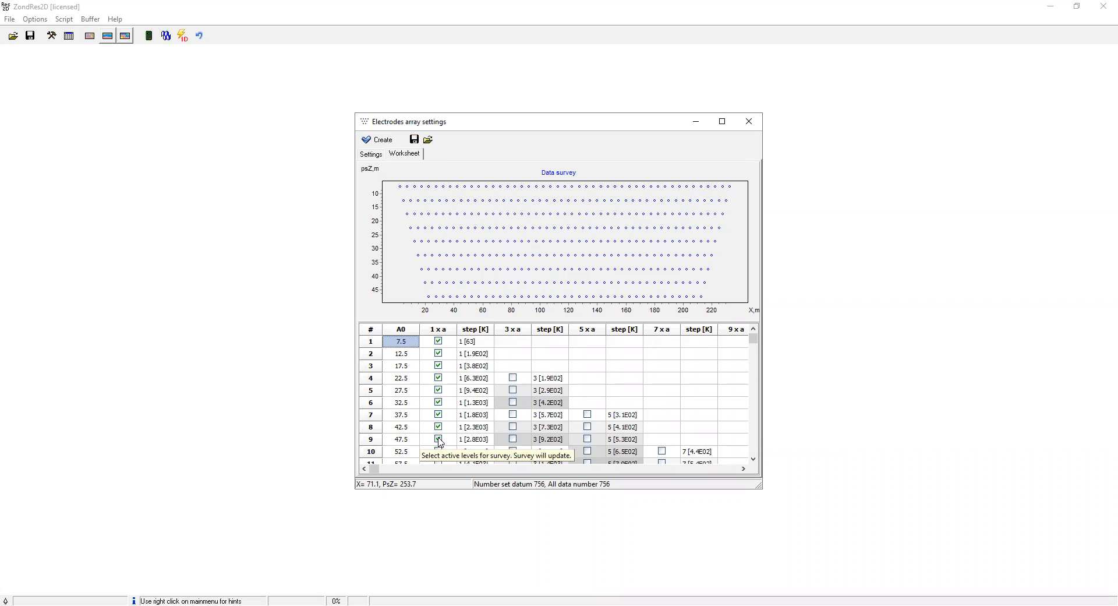
# Deactivate levels 6 to 9 of the 1 x a spacing in the survey worksheet
pyautogui.click(439, 440)
pyautogui.click(442, 423)
pyautogui.click(440, 414)
pyautogui.click(441, 403)
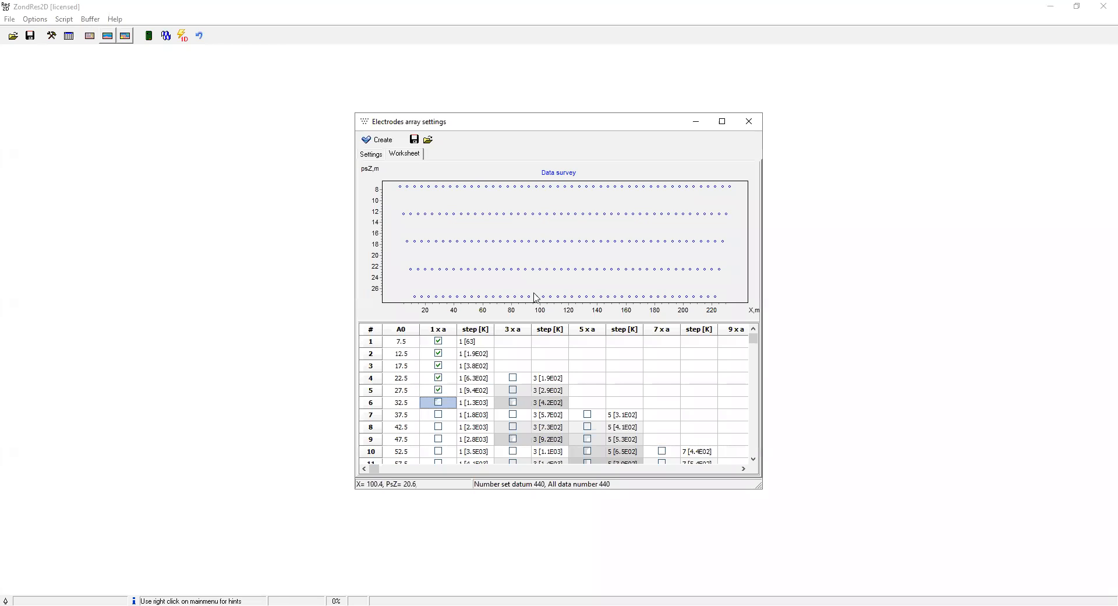
# Activate levels 6 to 9 of the 3 x a spacing in the survey worksheet
pyautogui.click(519, 401)
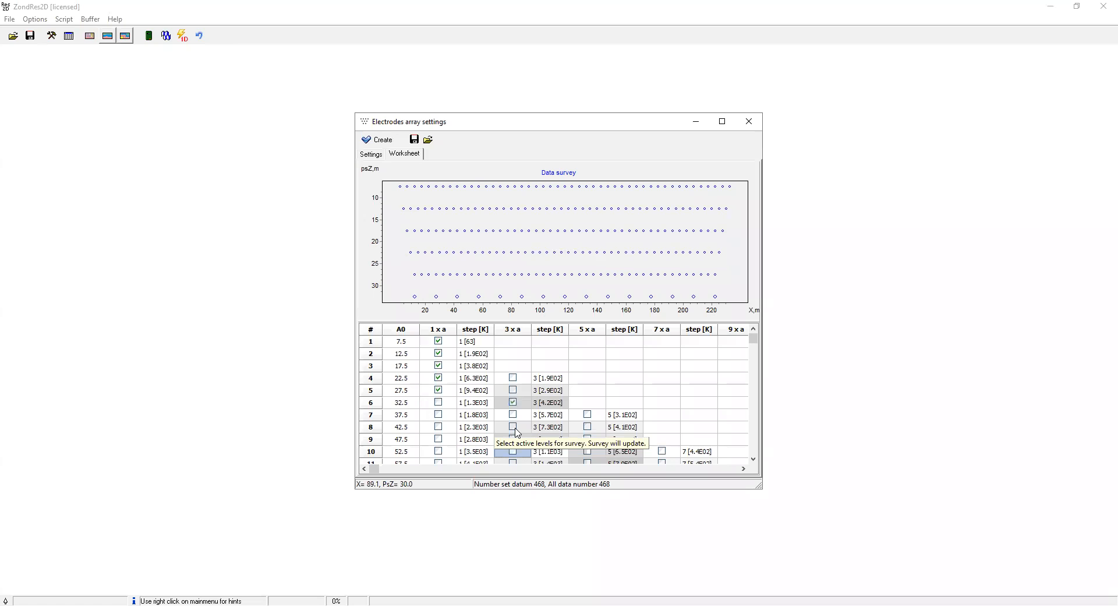
pyautogui.click(512, 427)
pyautogui.scroll(-2, 514, 395)
pyautogui.click(512, 390)
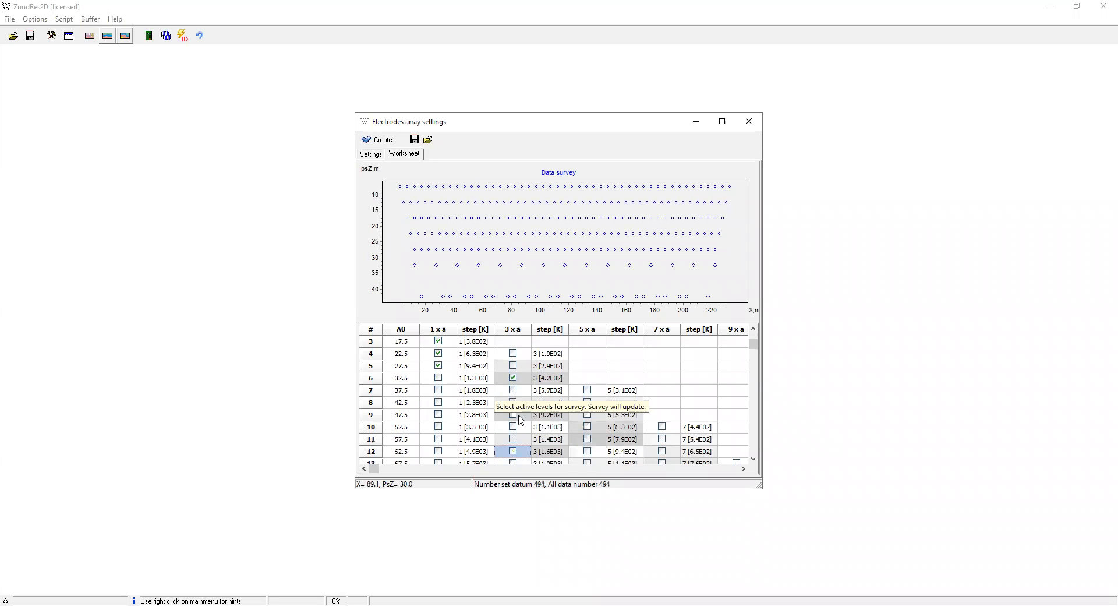
pyautogui.click(513, 415)
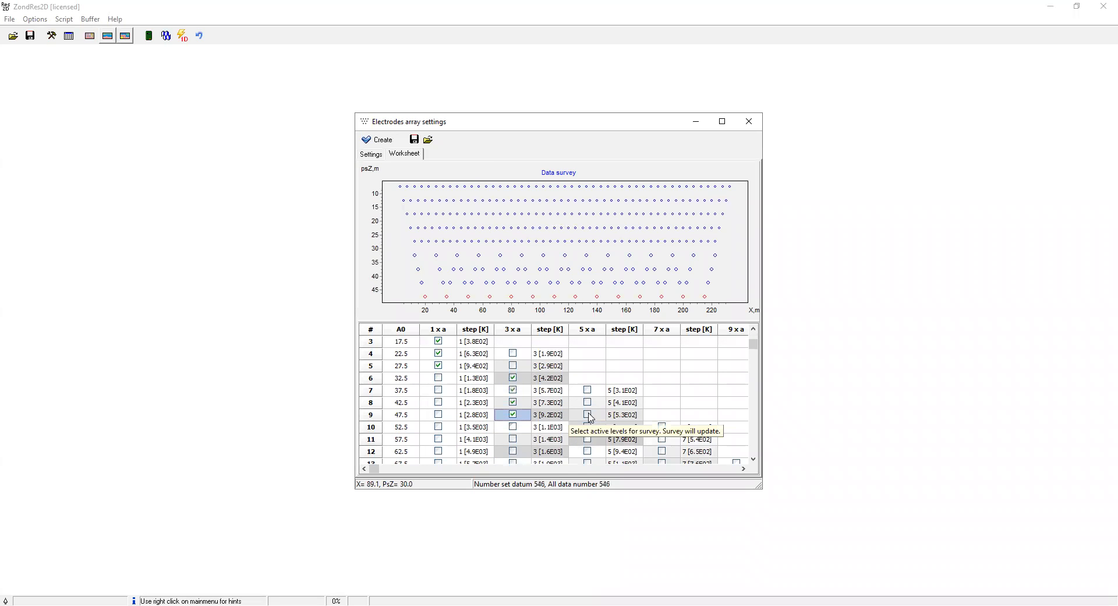
# Activate levels 10 to 14 of the 5 x a spacing, with level 9 of that spacing left off
pyautogui.click(588, 415)
pyautogui.scroll(-5, 590, 389)
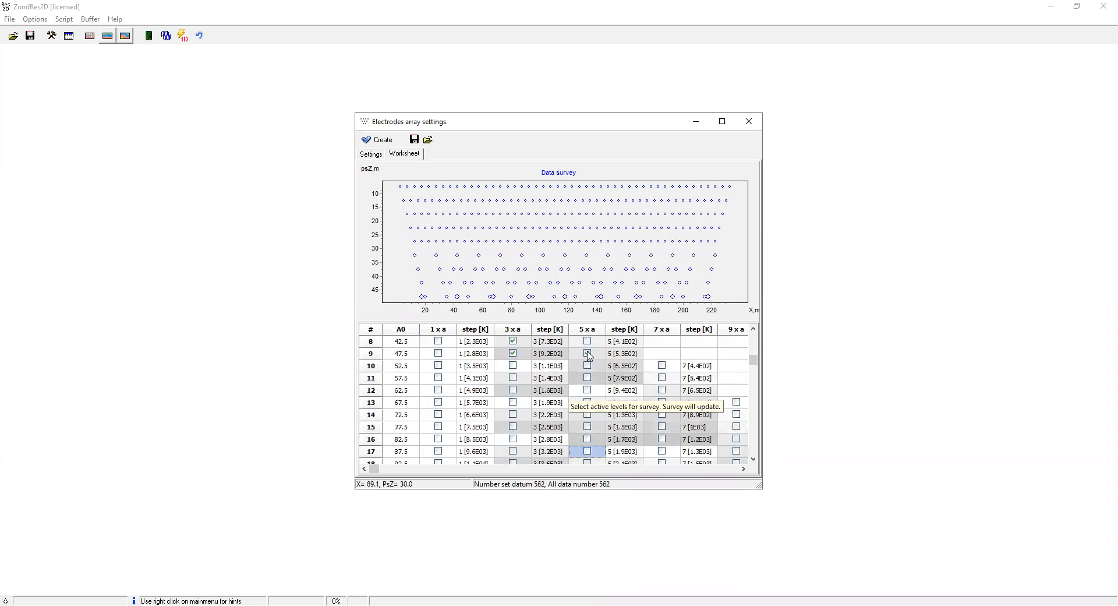
pyautogui.click(587, 366)
pyautogui.click(587, 378)
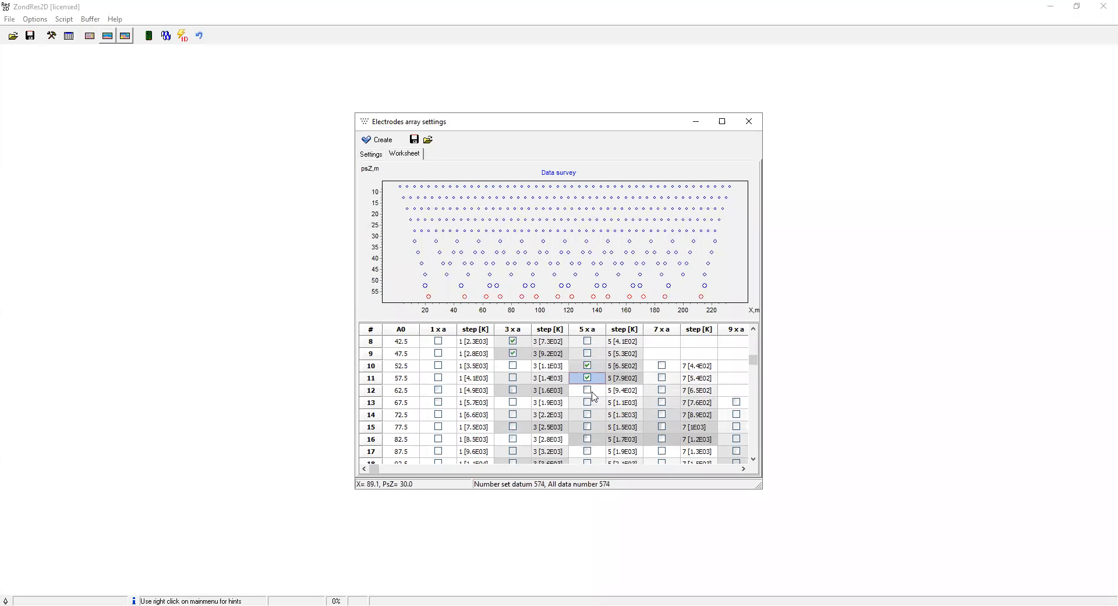
pyautogui.click(589, 392)
pyautogui.click(588, 403)
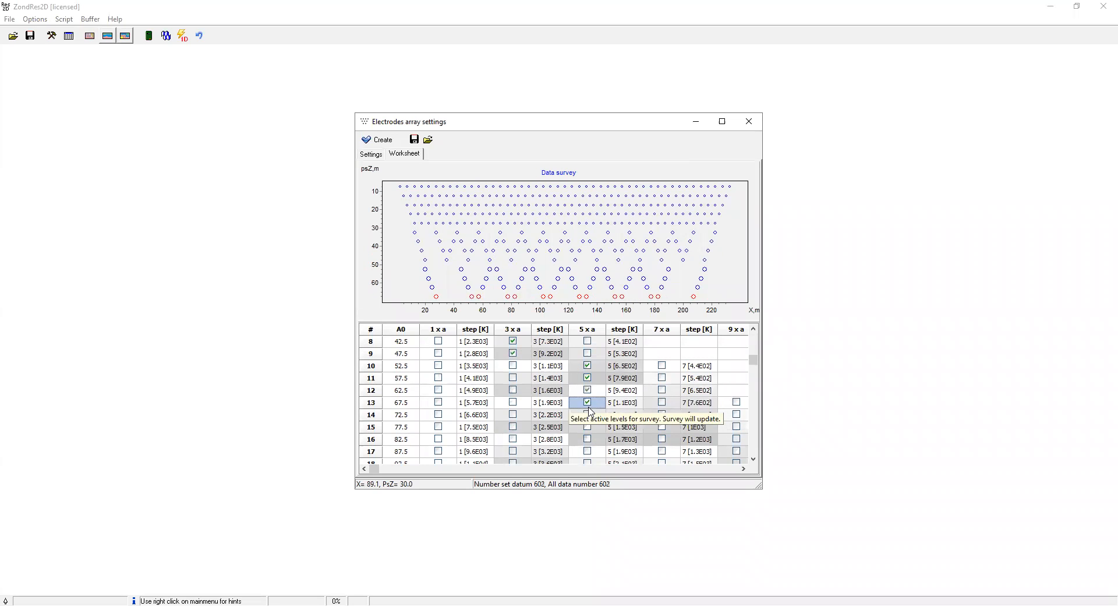
pyautogui.click(590, 415)
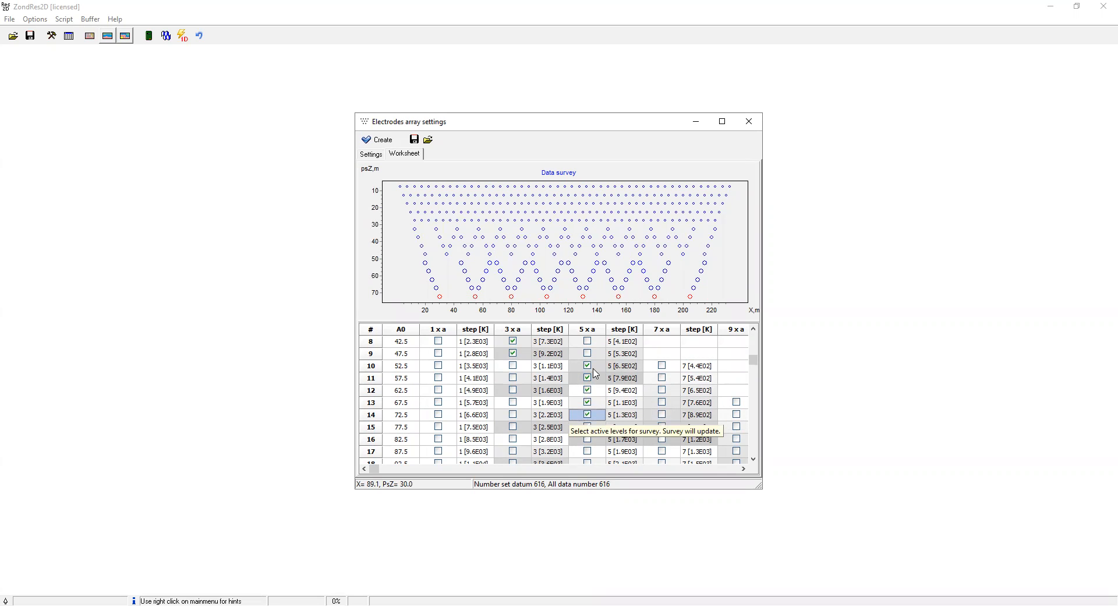
pyautogui.click(589, 356)
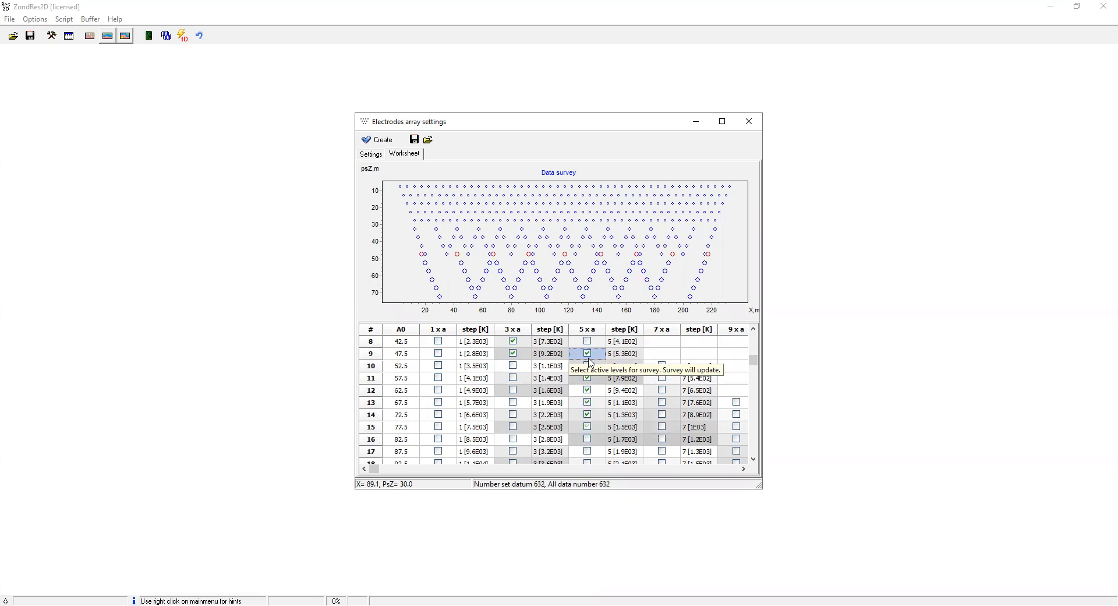
pyautogui.click(513, 366)
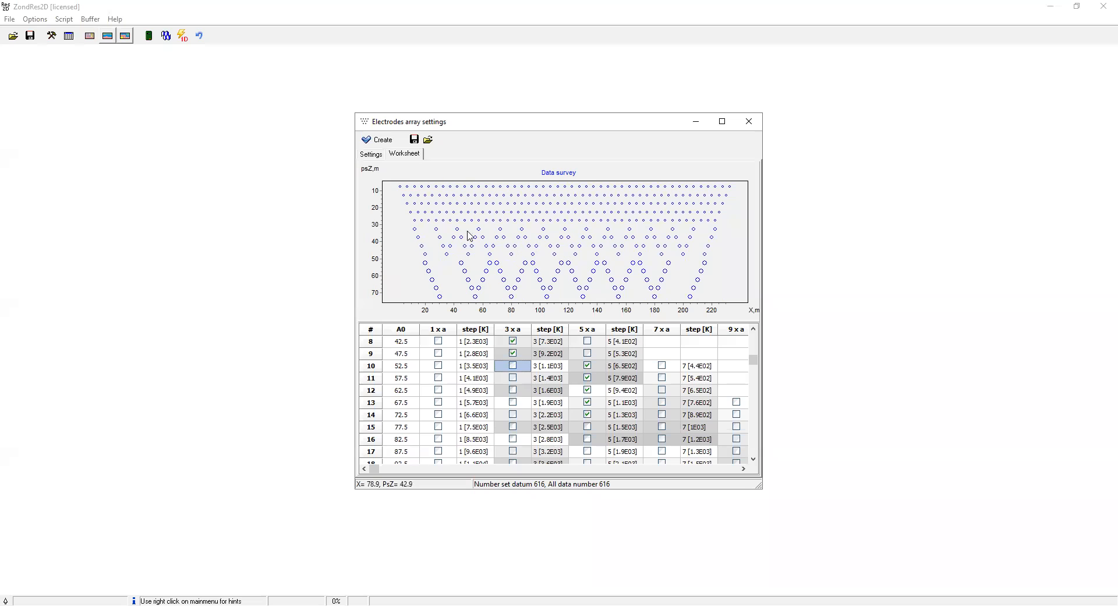
# Review the instrument sequence file formats offered for saving the electrode array, without saving a file
pyautogui.click(414, 140)
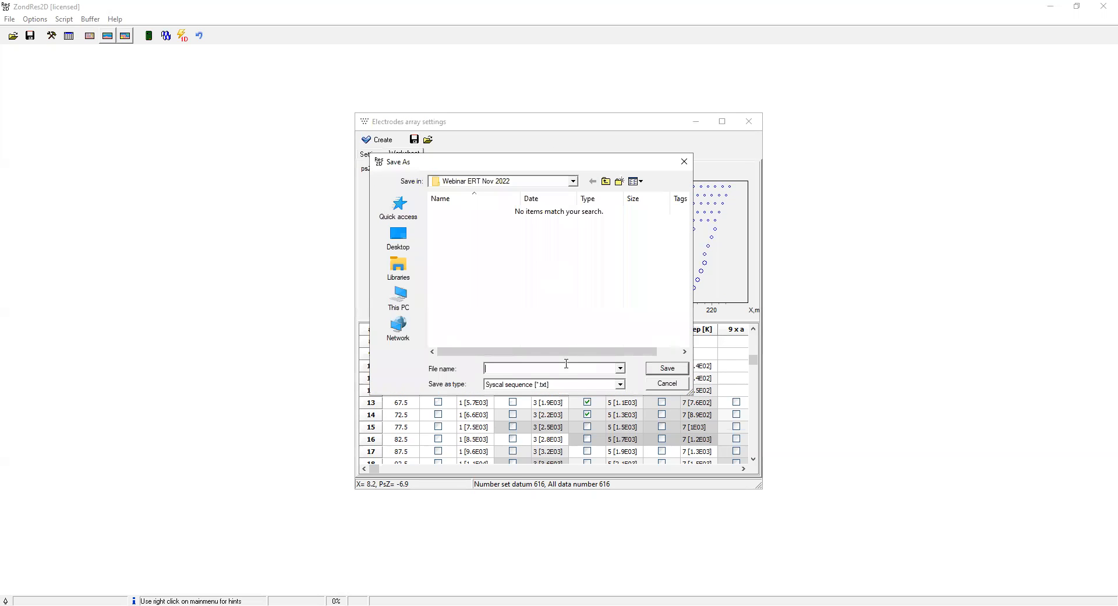
pyautogui.click(558, 385)
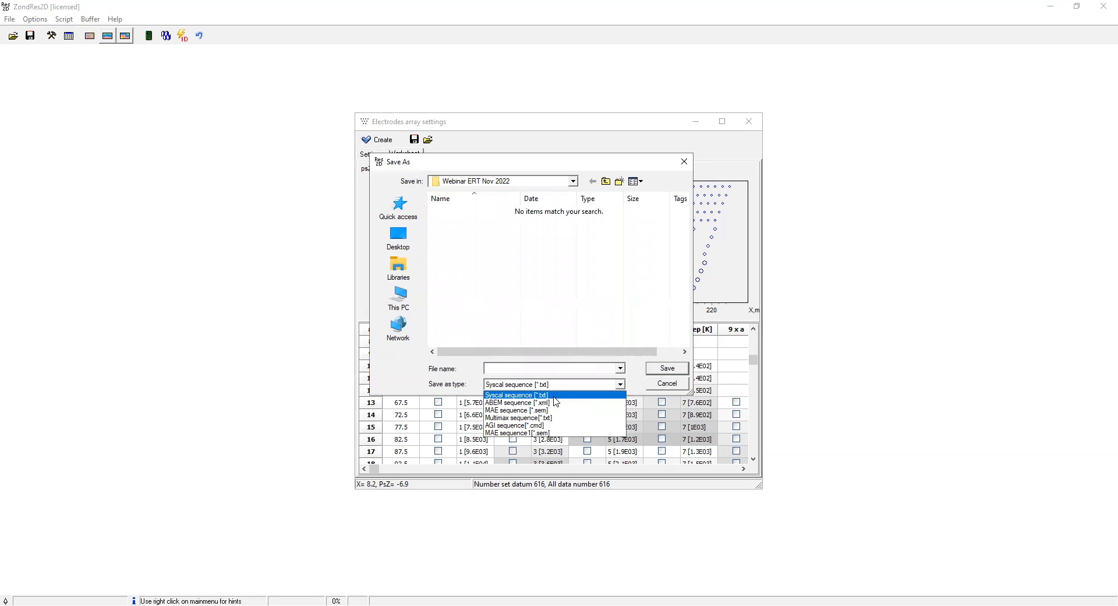
pyautogui.click(483, 271)
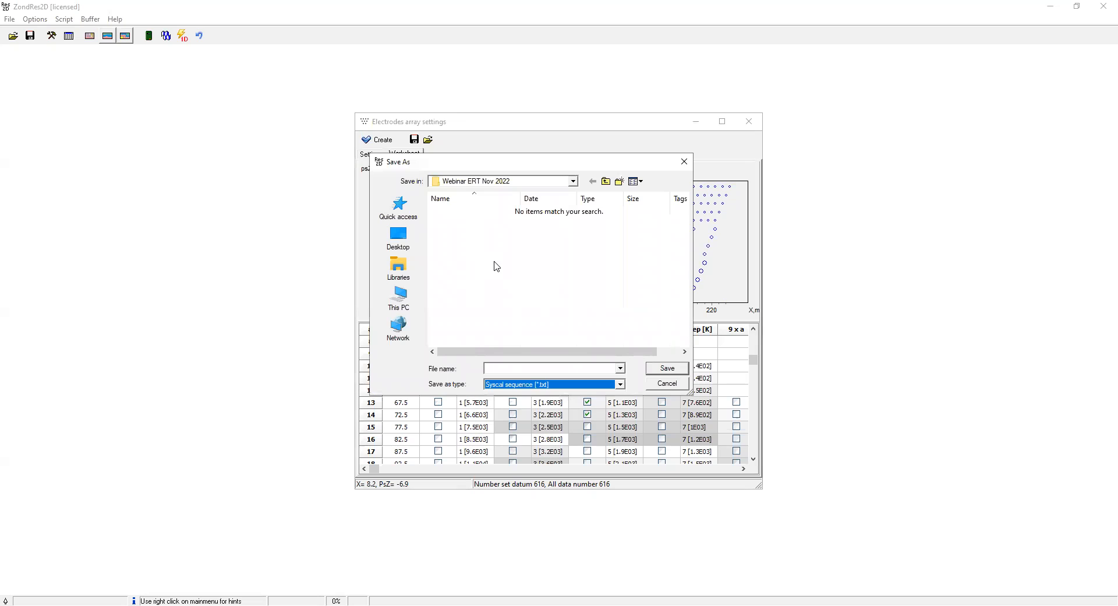
pyautogui.click(685, 162)
# Create the synthetic survey from the selected levels and apply its mesh with 18 layers
pyautogui.click(384, 141)
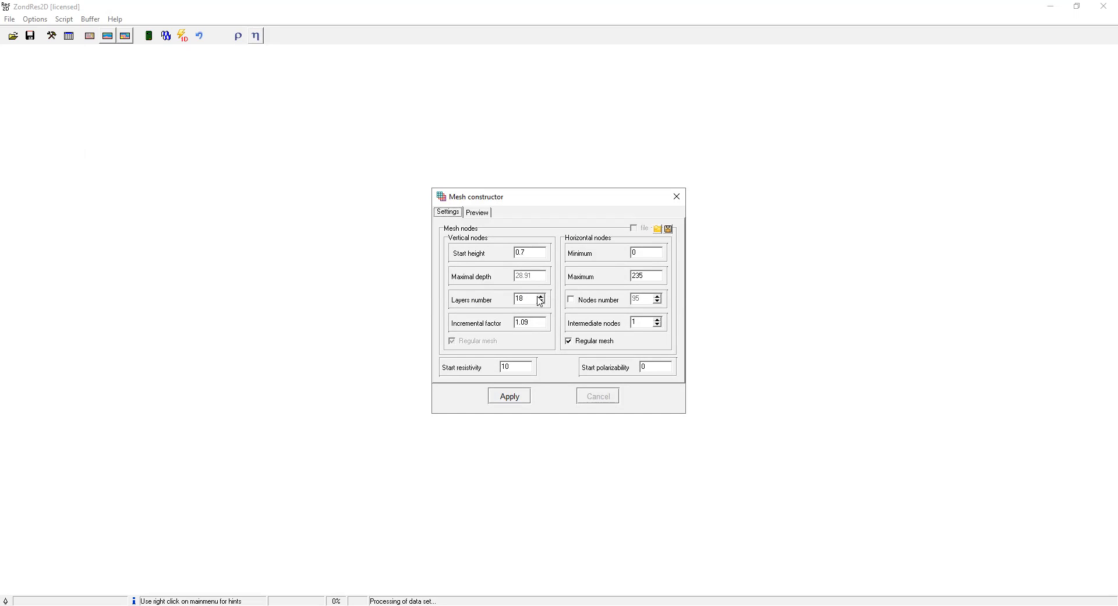
pyautogui.click(541, 296)
pyautogui.click(541, 302)
pyautogui.moveTo(638, 321)
pyautogui.click(510, 396)
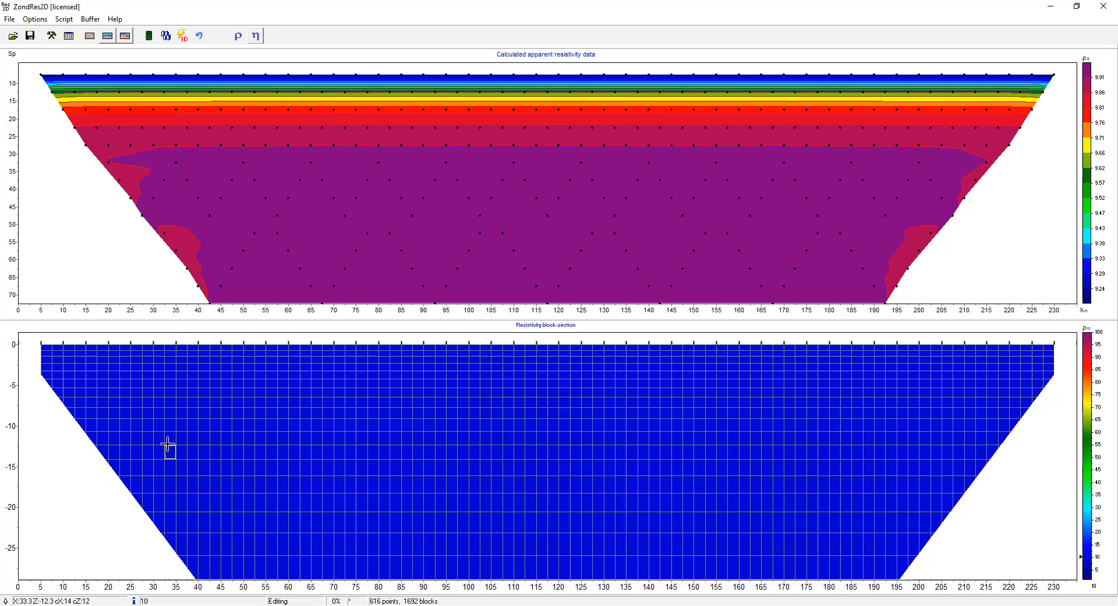
# Switch the model section to No cutting
pyautogui.click(34, 19)
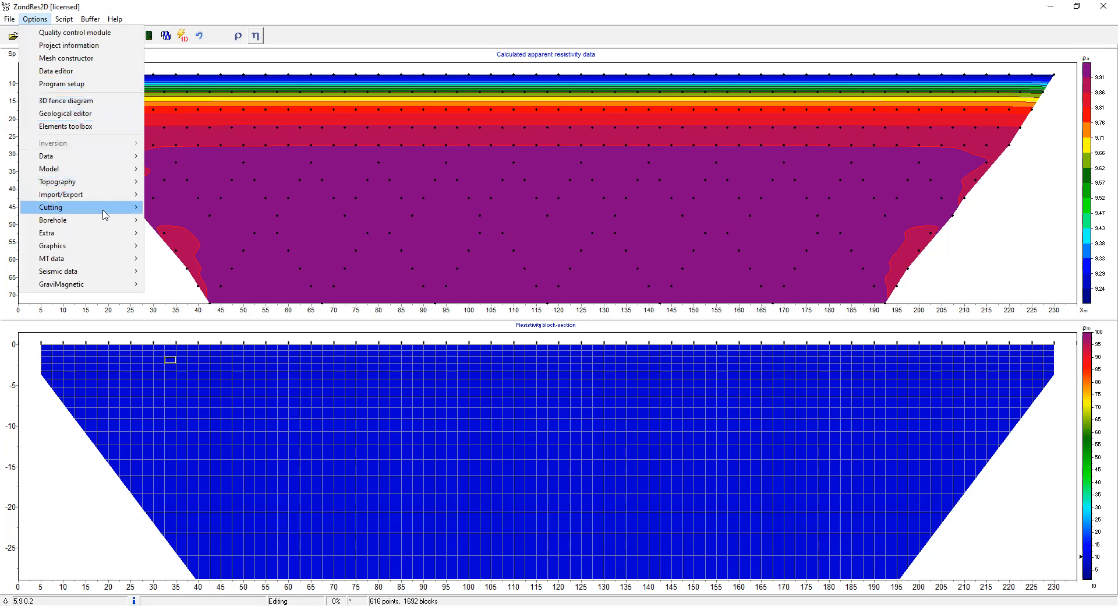
pyautogui.moveTo(105, 215)
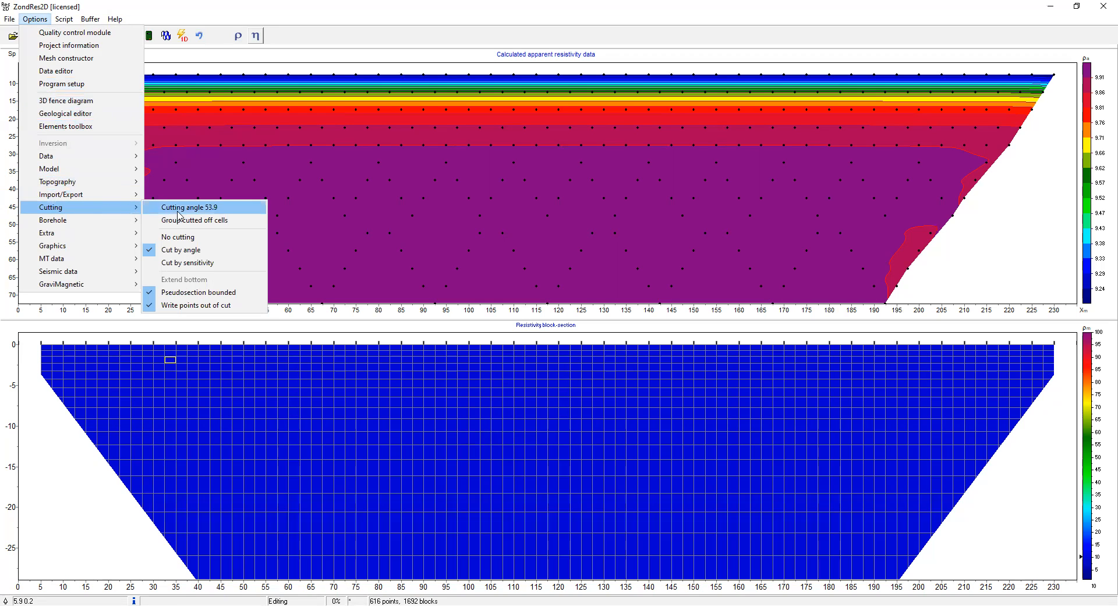
pyautogui.click(192, 238)
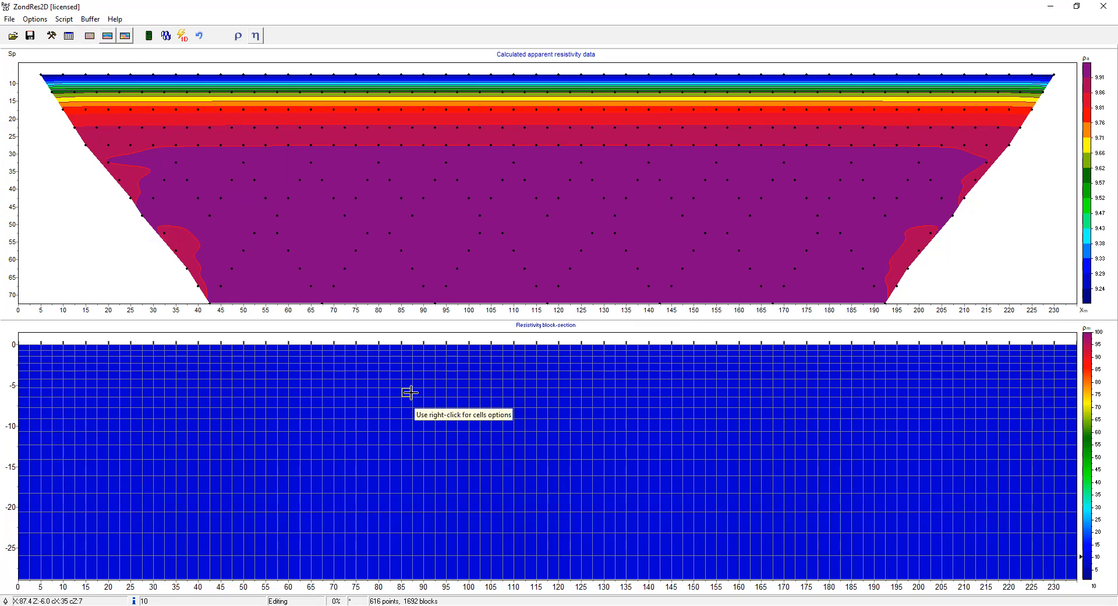
pyautogui.click(45, 21)
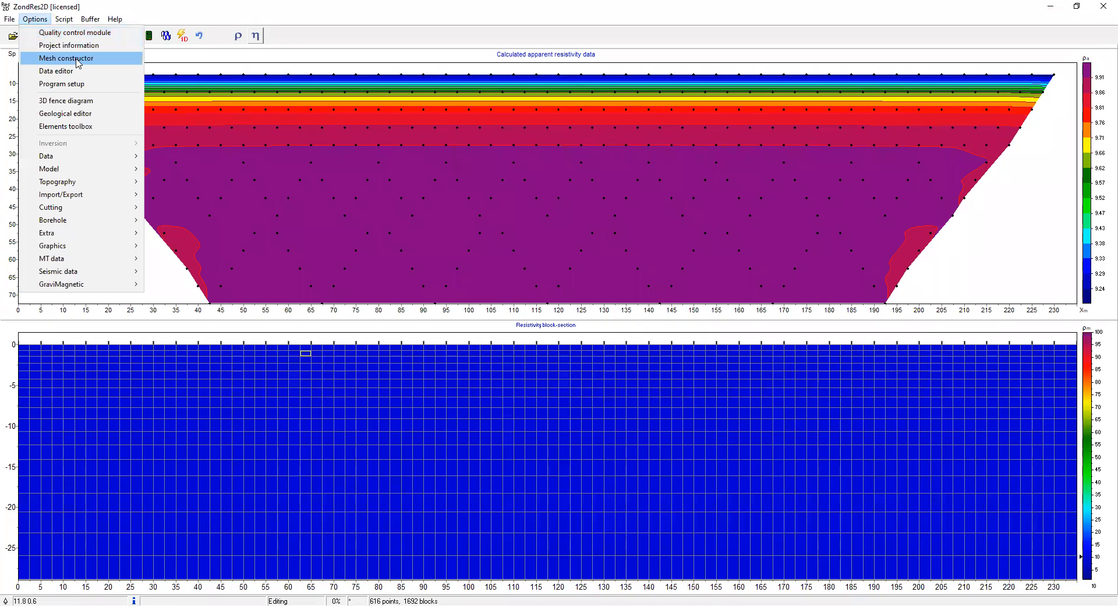
pyautogui.press('Return')
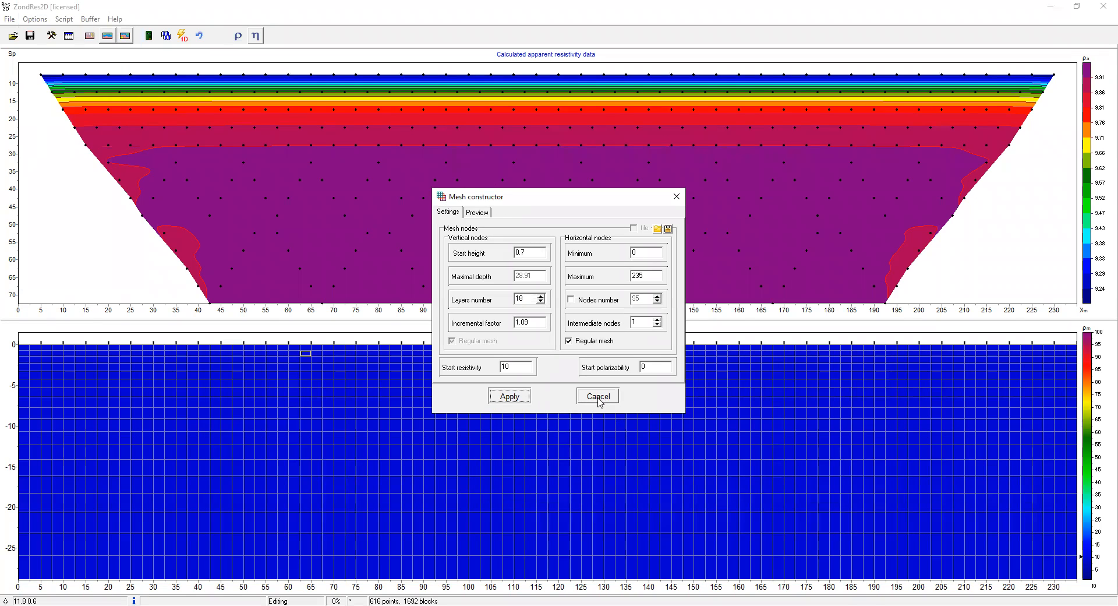
pyautogui.click(676, 197)
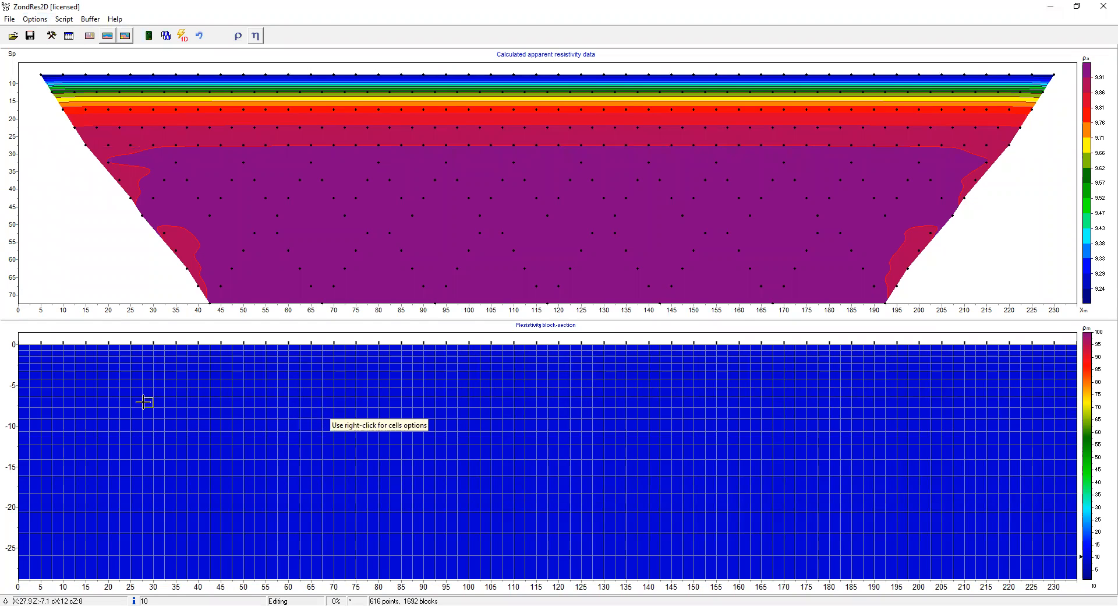
# Coarsen the depth layers of the resistivity block section with the Thick mesh option
pyautogui.rightClick(17, 417)
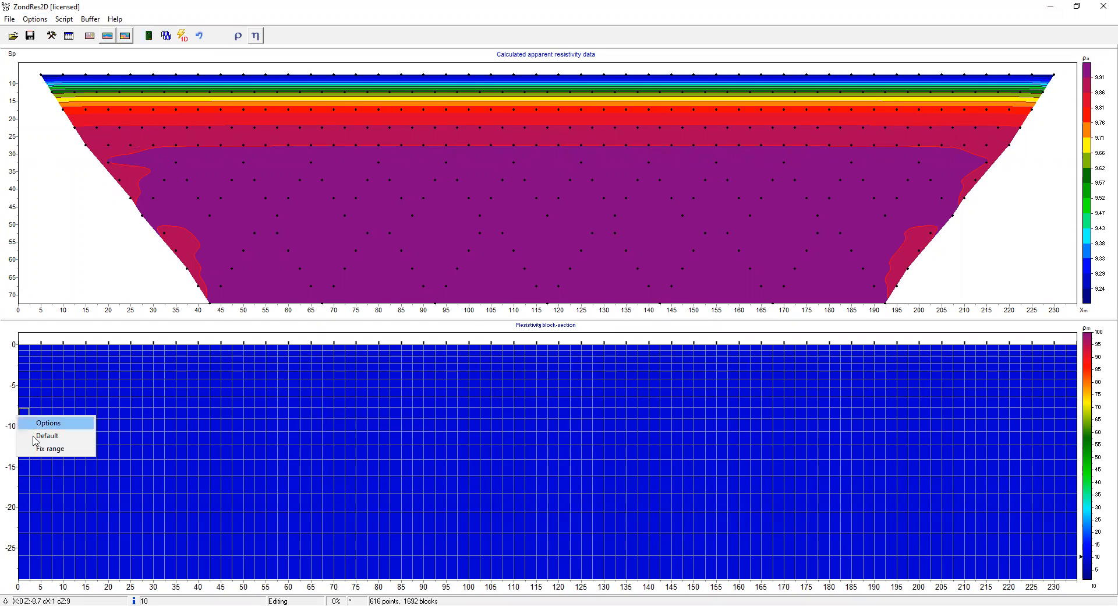
pyautogui.rightClick(19, 465)
pyautogui.click(17, 444)
pyautogui.rightClick(17, 445)
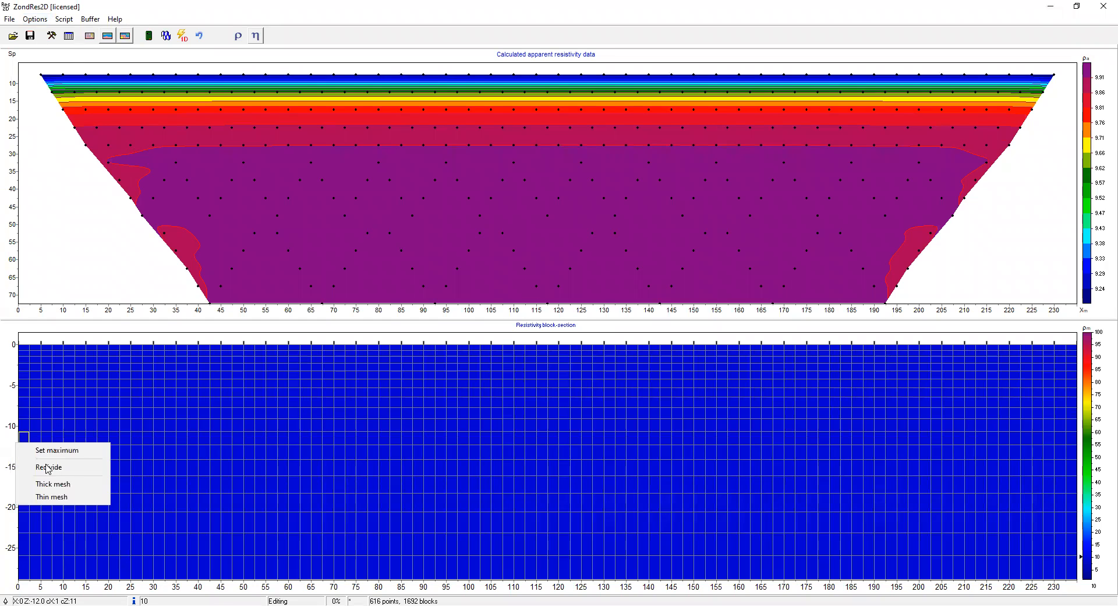
pyautogui.click(73, 487)
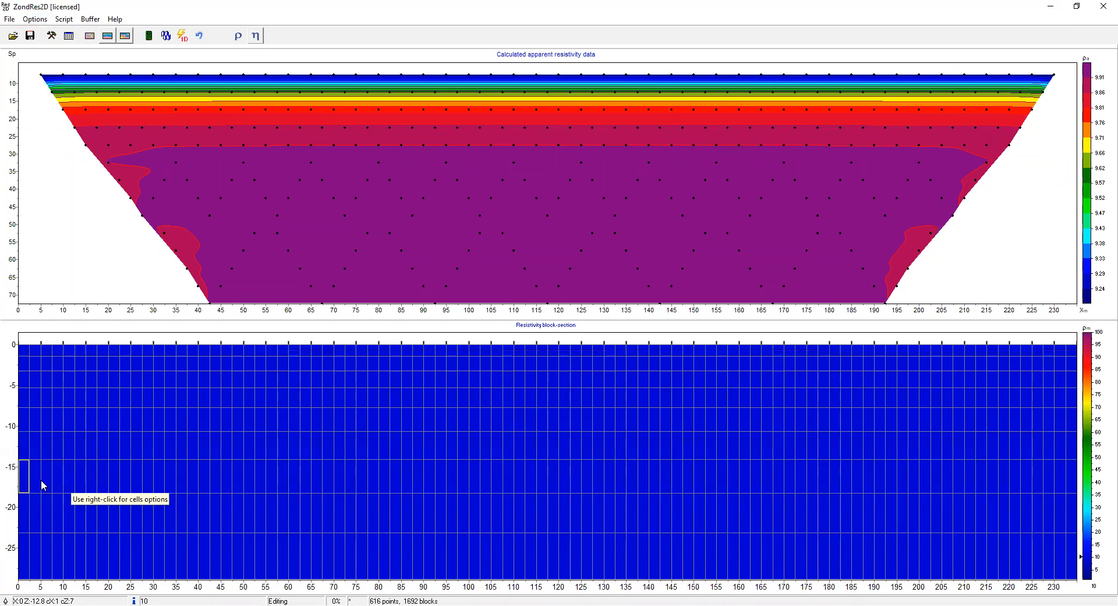
# Refine the depth layers of the block section twice with Thin mesh, and coarsen them once with Thick mesh
pyautogui.rightClick(19, 448)
pyautogui.click(57, 504)
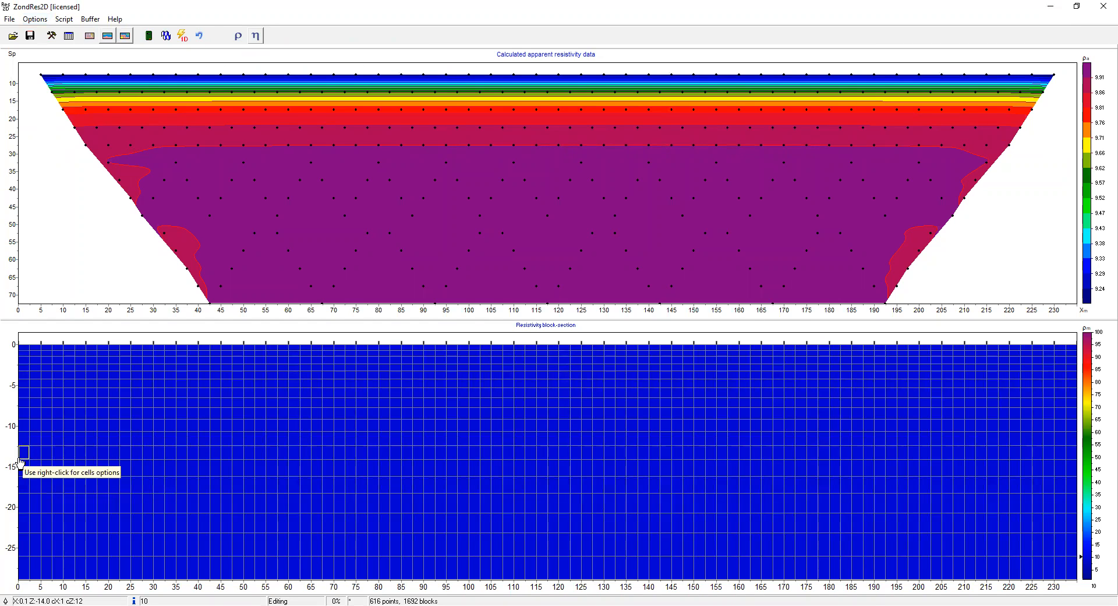
pyautogui.rightClick(20, 458)
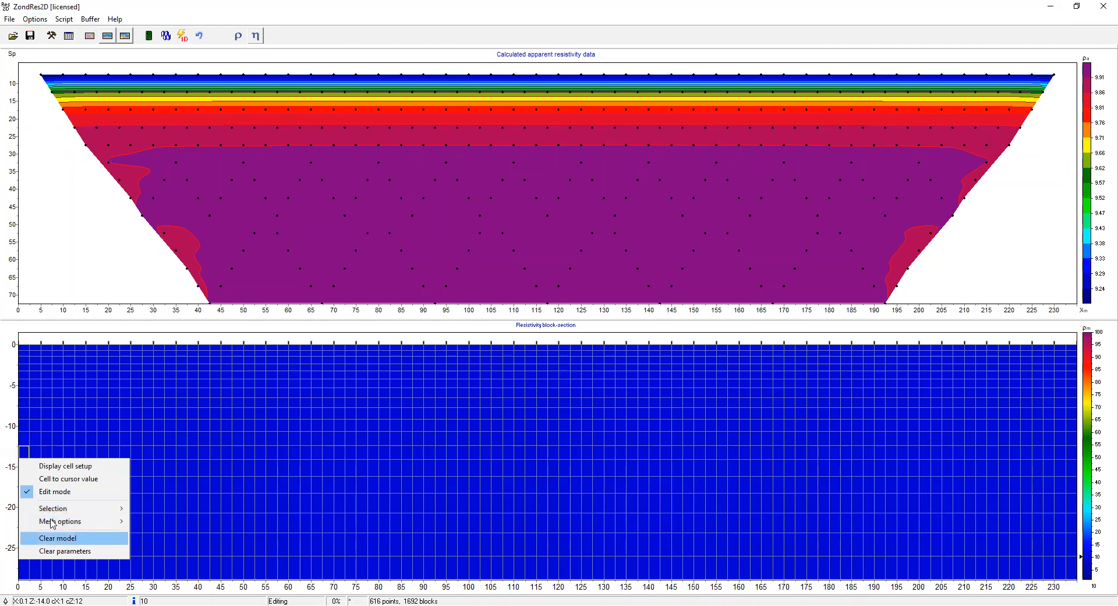
pyautogui.rightClick(19, 446)
pyautogui.click(52, 493)
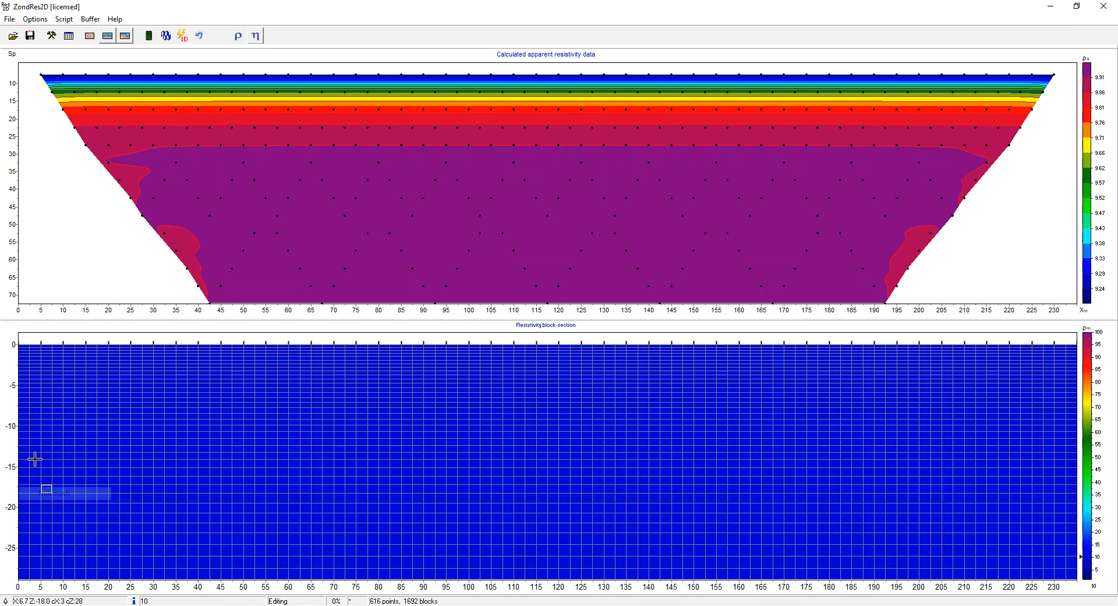
pyautogui.rightClick(20, 446)
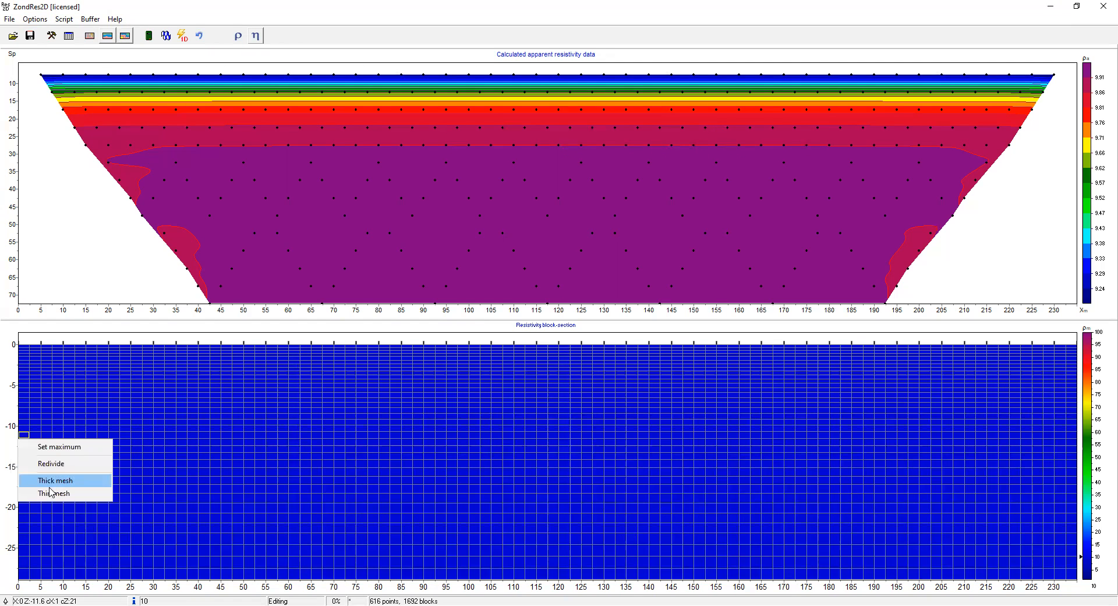
pyautogui.click(58, 482)
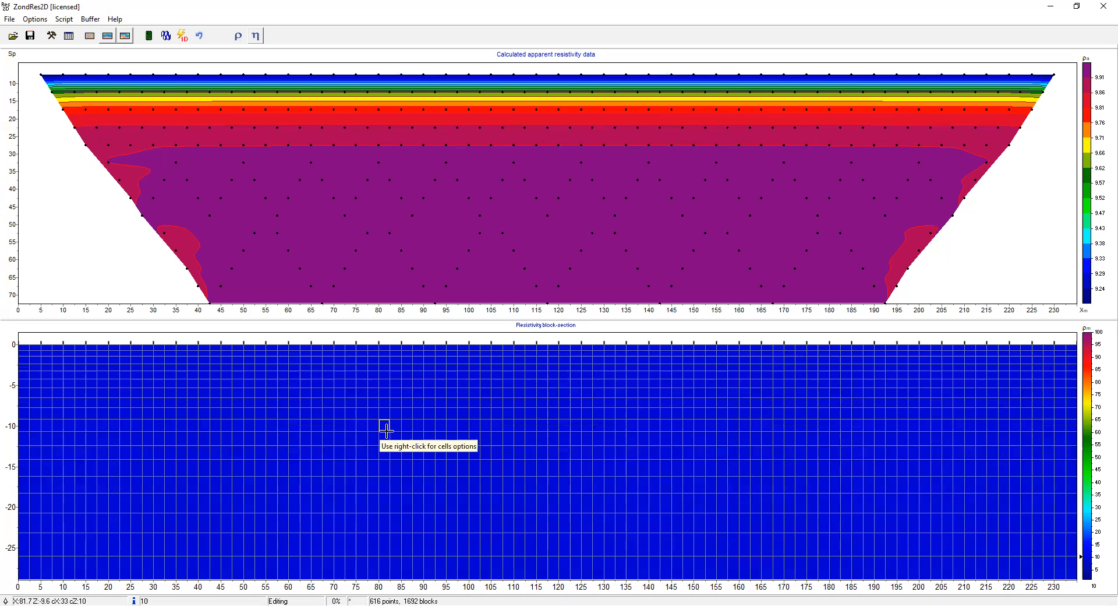
# Examine the mesh options available for the columns and rows of a model cell
pyautogui.rightClick(415, 438)
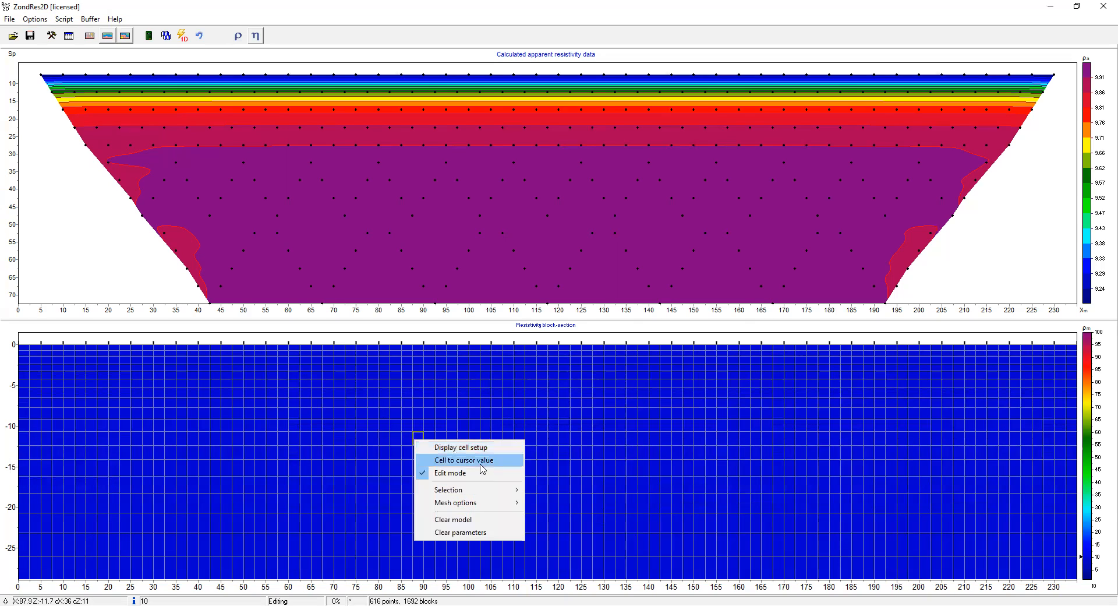
pyautogui.moveTo(506, 510)
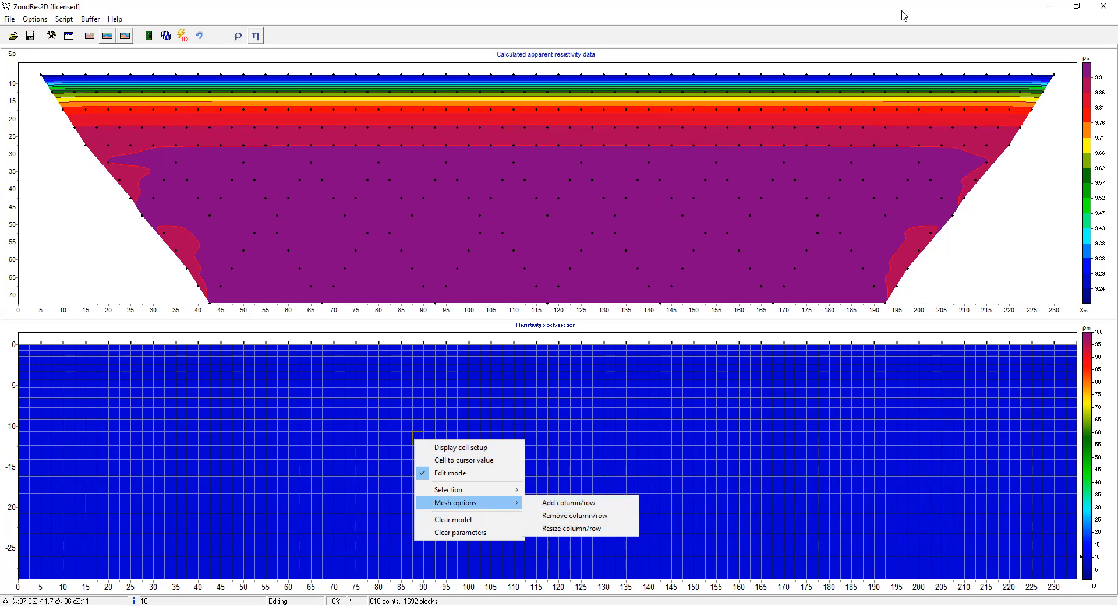
pyautogui.click(677, 223)
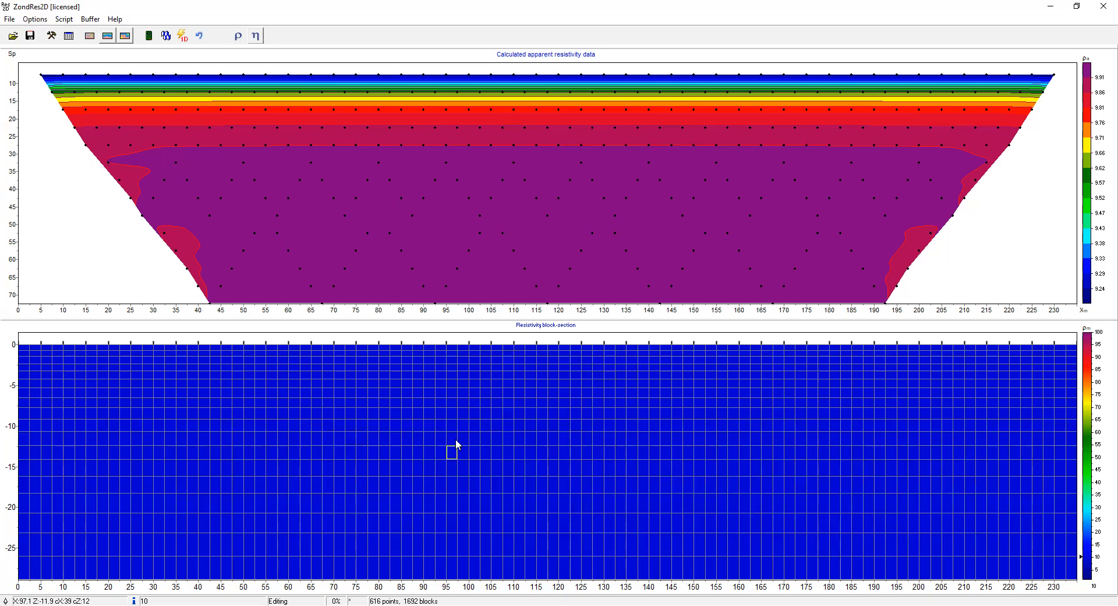
# Switch to the layered model and lower the upper boundary's nodes near 105, 130 and 157 m to about 5–6 m depth
pyautogui.click(108, 36)
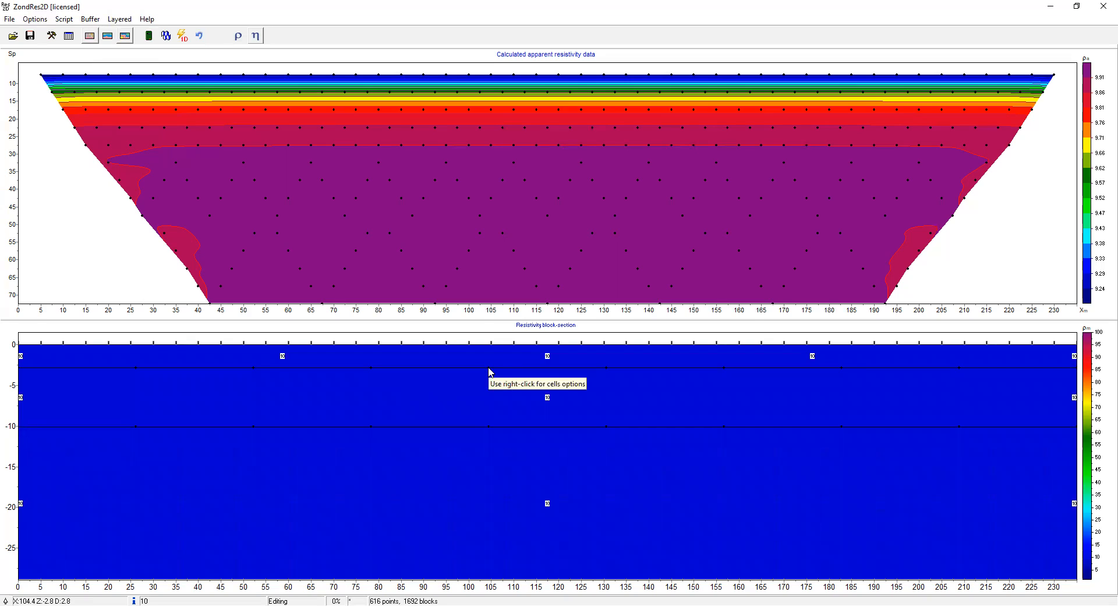
pyautogui.moveTo(489, 368); pyautogui.dragTo(498, 387)
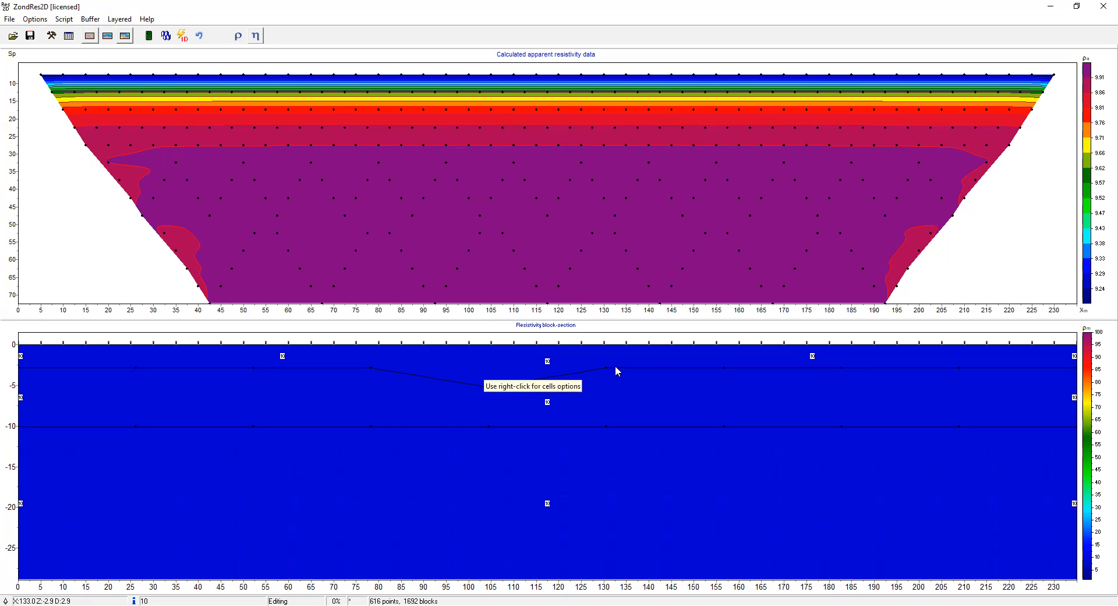
pyautogui.click(615, 401)
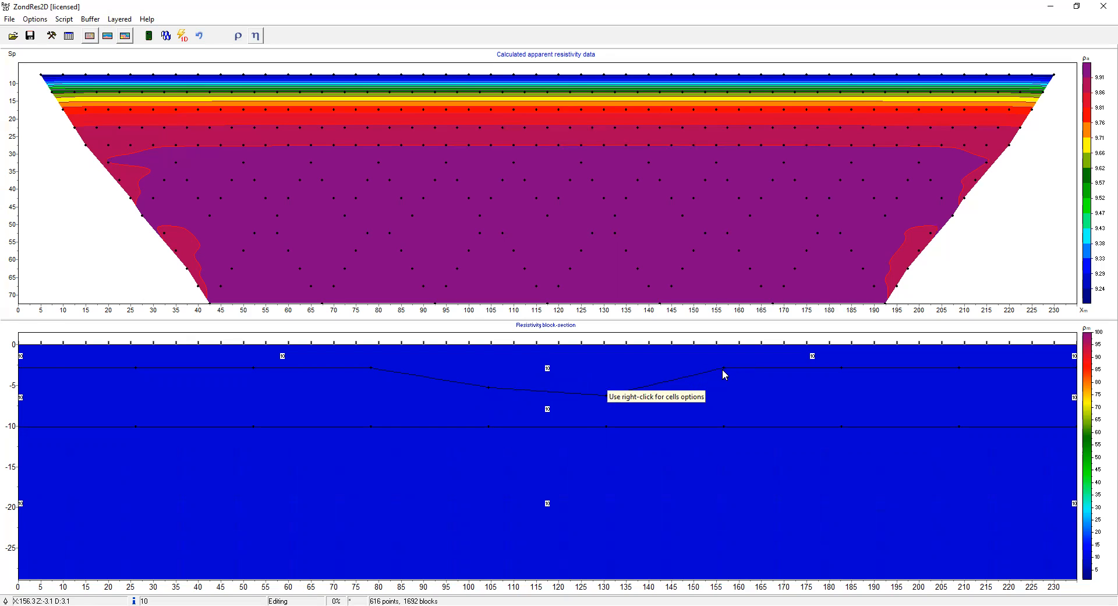
pyautogui.moveTo(725, 373); pyautogui.dragTo(725, 391)
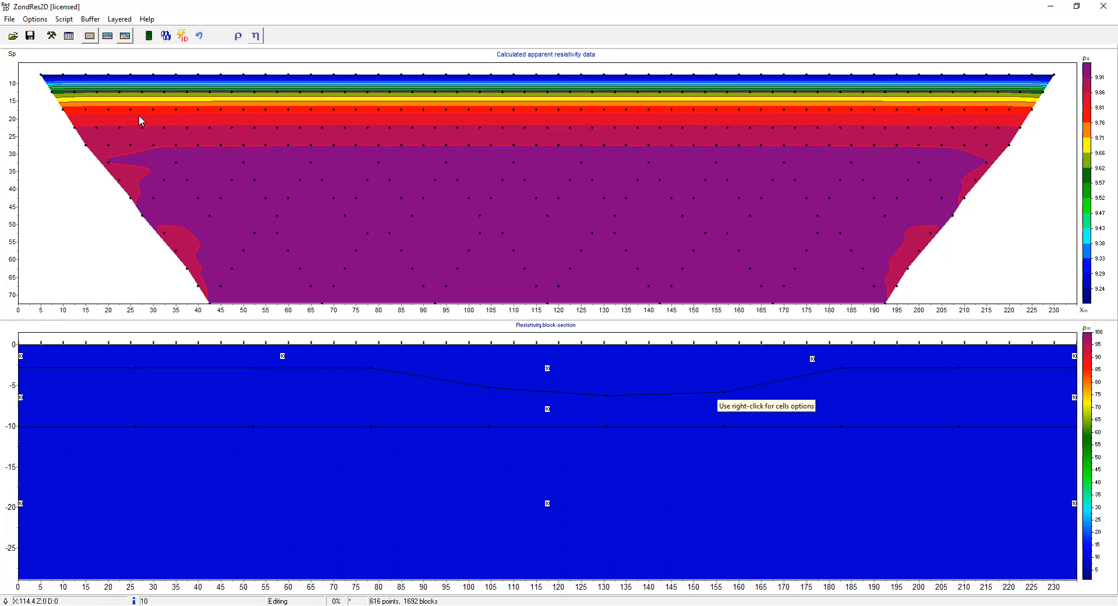
# Return to the resistivity block section by way of the polygonal cross-section and show the floating toolbox of cell selection and editing tools
pyautogui.click(107, 35)
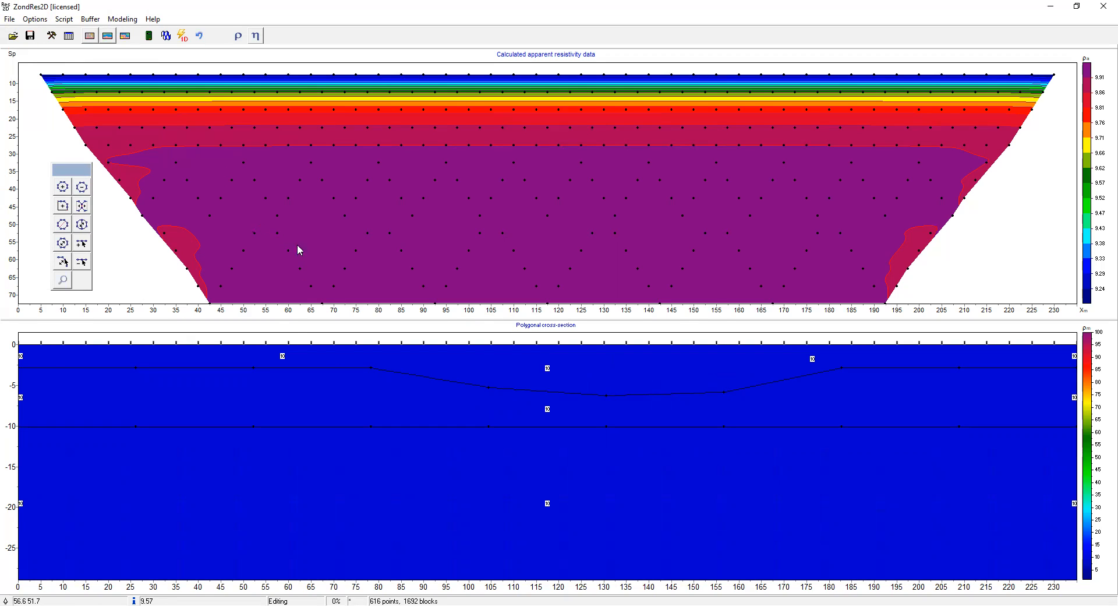
pyautogui.click(107, 36)
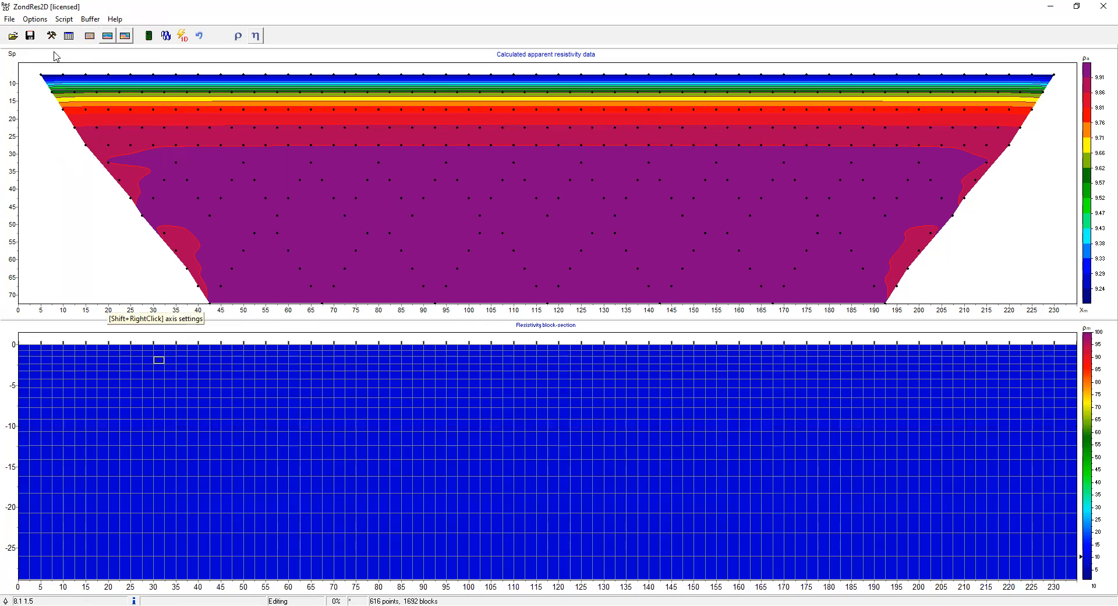
pyautogui.click(35, 20)
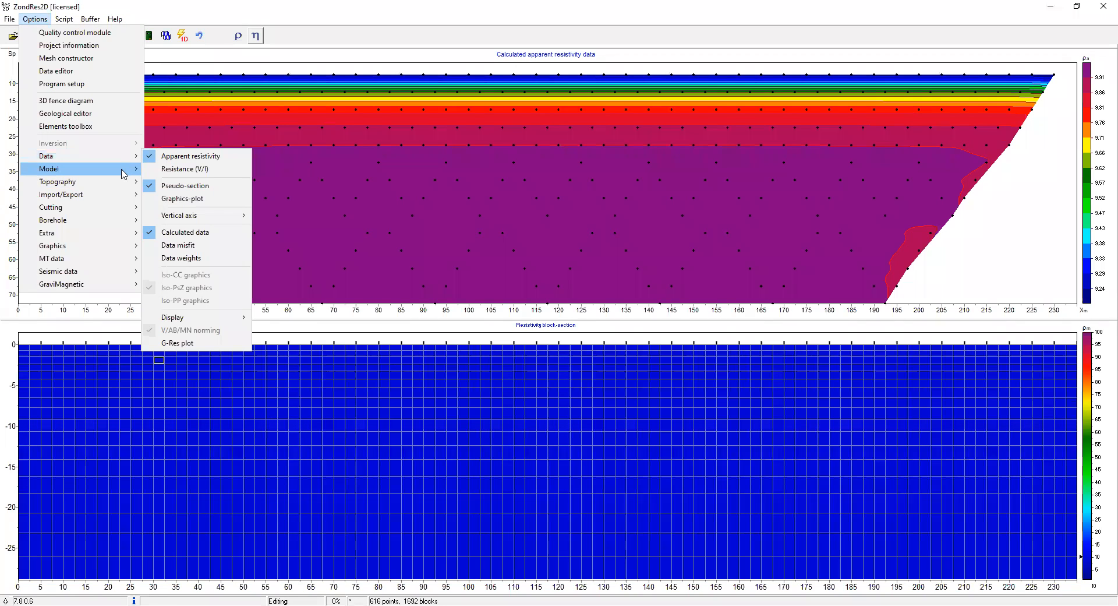
pyautogui.moveTo(122, 169)
pyautogui.click(222, 292)
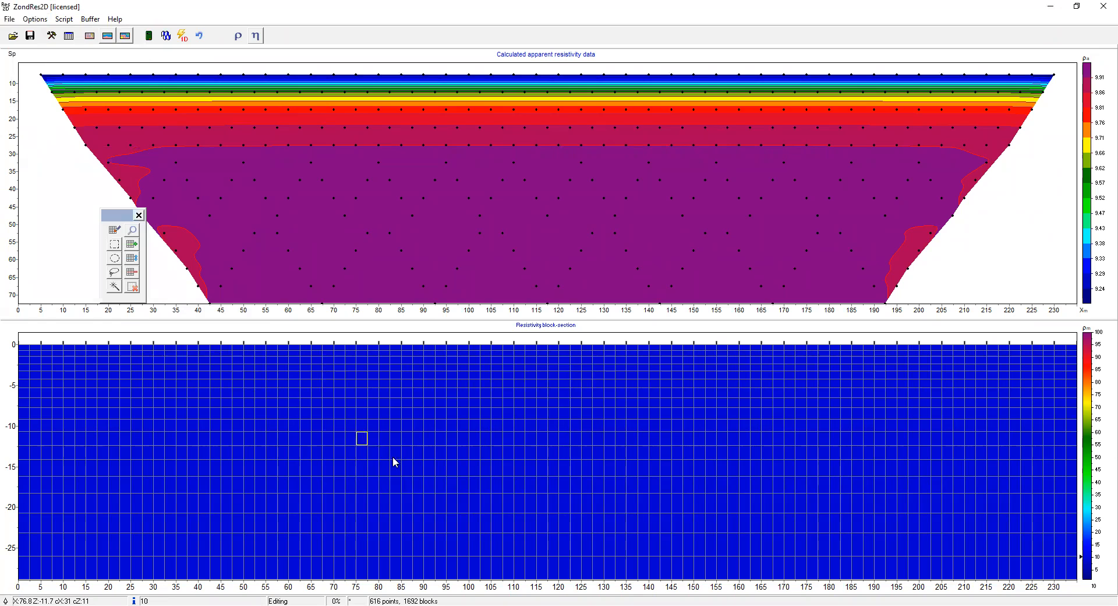
# Select a rectangle of cells from about 38 to 90 m along the profile and 6 to 21 m deep, and set its value to 100
pyautogui.rightClick(364, 440)
pyautogui.moveTo(447, 491)
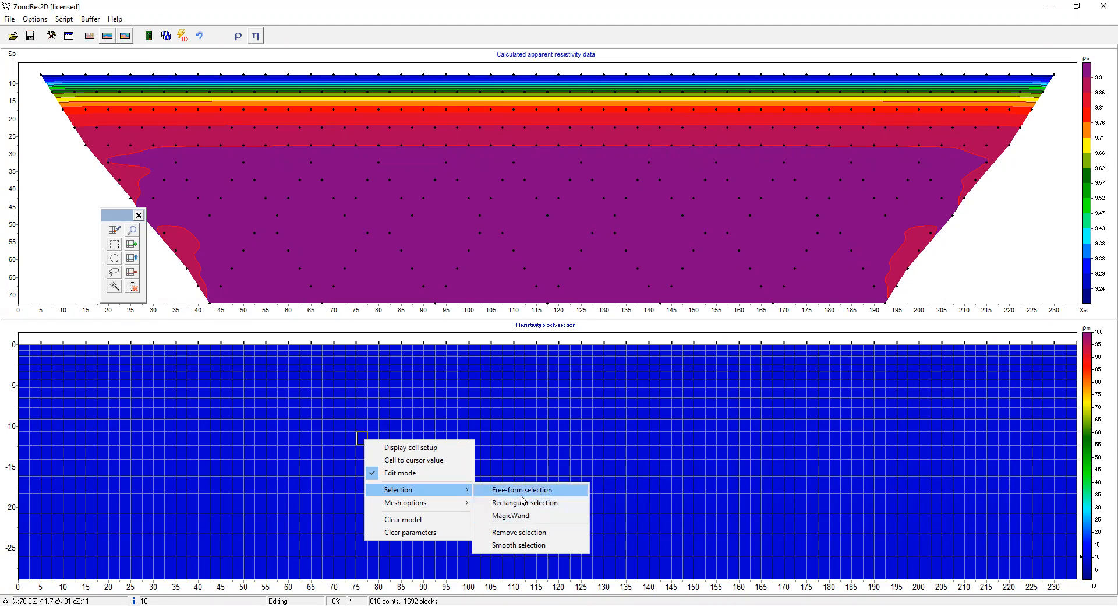
pyautogui.click(119, 251)
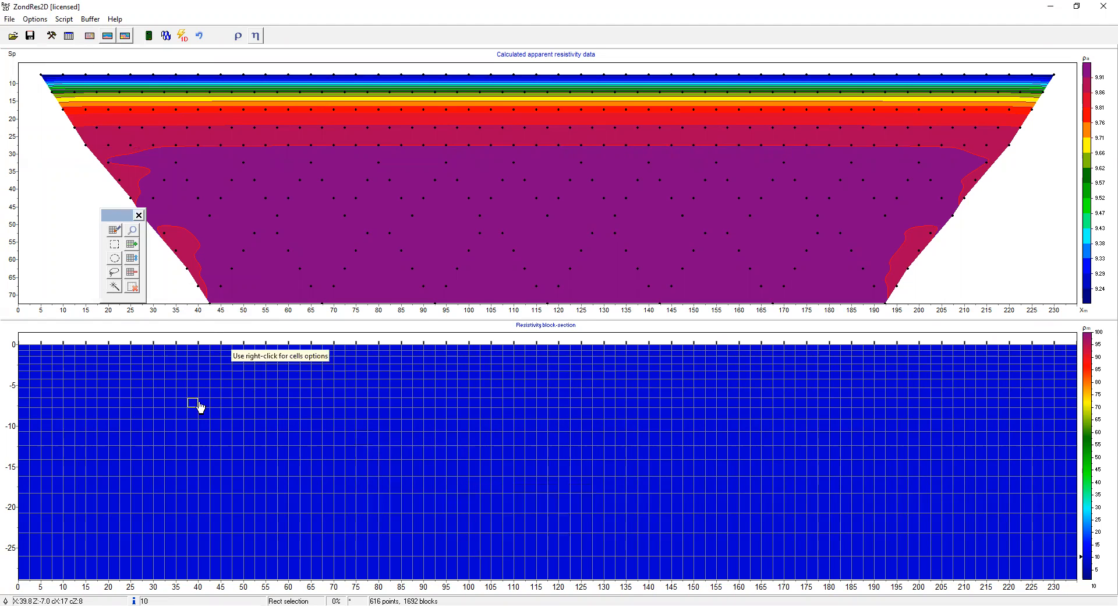
pyautogui.moveTo(198, 407); pyautogui.dragTo(418, 500)
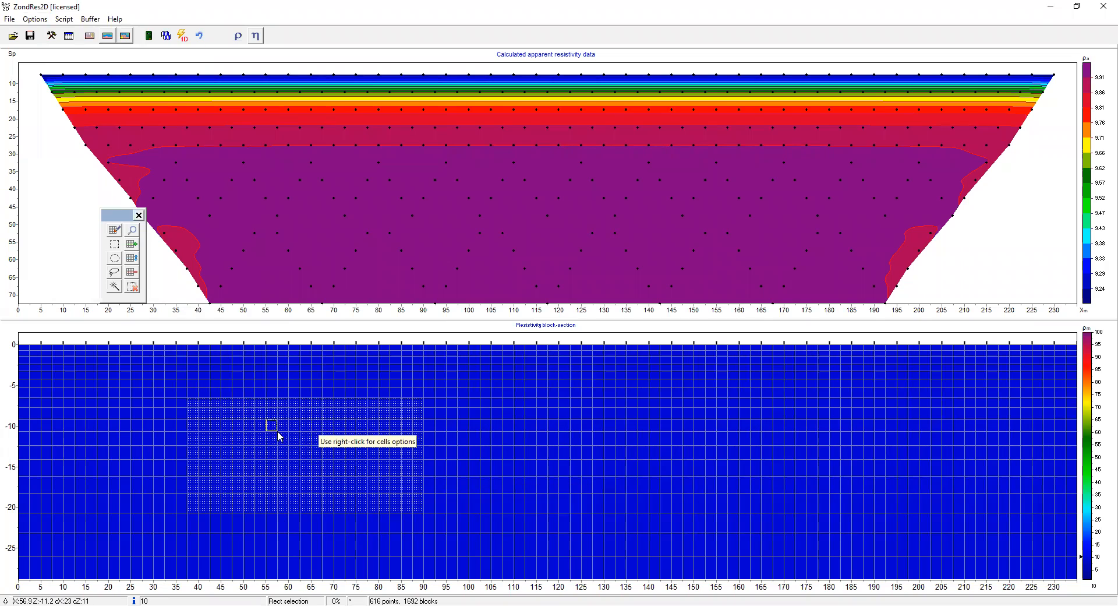
pyautogui.rightClick(306, 442)
pyautogui.click(336, 446)
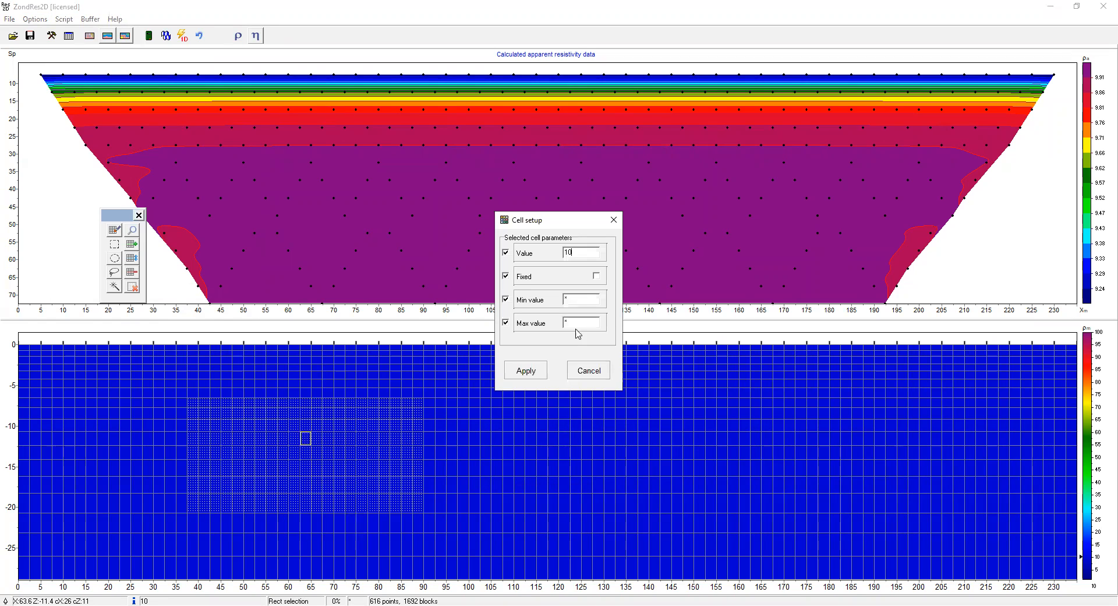
pyautogui.write('0')
pyautogui.click(526, 371)
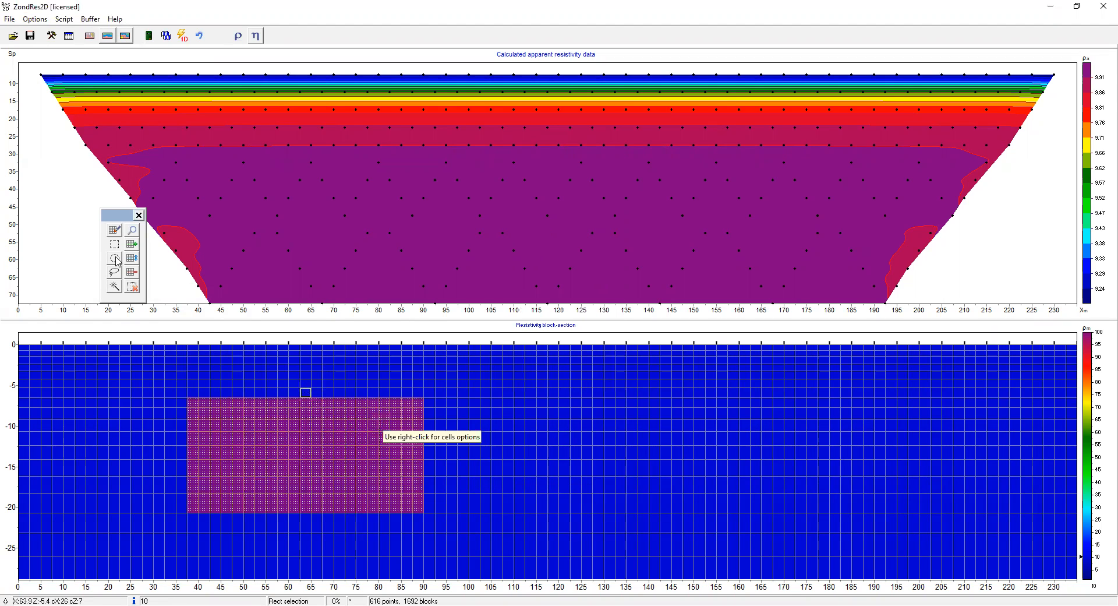
# Select a dipping body with free-form selection, about 135 to 195 m along the profile and 3 to 23 m deep, and set its value to 50
pyautogui.moveTo(534, 466); pyautogui.dragTo(655, 361)
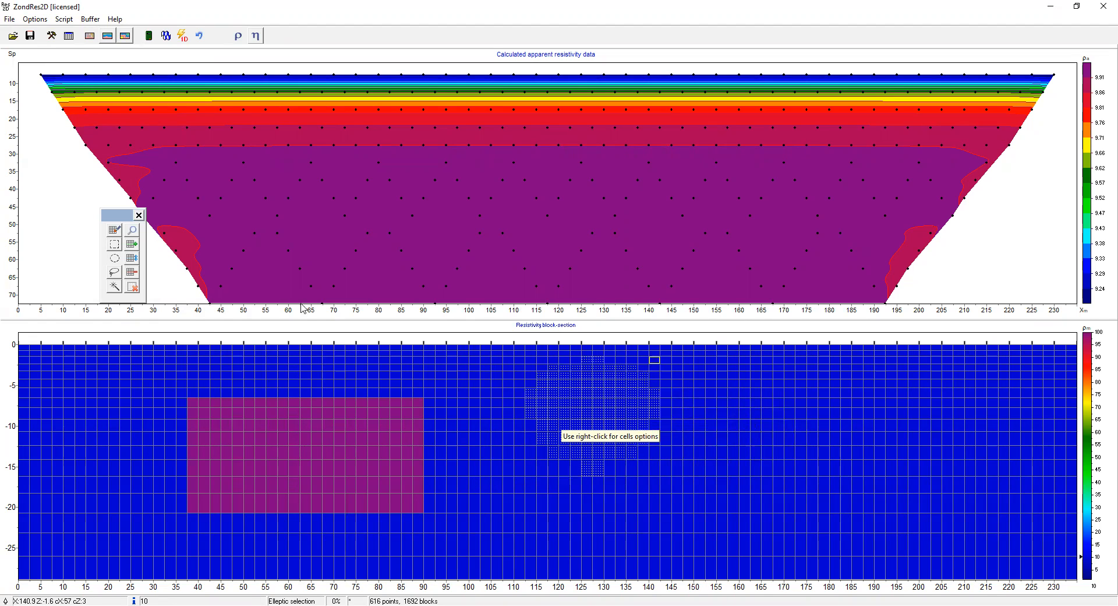
pyautogui.click(114, 272)
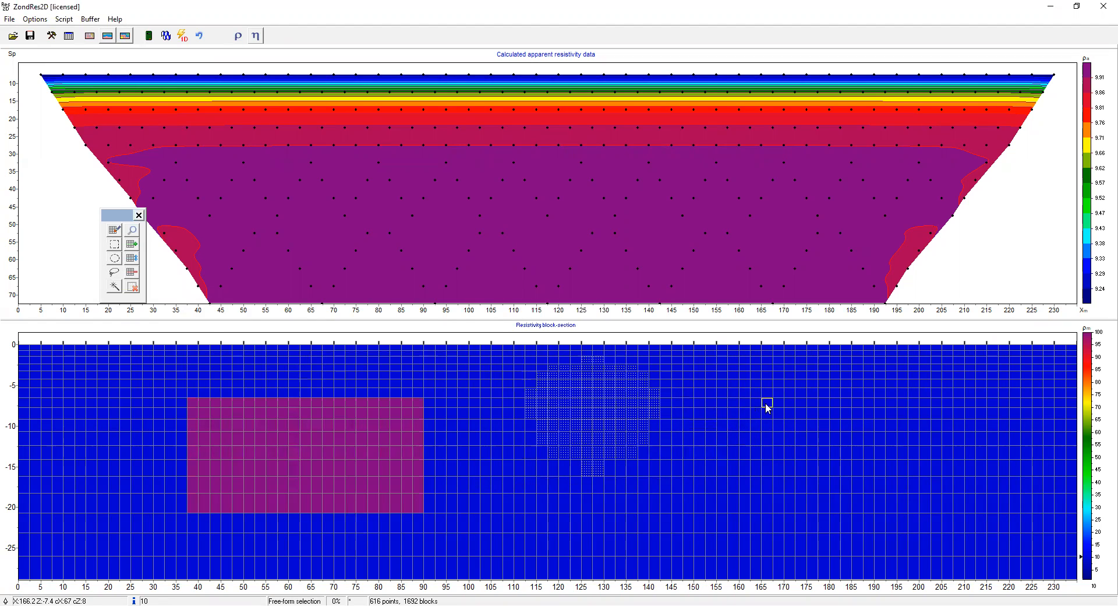
pyautogui.moveTo(672, 360)
pyautogui.mouseDown()
pyautogui.moveTo(639, 404)
pyautogui.moveTo(724, 439)
pyautogui.moveTo(814, 452)
pyautogui.moveTo(844, 486)
pyautogui.moveTo(901, 463)
pyautogui.mouseUp()
pyautogui.click(783, 421)
pyautogui.moveTo(628, 415)
pyautogui.mouseDown()
pyautogui.moveTo(746, 397)
pyautogui.moveTo(856, 482)
pyautogui.moveTo(884, 522)
pyautogui.mouseUp()
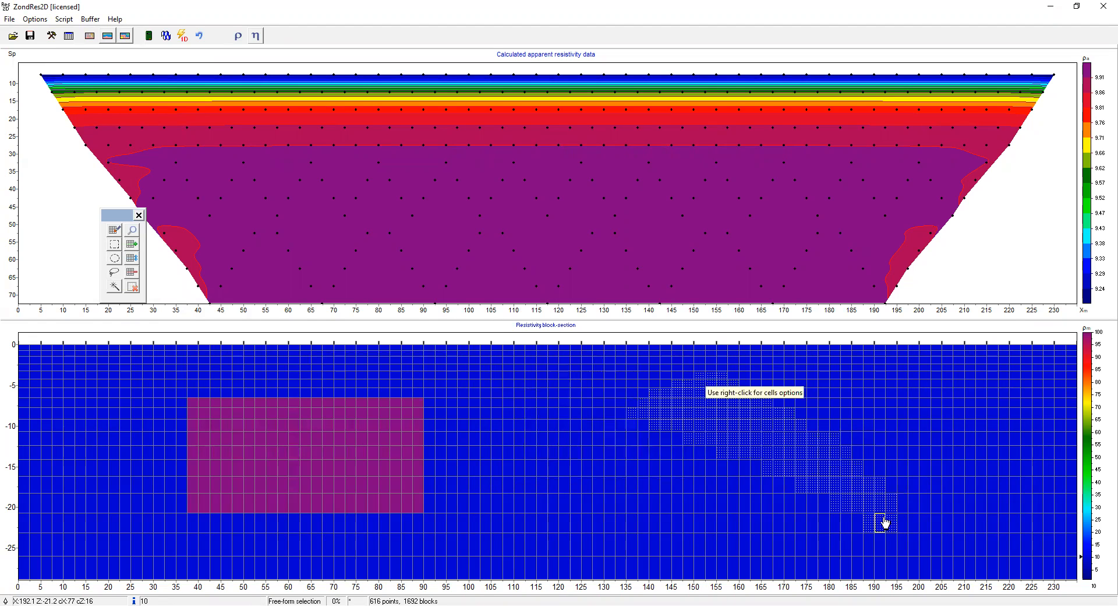
pyautogui.rightClick(762, 432)
pyautogui.click(762, 432)
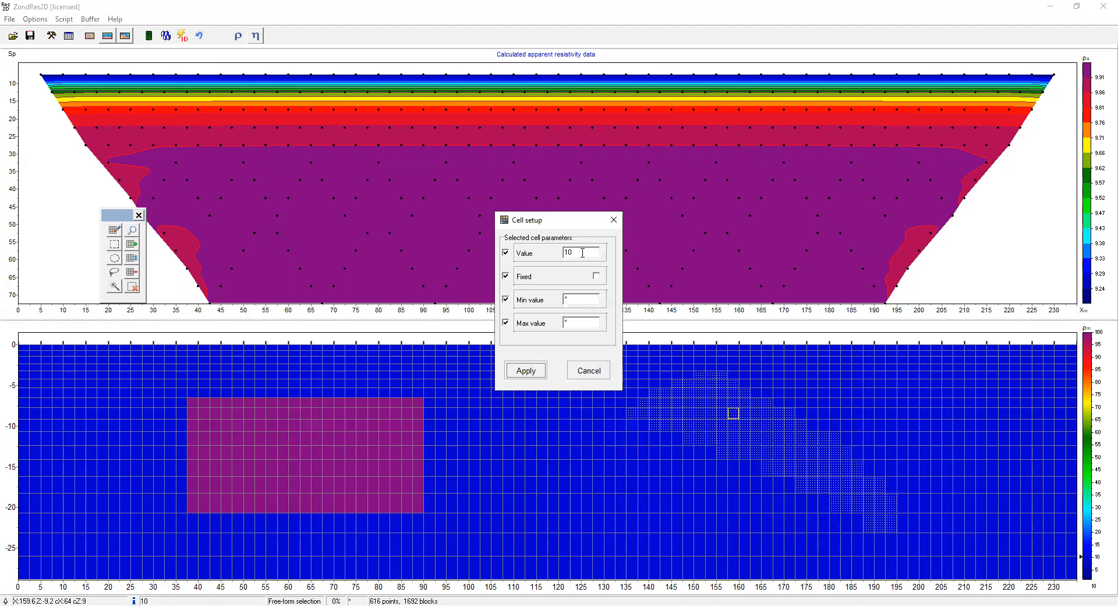
pyautogui.write('50')
pyautogui.click(526, 370)
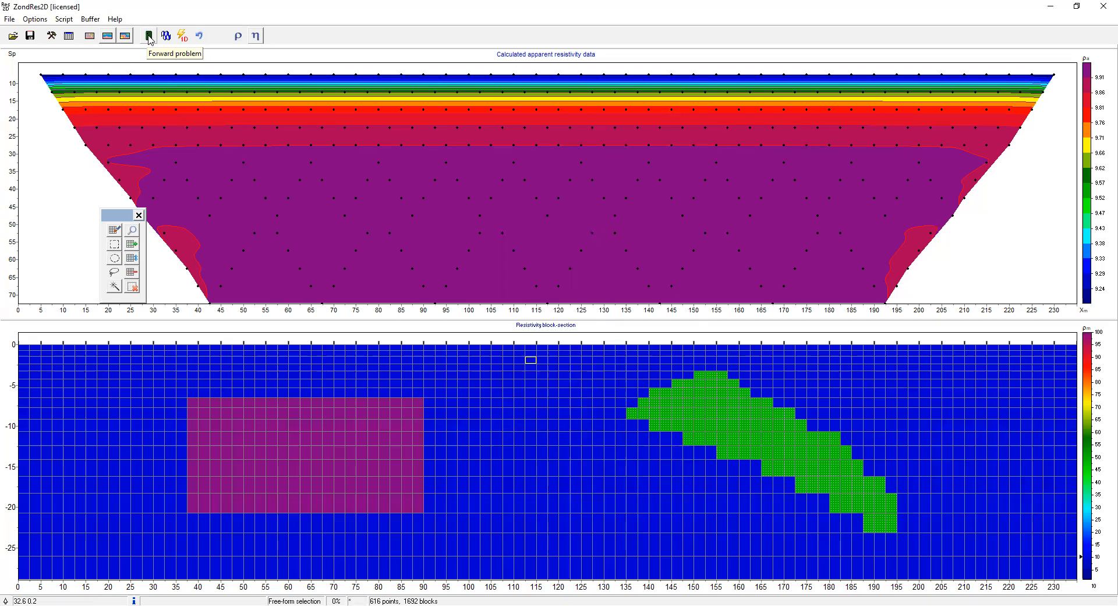
# Solve the forward problem for the two-body model and hide the forward array in the pseudo-section display
pyautogui.click(185, 42)
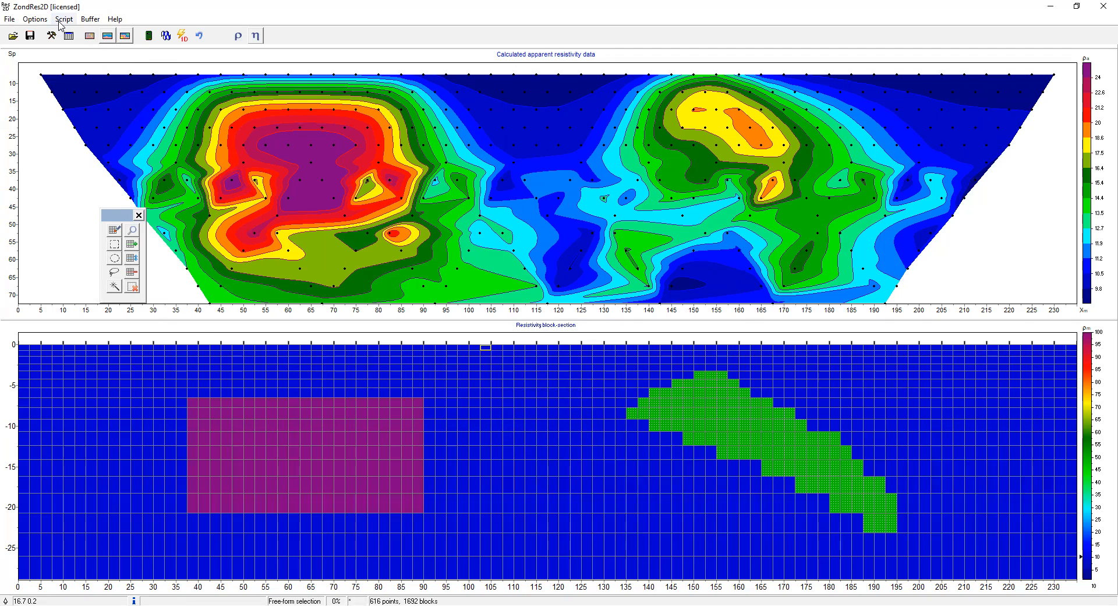
pyautogui.click(39, 21)
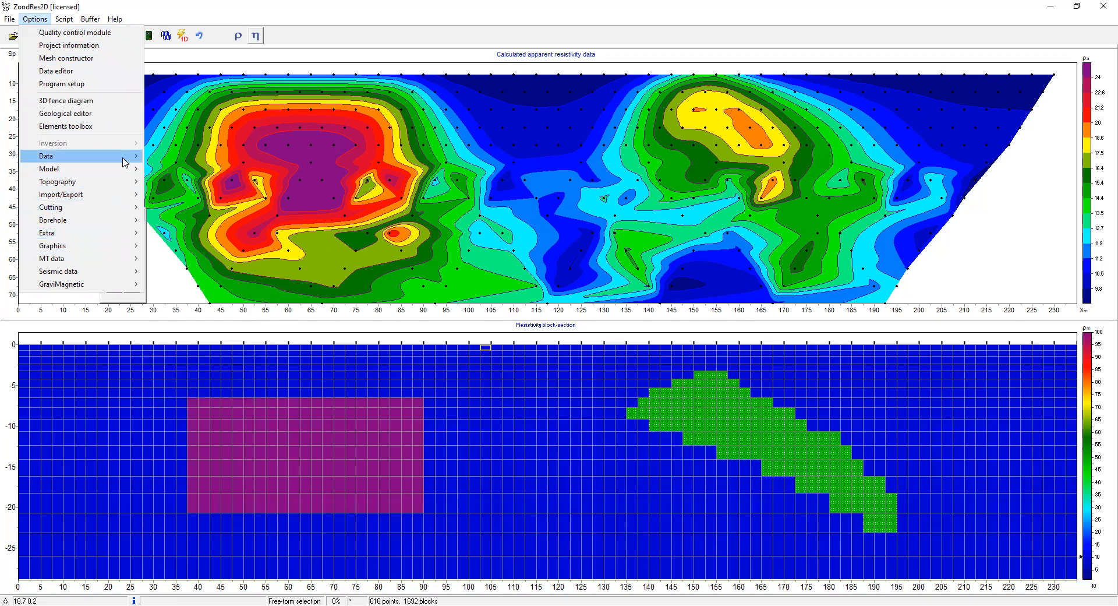
pyautogui.moveTo(123, 156)
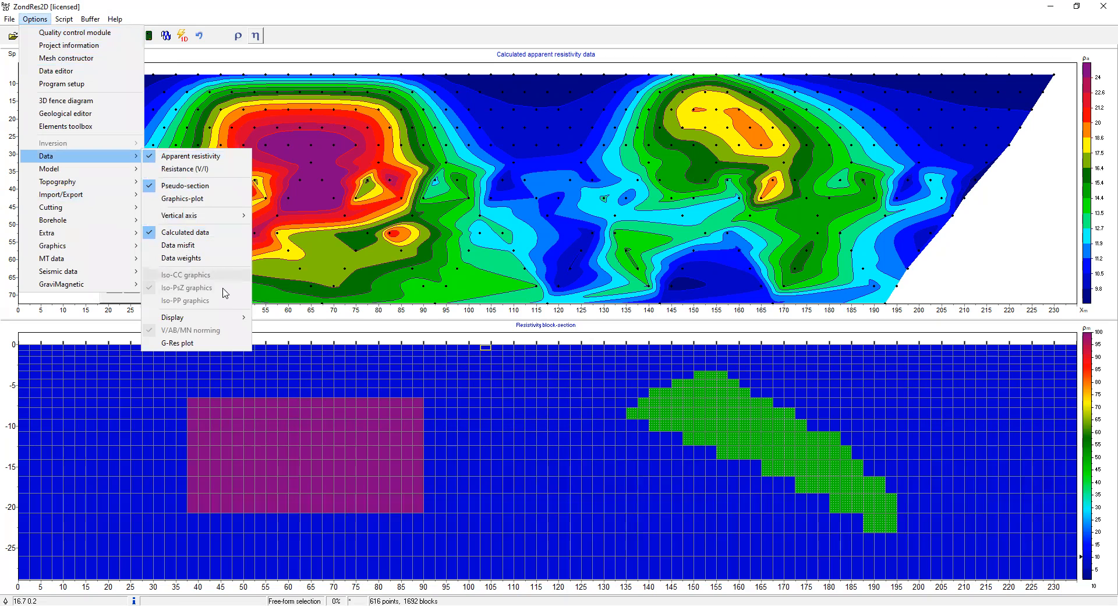
pyautogui.moveTo(240, 324)
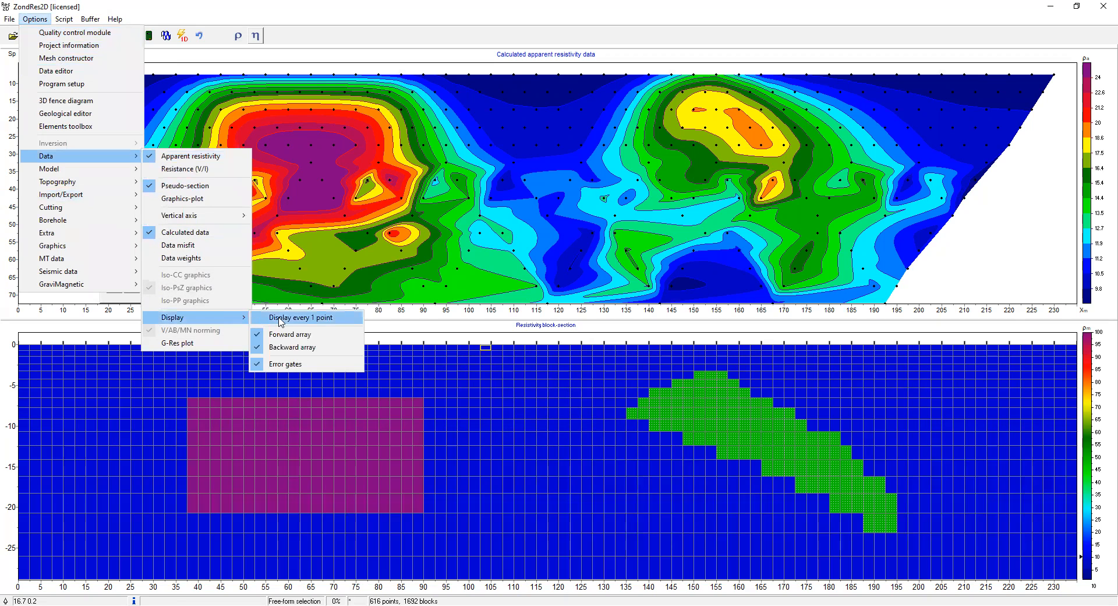
pyautogui.click(318, 336)
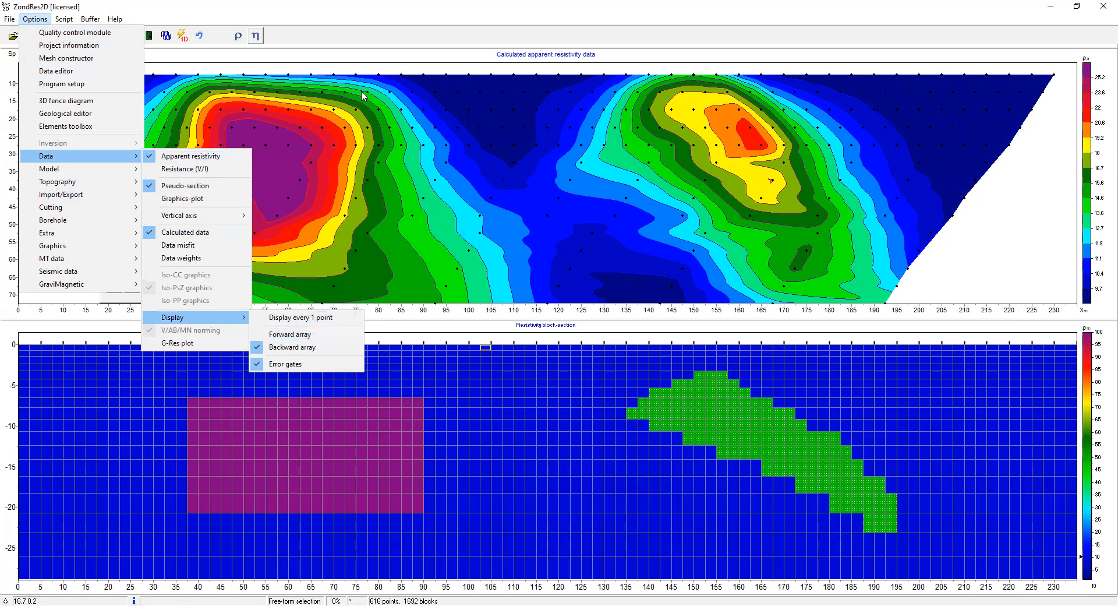
pyautogui.click(263, 18)
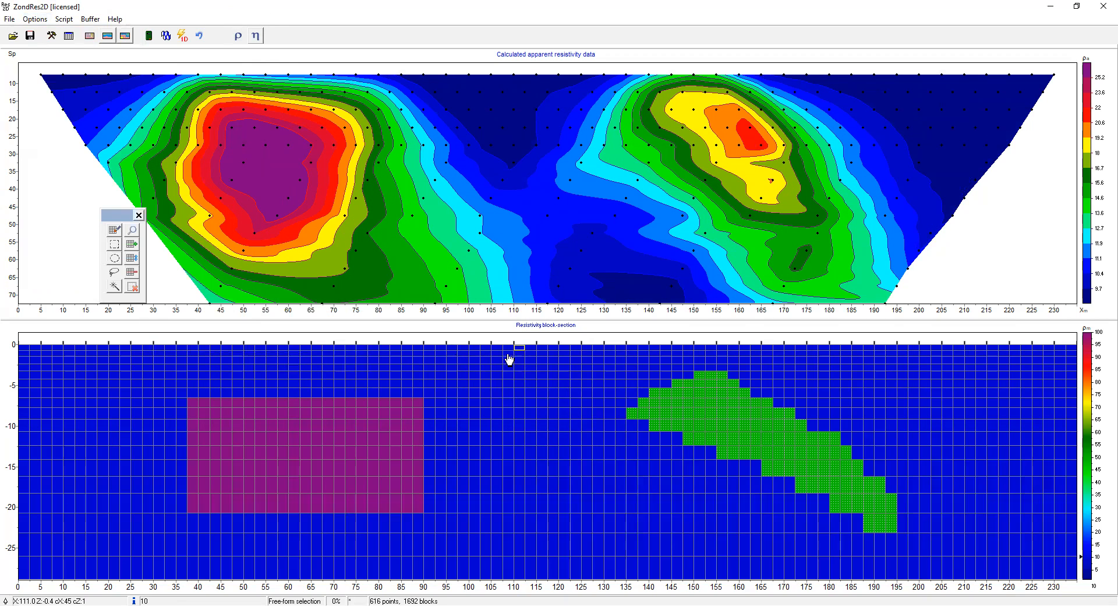
# Close the cell toolbox, move the dipping body about 27 m towards the profile's start, and recalculate the forward problem
pyautogui.click(138, 215)
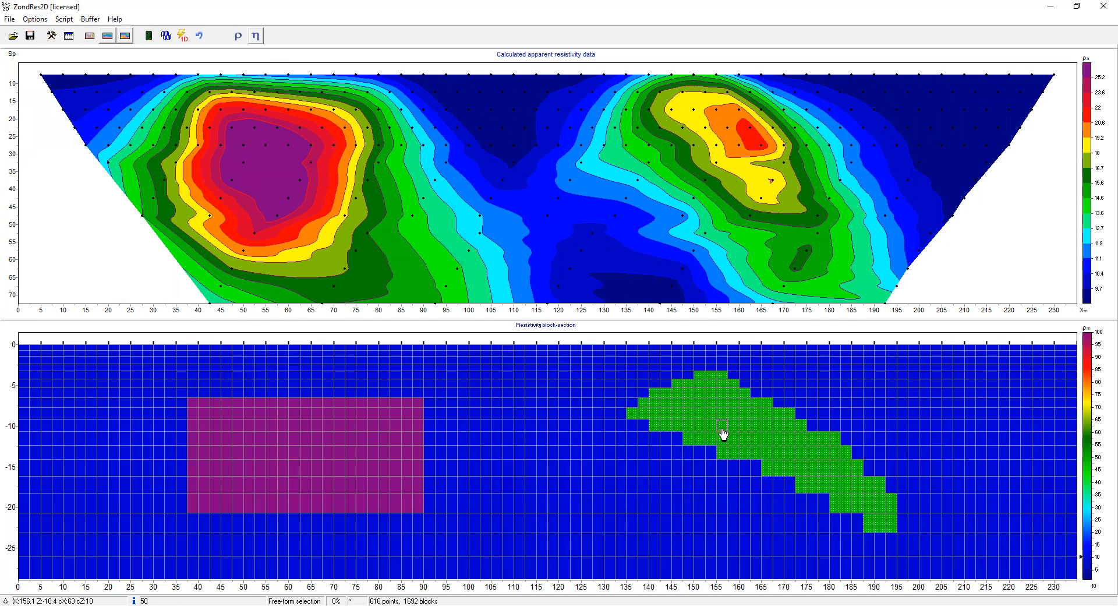
pyautogui.moveTo(739, 430); pyautogui.dragTo(610, 429)
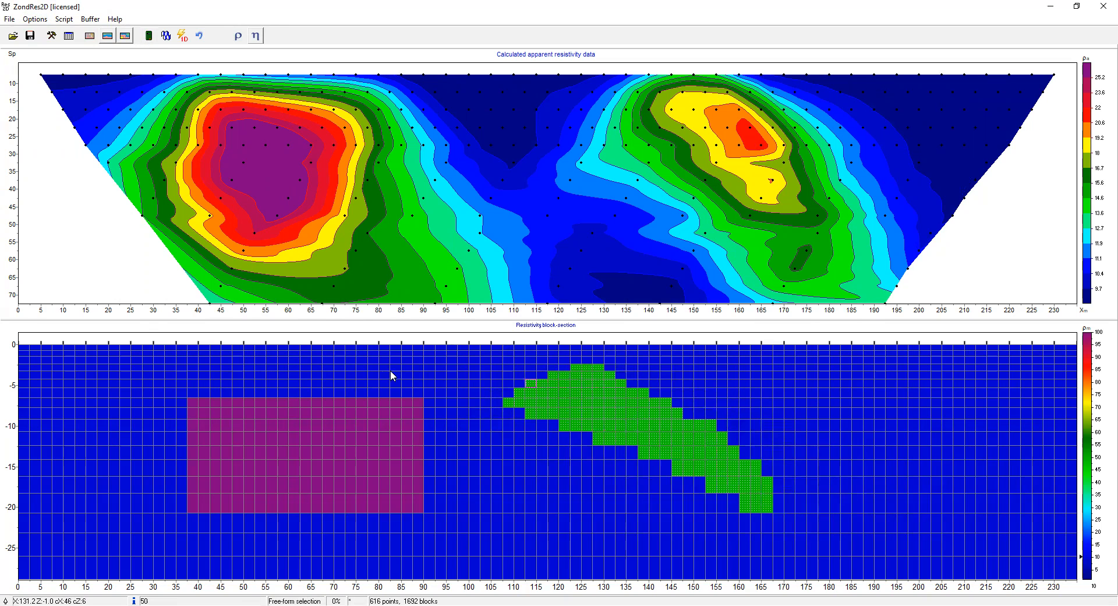
pyautogui.click(151, 39)
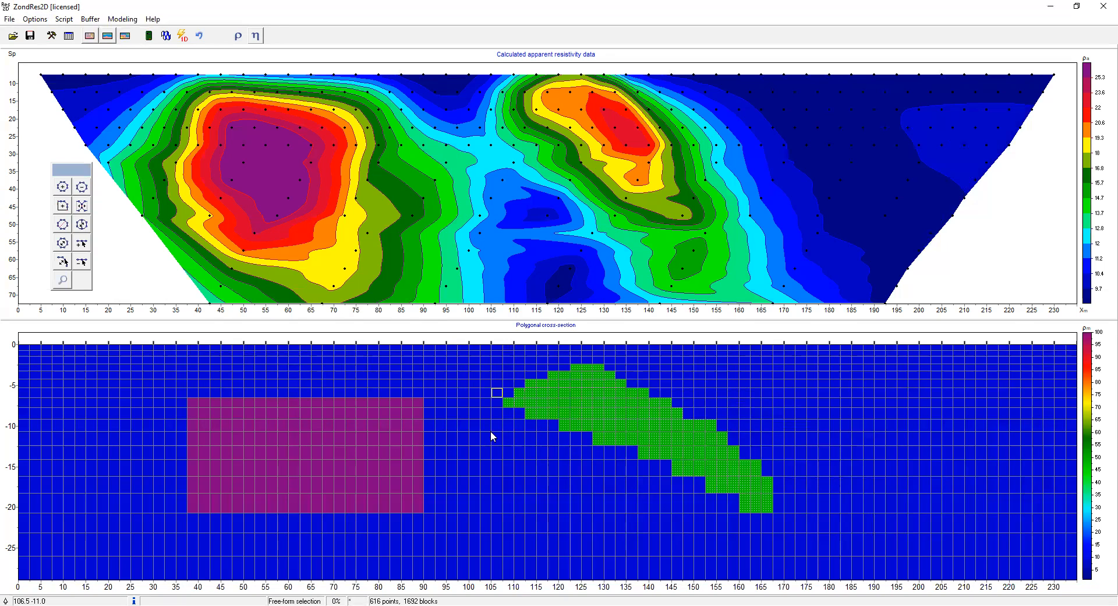
# Draw a trial polygon body about 79 to 128 m along the profile and 4 to 23 m deep, and delete it
pyautogui.moveTo(76, 172); pyautogui.dragTo(155, 180)
pyautogui.click(142, 194)
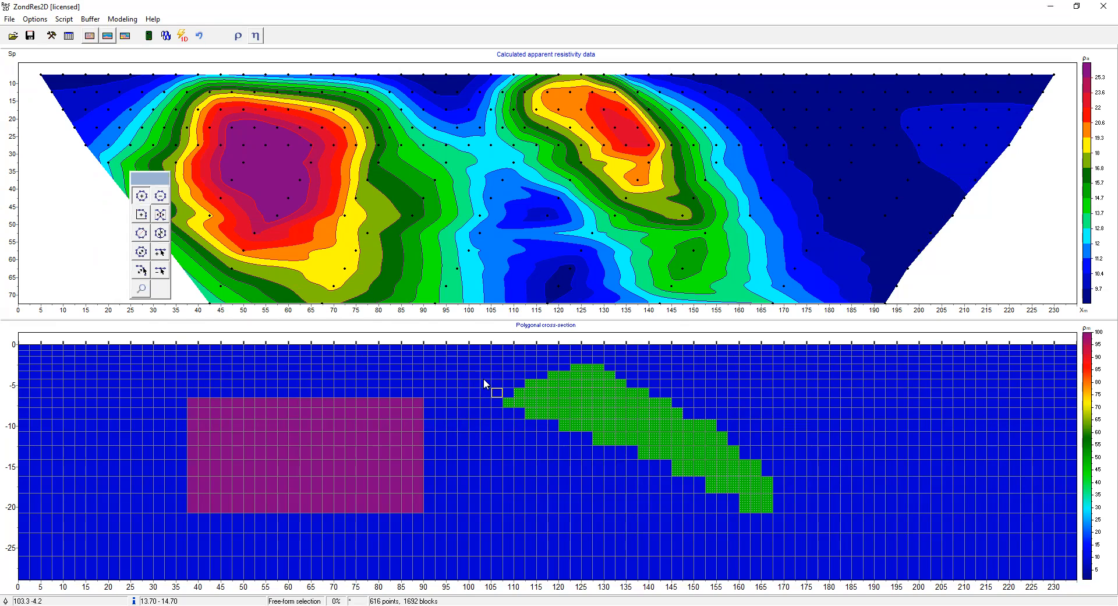
pyautogui.click(542, 531)
pyautogui.doubleClick(576, 410)
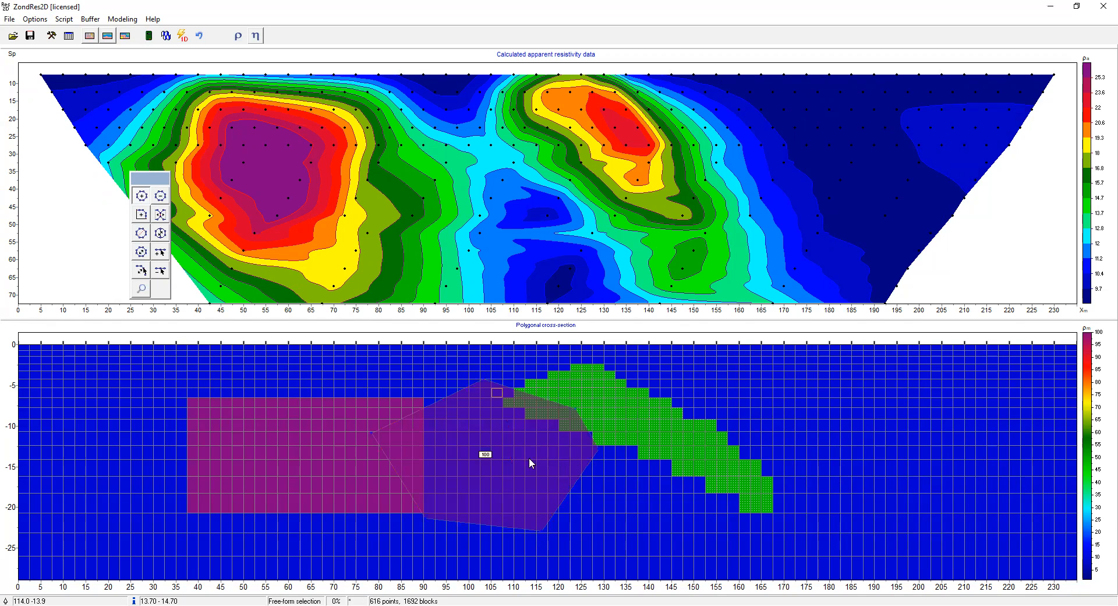
pyautogui.click(161, 196)
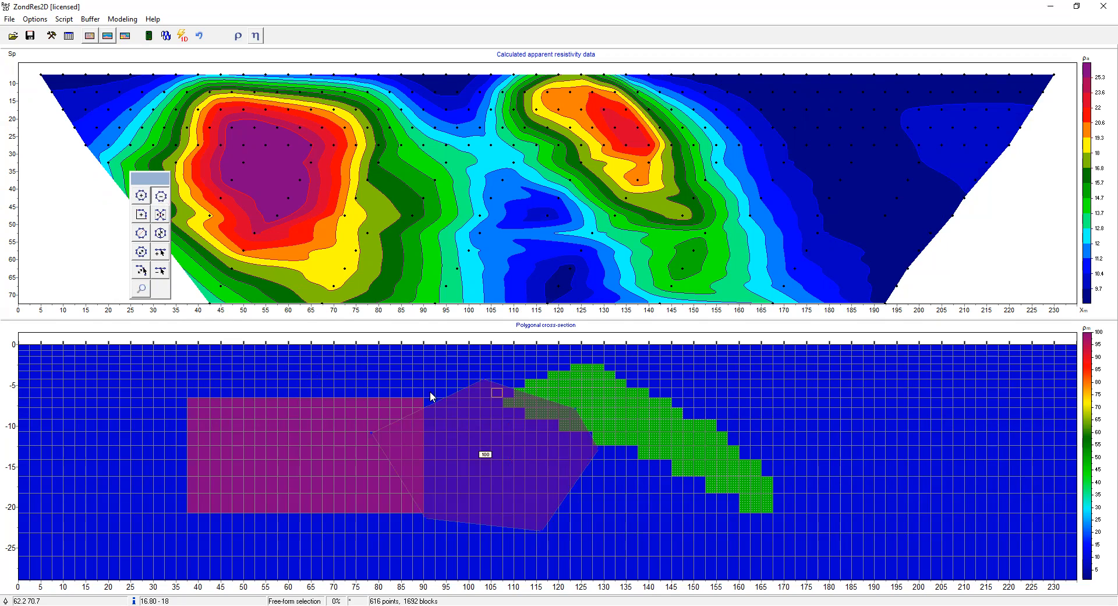
pyautogui.click(518, 441)
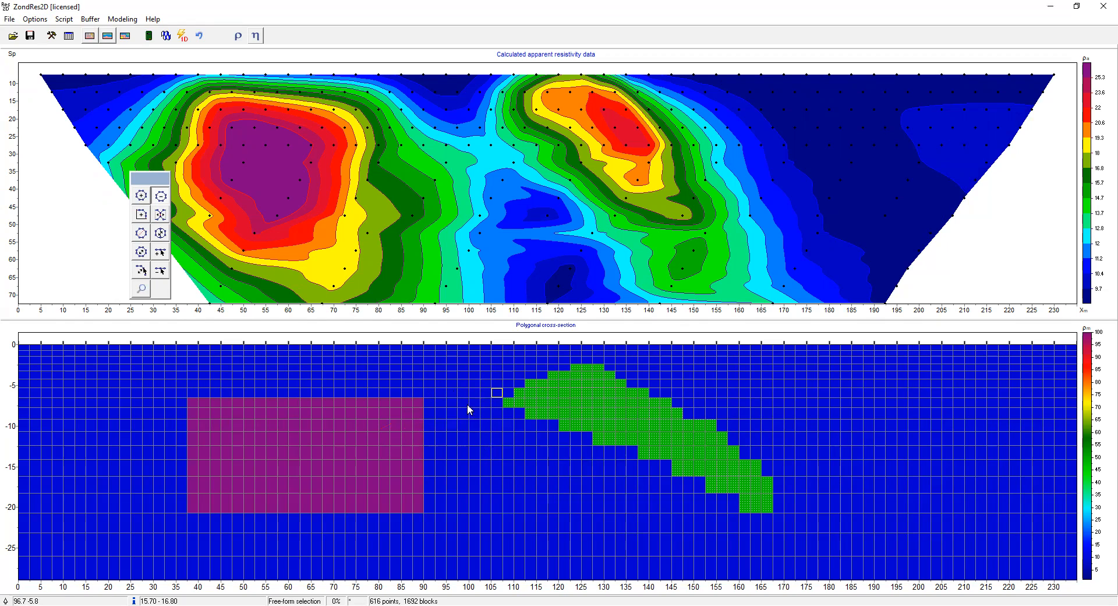
# Load the image profile1 as the model background, accepting the extents 0 to 235 horizontally and 0 to -28.9 vertically
pyautogui.click(49, 20)
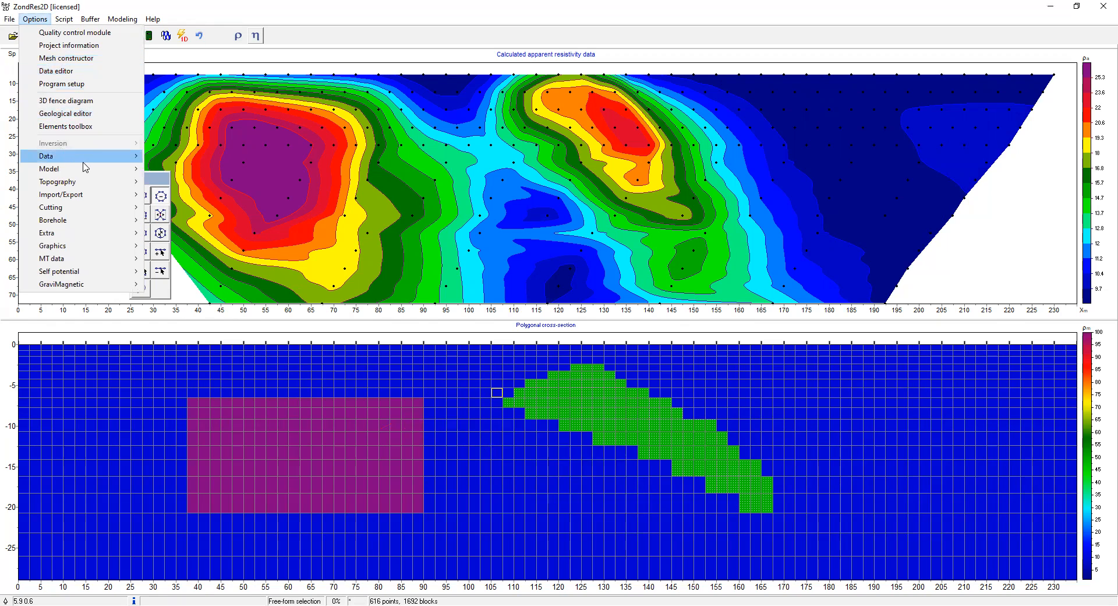
pyautogui.moveTo(95, 171)
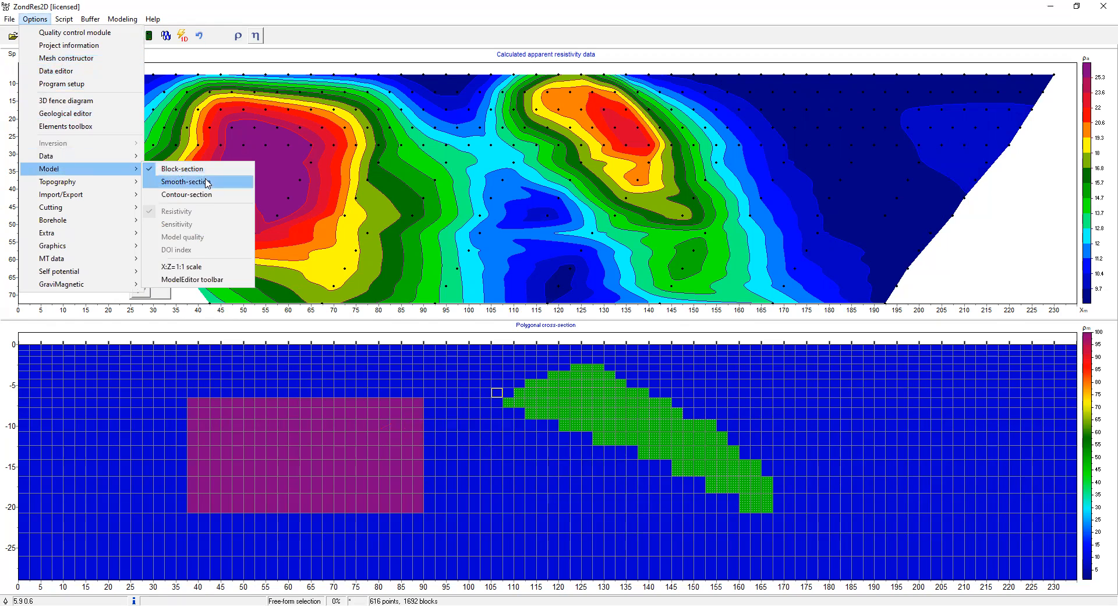
pyautogui.click(127, 198)
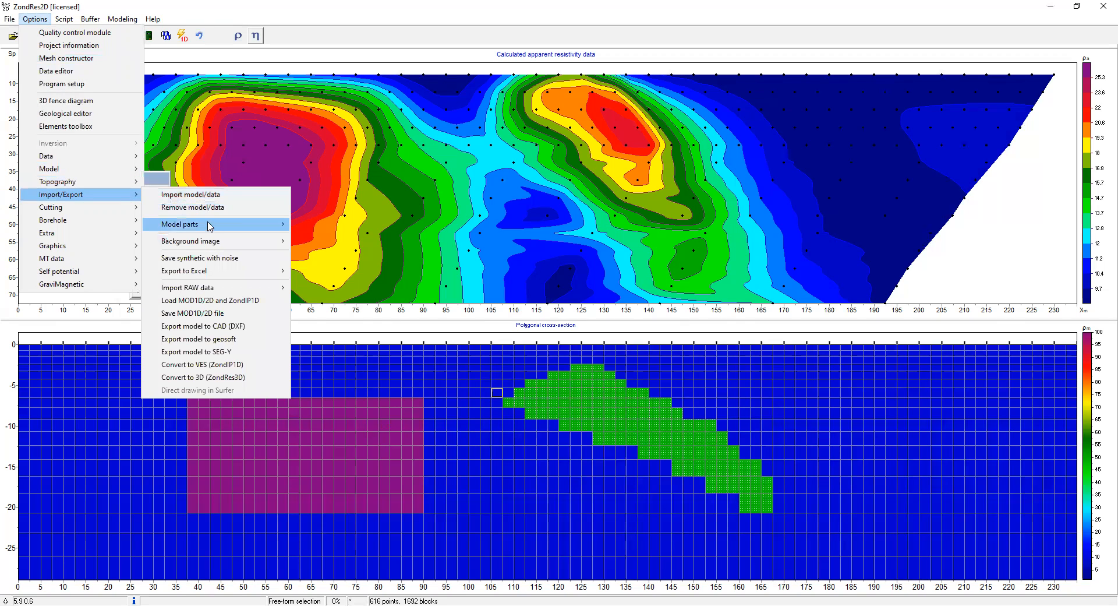
pyautogui.moveTo(222, 241)
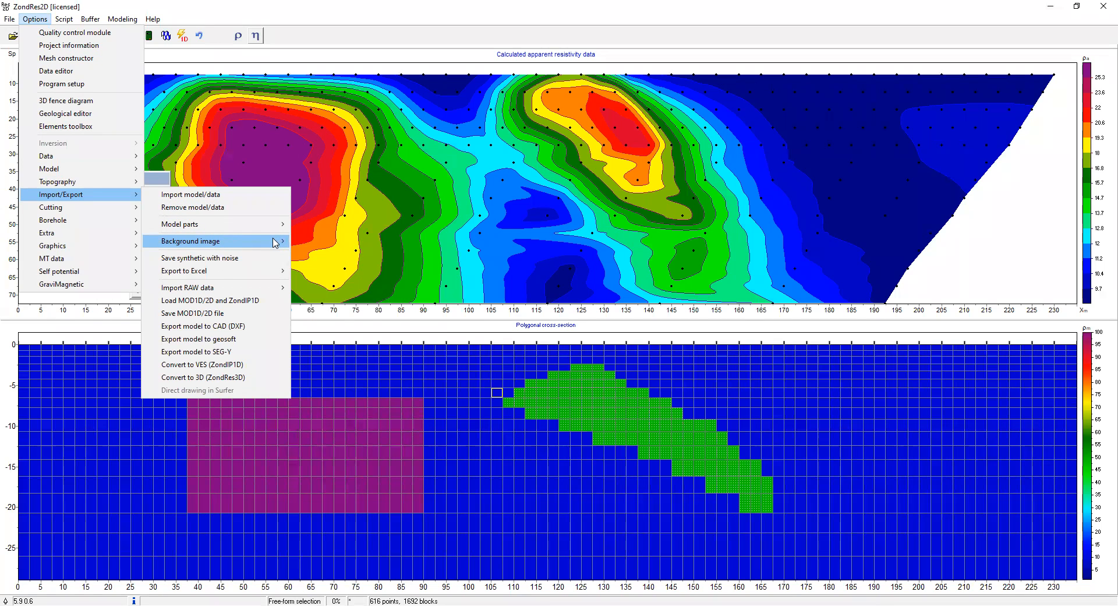
pyautogui.moveTo(275, 242)
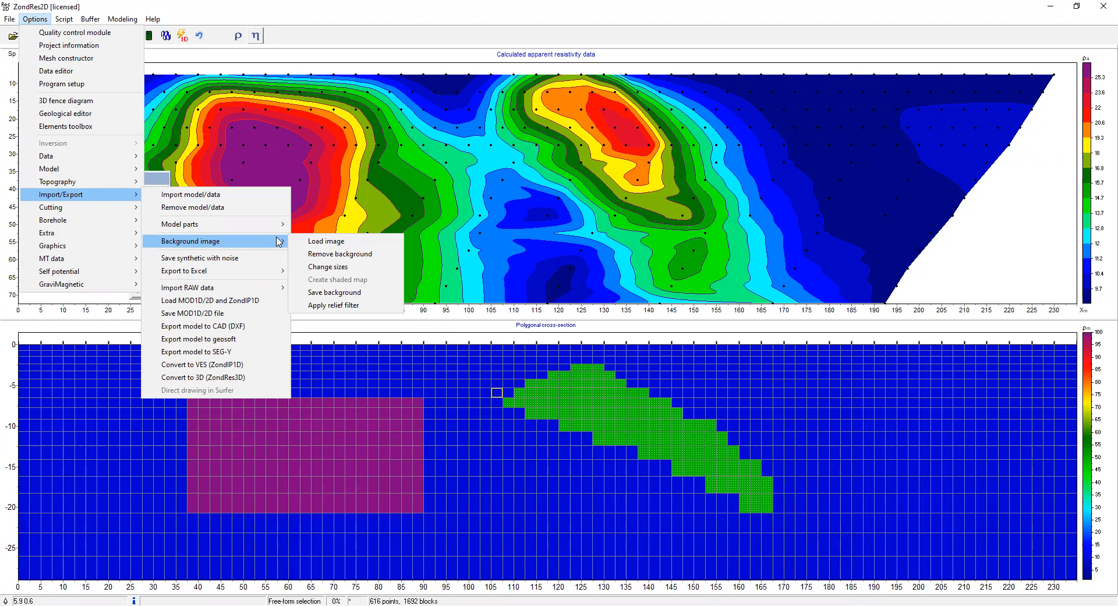
pyautogui.click(337, 245)
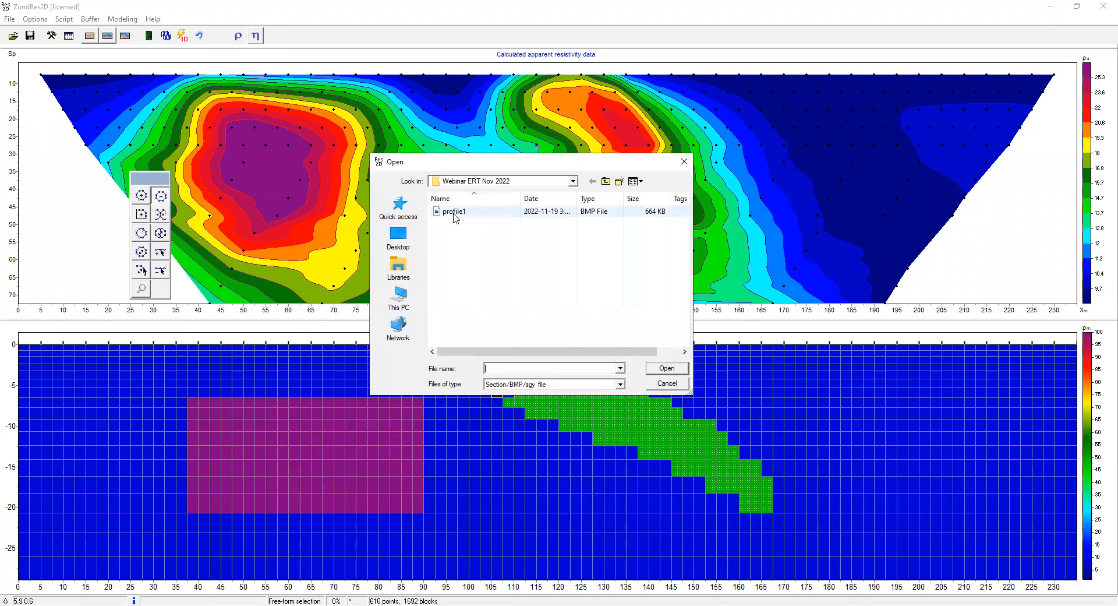
pyautogui.click(454, 214)
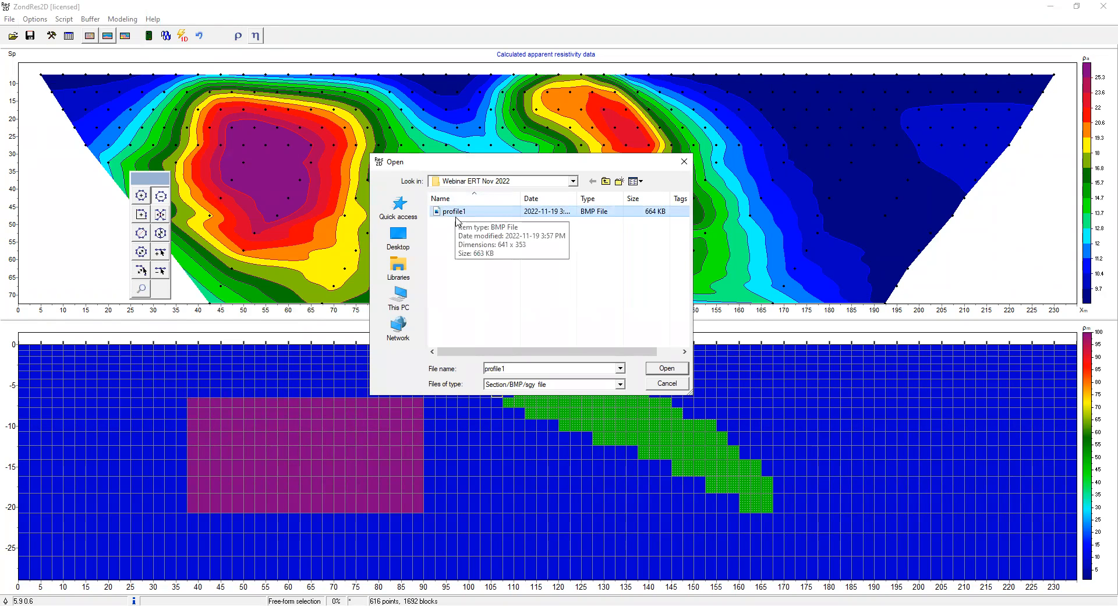
pyautogui.press('Return')
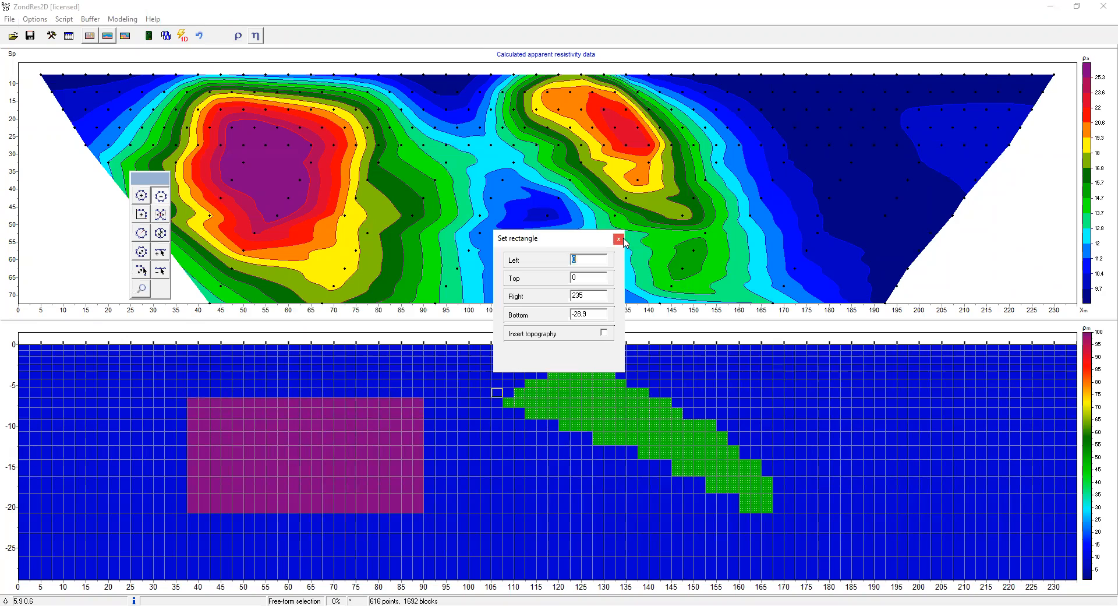
pyautogui.press('Return')
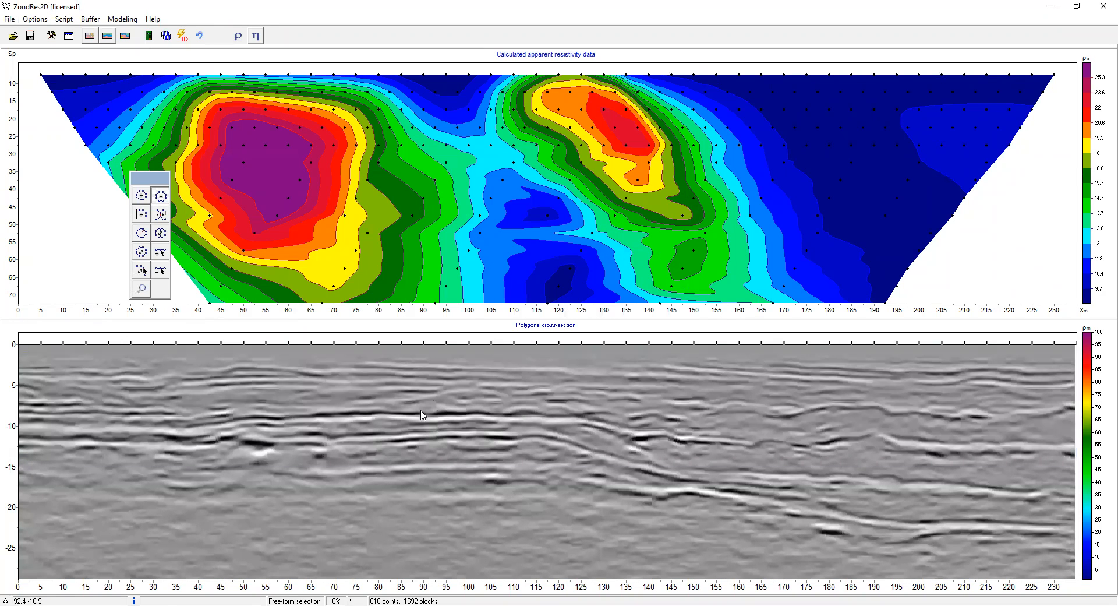
pyautogui.click(141, 196)
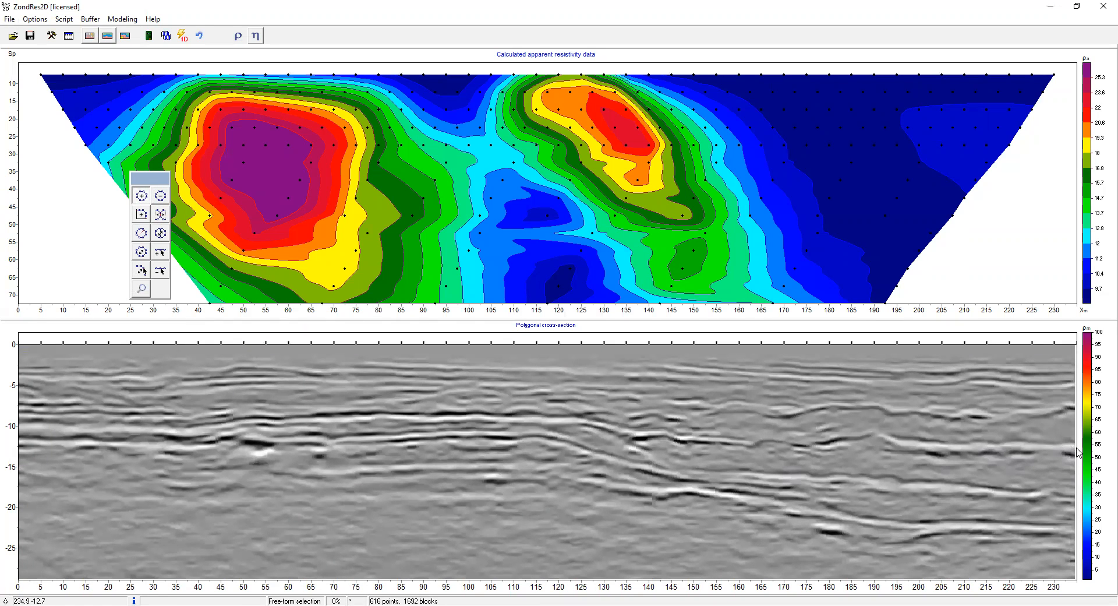
pyautogui.click(141, 214)
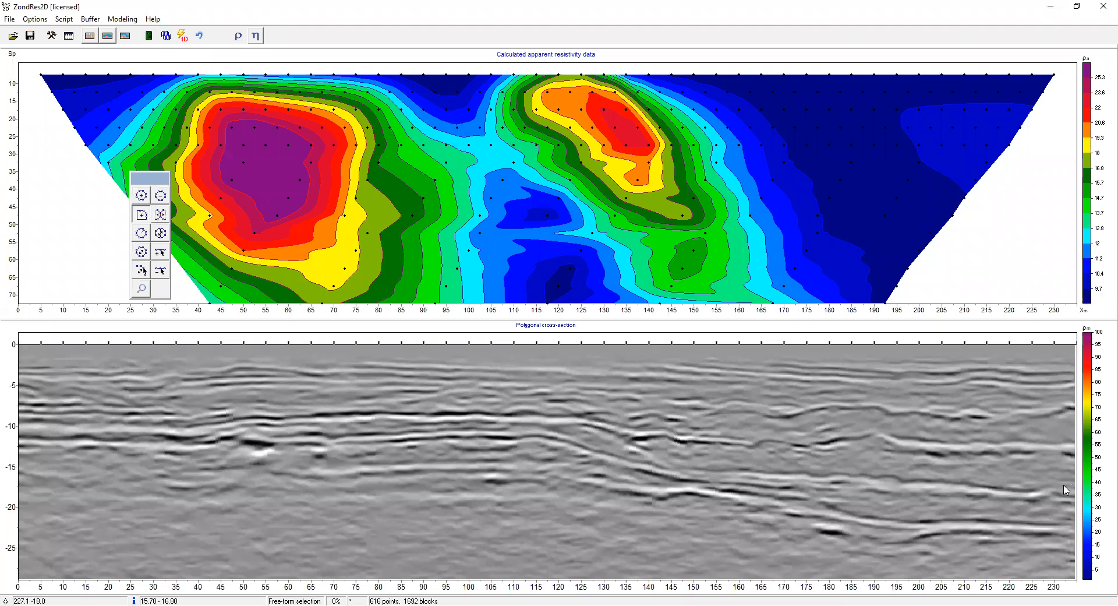
pyautogui.click(1078, 446)
pyautogui.click(590, 320)
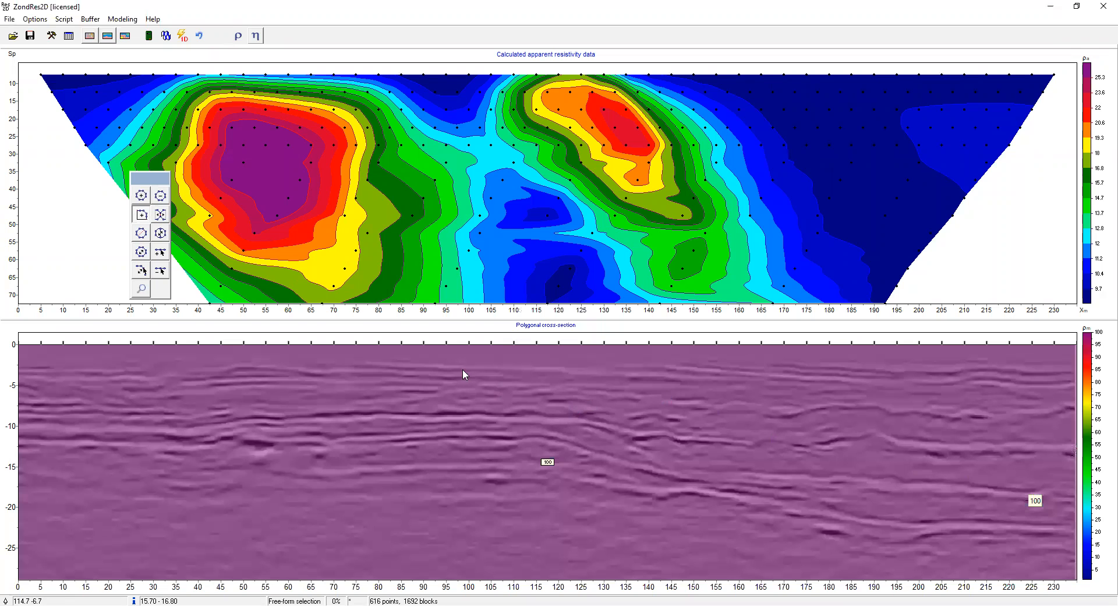
pyautogui.click(163, 195)
pyautogui.click(305, 463)
# Draw a polygon layer along the strong reflectors, from a pinch-out at about 42 m to the profile's end, about 12 to 18 m deep there
pyautogui.click(145, 214)
pyautogui.click(1075, 447)
pyautogui.click(864, 441)
pyautogui.click(754, 440)
pyautogui.click(645, 431)
pyautogui.click(566, 420)
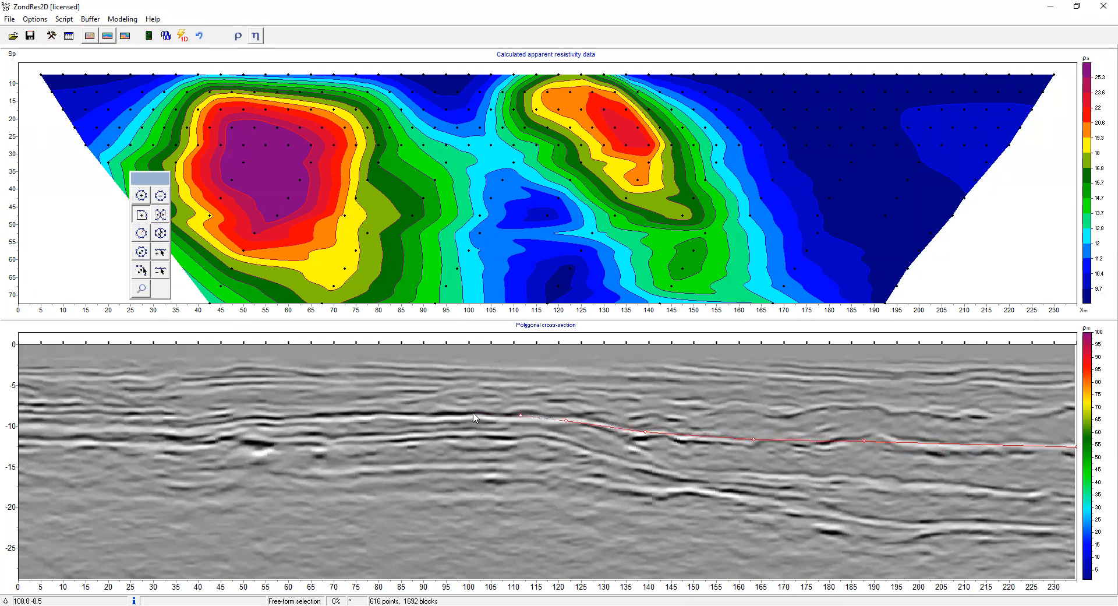
pyautogui.click(415, 413)
pyautogui.click(325, 414)
pyautogui.click(239, 424)
pyautogui.click(207, 432)
pyautogui.click(262, 439)
pyautogui.click(388, 435)
pyautogui.click(514, 433)
pyautogui.click(582, 441)
pyautogui.click(711, 474)
pyautogui.click(828, 477)
pyautogui.click(965, 490)
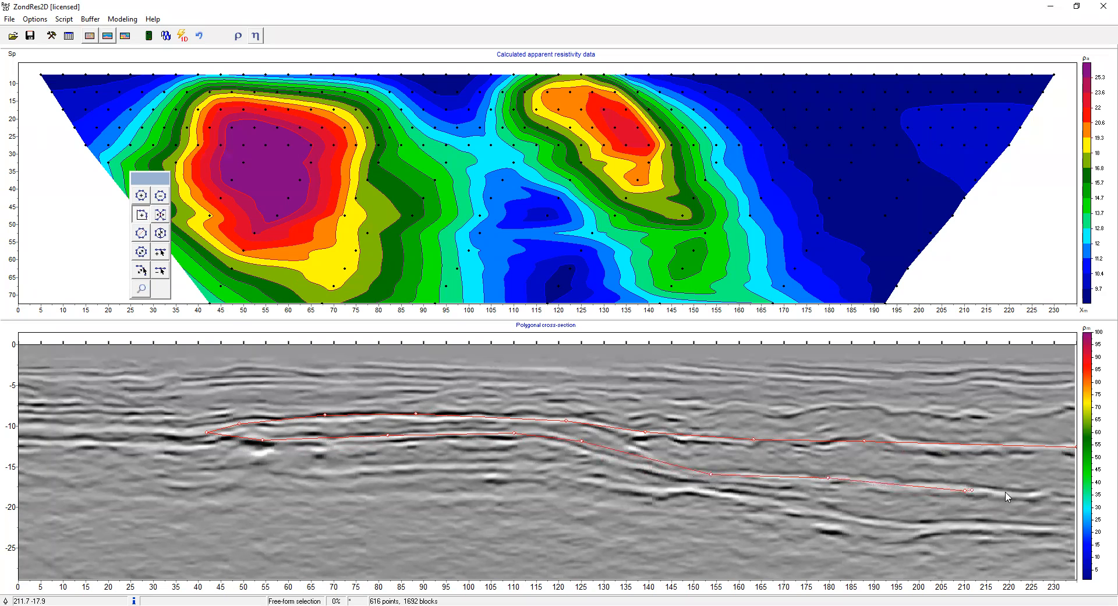
pyautogui.doubleClick(1076, 497)
pyautogui.press('Return')
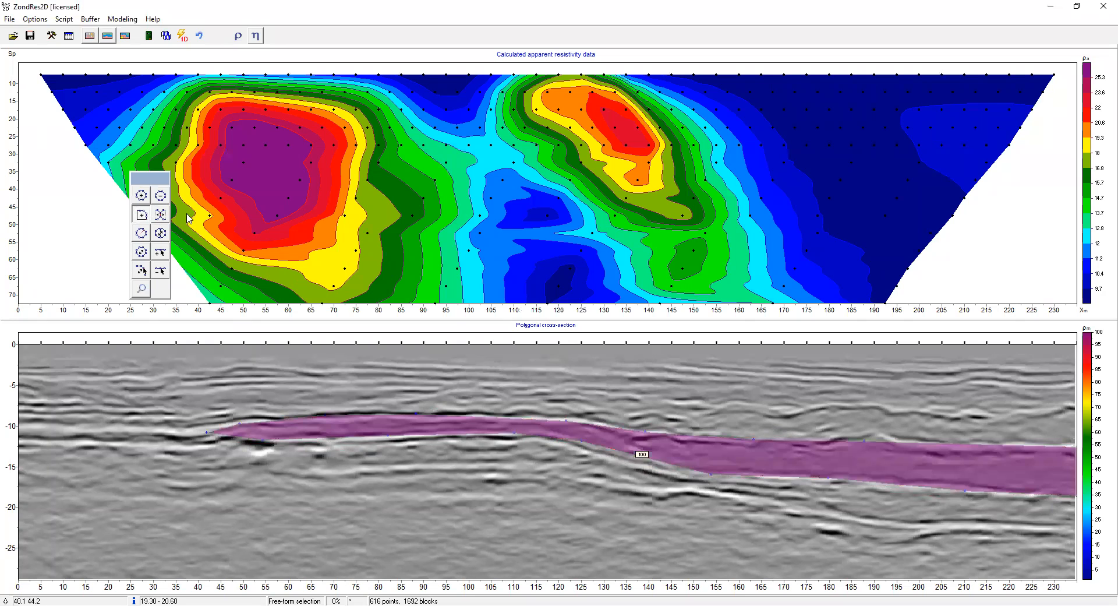
# Draw a second polygon on top of the first layer, from about 130 m to the profile's end, with its upper edge about 7 to 9 m deep
pyautogui.click(1076, 408)
pyautogui.click(986, 418)
pyautogui.click(899, 410)
pyautogui.click(880, 412)
pyautogui.click(827, 406)
pyautogui.click(777, 409)
pyautogui.click(694, 399)
pyautogui.click(656, 403)
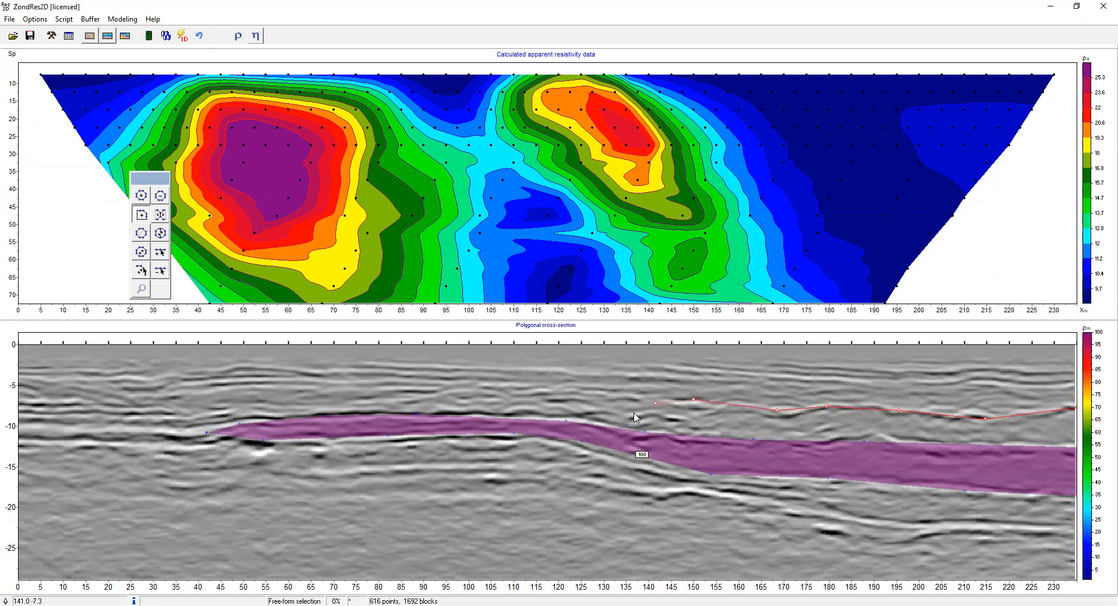
pyautogui.click(605, 426)
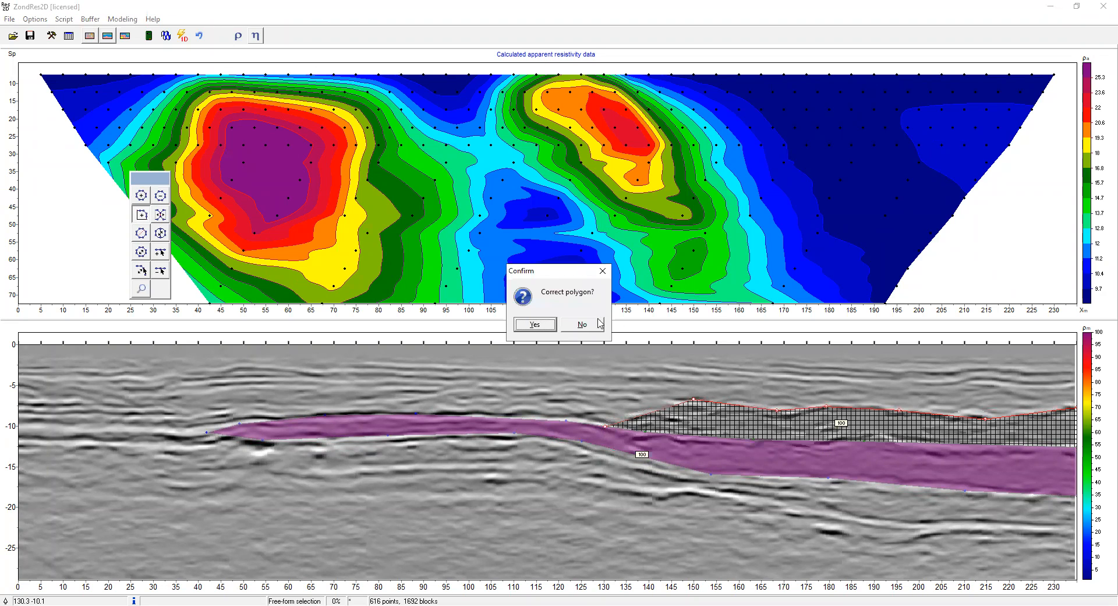
pyautogui.click(533, 325)
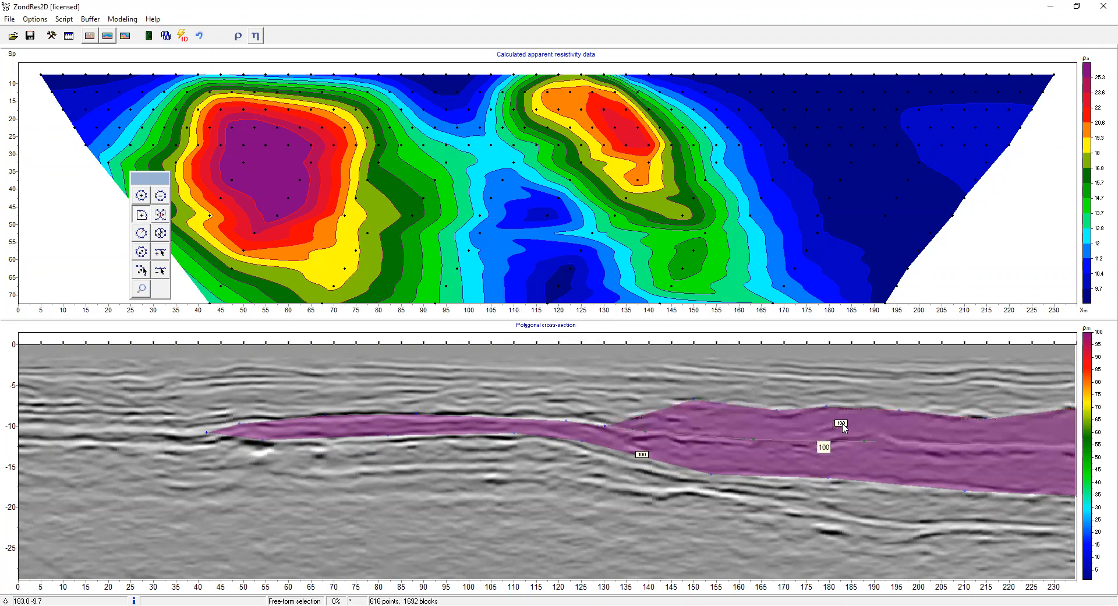
# Set the upper polygon's resistivity to 50 ohm m
pyautogui.doubleClick(813, 428)
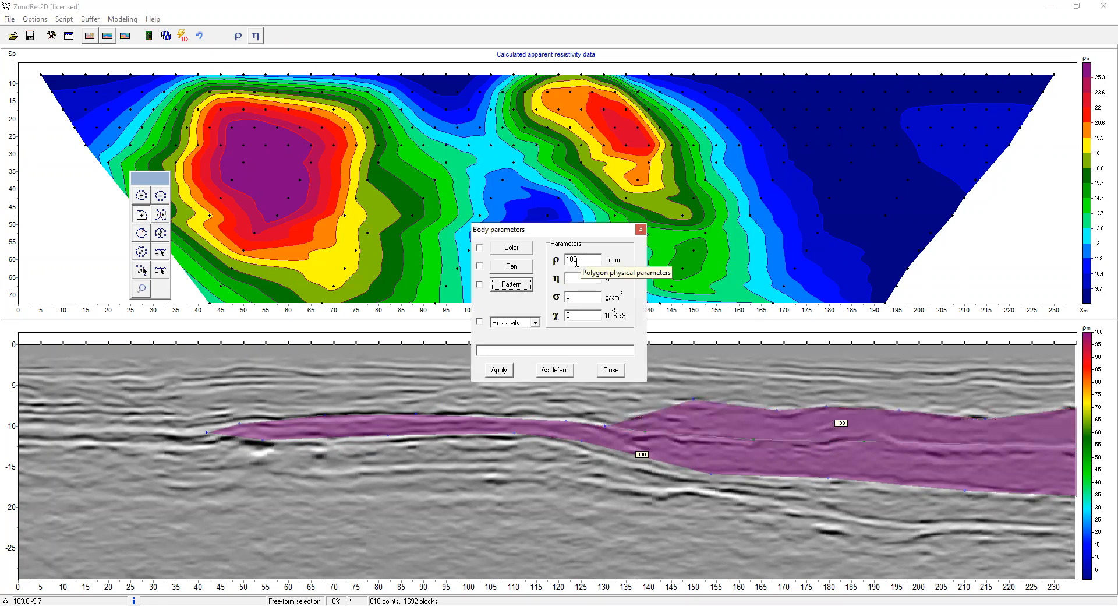
pyautogui.write('50')
pyautogui.click(514, 370)
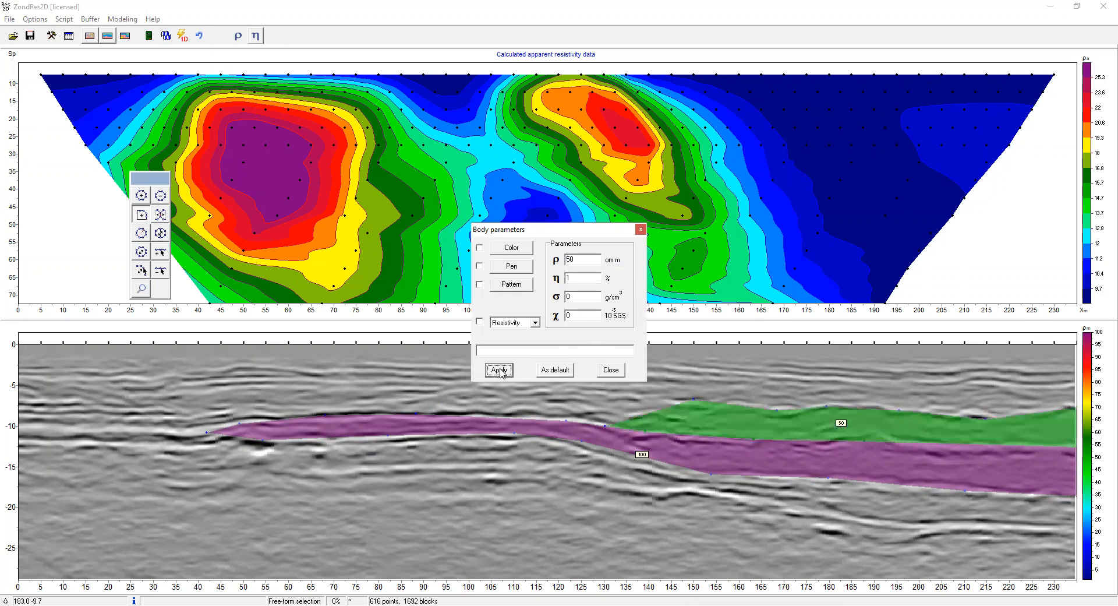
pyautogui.click(607, 371)
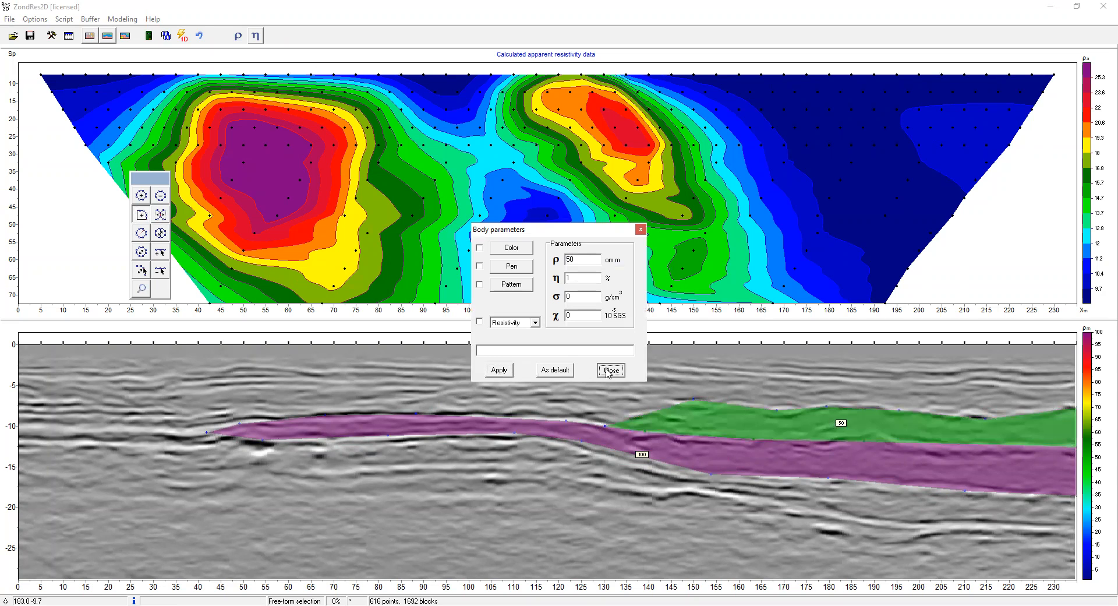
# Apply a resistivity of 100 ohm m to the lower polygon layer and calculate the forward problem for the polygonal model
pyautogui.doubleClick(749, 470)
pyautogui.click(501, 371)
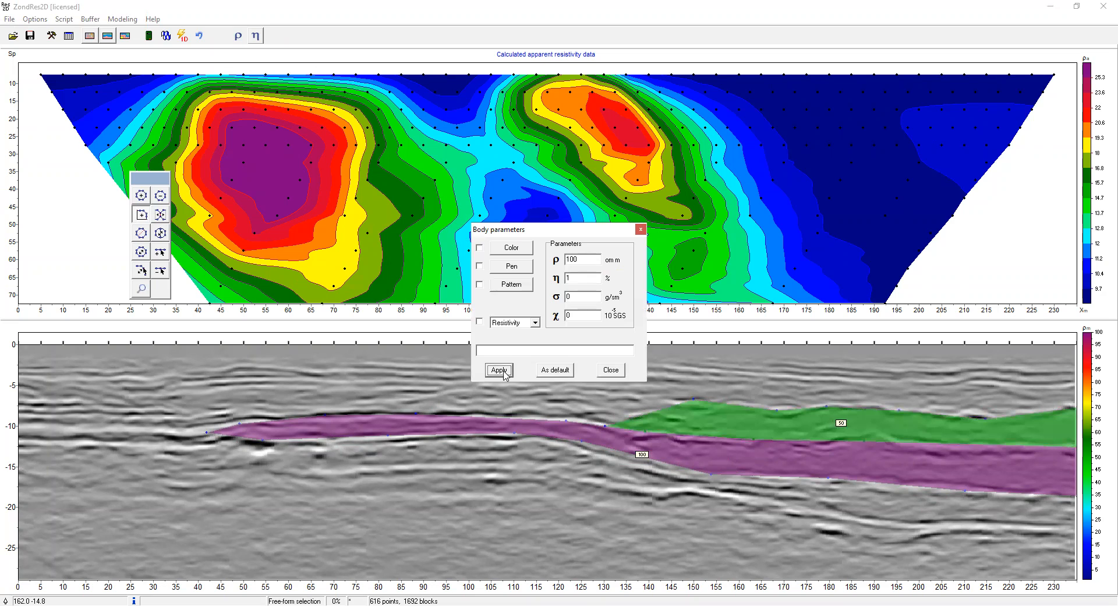
pyautogui.click(641, 230)
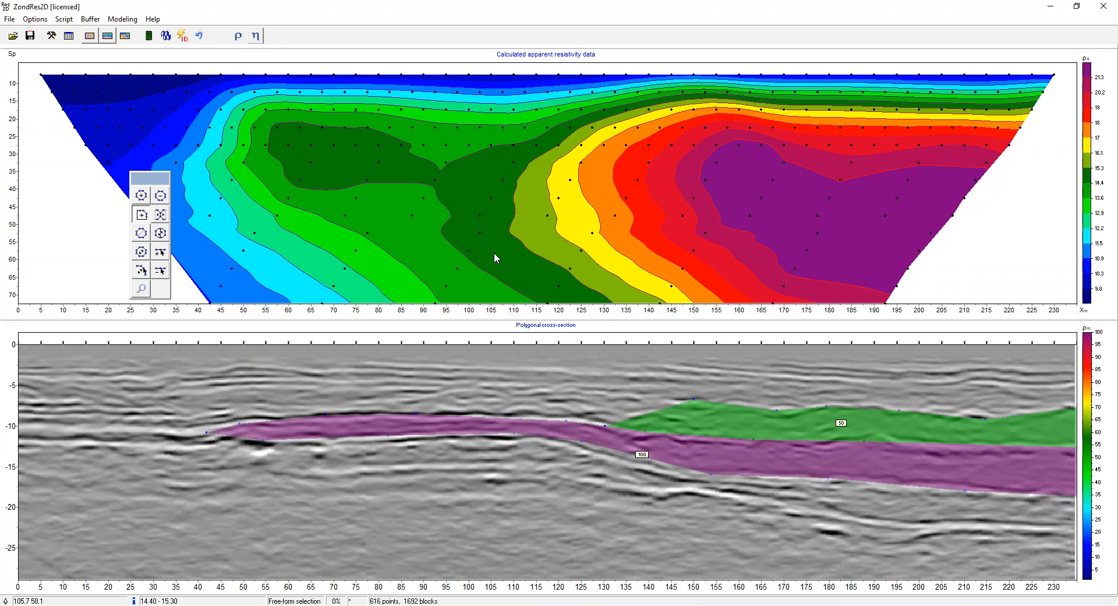
# Switch from the polygonal cross-section to the resistivity block-section and recalculate the forward problem for its two bodies
pyautogui.click(93, 37)
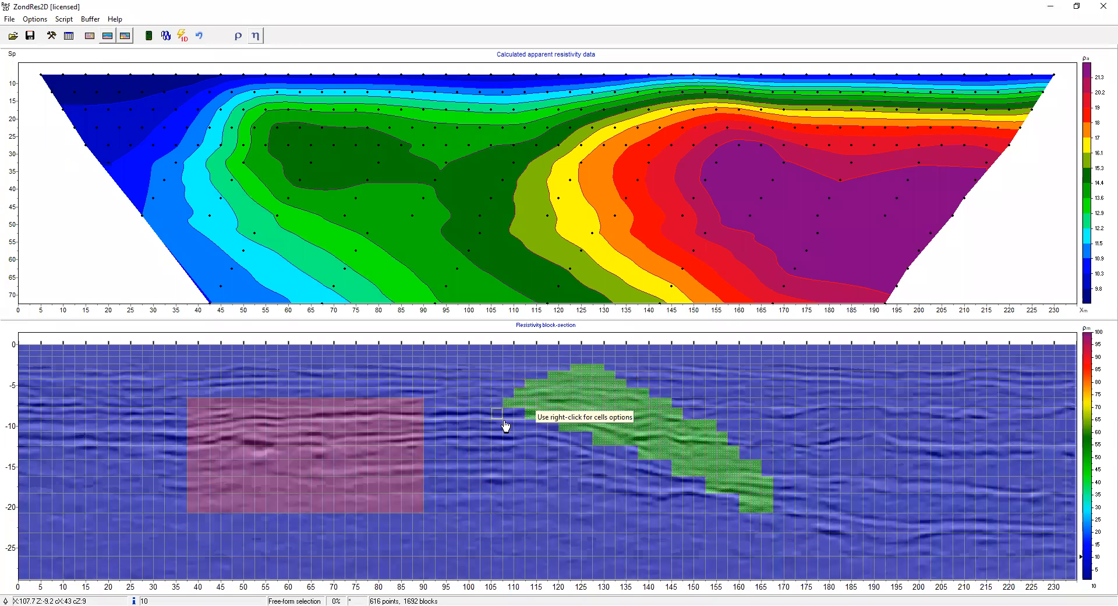
pyautogui.click(149, 36)
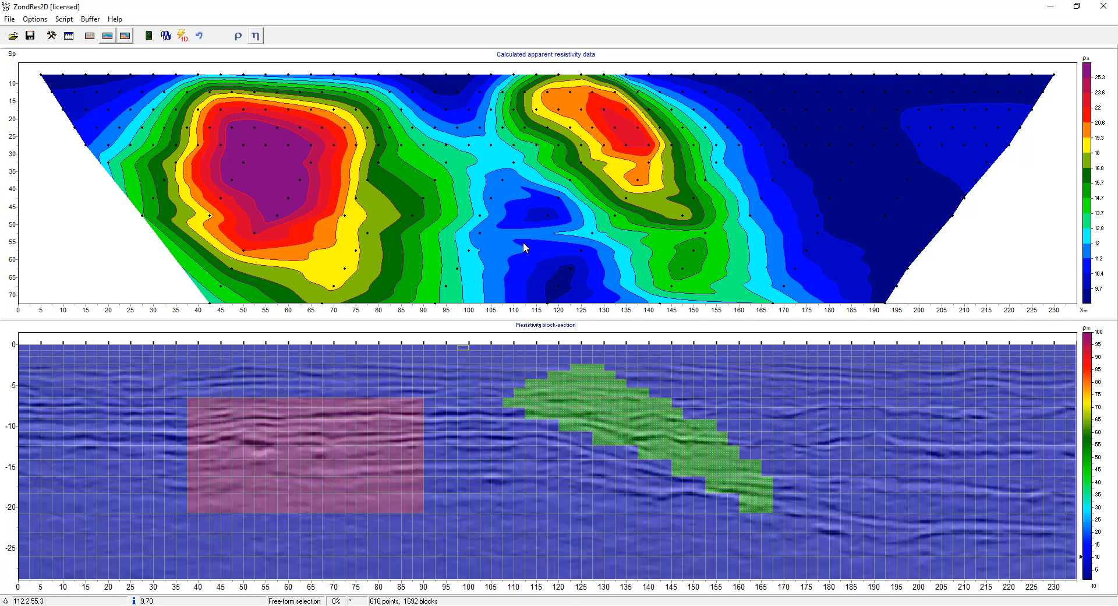
# Enable the option to save synthetic data with noise
pyautogui.click(46, 24)
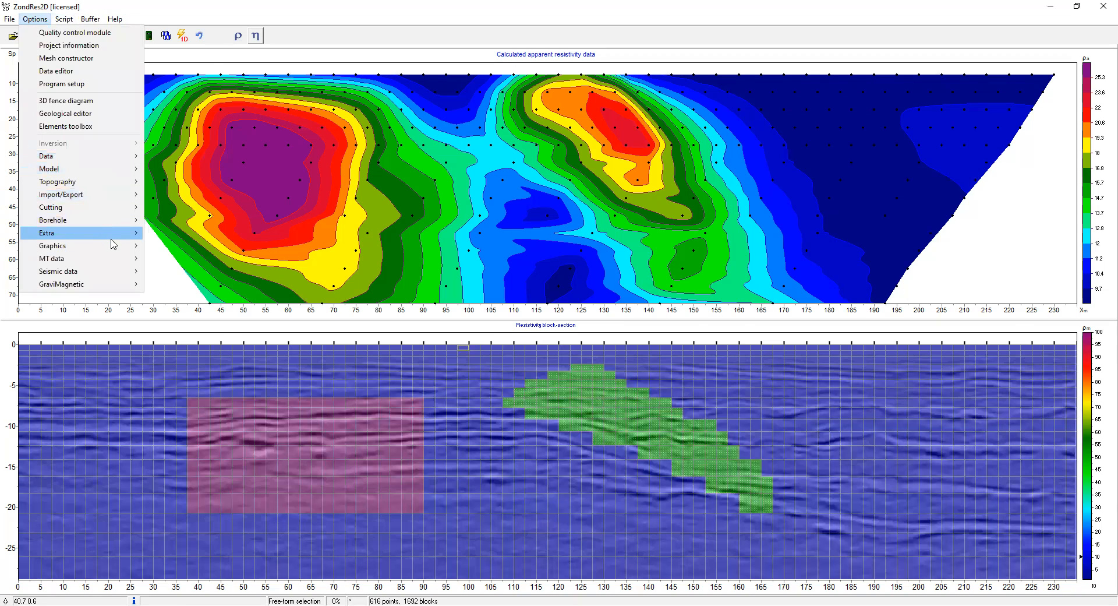
pyautogui.moveTo(121, 236)
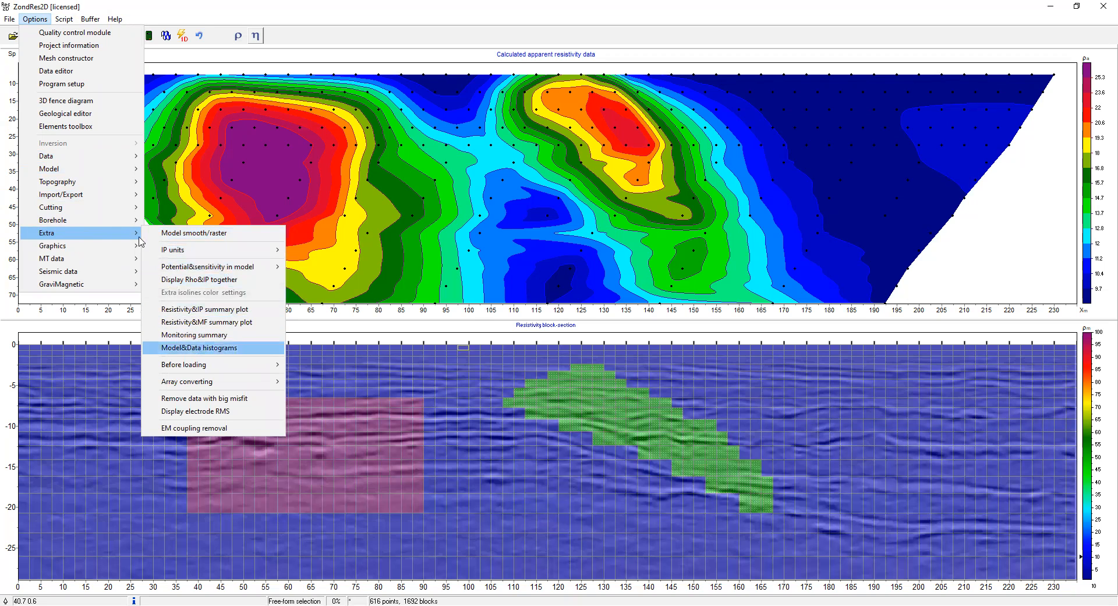
pyautogui.moveTo(126, 196)
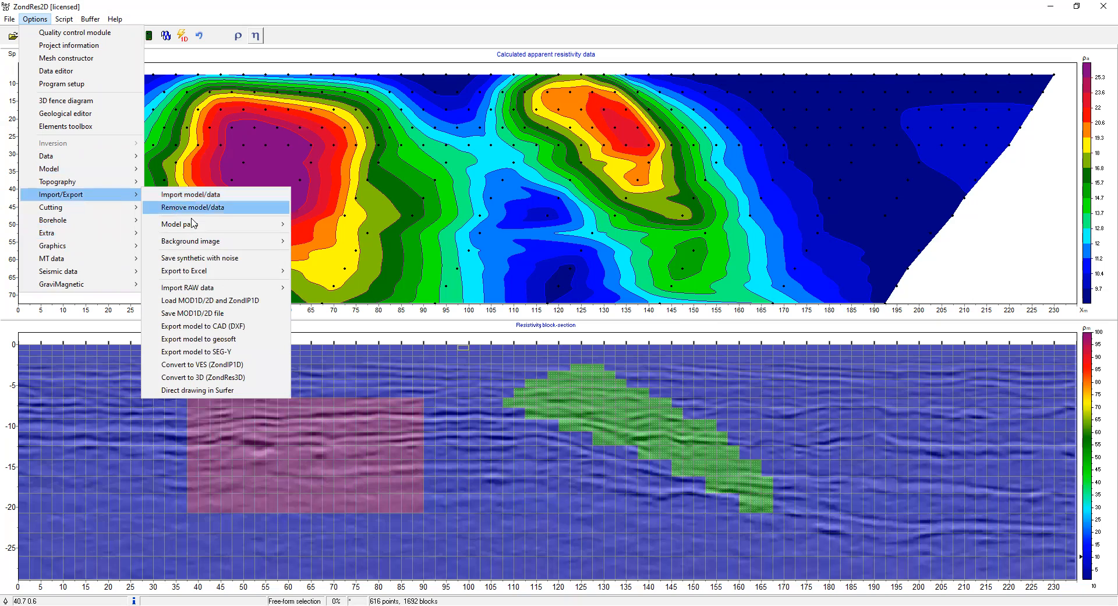
pyautogui.click(234, 258)
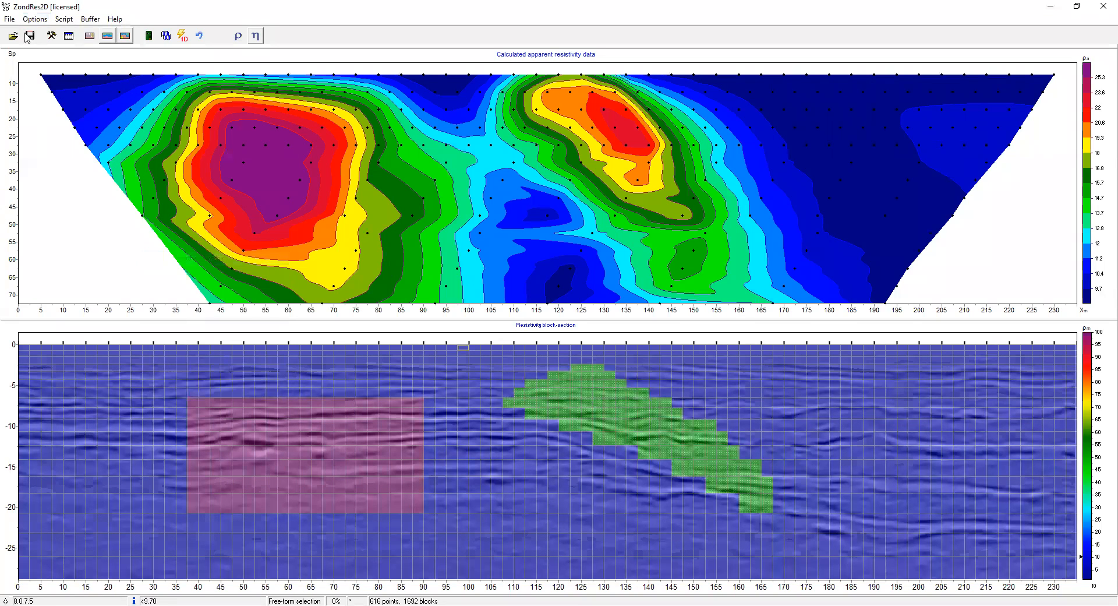
# Save the two-body model with its calculated data as model1 in the Zond model with calculated (*.z2d) format
pyautogui.click(12, 23)
pyautogui.click(40, 71)
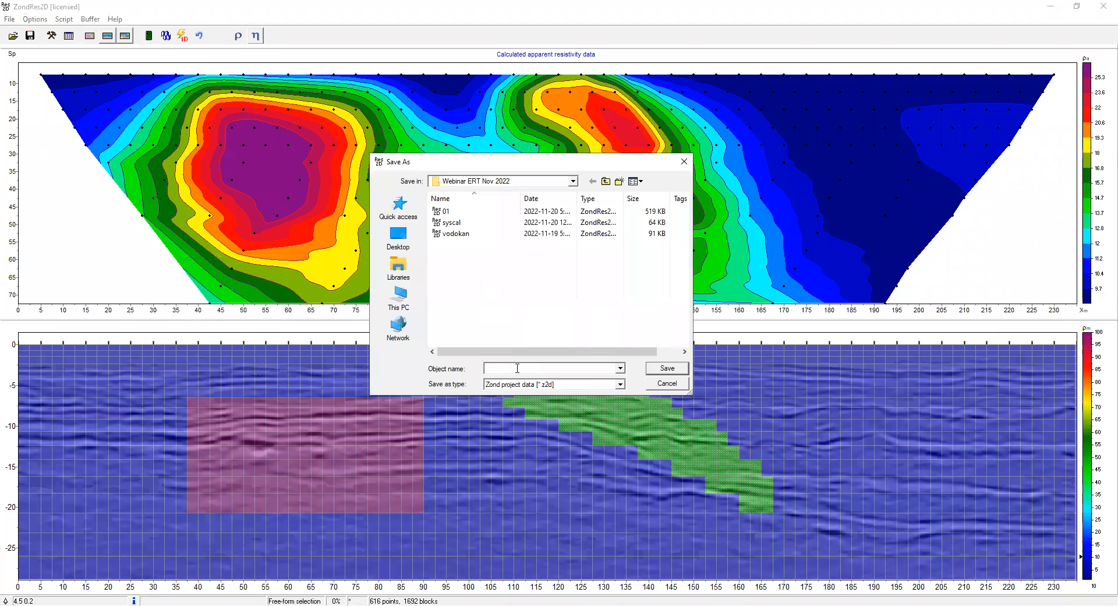
pyautogui.write('model1')
pyautogui.click(620, 385)
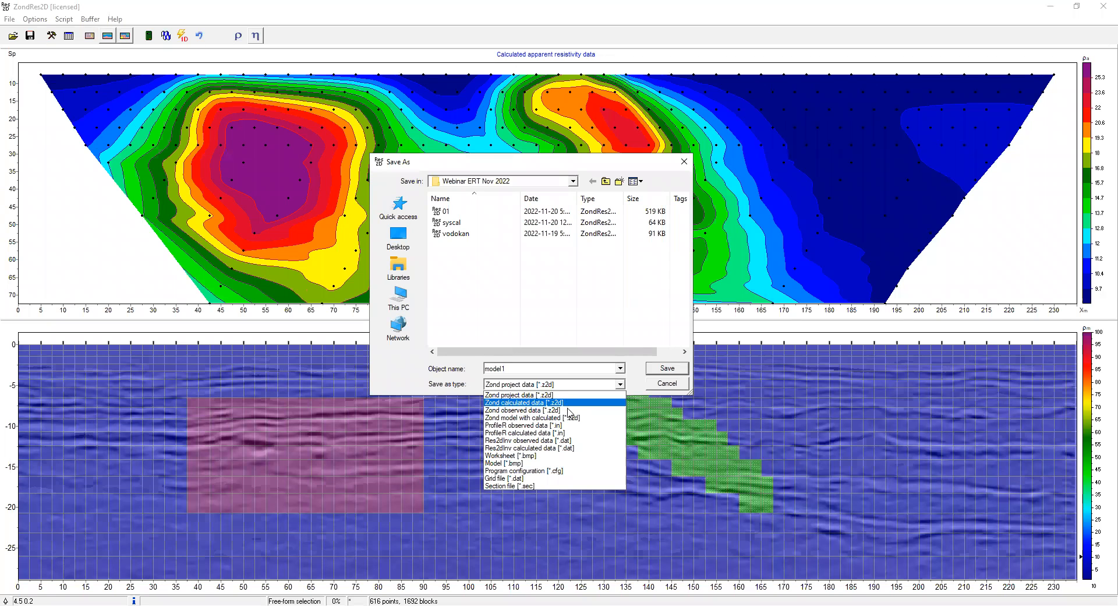
pyautogui.click(542, 418)
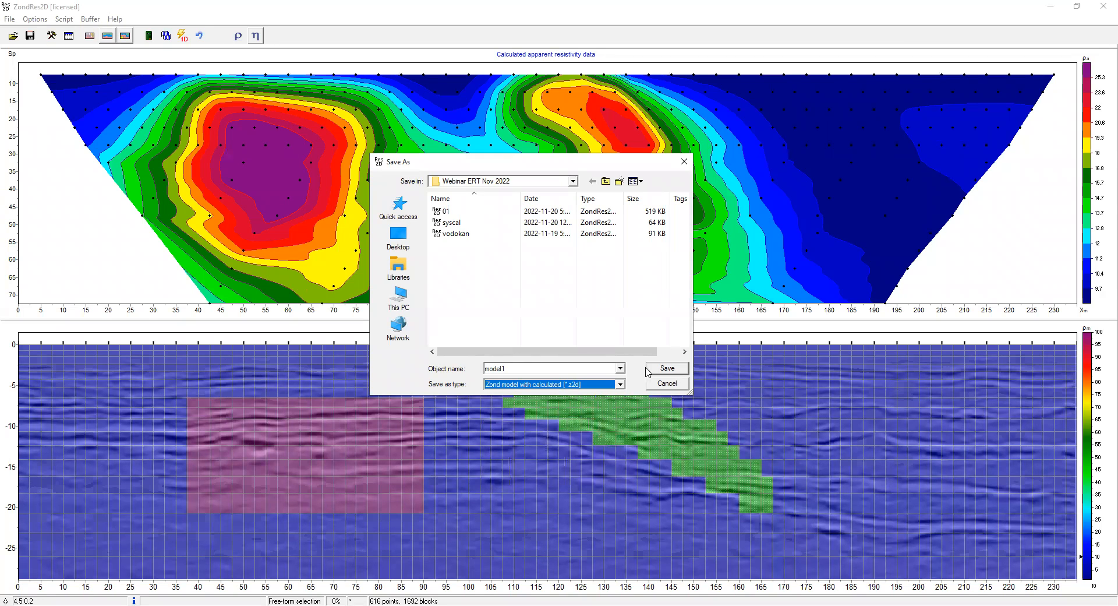
pyautogui.hotkey('shift', 'Tab')
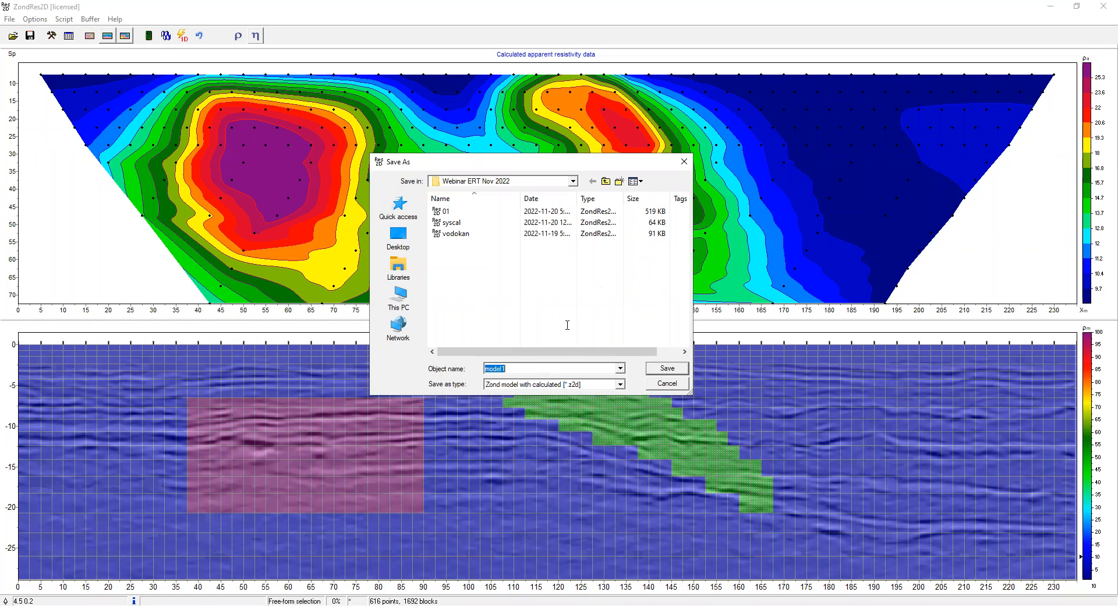
pyautogui.press('Return')
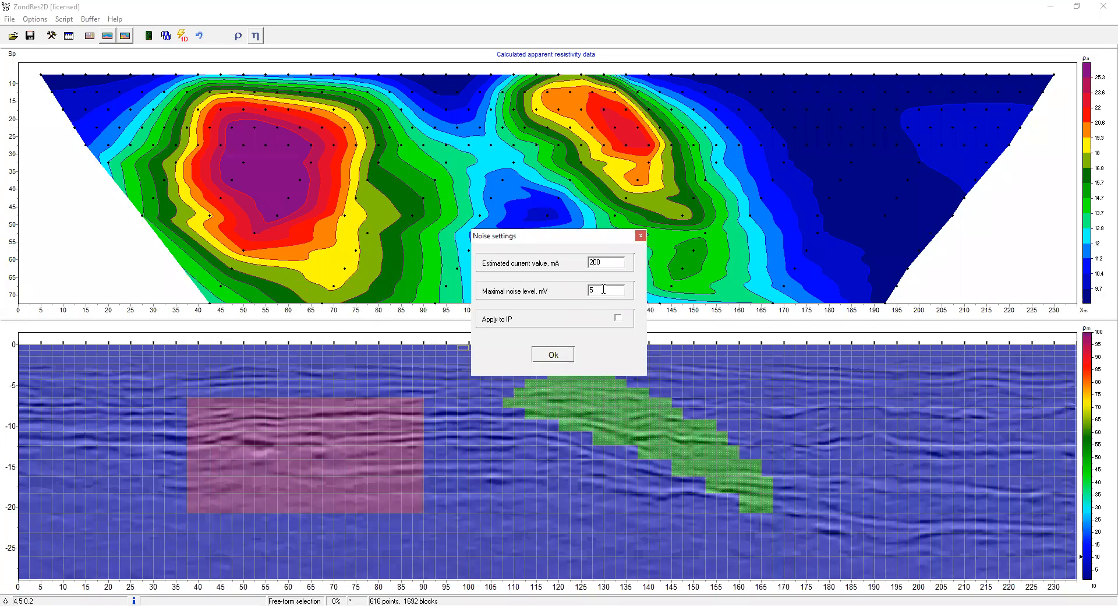
# Set the maximal noise level to 1 mV for the saved synthetic data
pyautogui.moveTo(600, 290); pyautogui.dragTo(585, 290)
pyautogui.write('1')
pyautogui.click(554, 356)
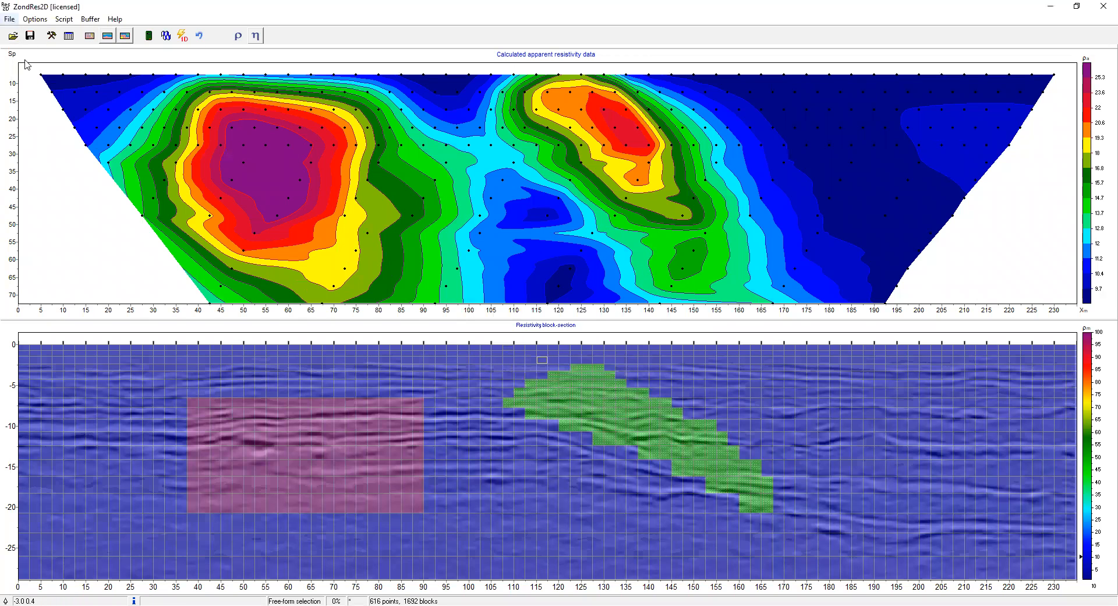
# Open the saved model1 data file from the Webinar ERT Nov 2022 folder
pyautogui.click(10, 19)
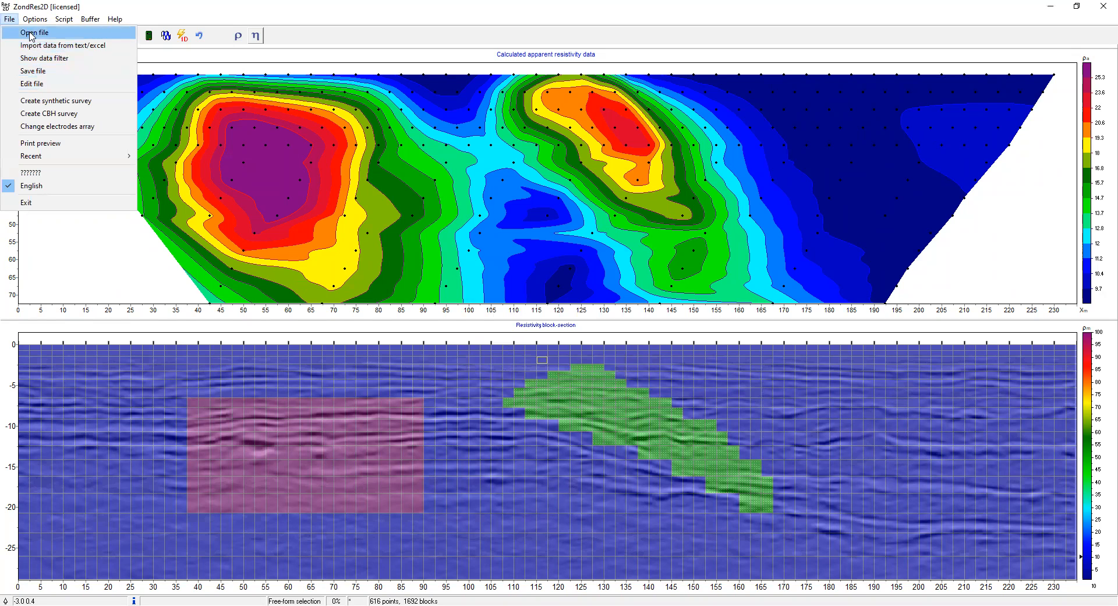
pyautogui.click(31, 34)
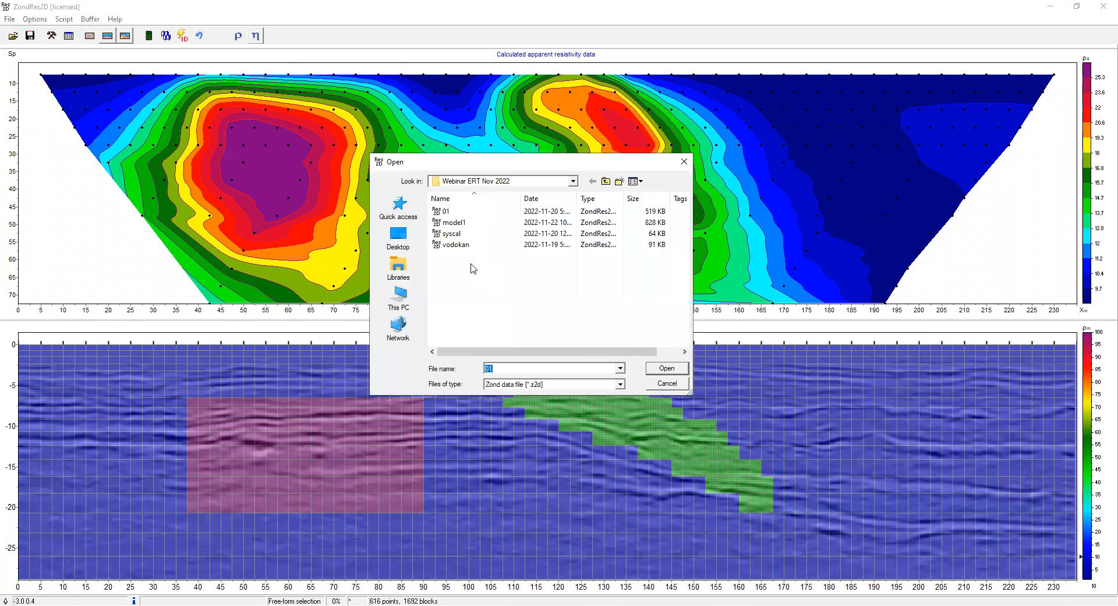
pyautogui.click(459, 223)
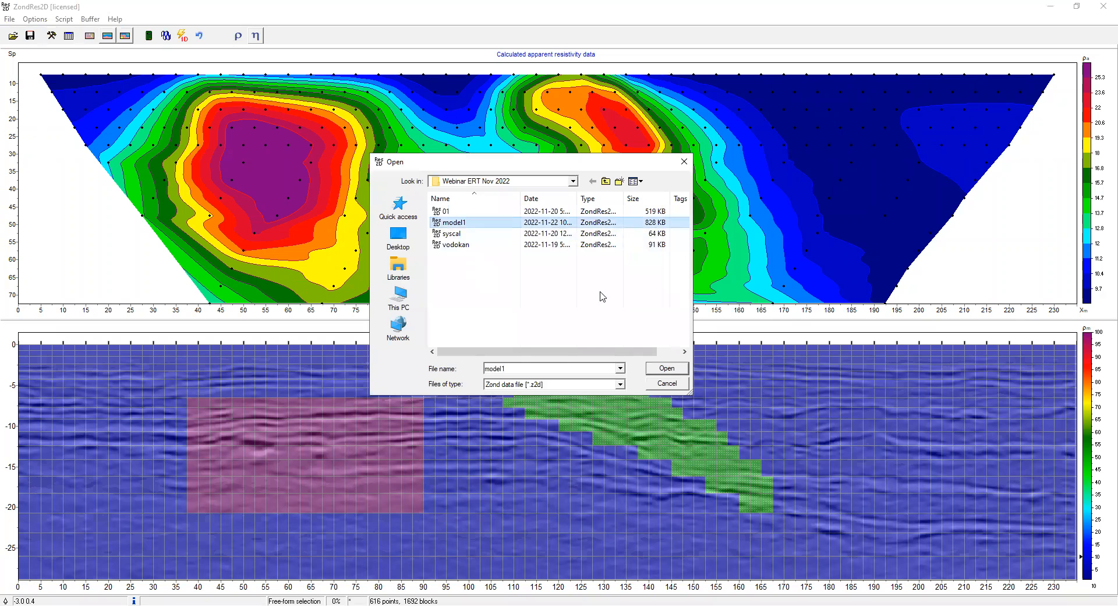
pyautogui.press('Return')
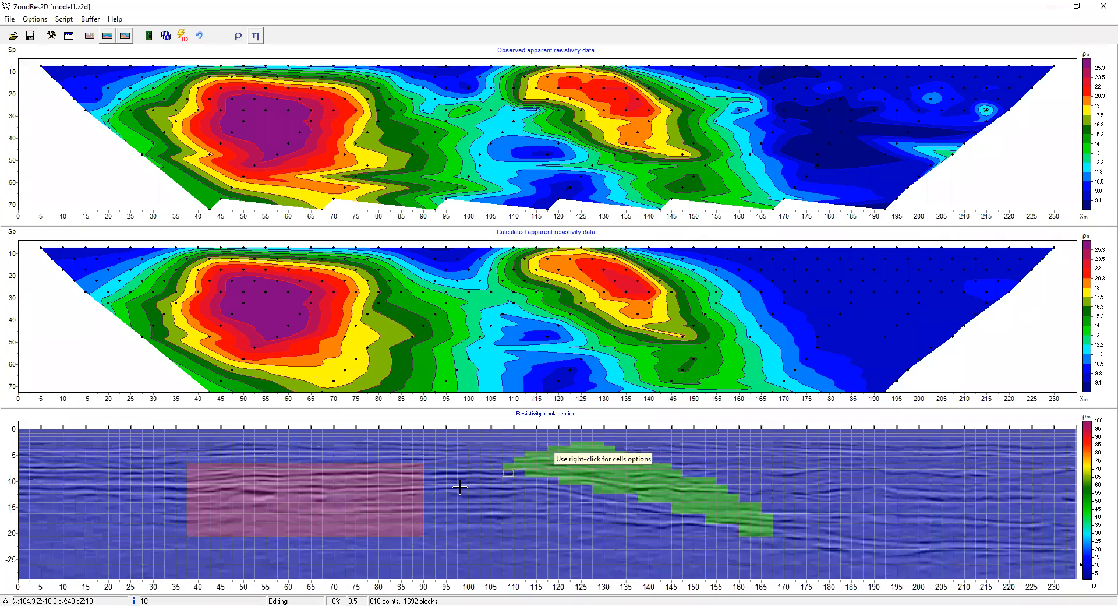
# Store the current block model in the first buffer slot under the name Model 1
pyautogui.click(92, 19)
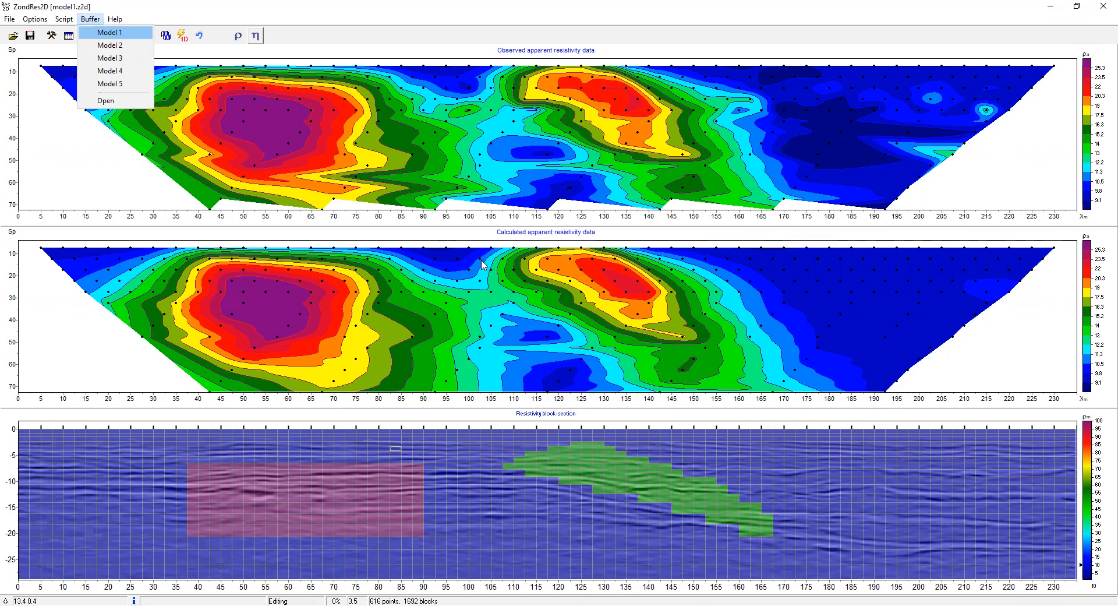
pyautogui.press('Return')
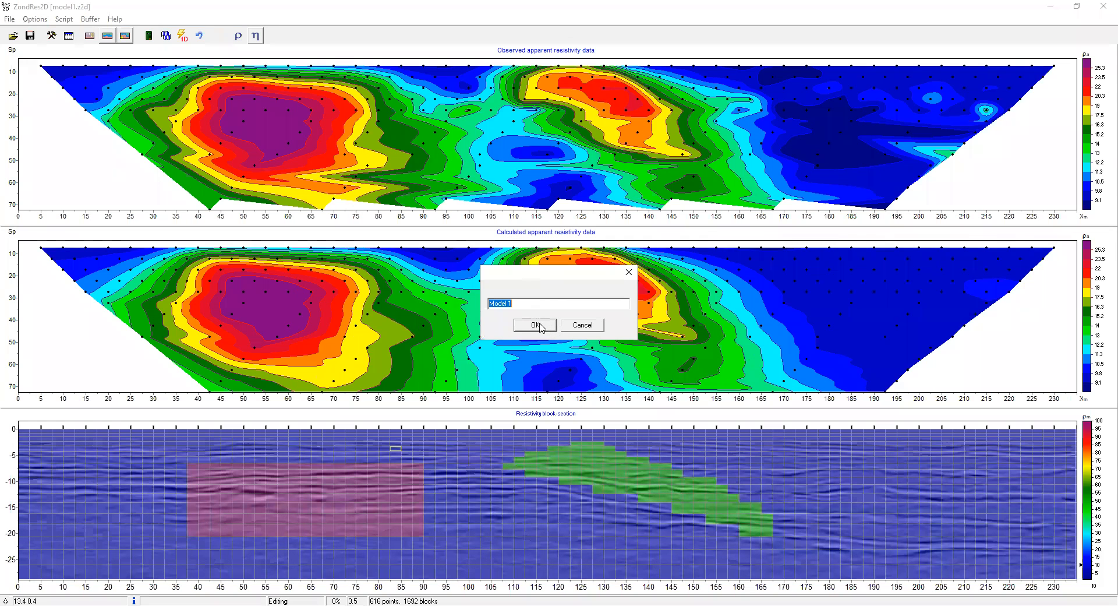
pyautogui.click(541, 327)
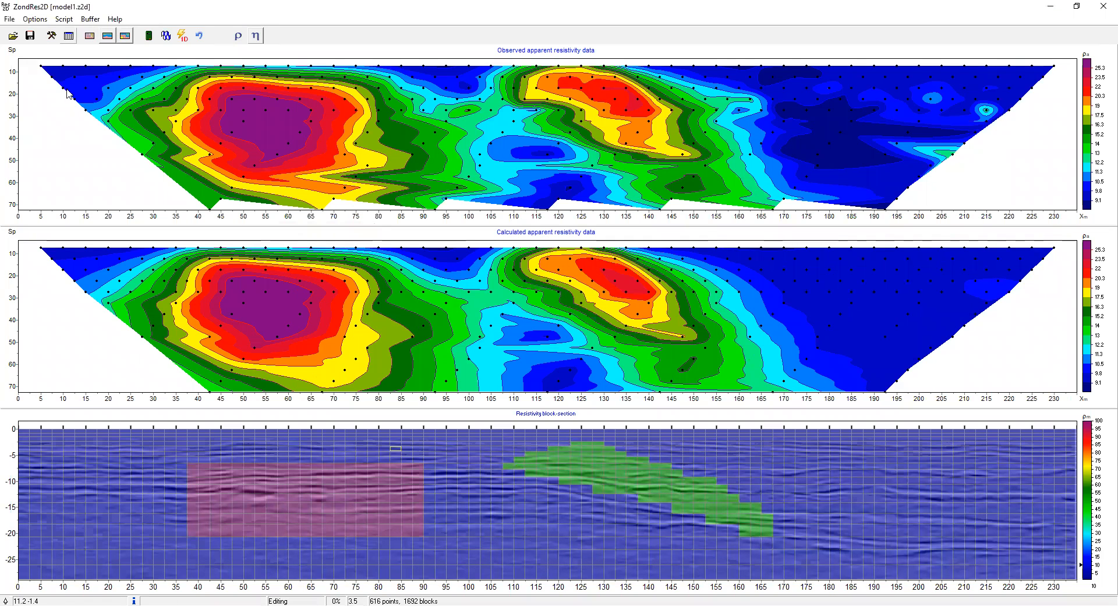
# Clear the anomalous bodies from the block model and remove the background image behind the section
pyautogui.rightClick(164, 464)
pyautogui.click(192, 545)
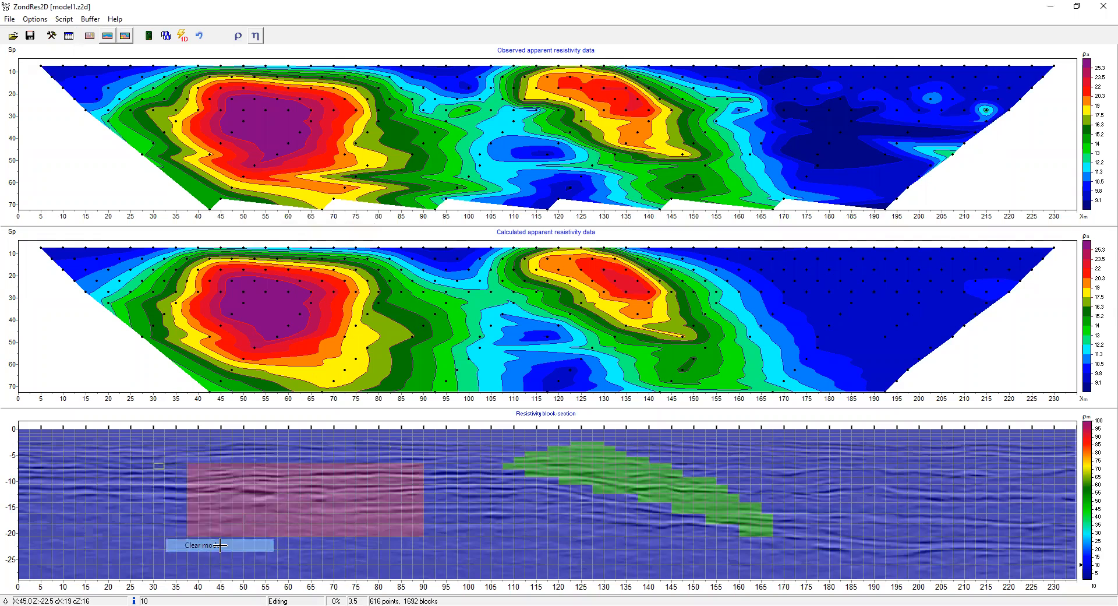
pyautogui.click(35, 19)
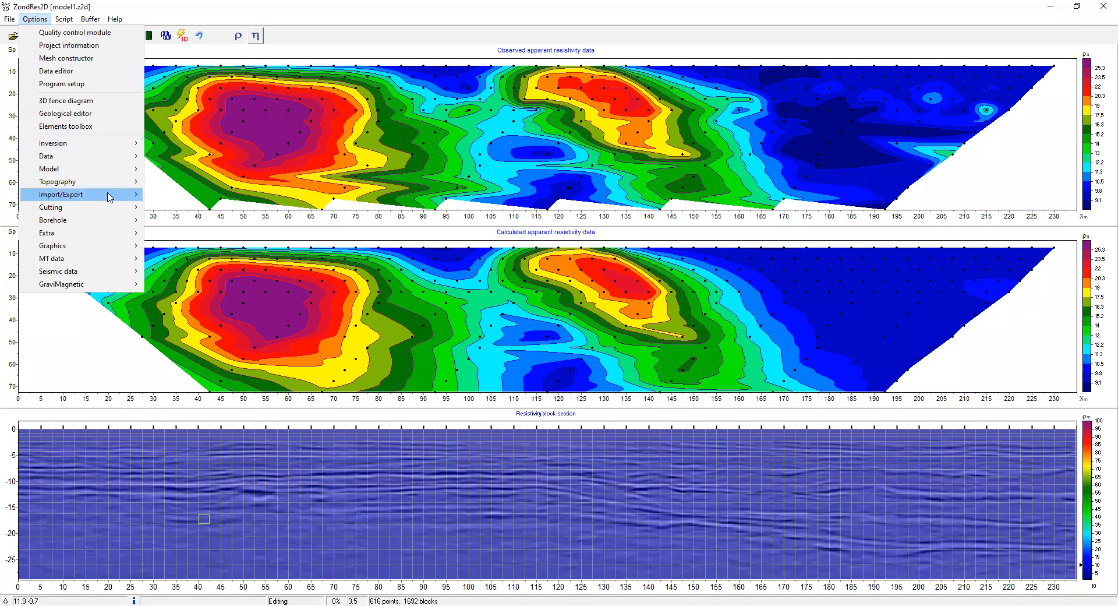
pyautogui.moveTo(110, 184)
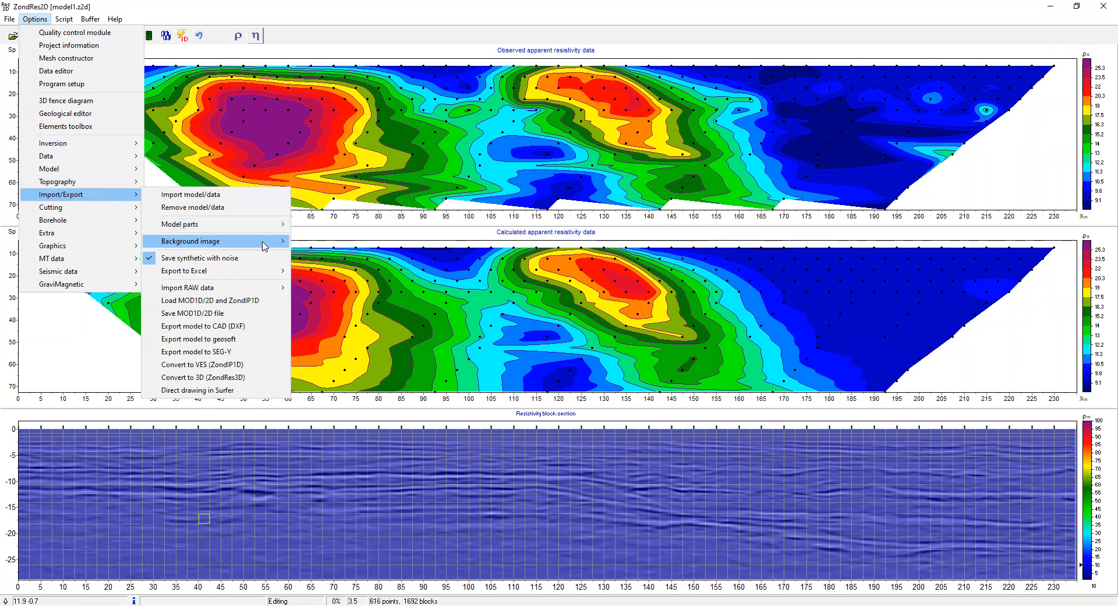
pyautogui.moveTo(266, 246)
pyautogui.click(333, 257)
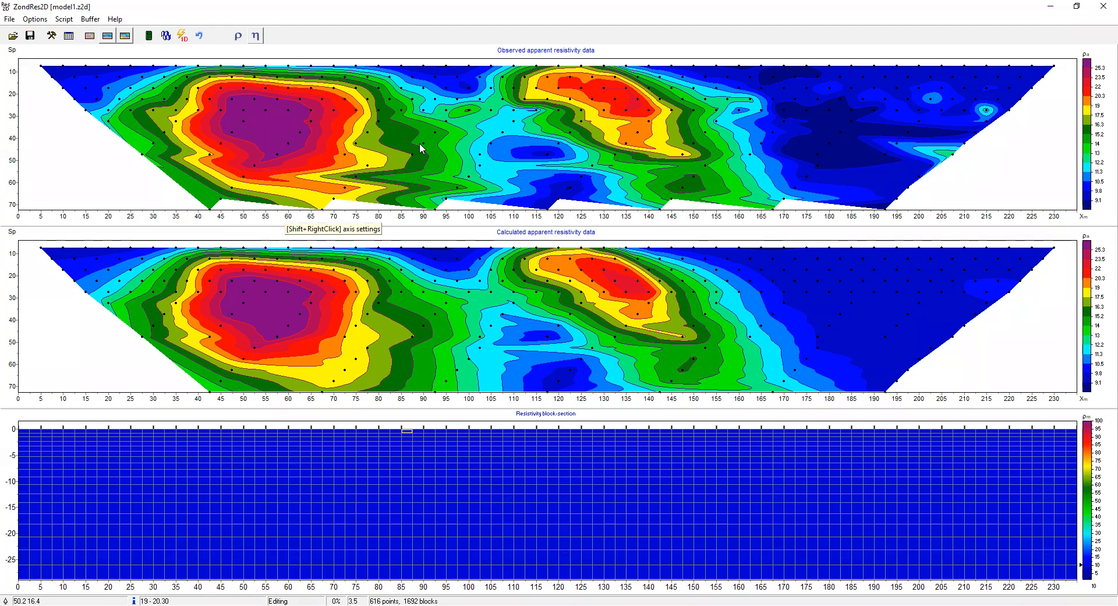
# Display the observed and calculated apparent resistivity as graphics plots to inspect the noise in the curves
pyautogui.click(42, 20)
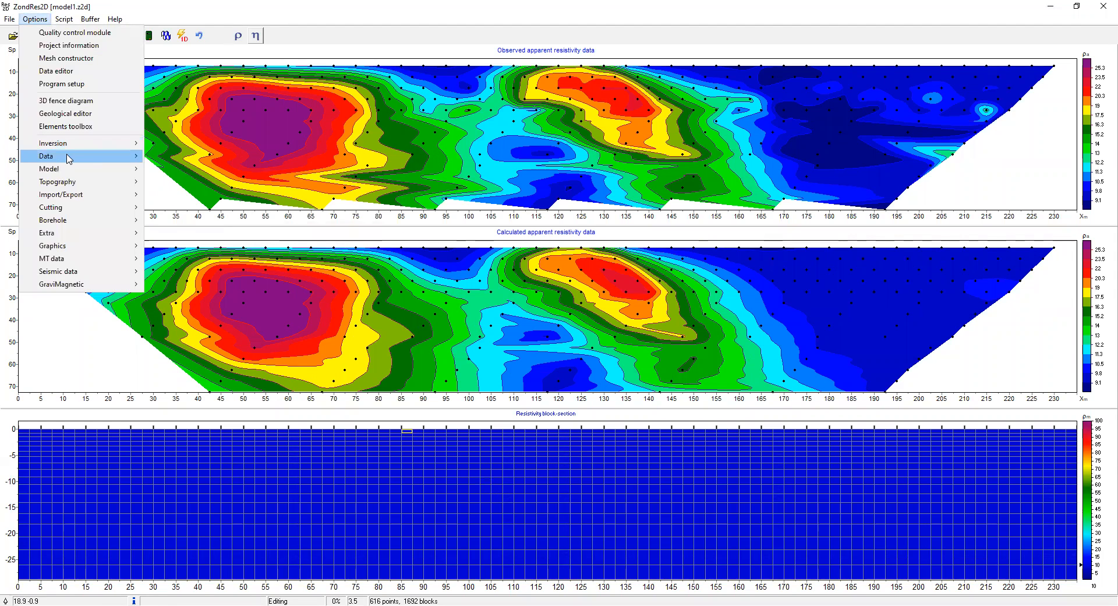
pyautogui.moveTo(120, 159)
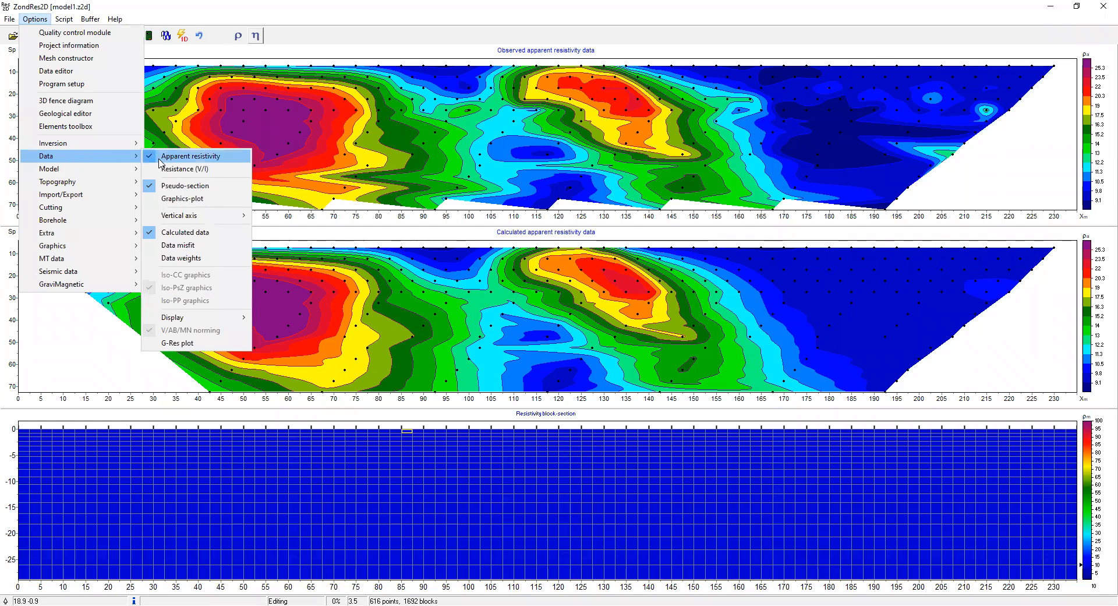
pyautogui.click(178, 199)
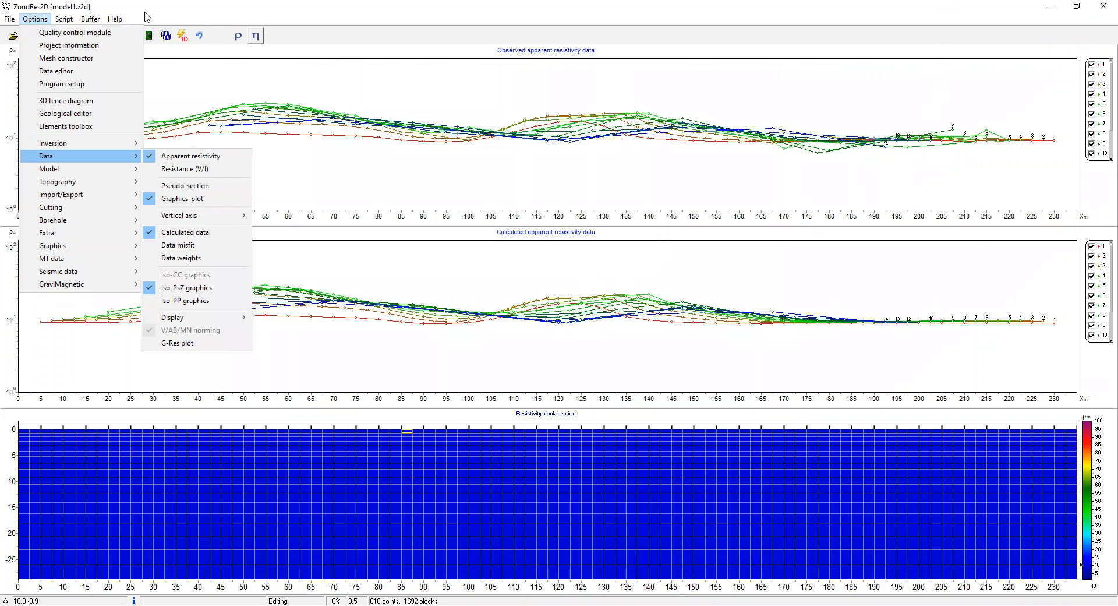
pyautogui.click(176, 22)
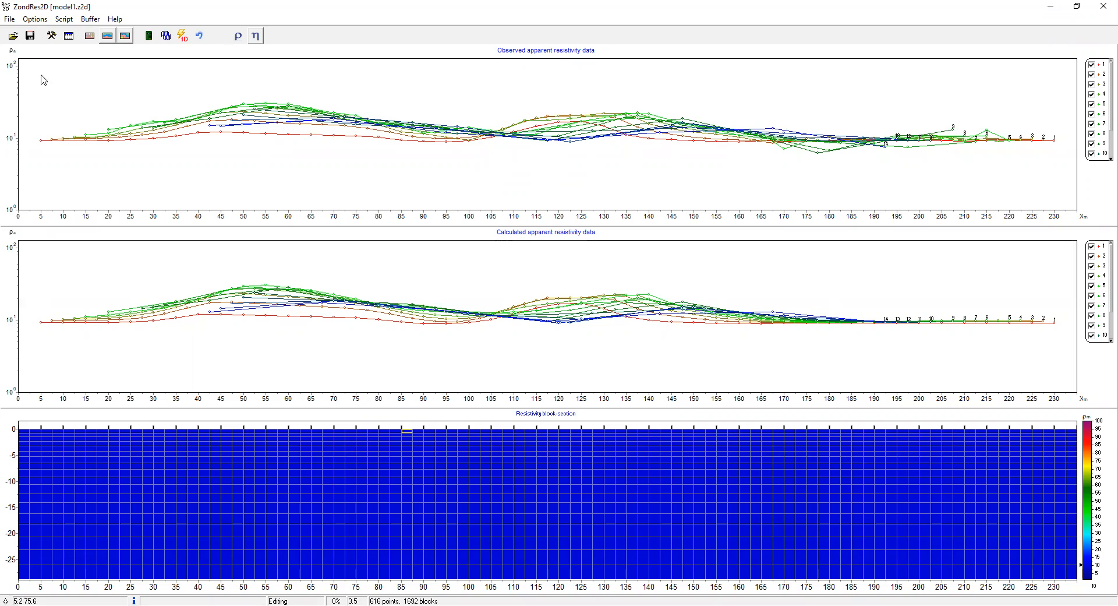
# Return the observed and calculated apparent resistivity displays to pseudo-sections
pyautogui.click(35, 19)
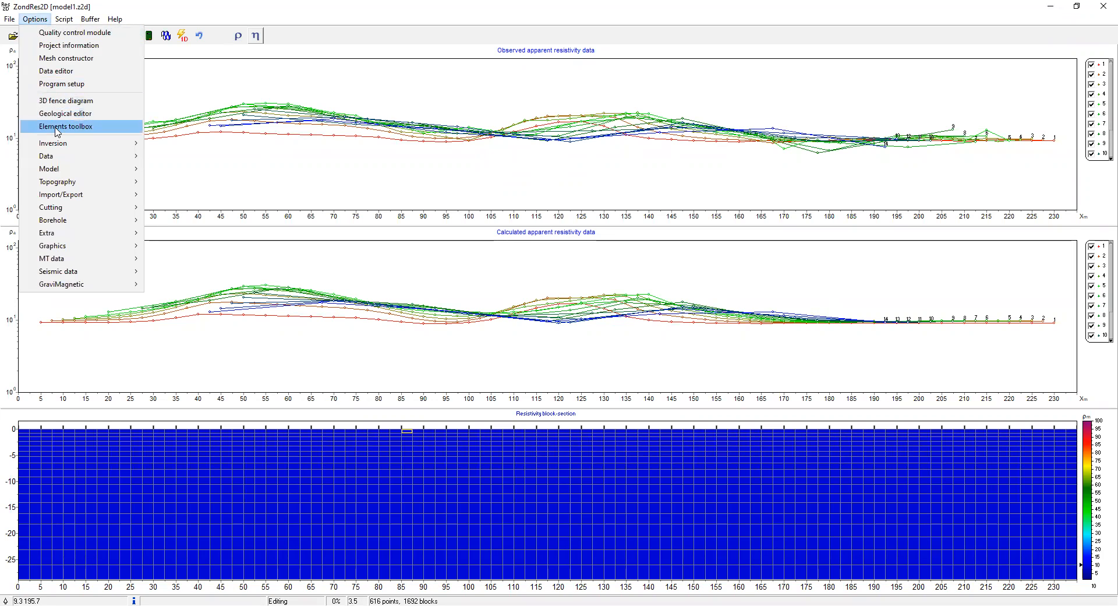
pyautogui.moveTo(123, 156)
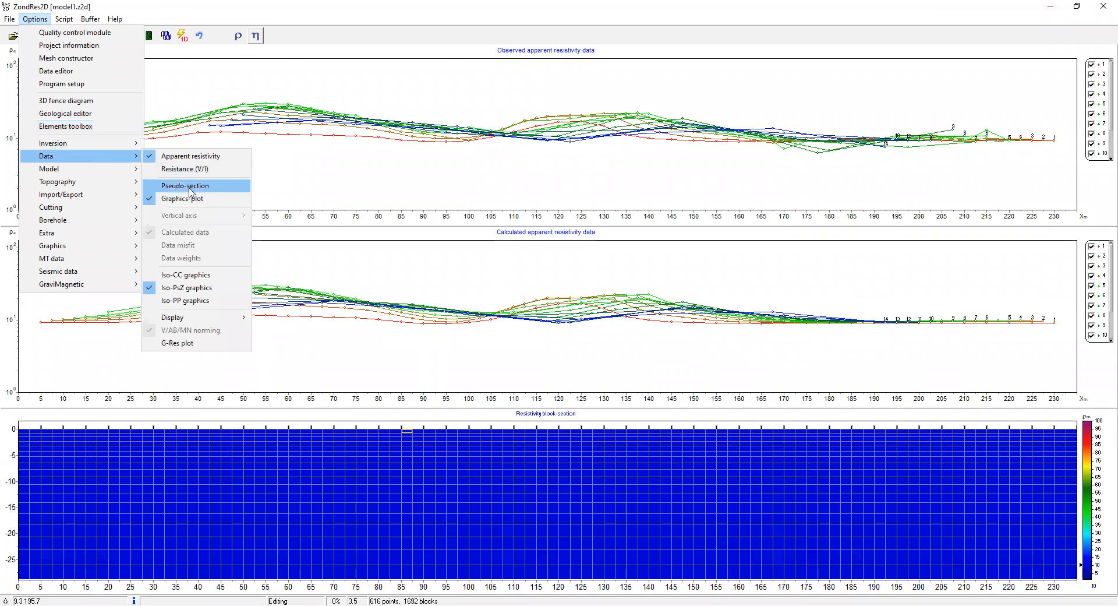
pyautogui.click(185, 186)
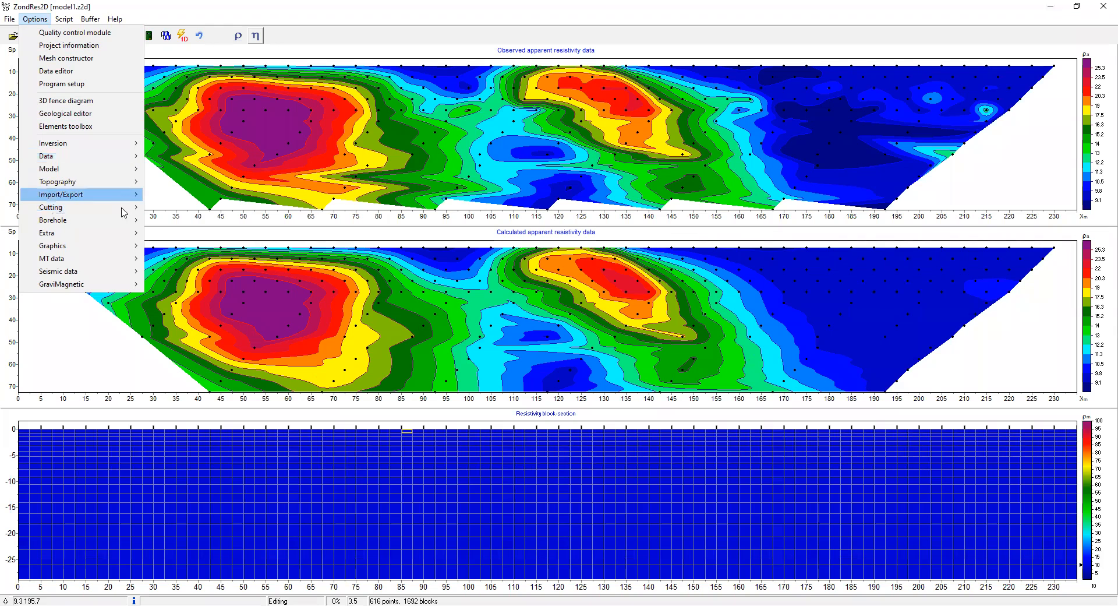
pyautogui.click(156, 9)
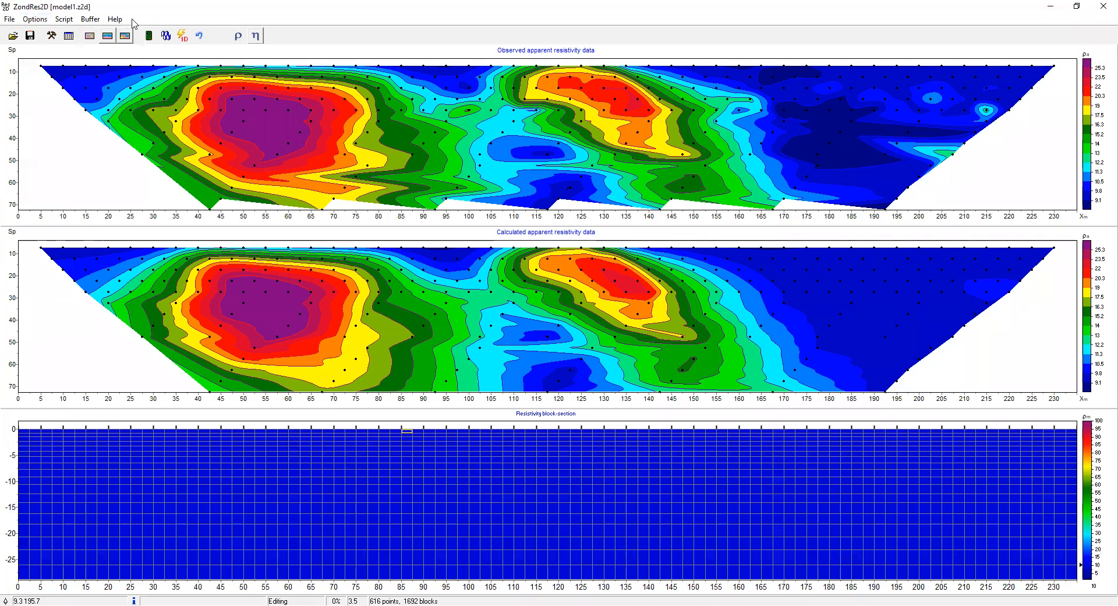
# Review the inversion methods in the program setup, keep Occam, and set the iterations stop criterion to 10
pyautogui.click(54, 37)
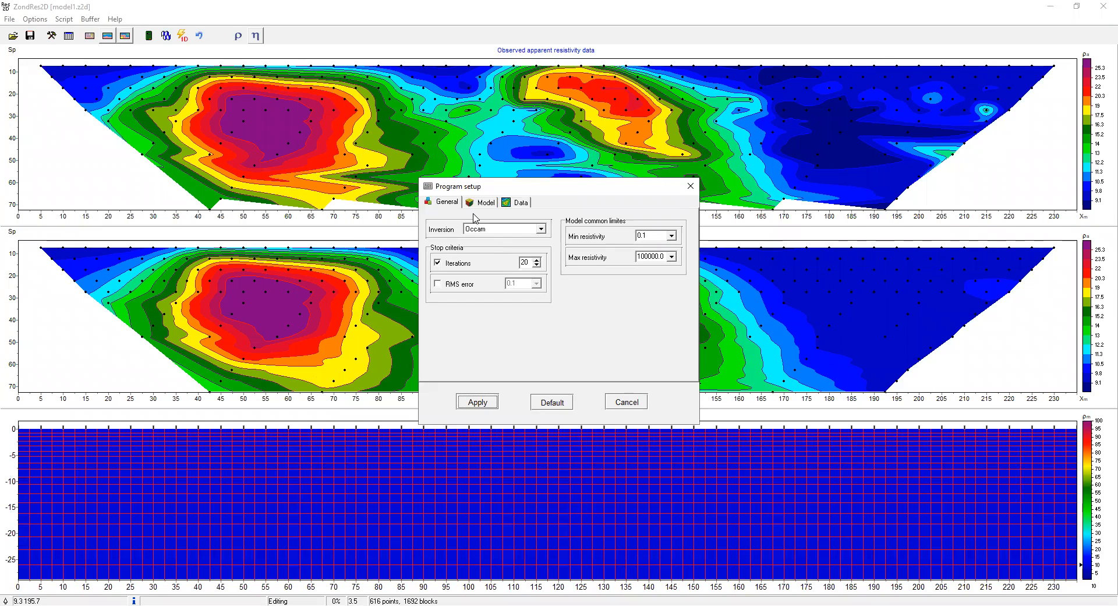
pyautogui.click(508, 232)
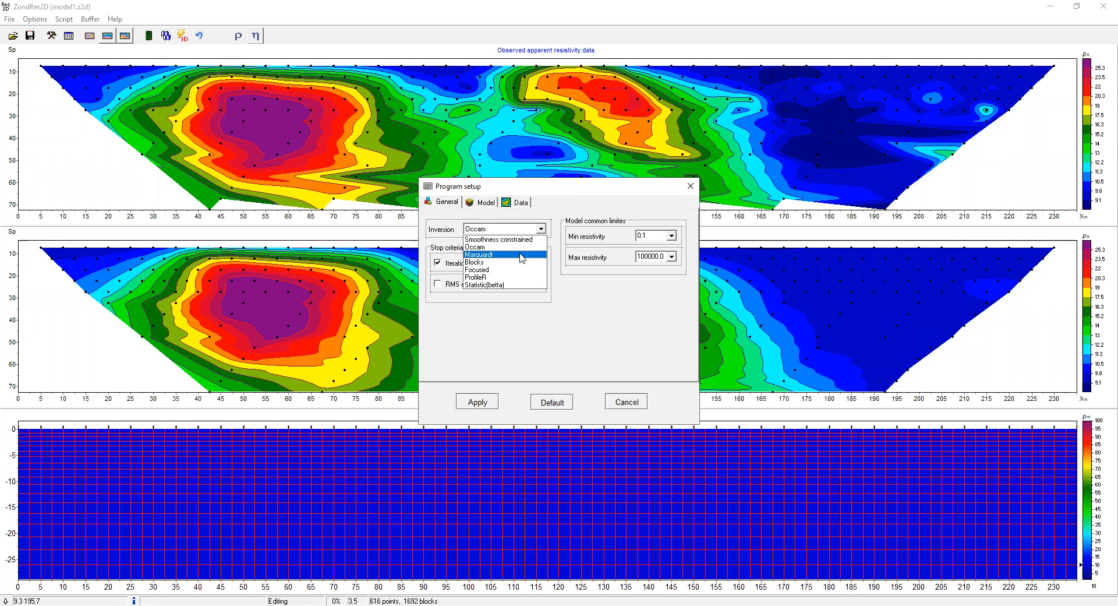
pyautogui.click(553, 193)
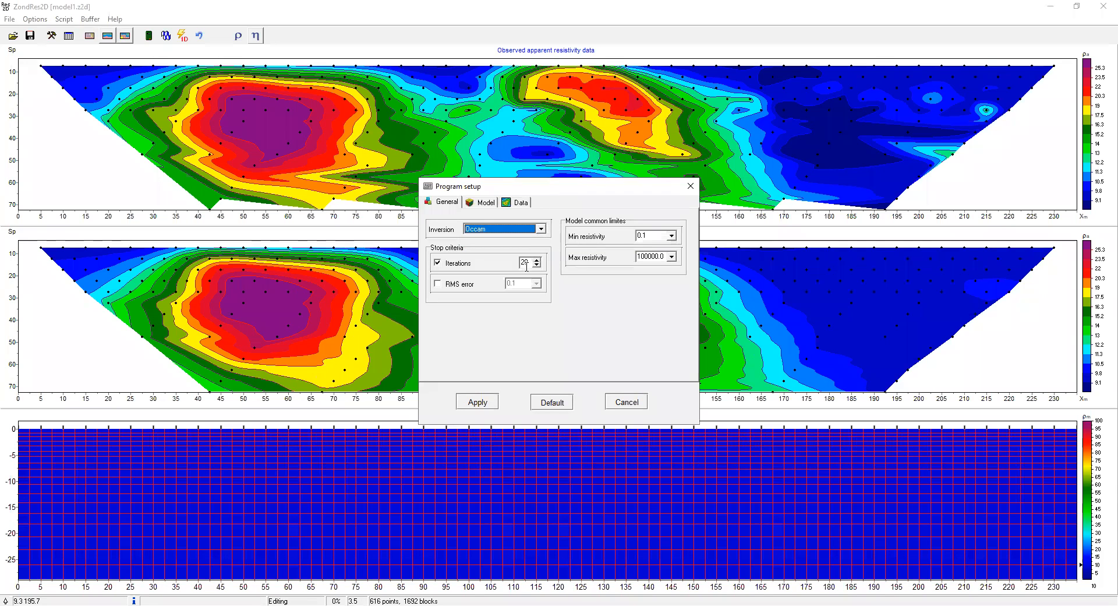
pyautogui.doubleClick(531, 263)
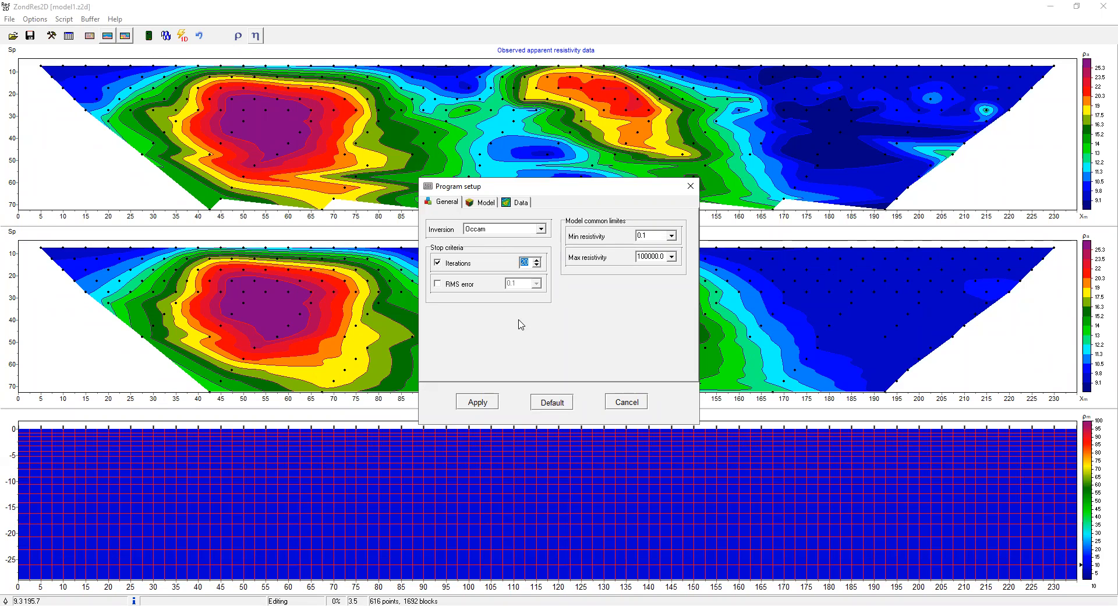
pyautogui.write('10')
# Set the model smoothing factor to 0.05, depth smoothing to 0 and smoothness ratio to 1, and apply the setup
pyautogui.click(484, 202)
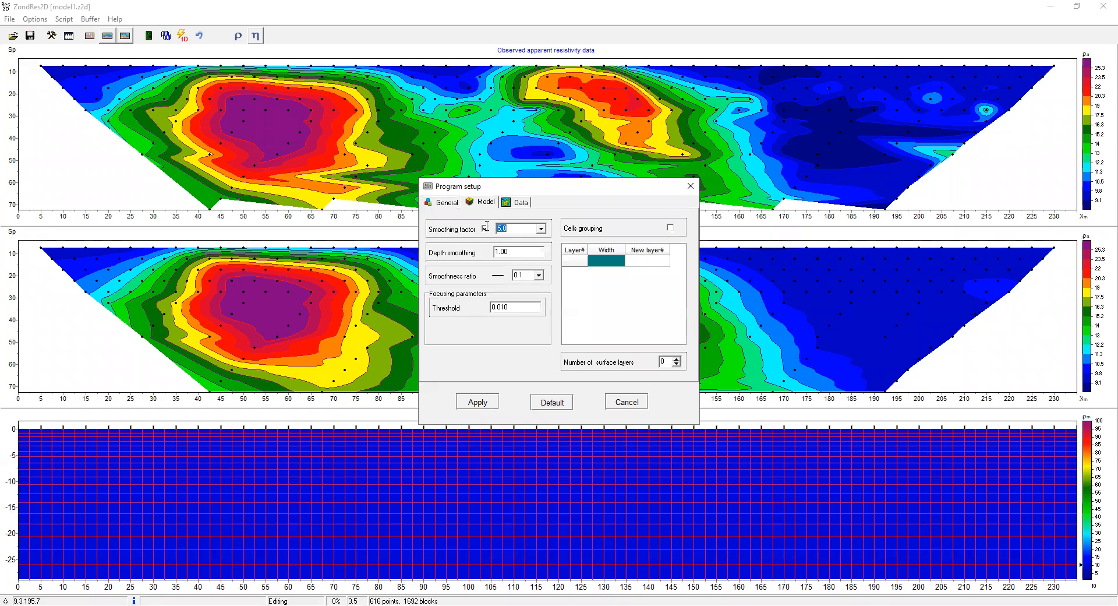
pyautogui.click(541, 228)
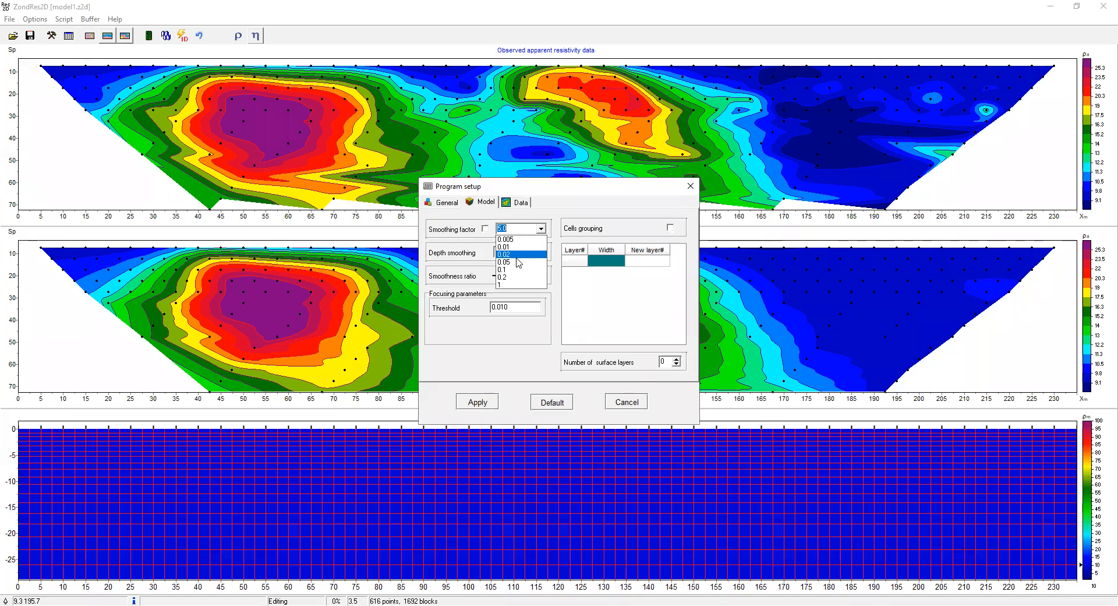
pyautogui.click(517, 262)
pyautogui.press('Tab')
pyautogui.write('0')
pyautogui.click(539, 274)
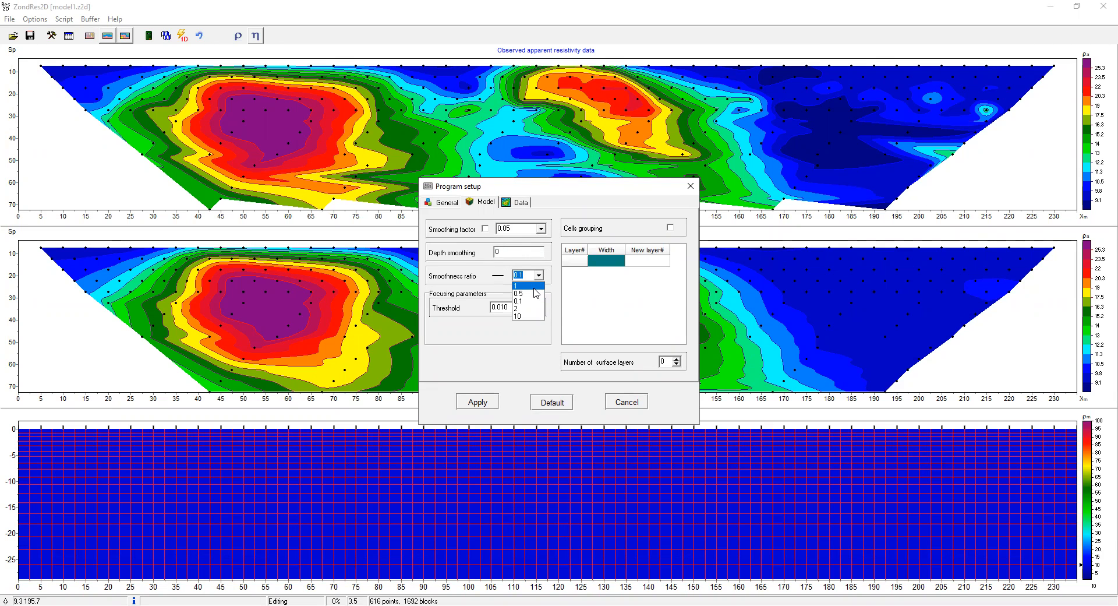
pyautogui.click(533, 287)
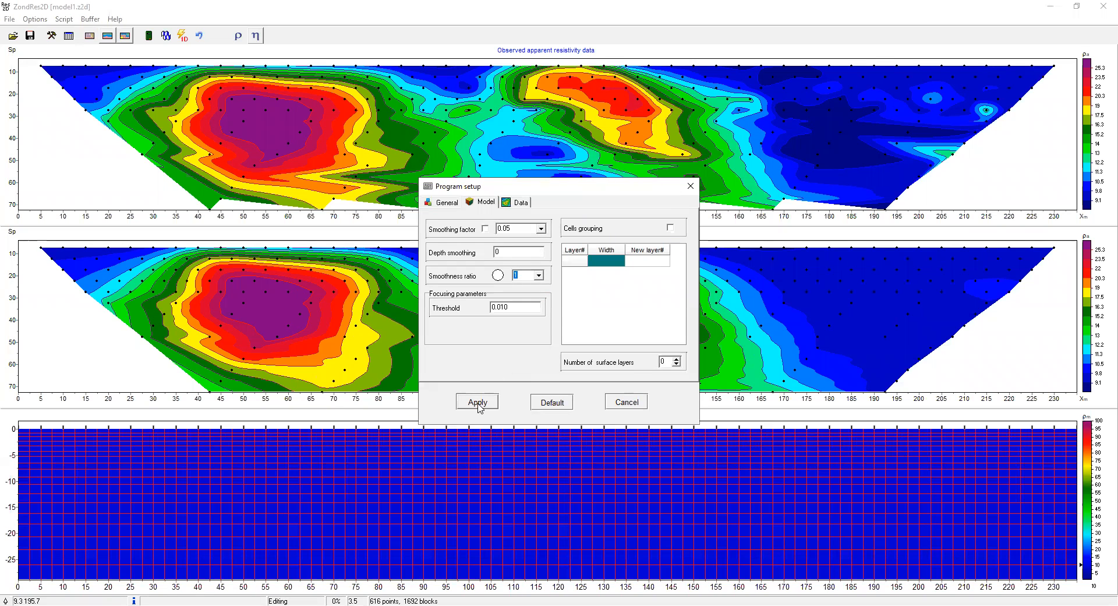
pyautogui.click(482, 406)
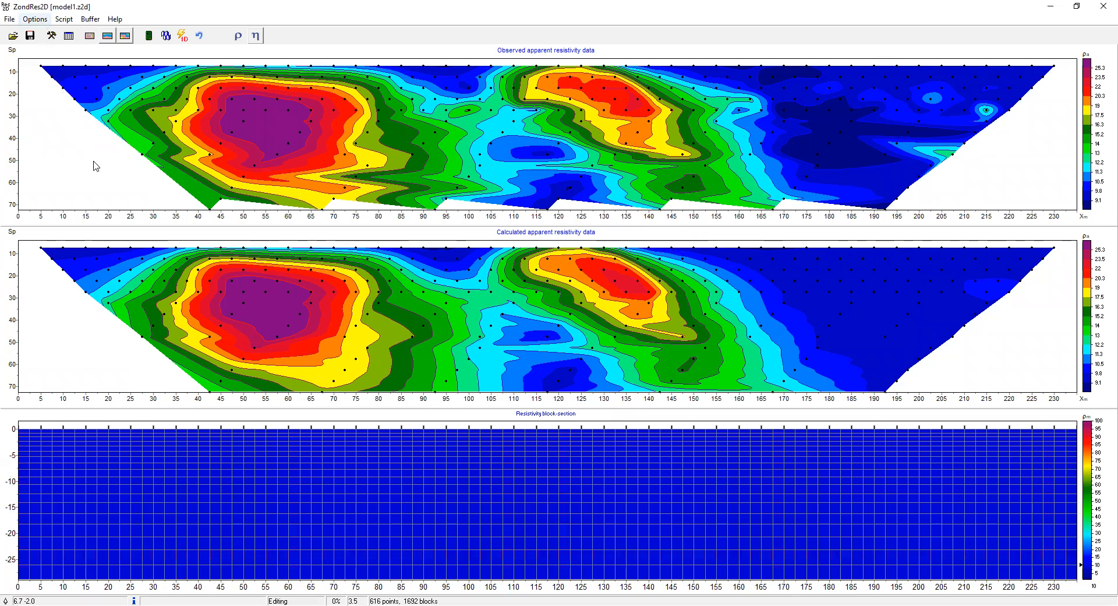
# Enable the Robust option in the inversion smoothness settings and run the inversion of the synthetic data
pyautogui.hotkey('alt', 'o')
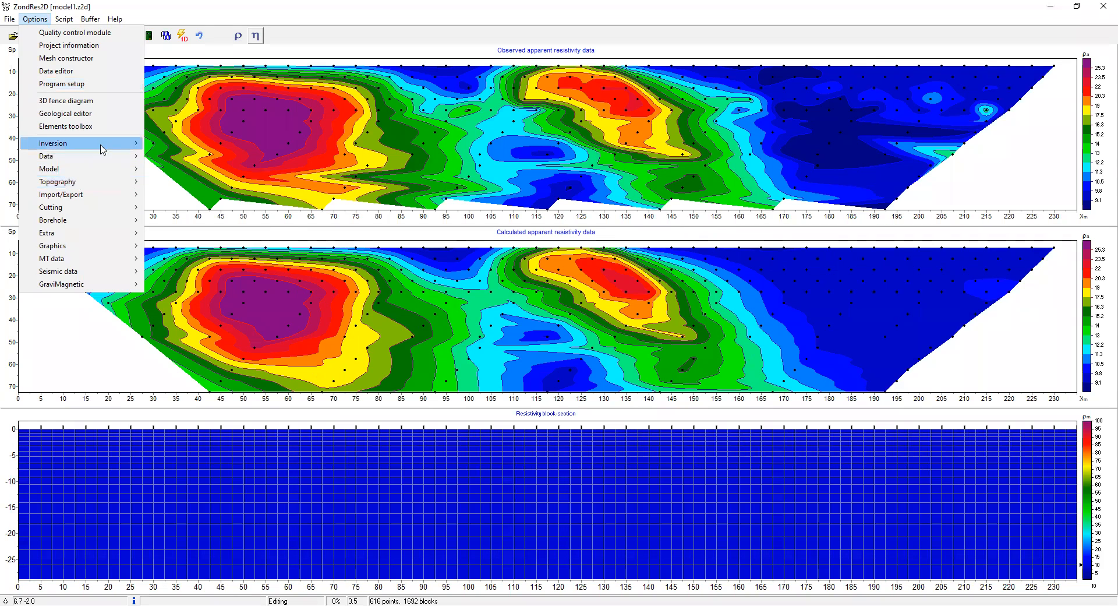
pyautogui.moveTo(104, 149)
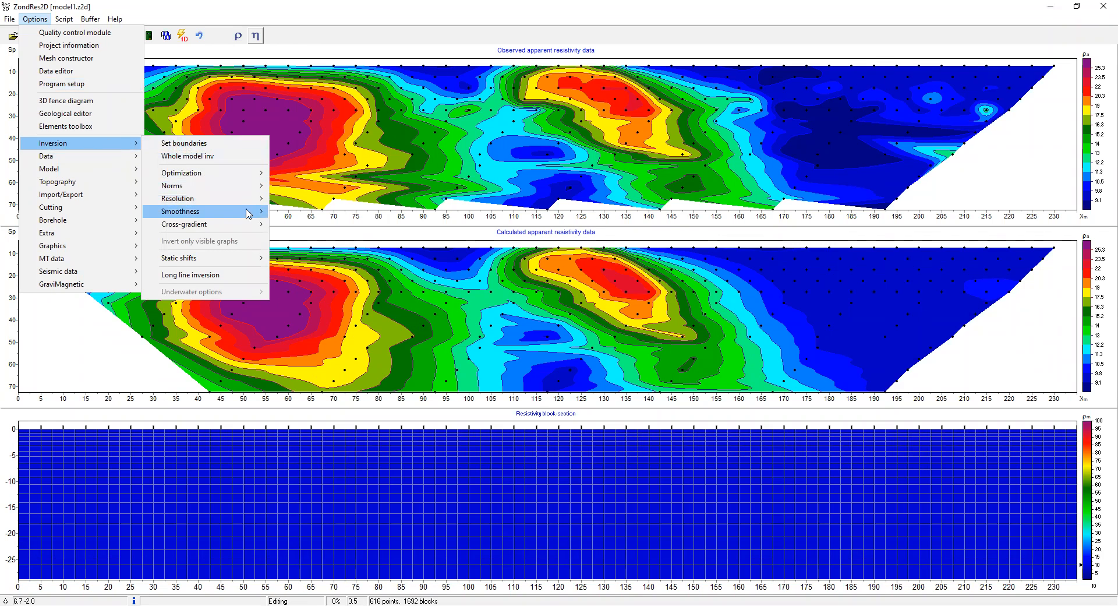
pyautogui.moveTo(248, 213)
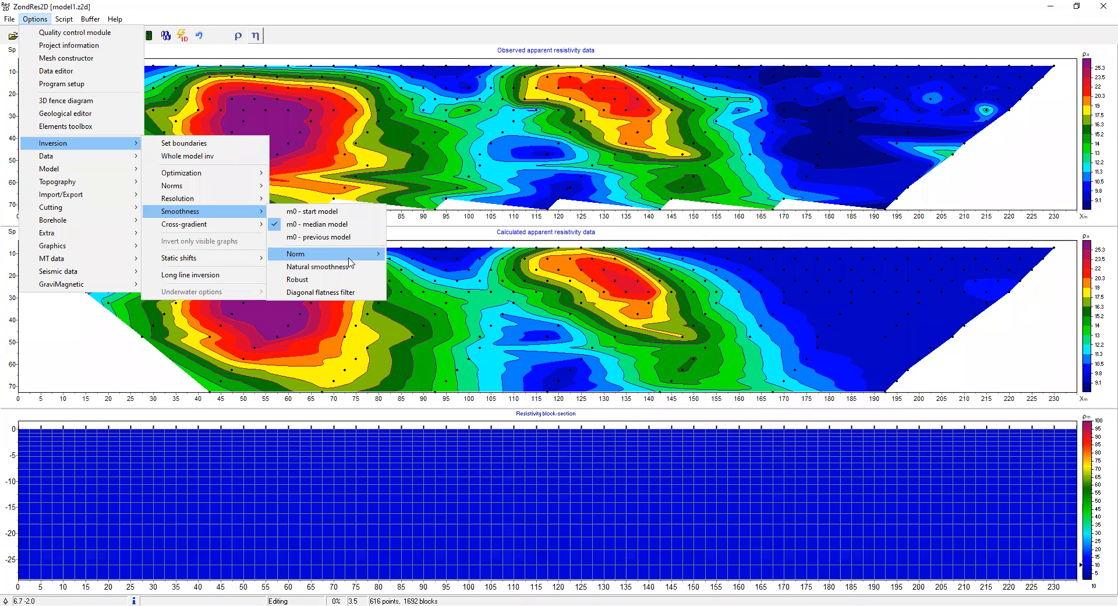
pyautogui.click(338, 280)
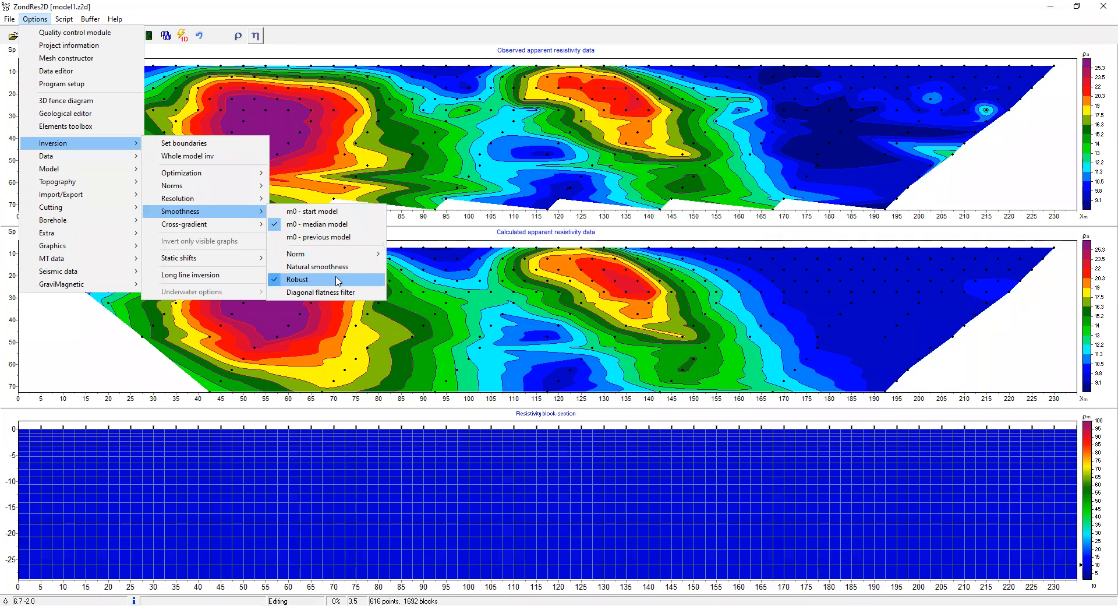
pyautogui.click(250, 9)
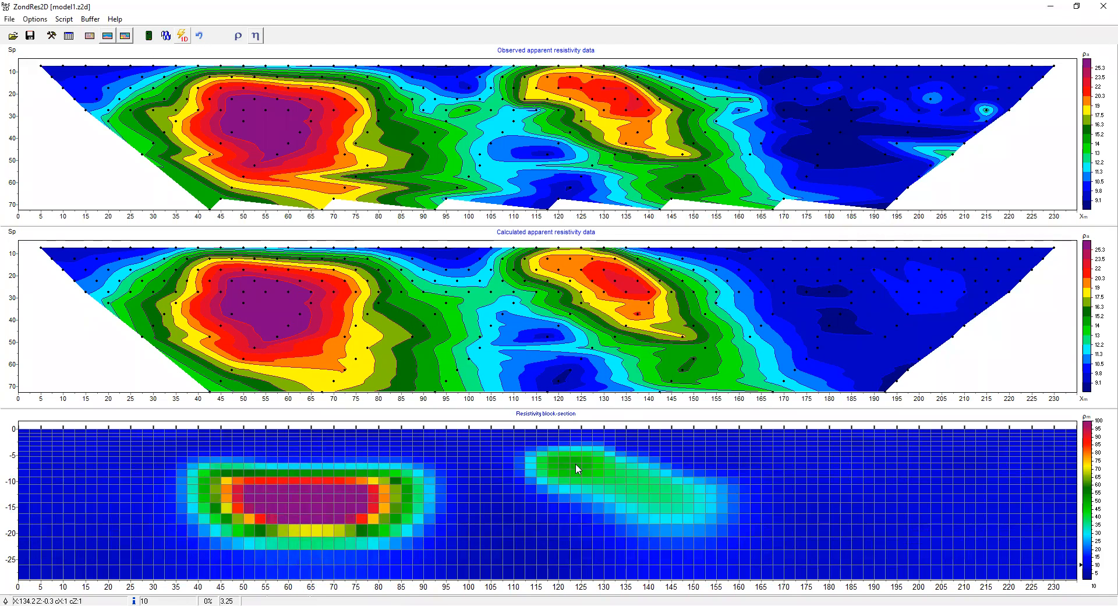
# Store the inverted model in the buffer as Model 2 and compare its section with Model 1 in the buffer sections display
pyautogui.click(91, 21)
pyautogui.click(109, 46)
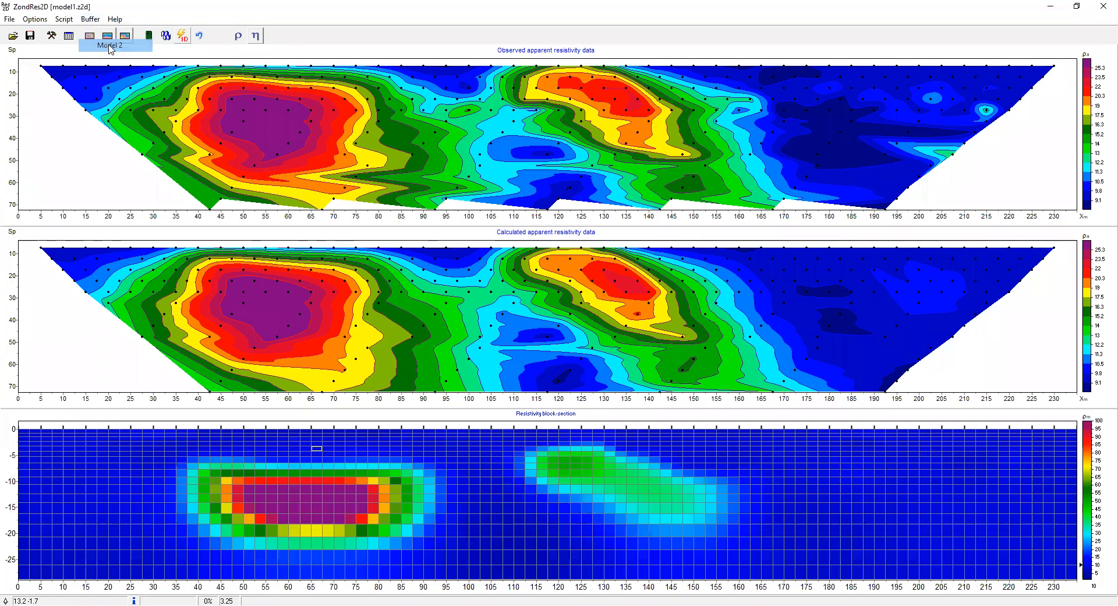
pyautogui.click(539, 330)
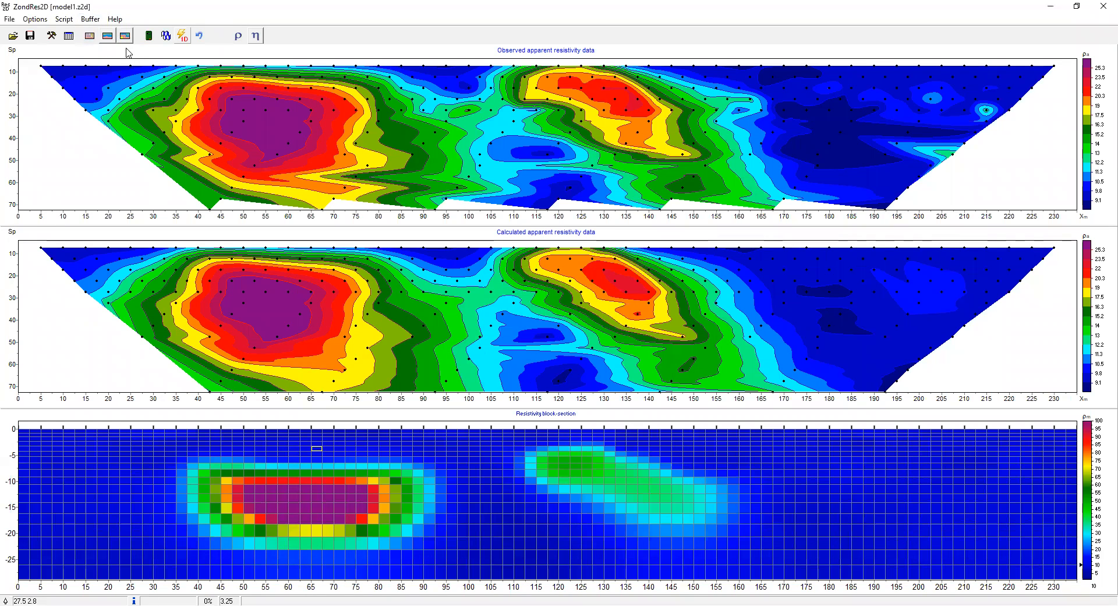
pyautogui.click(93, 21)
pyautogui.click(125, 109)
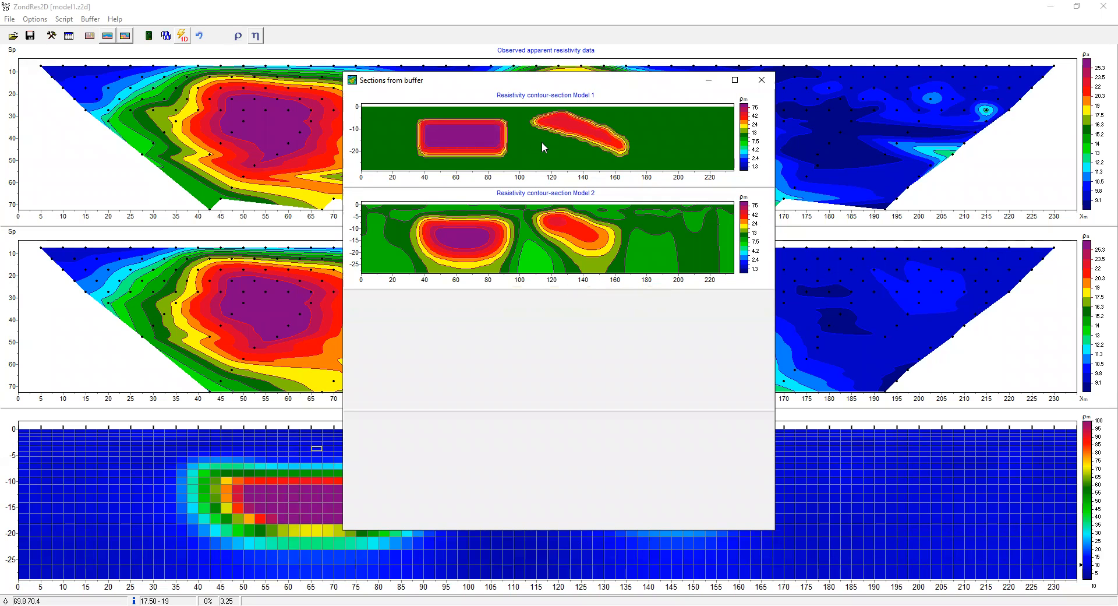
pyautogui.click(763, 84)
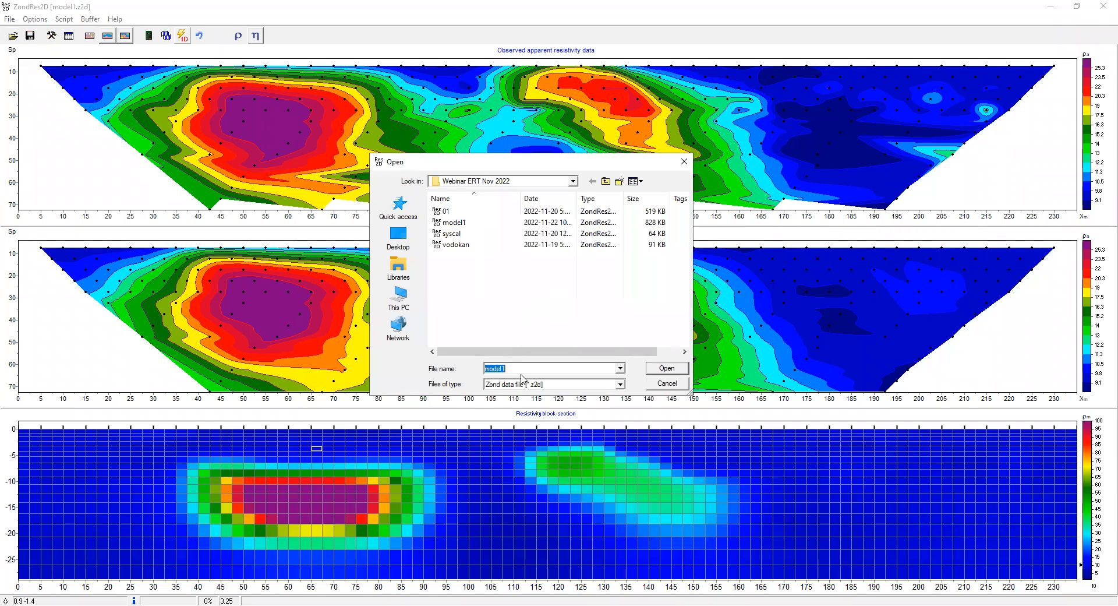
# Open ERT-006B.dat and ERT-006B_Dip.dat together as Res2dInv data files, without saving changes to the current project
pyautogui.click(525, 382)
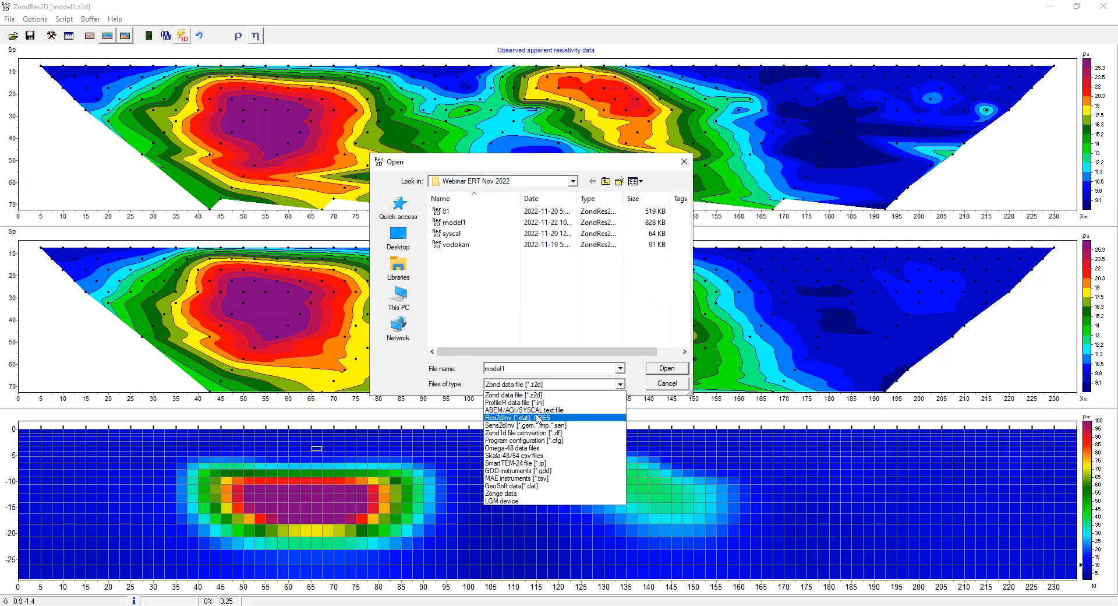
pyautogui.click(533, 418)
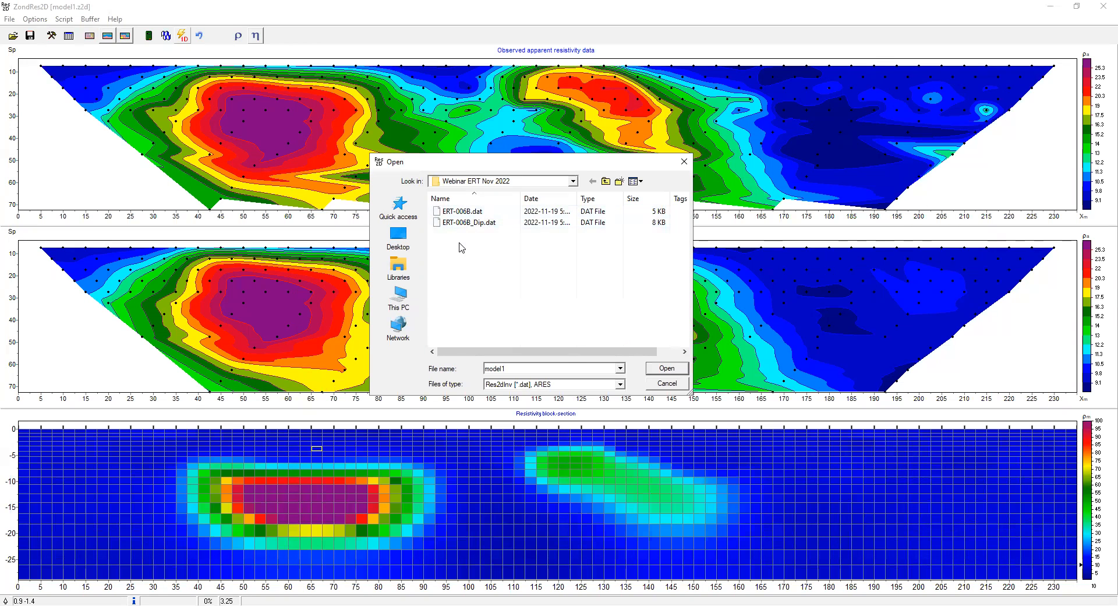
pyautogui.moveTo(447, 237); pyautogui.dragTo(469, 237)
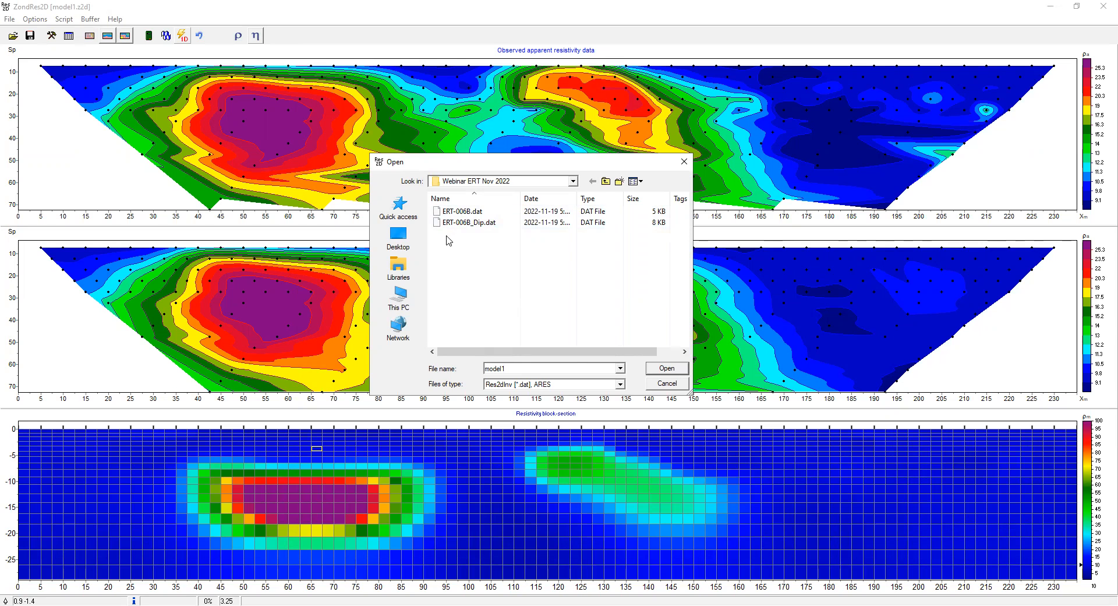
pyautogui.click(487, 212)
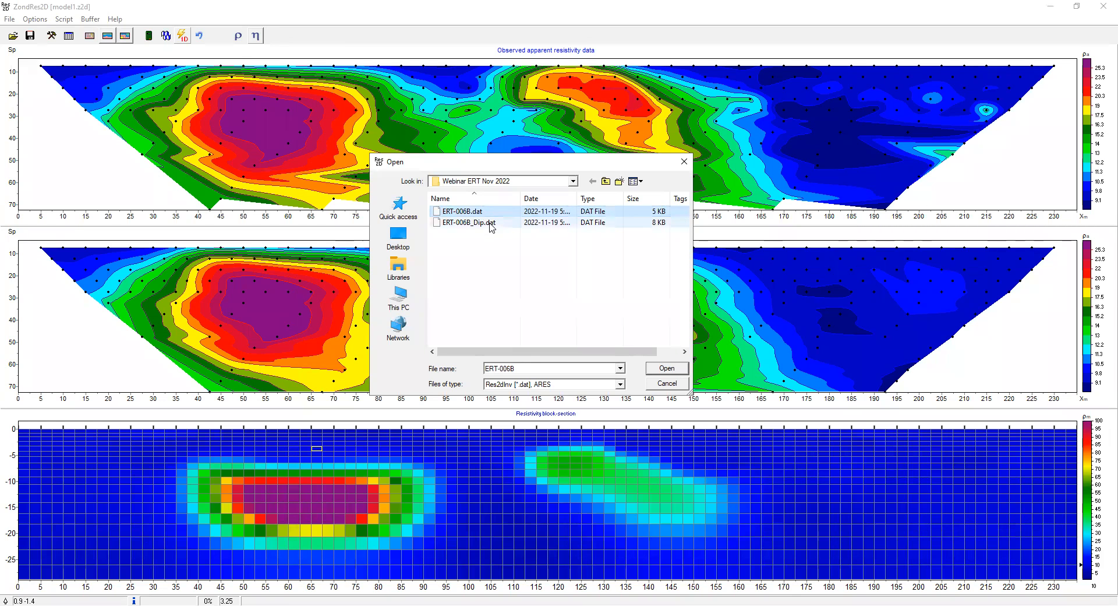
pyautogui.click(489, 228)
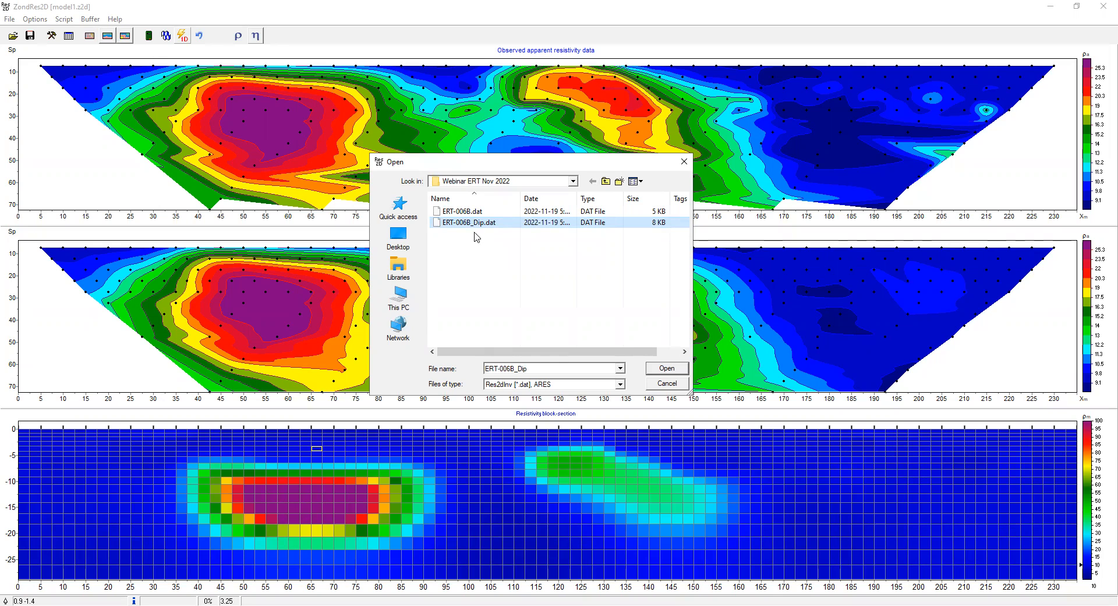
pyautogui.keyDown('shift'); pyautogui.click(487, 212); pyautogui.keyUp('shift')
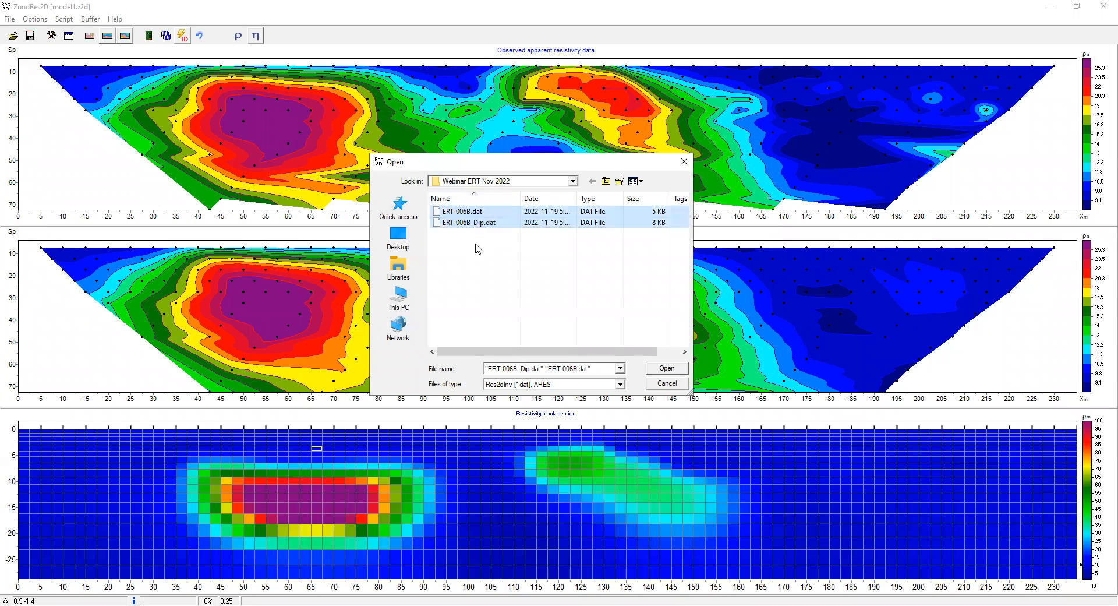
pyautogui.click(674, 374)
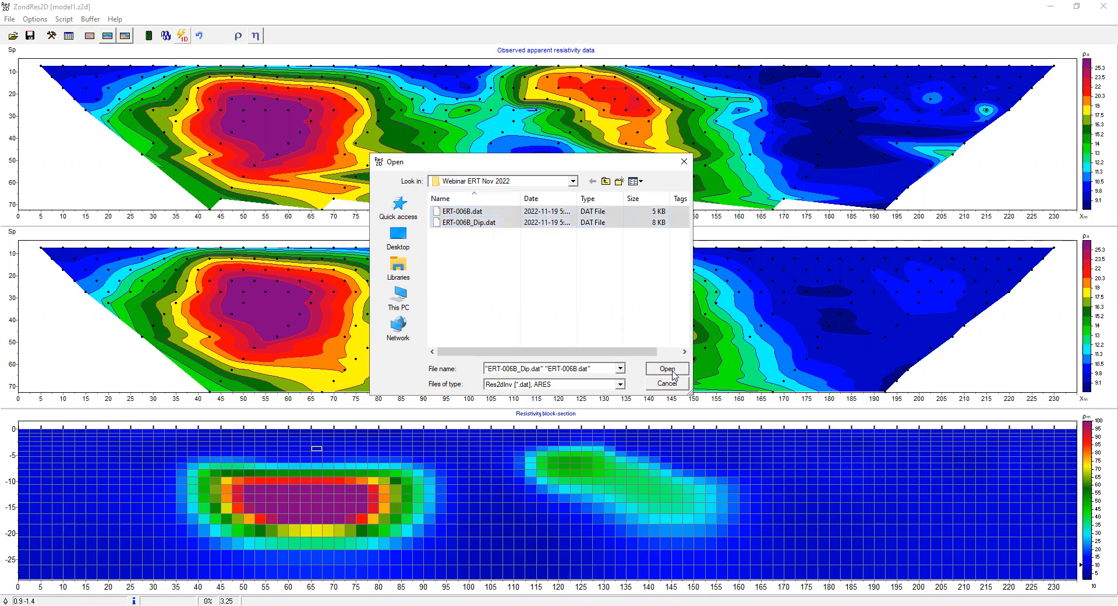
pyautogui.press('Tab')
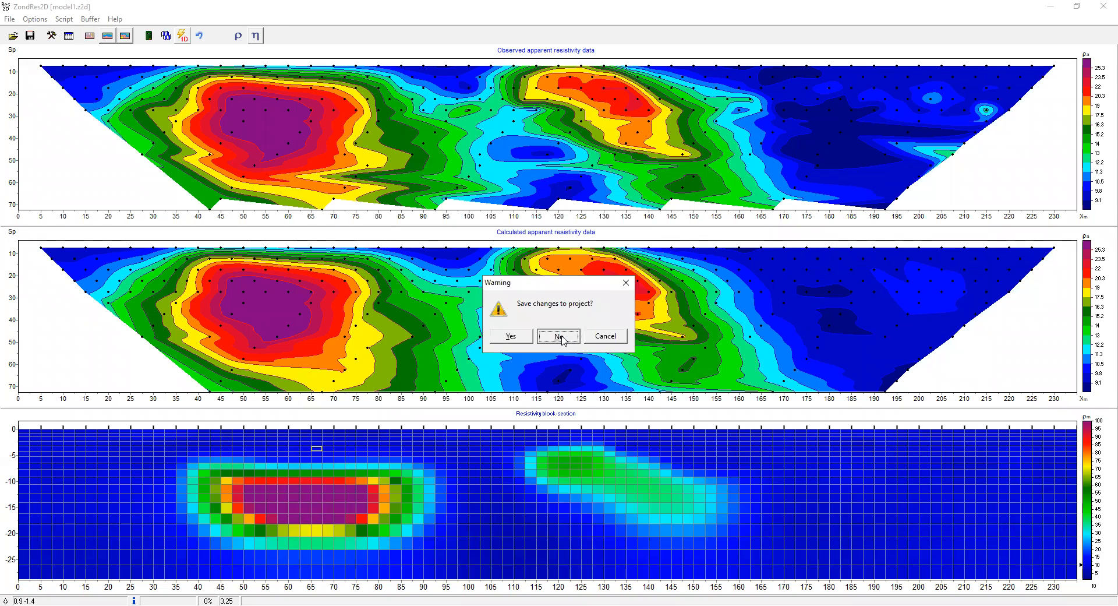
pyautogui.press('Return')
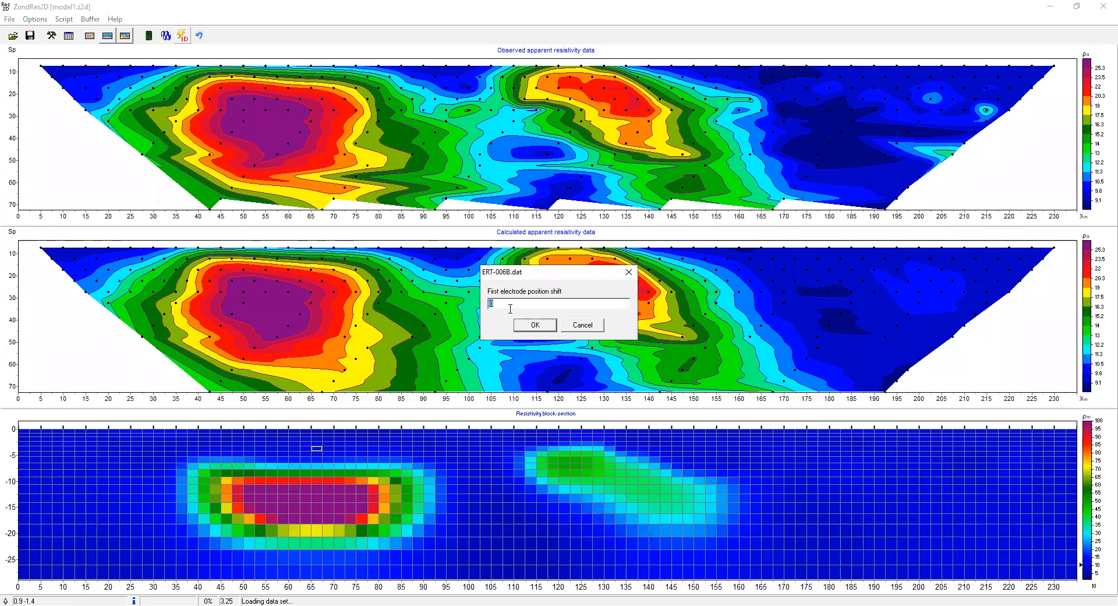
# Accept the default first electrode shift for both files and apply the mesh with 20 layers, start height 0.2 and start resistivity 2000
pyautogui.click(538, 328)
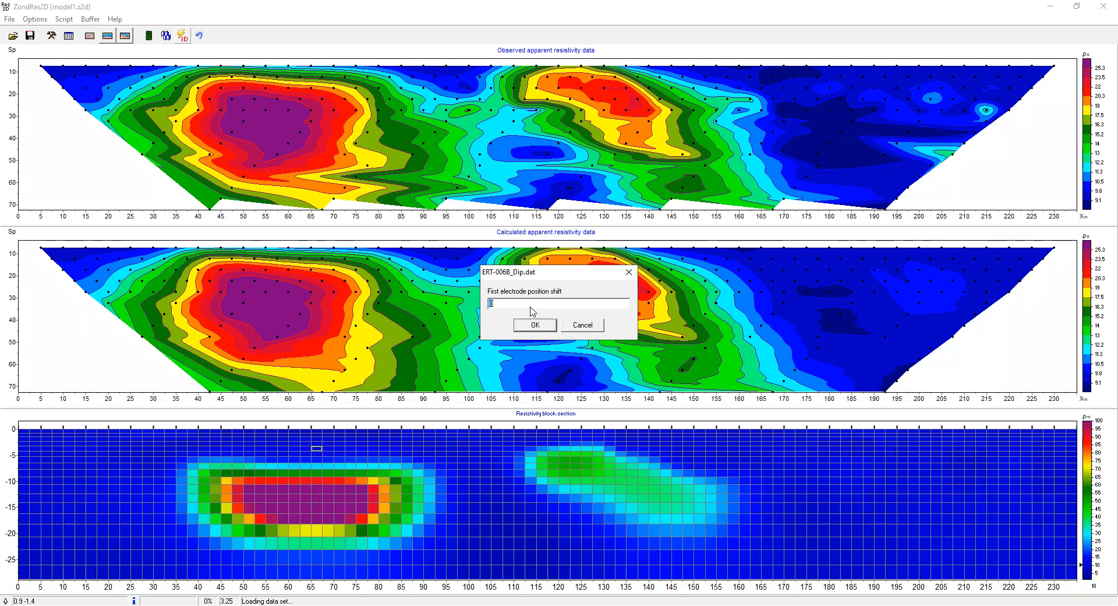
pyautogui.click(536, 330)
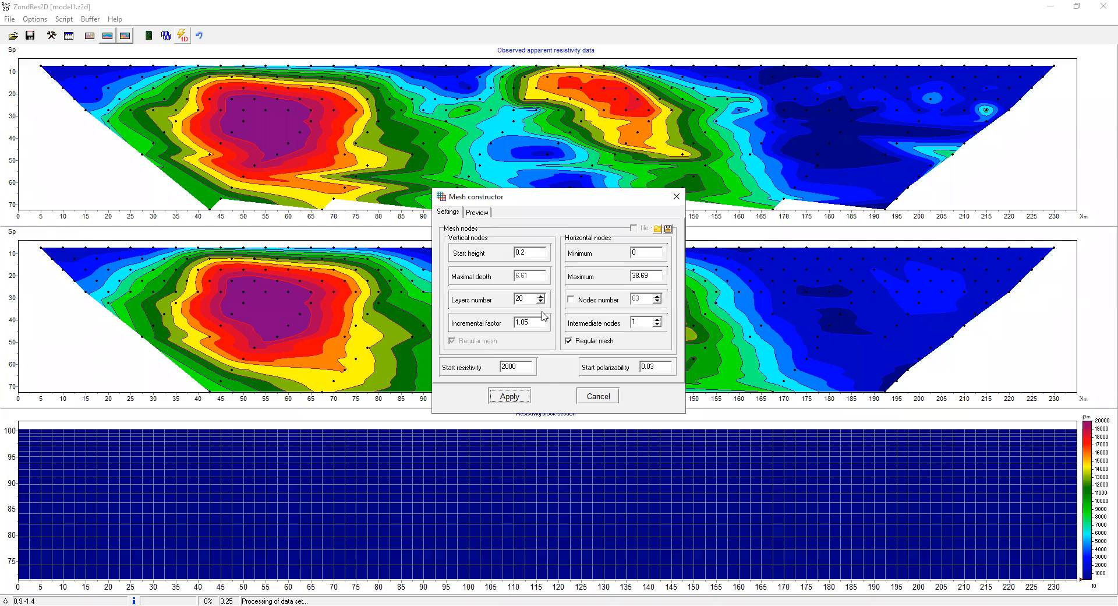
pyautogui.click(513, 398)
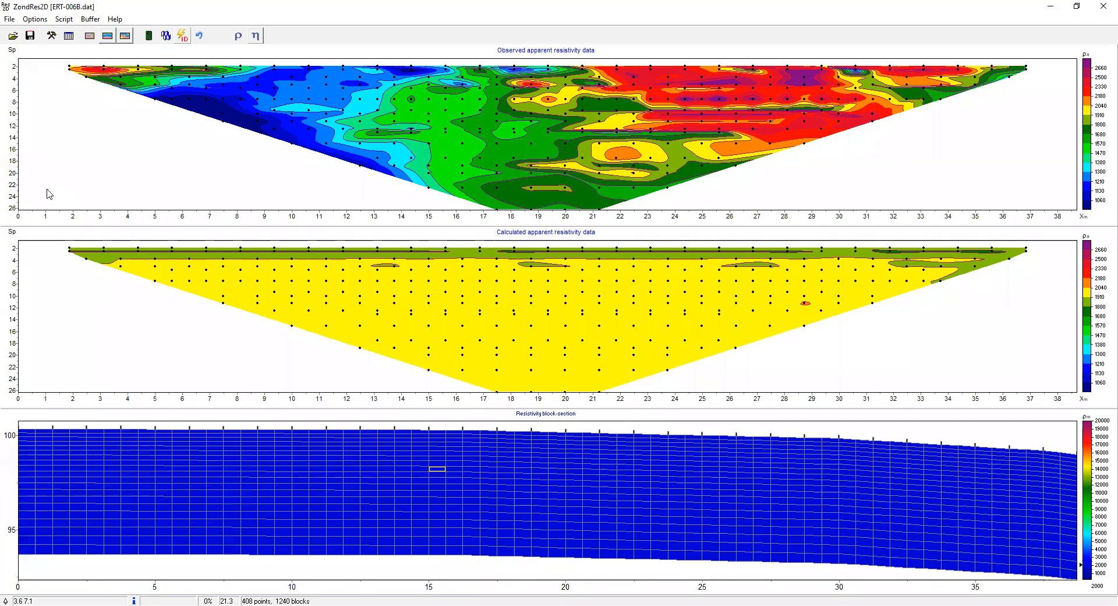
# Open the quality control module and inspect the normed resistance curves and pseudo-section of the loaded data
pyautogui.click(35, 19)
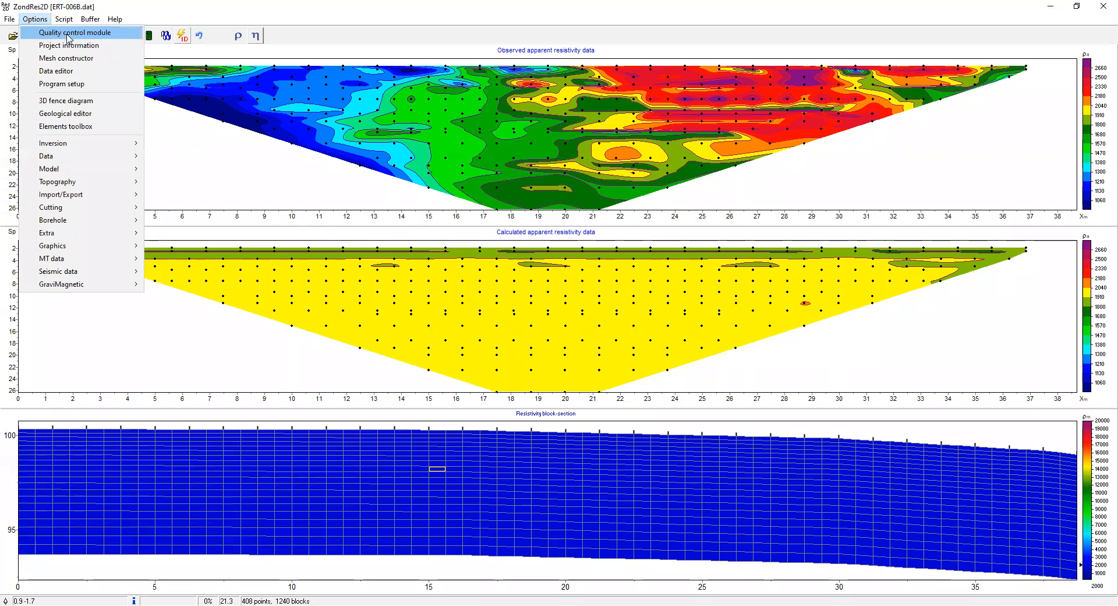
pyautogui.click(116, 38)
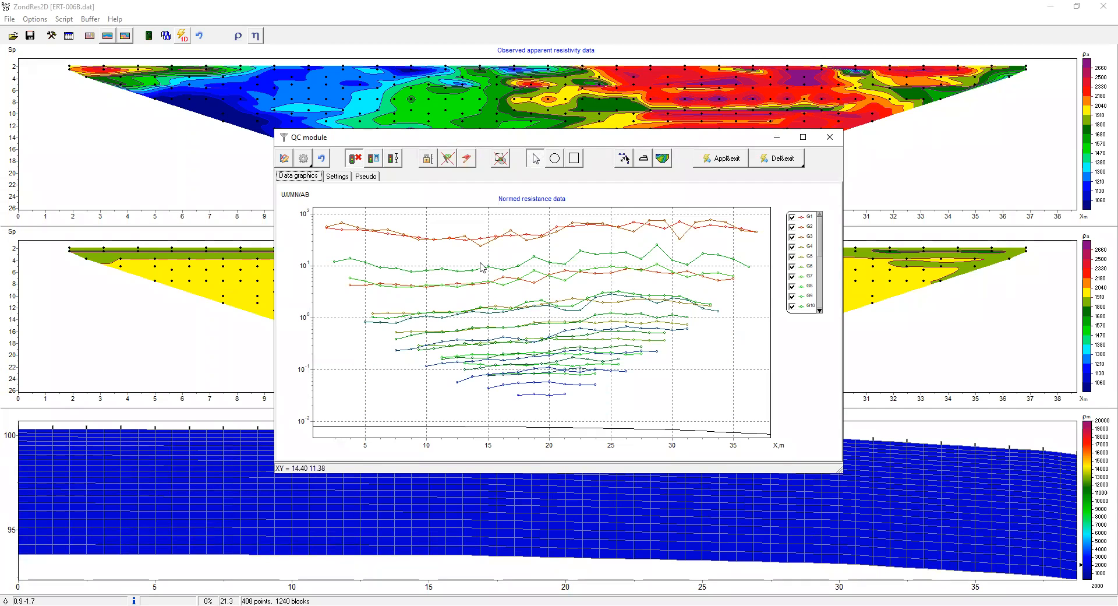
pyautogui.click(372, 177)
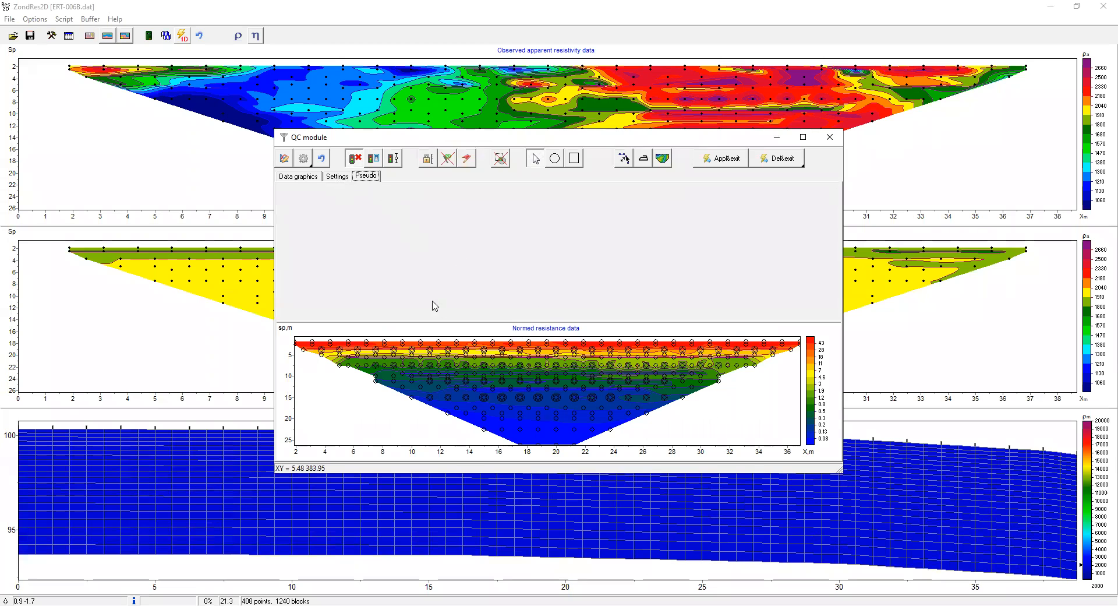
# Hide the Symmetrical array in the quality control module and display only the ABMN array's curves
pyautogui.click(339, 178)
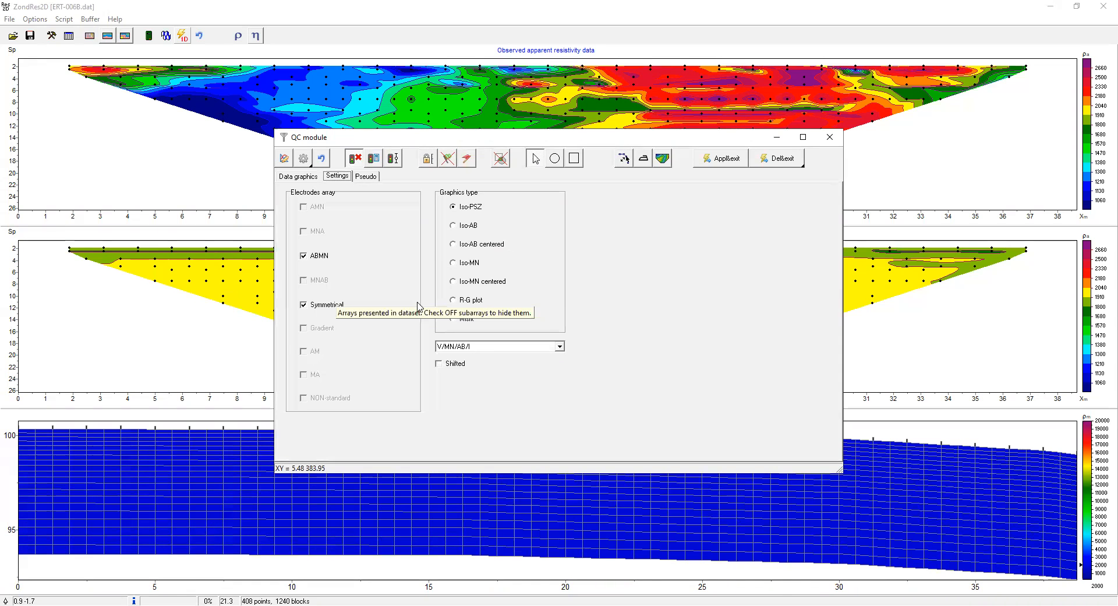
pyautogui.click(328, 307)
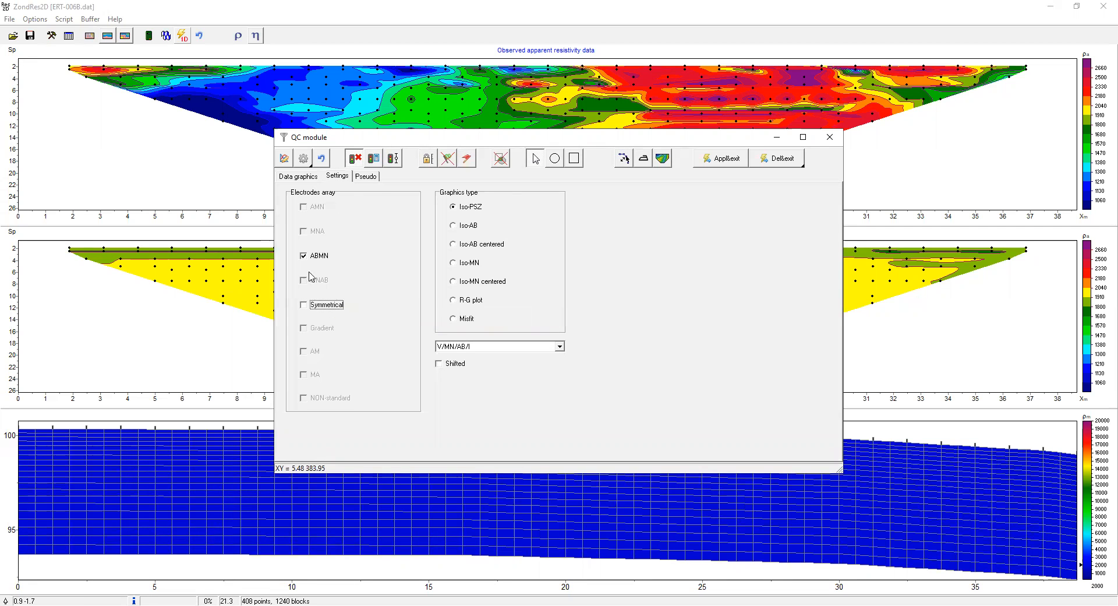
pyautogui.click(300, 178)
pyautogui.click(343, 177)
pyautogui.click(327, 307)
pyautogui.click(300, 176)
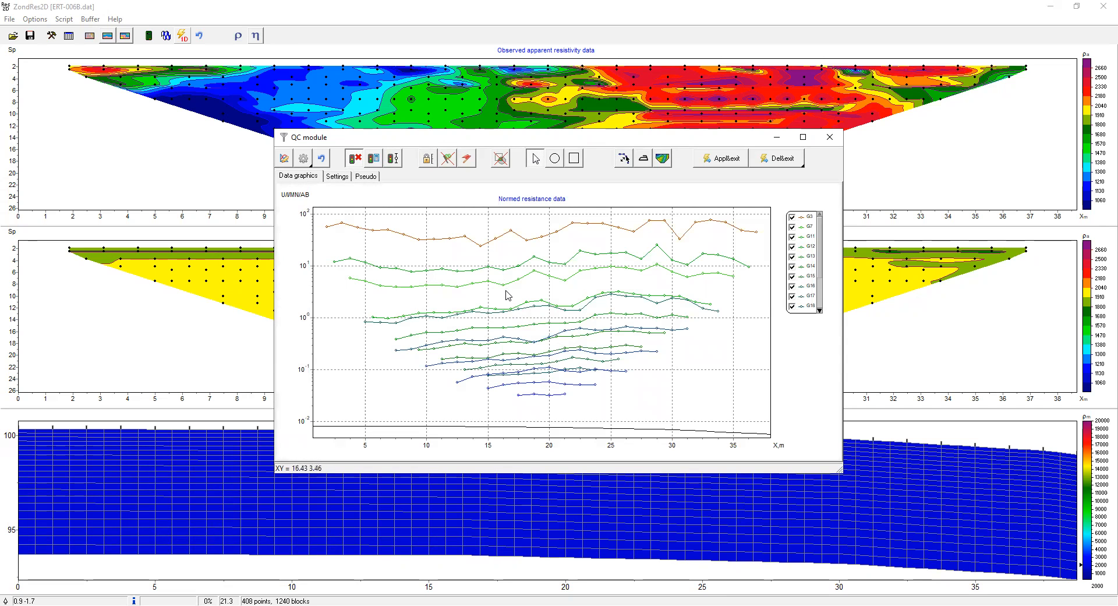
# Select all visible ABMN points for exclusion and apply the quality control changes to the dataset
pyautogui.click(305, 159)
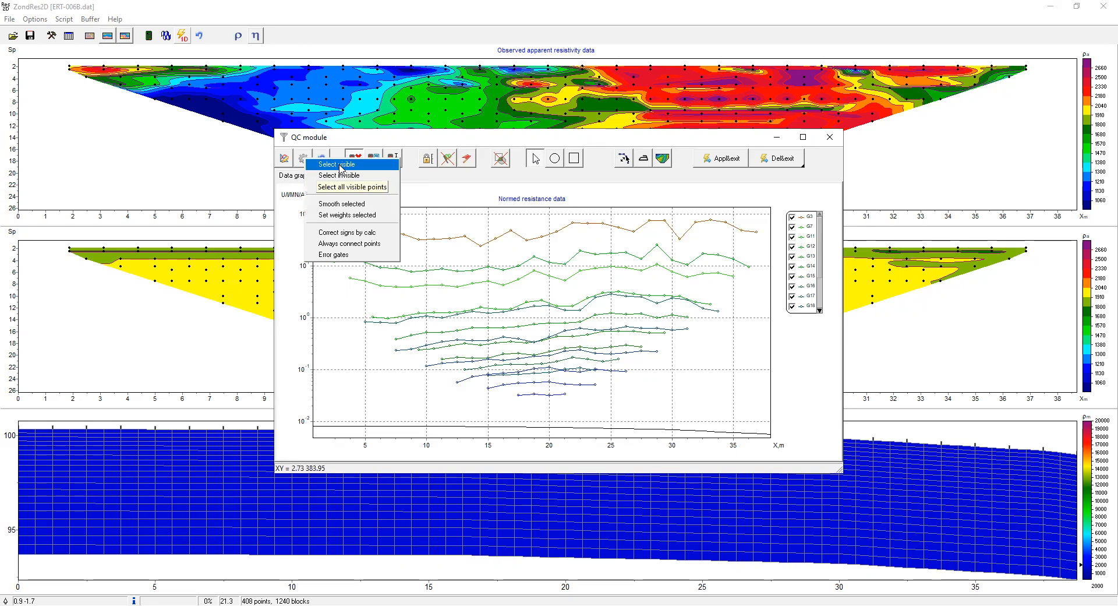
pyautogui.click(337, 164)
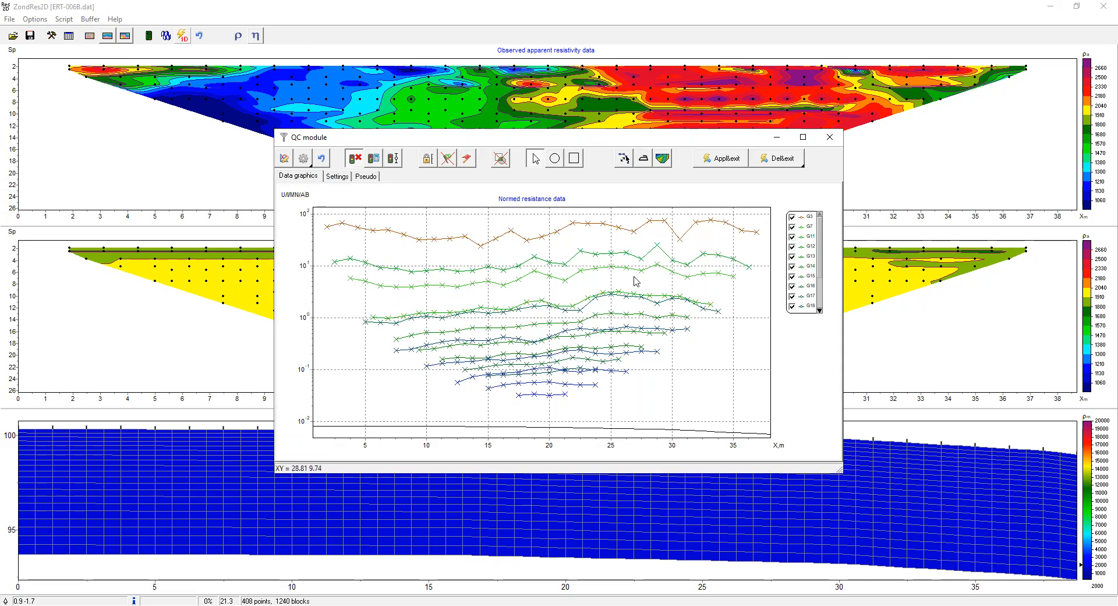
pyautogui.click(339, 177)
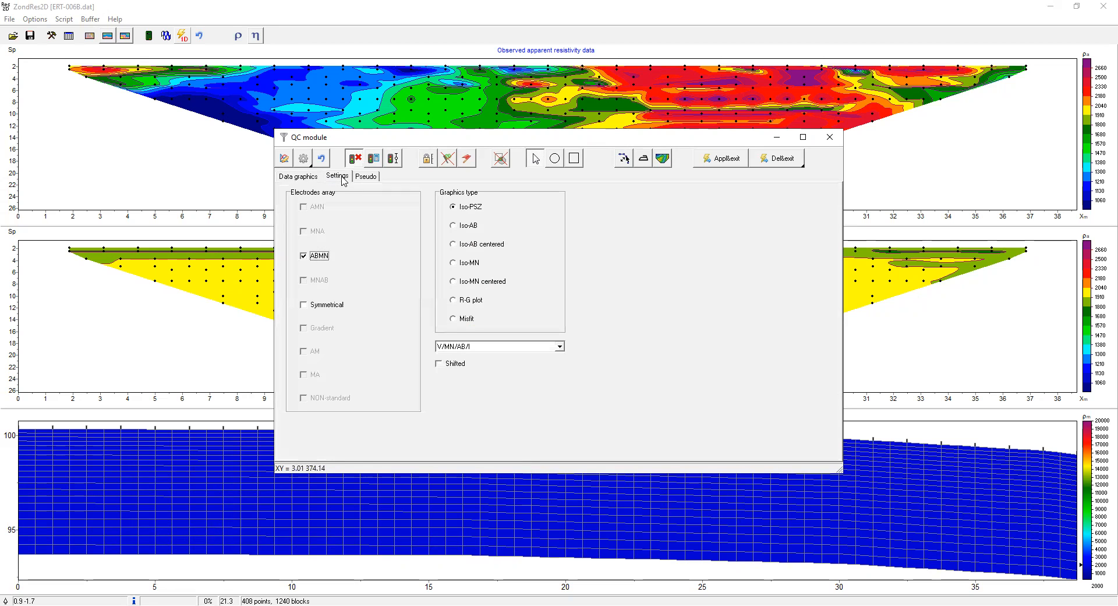
pyautogui.click(309, 177)
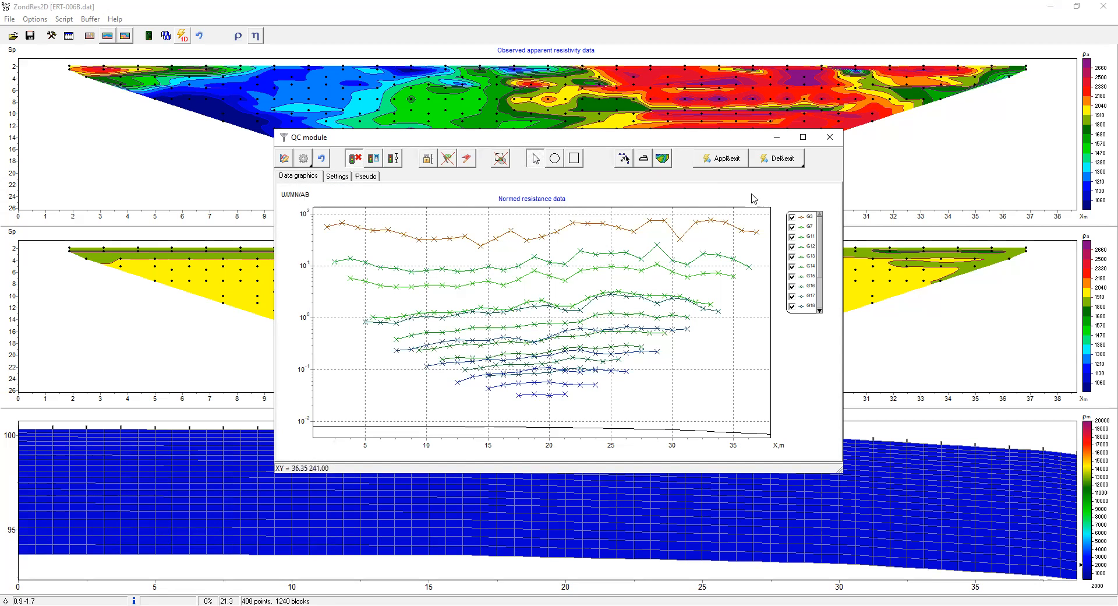
pyautogui.click(726, 158)
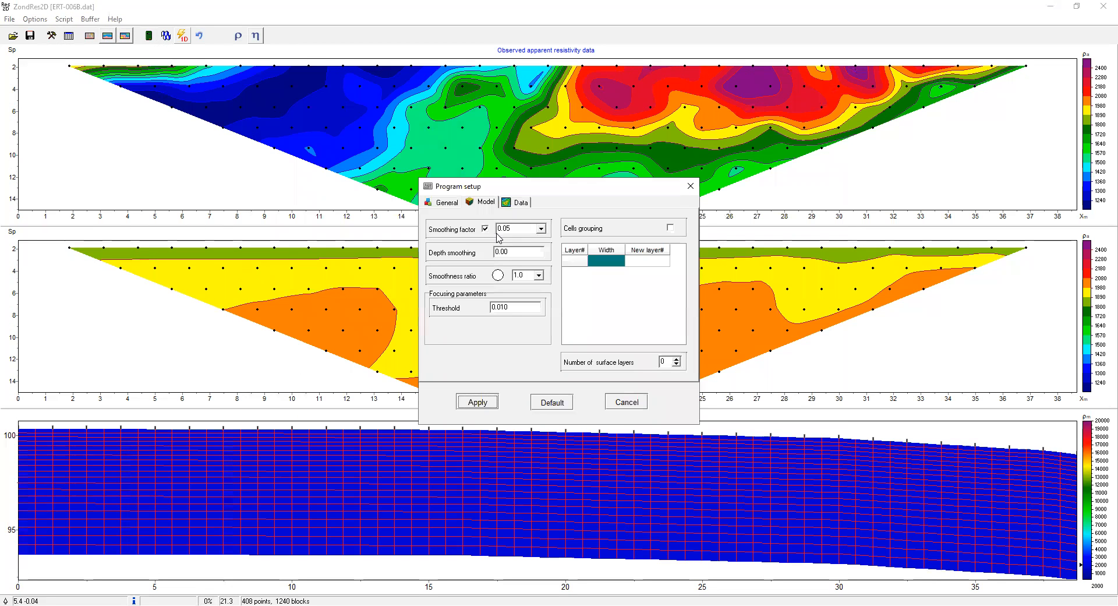
# Invert the remaining data with a smoothing factor of 0.05 and set the resistivity block-section's colour scale to automatic
pyautogui.click(482, 403)
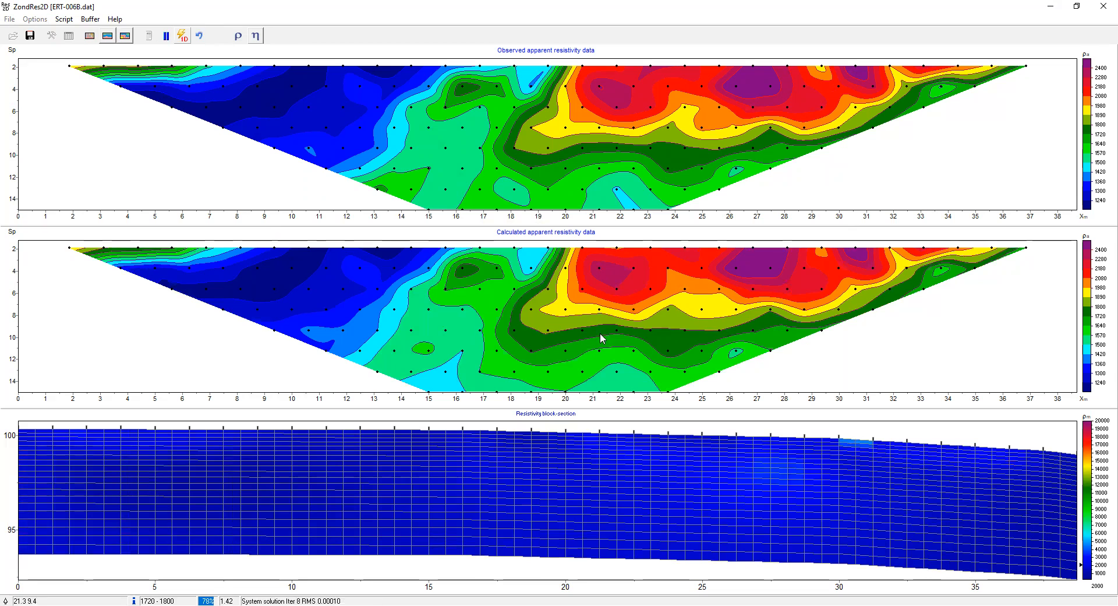
pyautogui.rightClick(1085, 453)
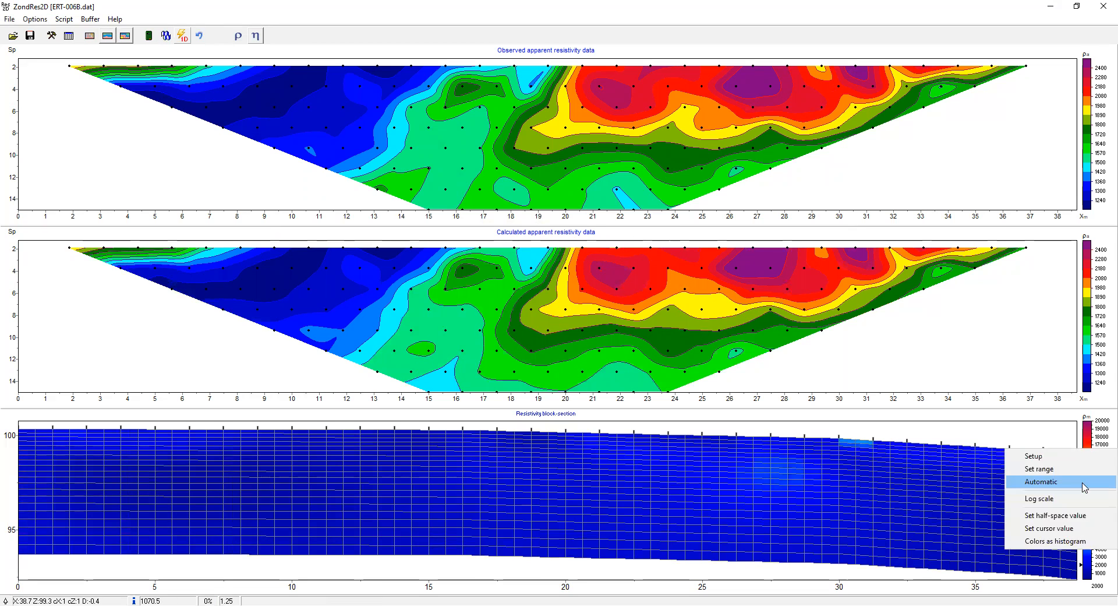
pyautogui.click(1034, 483)
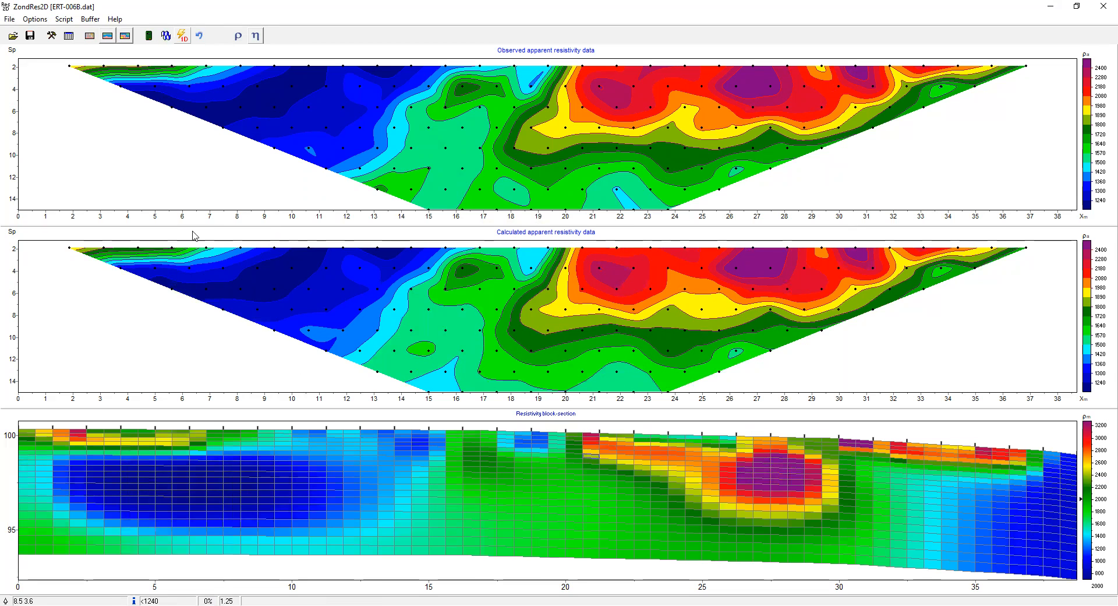
# Store the current inversion result in the buffer as Model 1
pyautogui.click(90, 19)
pyautogui.click(101, 32)
pyautogui.click(535, 325)
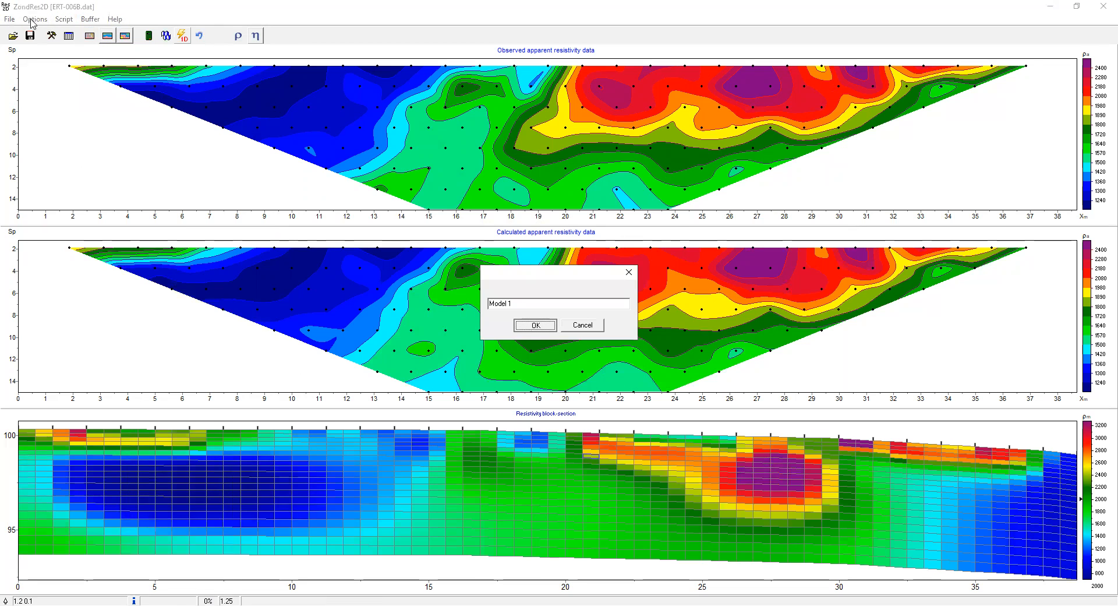
# Display only the Symmetrical array in the quality control module, exclude its points, and apply the changes to keep the ABMN data
pyautogui.click(35, 19)
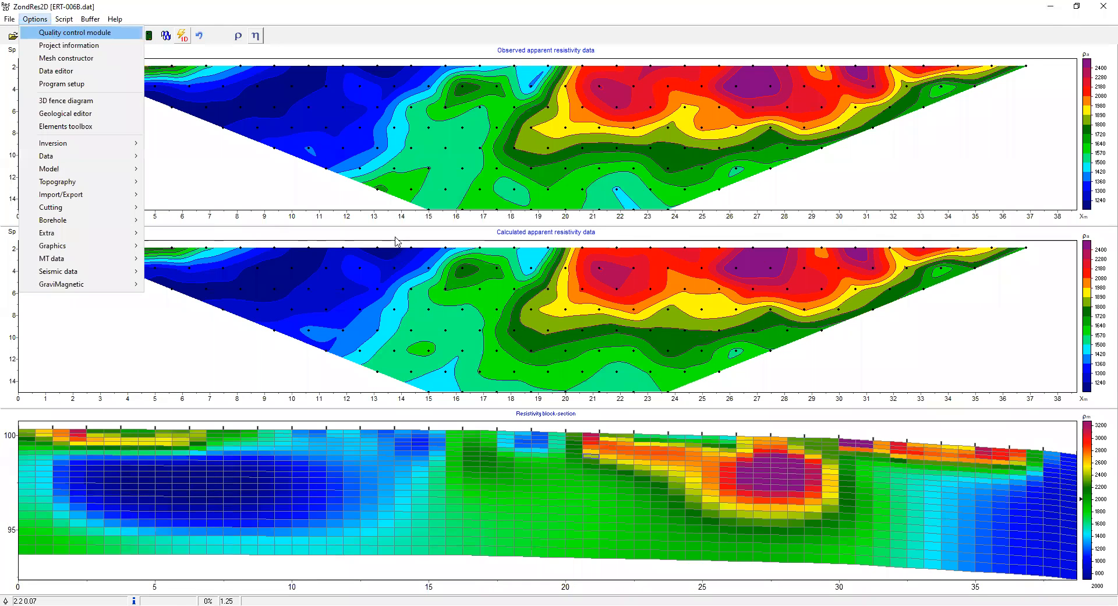
pyautogui.press('Return')
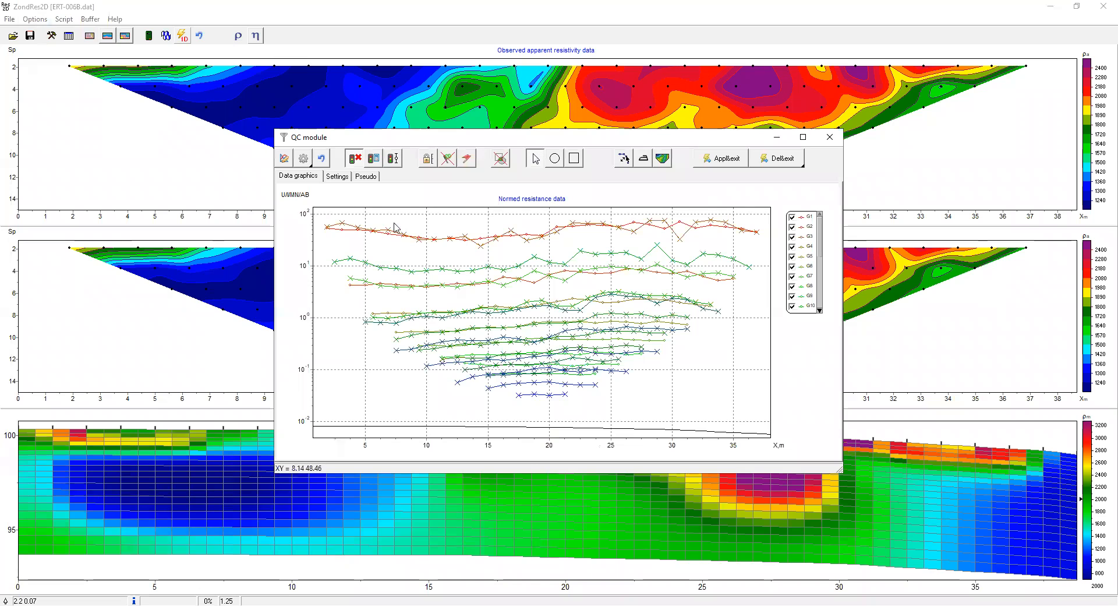
pyautogui.click(338, 175)
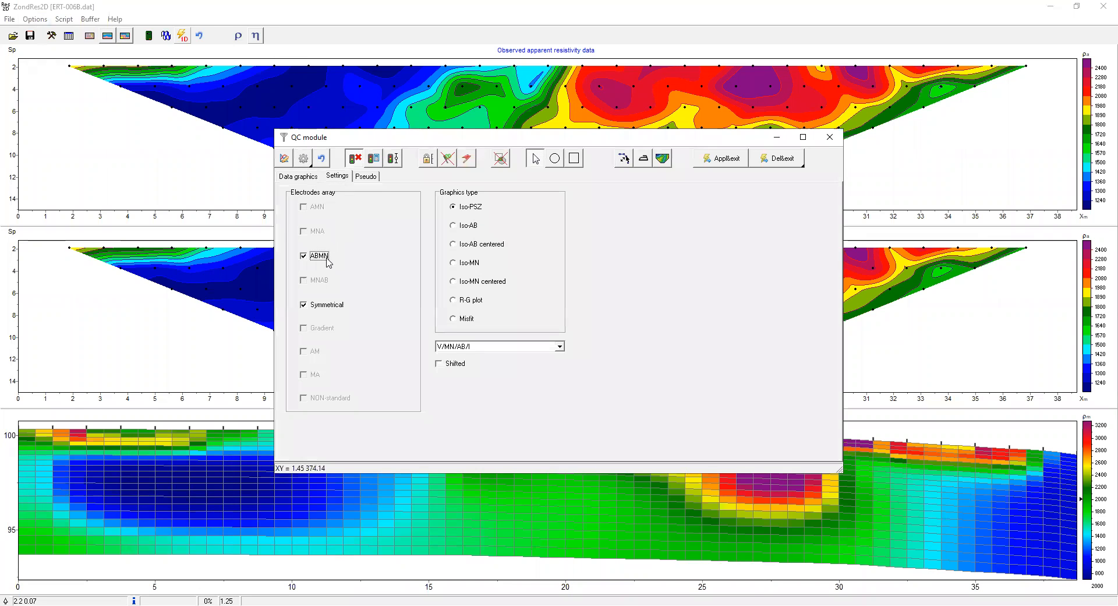
pyautogui.click(302, 157)
pyautogui.click(295, 176)
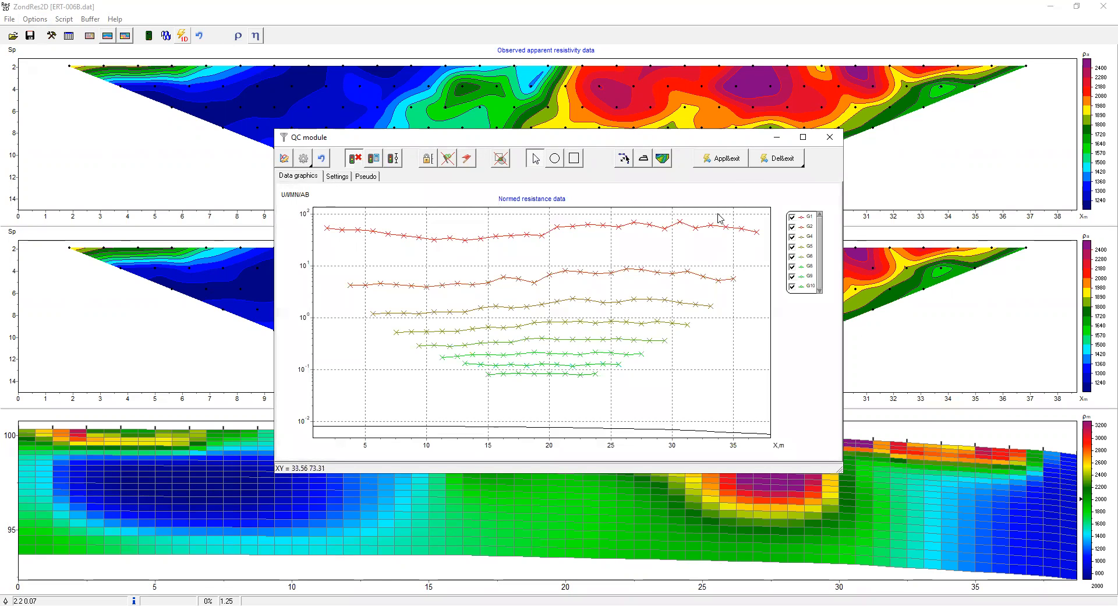
pyautogui.click(731, 160)
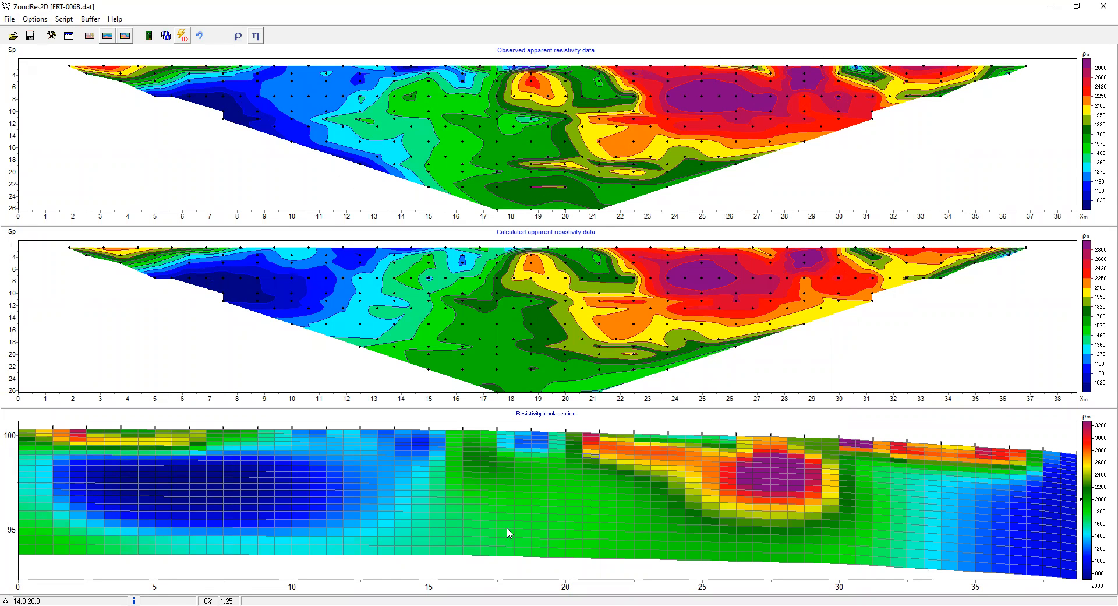
# Clear the resistivity model and run the inversion on the ABMN data
pyautogui.rightClick(466, 475)
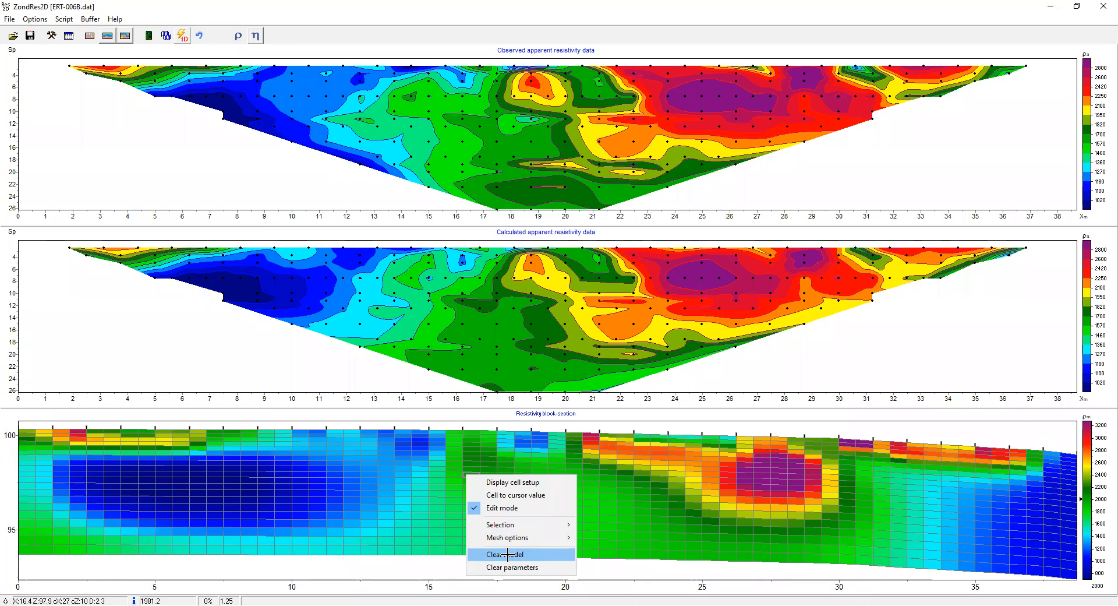
pyautogui.click(507, 556)
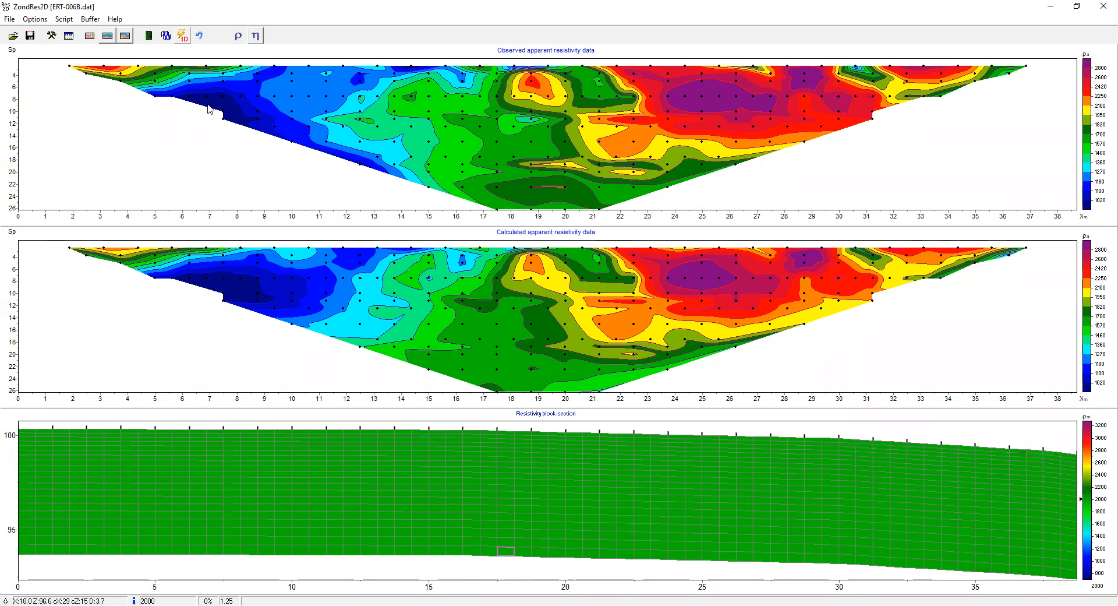
pyautogui.click(166, 35)
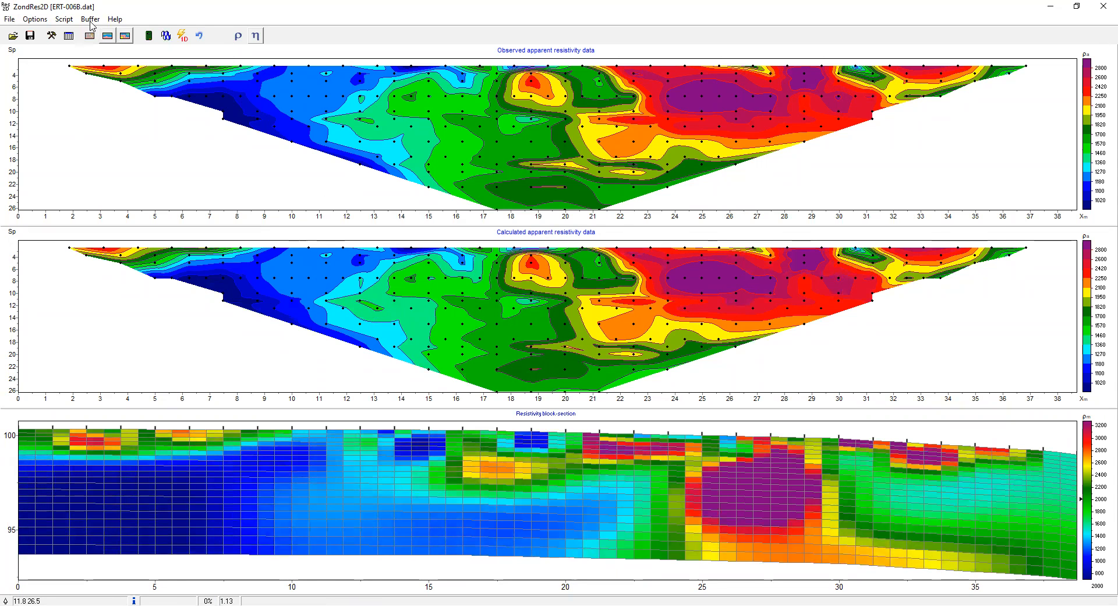
# Store the ABMN inversion result in the buffer as Model 2 and compare the Model 1 and Model 2 contour sections
pyautogui.click(117, 45)
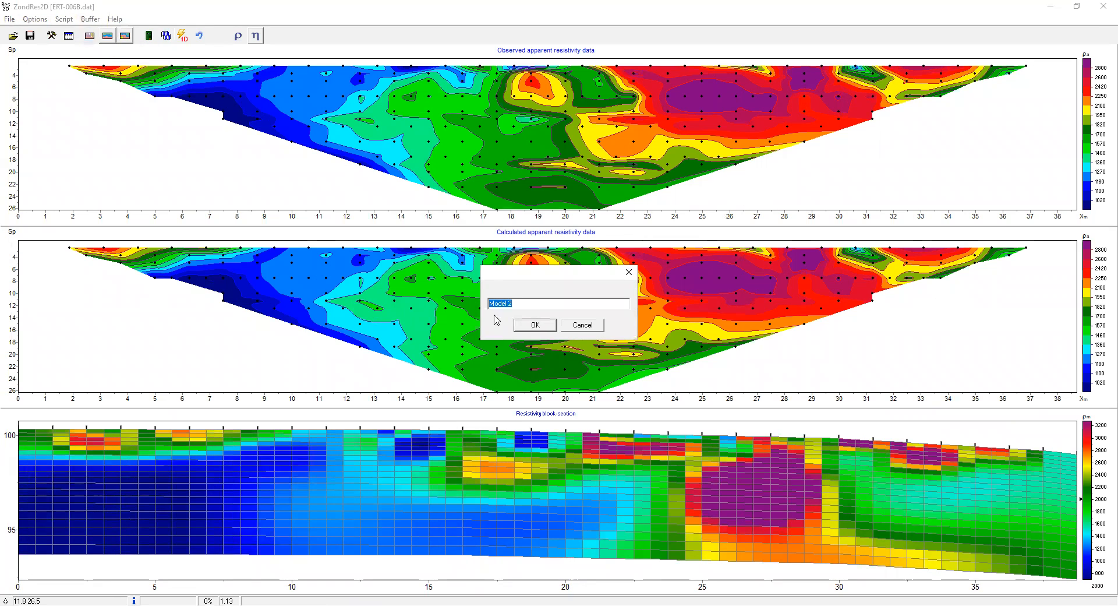
pyautogui.press('Return')
pyautogui.click(112, 100)
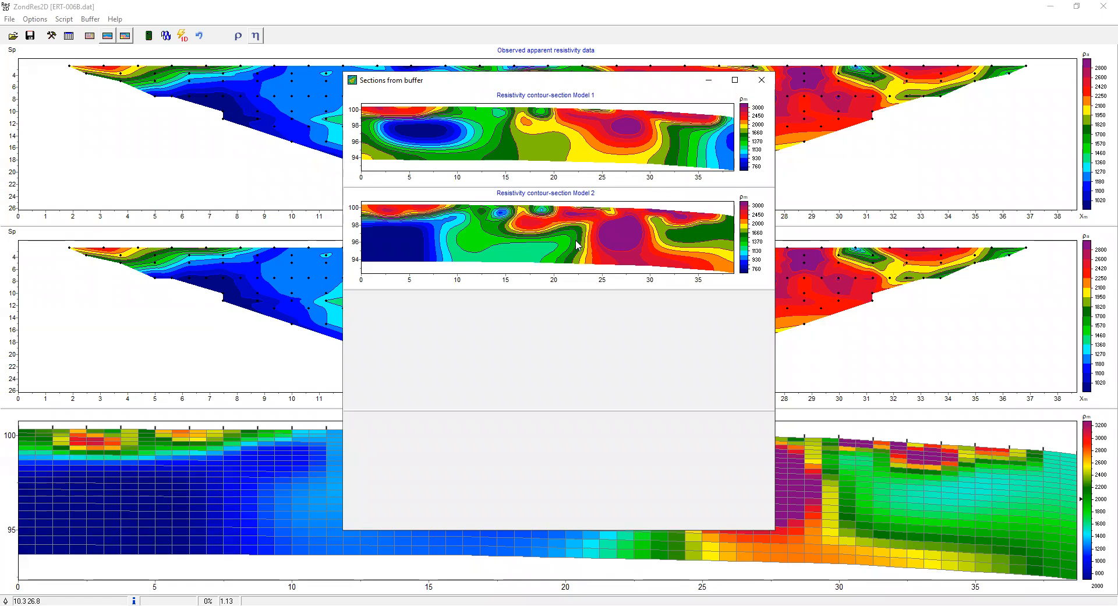
pyautogui.click(763, 81)
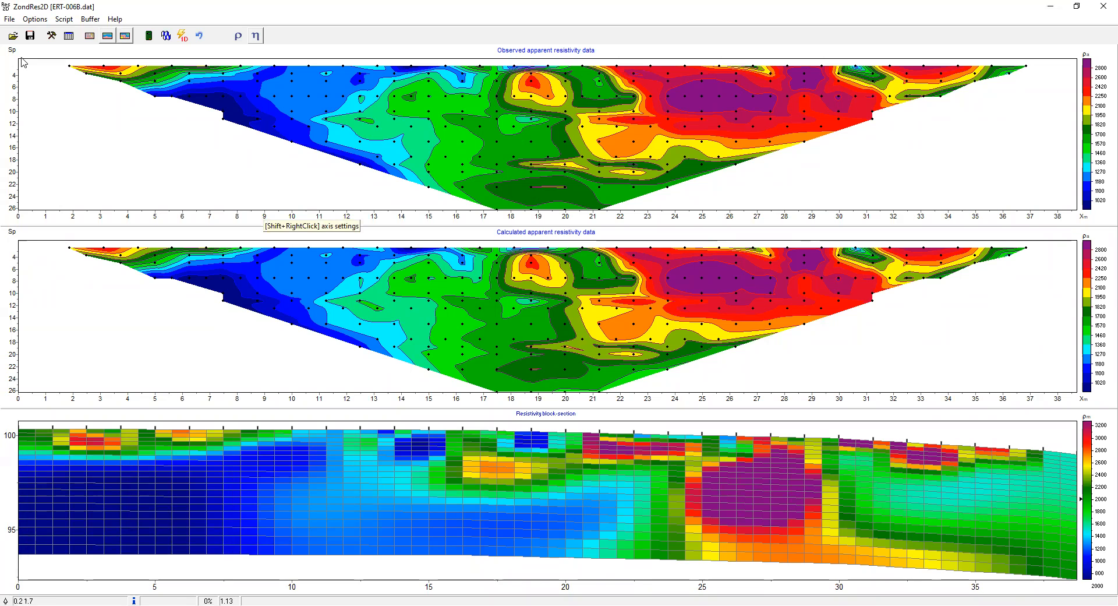
# Load the vodokan file from the Webinar ERT Nov 2022 folder for text/Excel data import
pyautogui.click(12, 39)
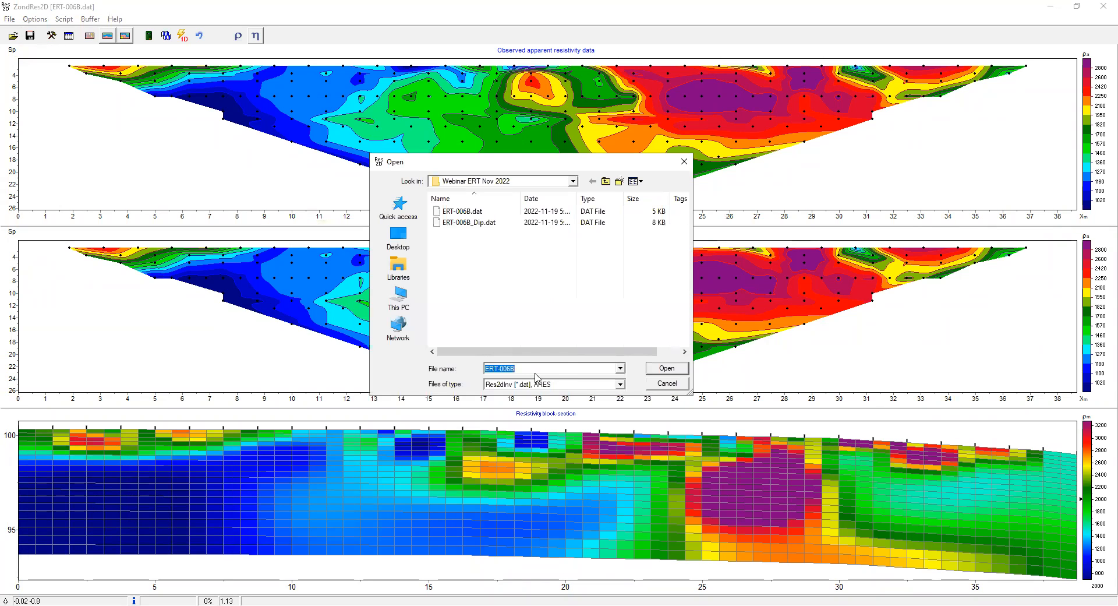
pyautogui.click(669, 386)
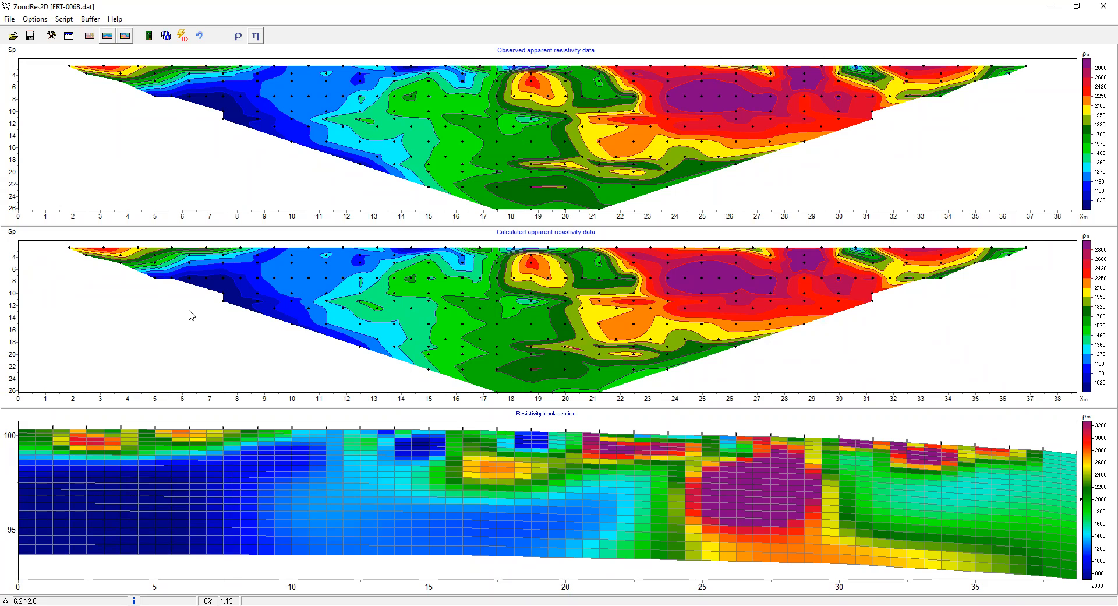
pyautogui.click(3, 19)
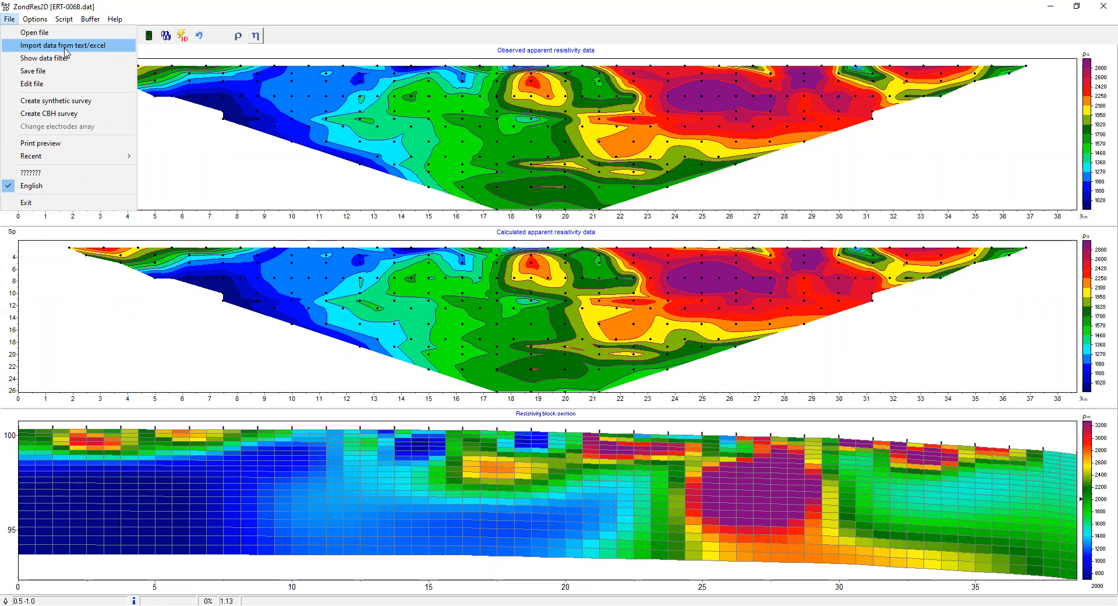
pyautogui.click(95, 47)
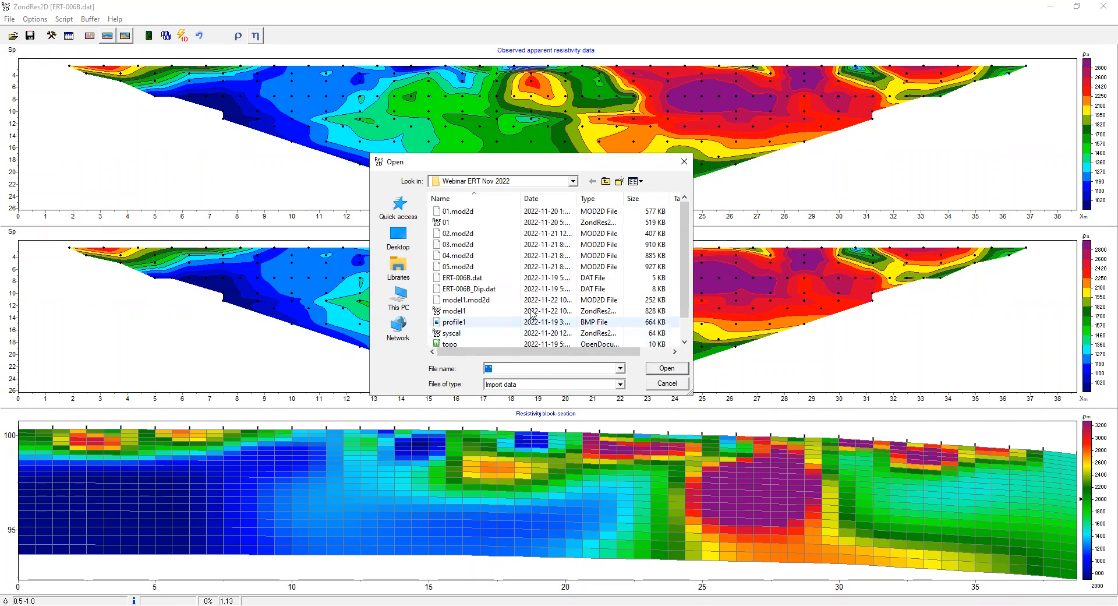
pyautogui.scroll(-1, 492, 286)
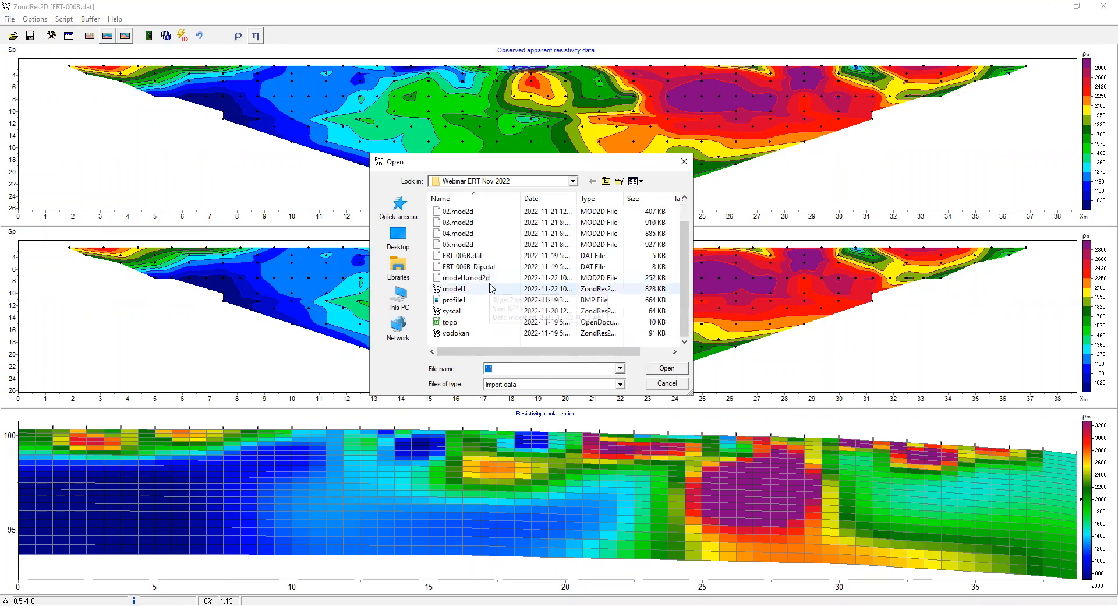
pyautogui.doubleClick(455, 334)
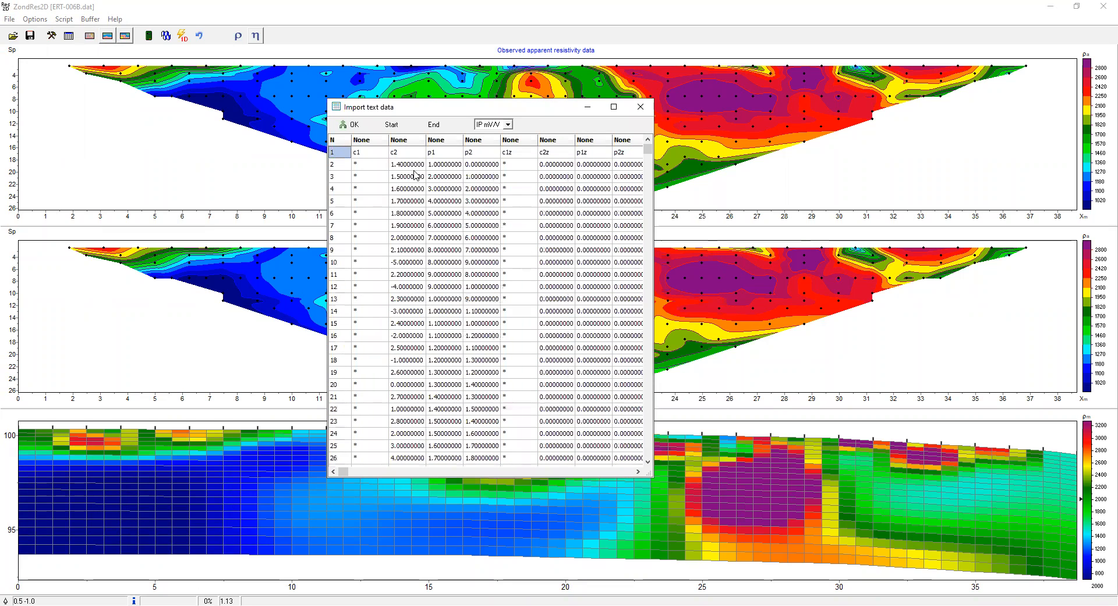
# Assign the import headers C2x, P1x and P2x to the c2, p1 and p2 columns
pyautogui.click(419, 141)
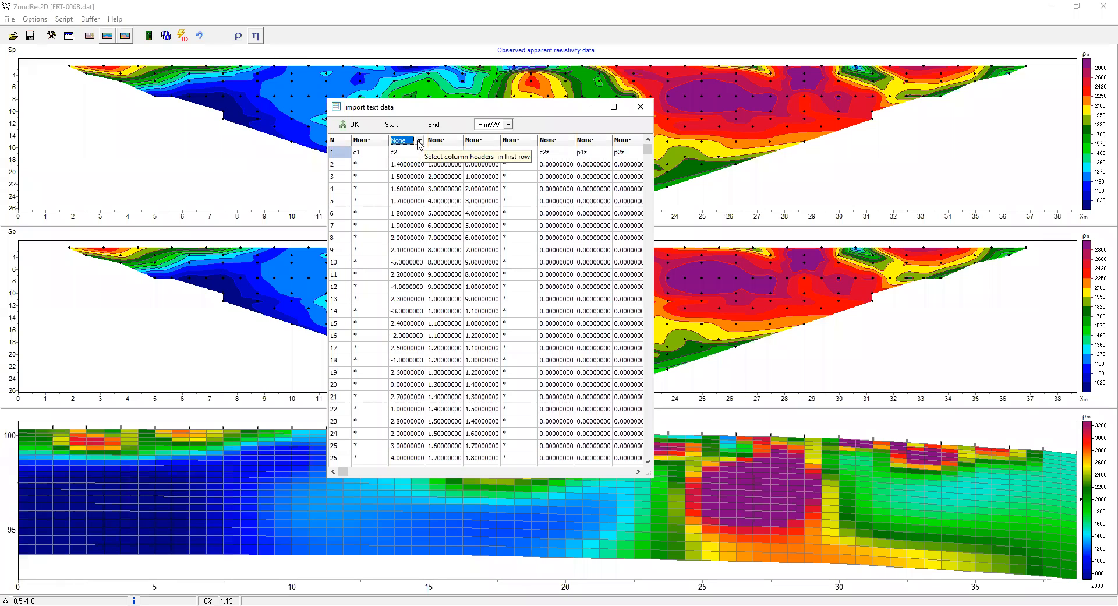
pyautogui.click(419, 141)
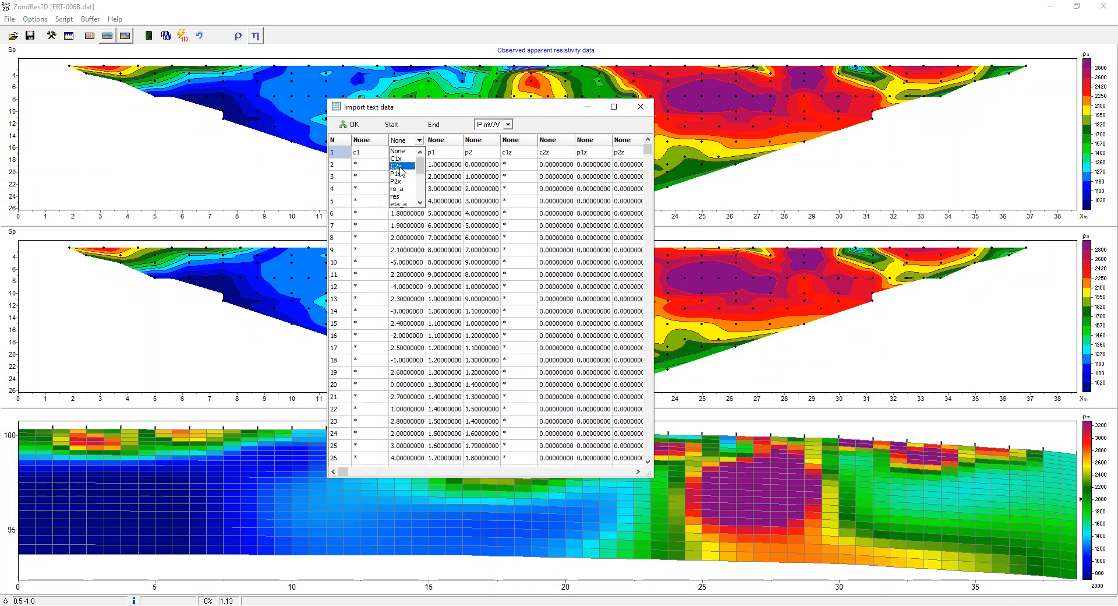
pyautogui.click(400, 166)
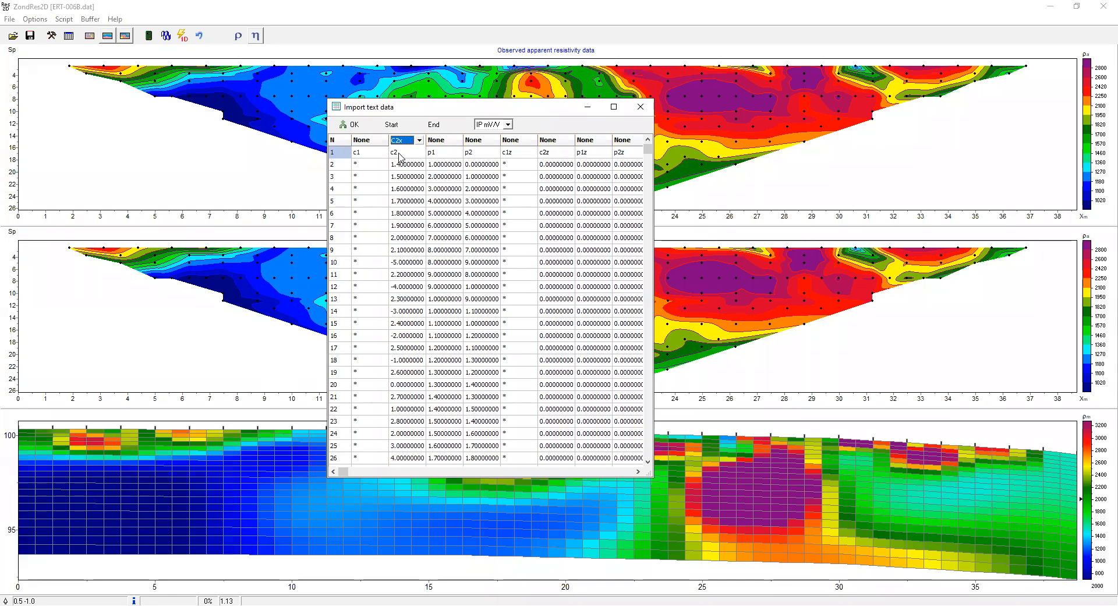
pyautogui.click(446, 142)
pyautogui.click(456, 140)
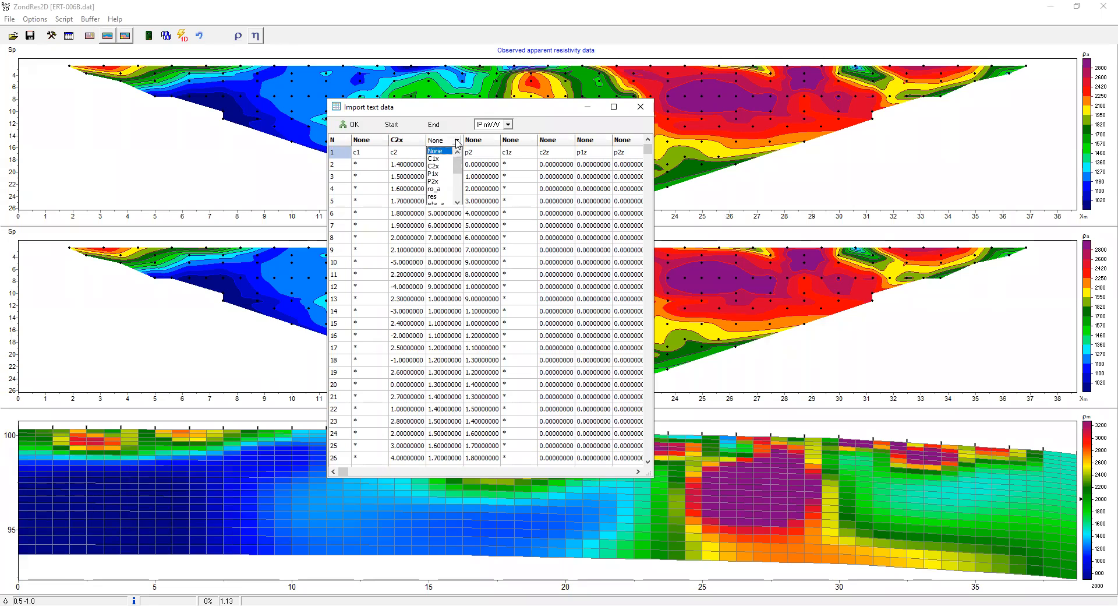
pyautogui.click(437, 174)
pyautogui.click(485, 142)
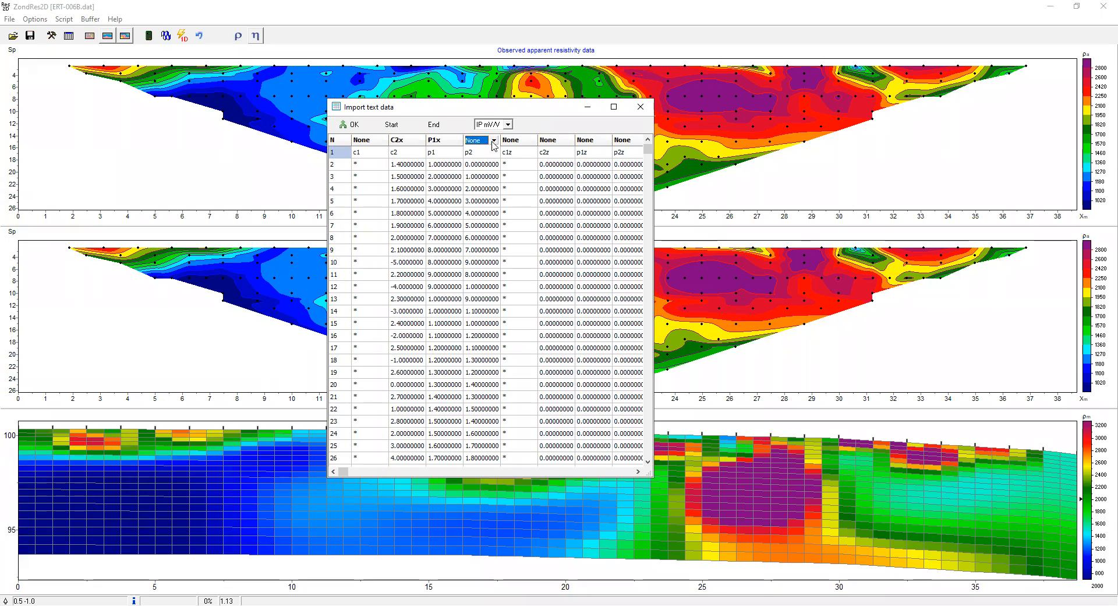
pyautogui.click(495, 140)
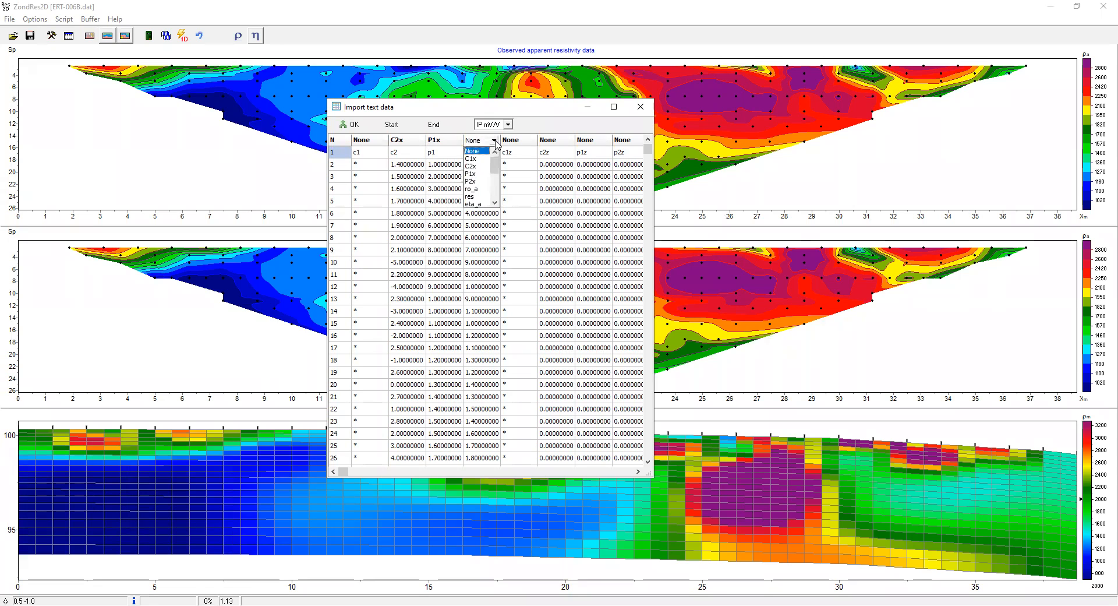
pyautogui.click(478, 181)
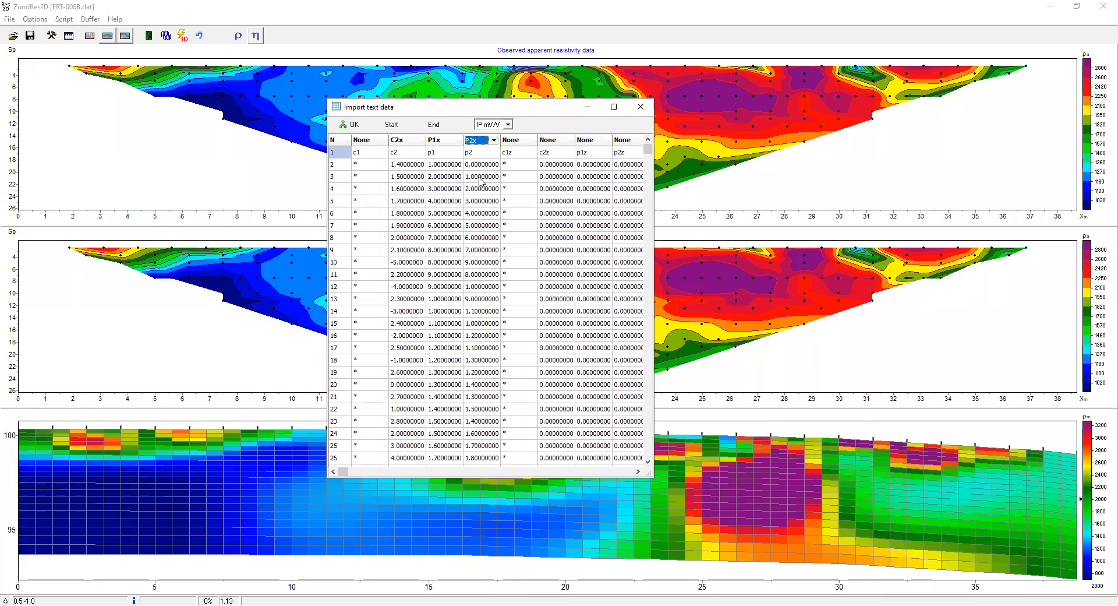
# Assign the res header to the res column, import the data and apply the proposed mesh settings
pyautogui.click(637, 471)
pyautogui.click(637, 471)
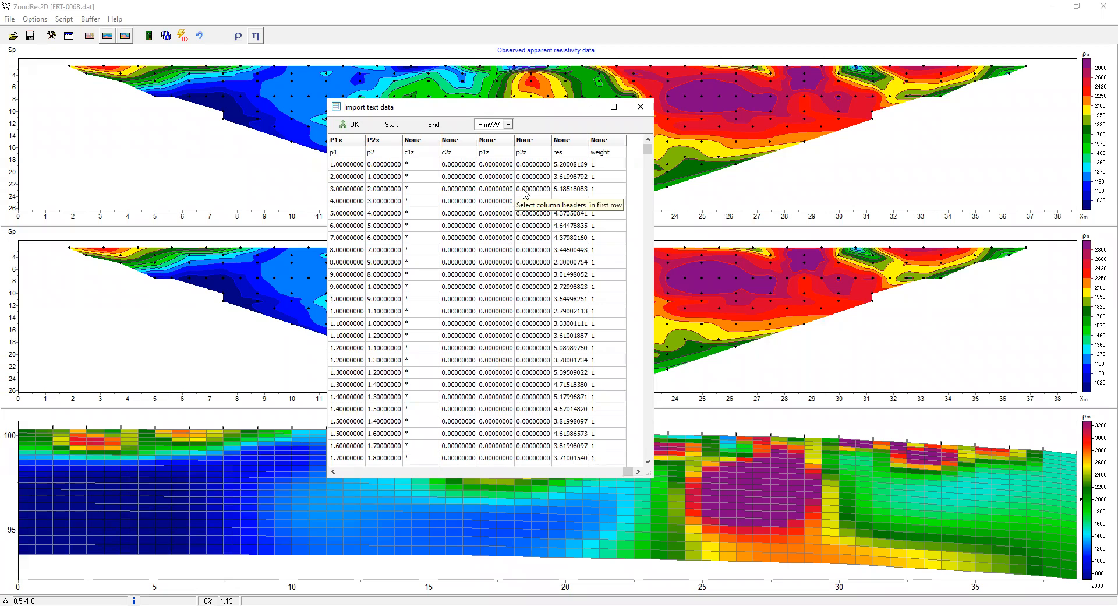
pyautogui.click(583, 144)
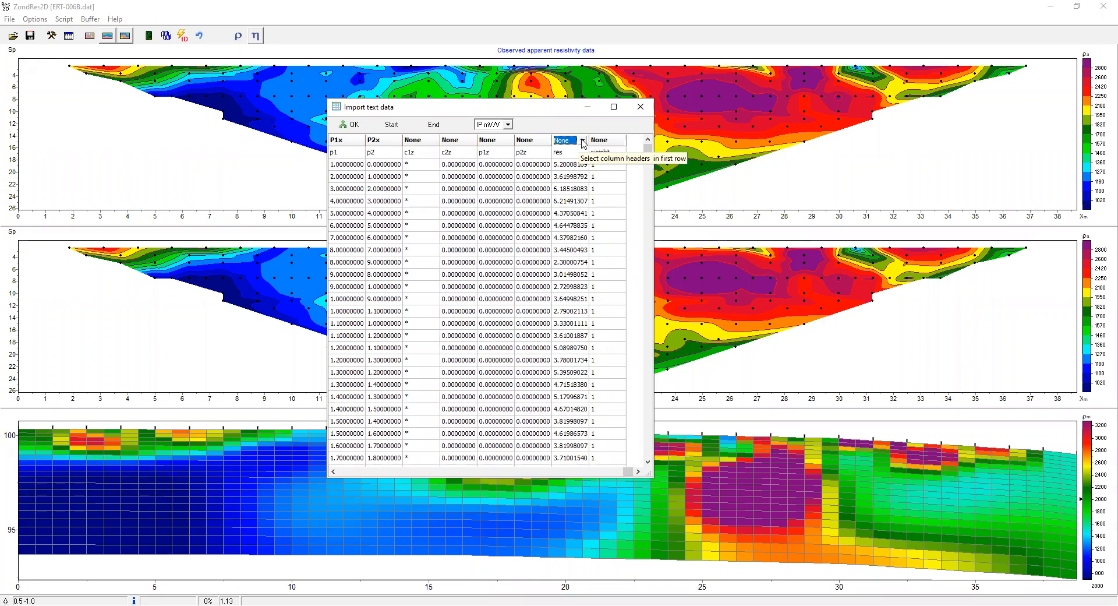
pyautogui.click(583, 141)
pyautogui.click(562, 197)
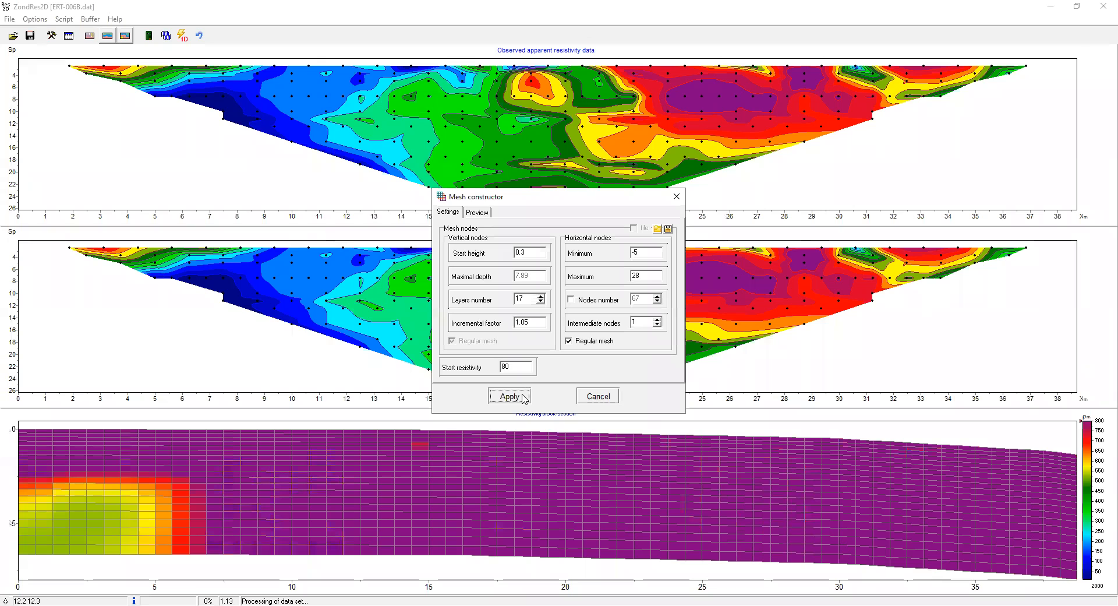
pyautogui.click(522, 394)
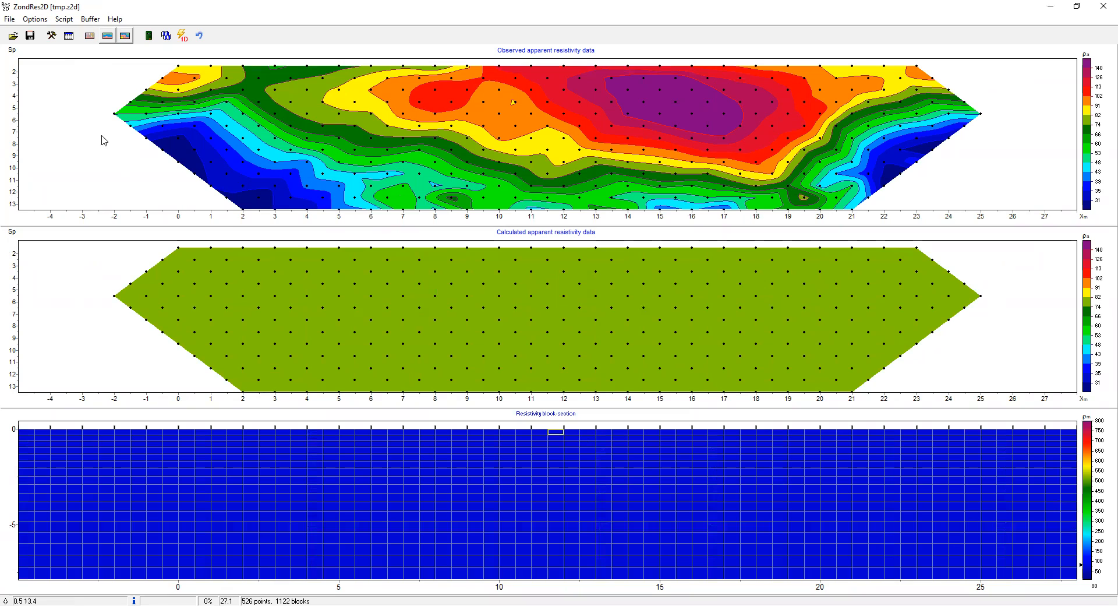
# Paste the copied elevation profile, starting at 80 m and stepping to 79.5 m at cable position 4, into the topography editor and apply it
pyautogui.click(36, 20)
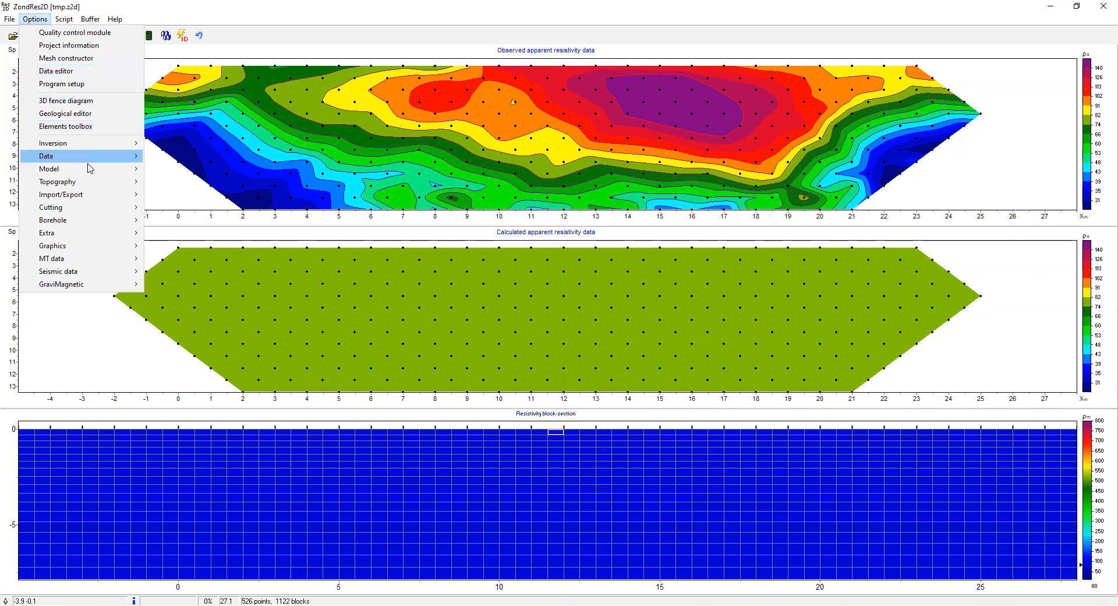
pyautogui.moveTo(107, 189)
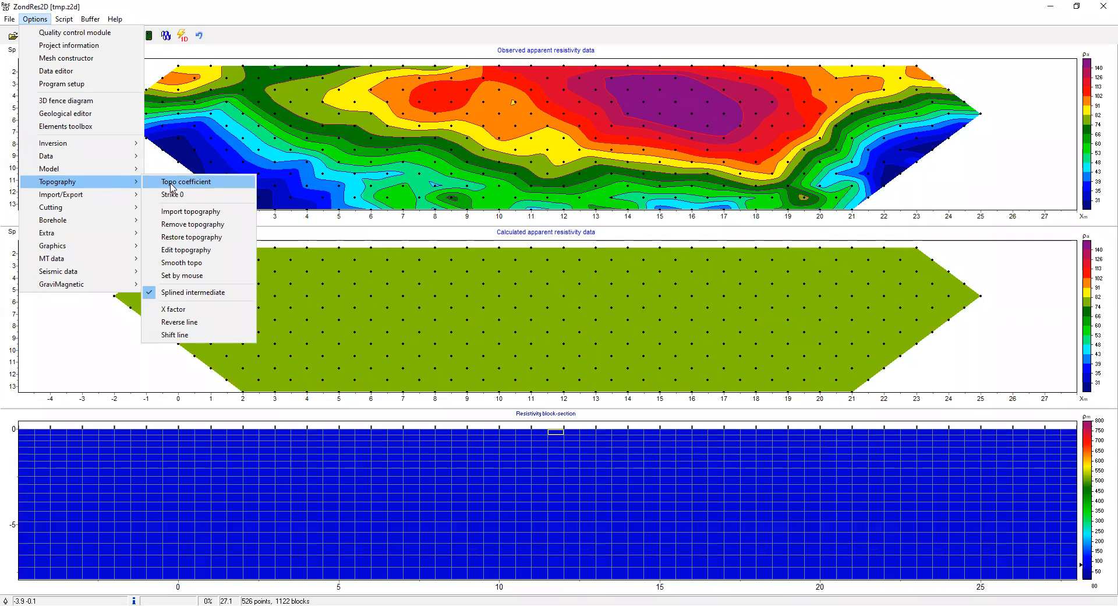
pyautogui.click(220, 254)
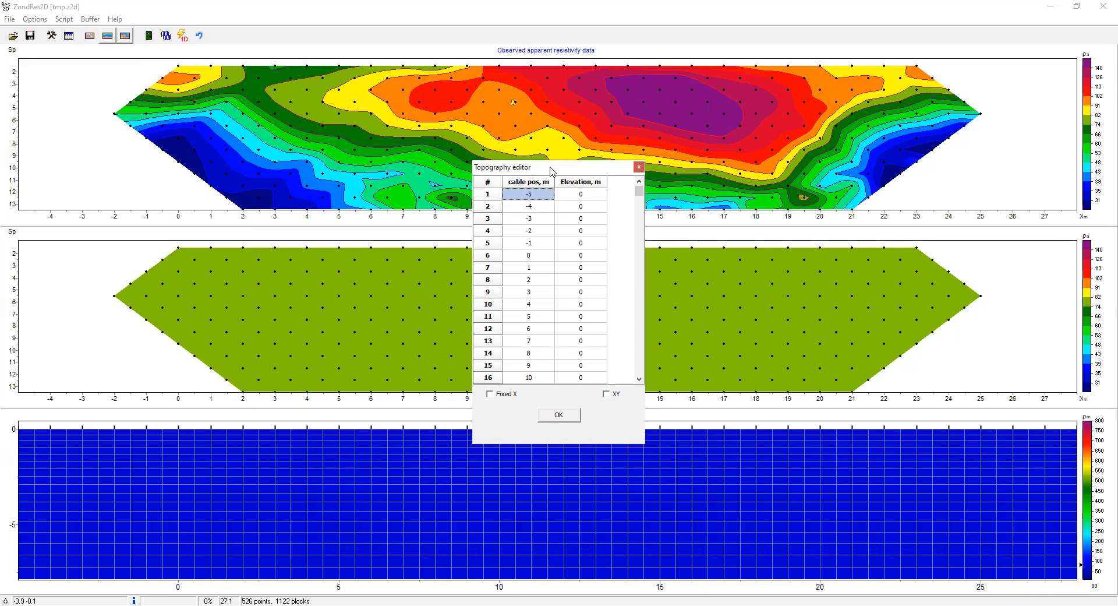
pyautogui.moveTo(552, 170); pyautogui.dragTo(542, 170)
pyautogui.click(571, 196)
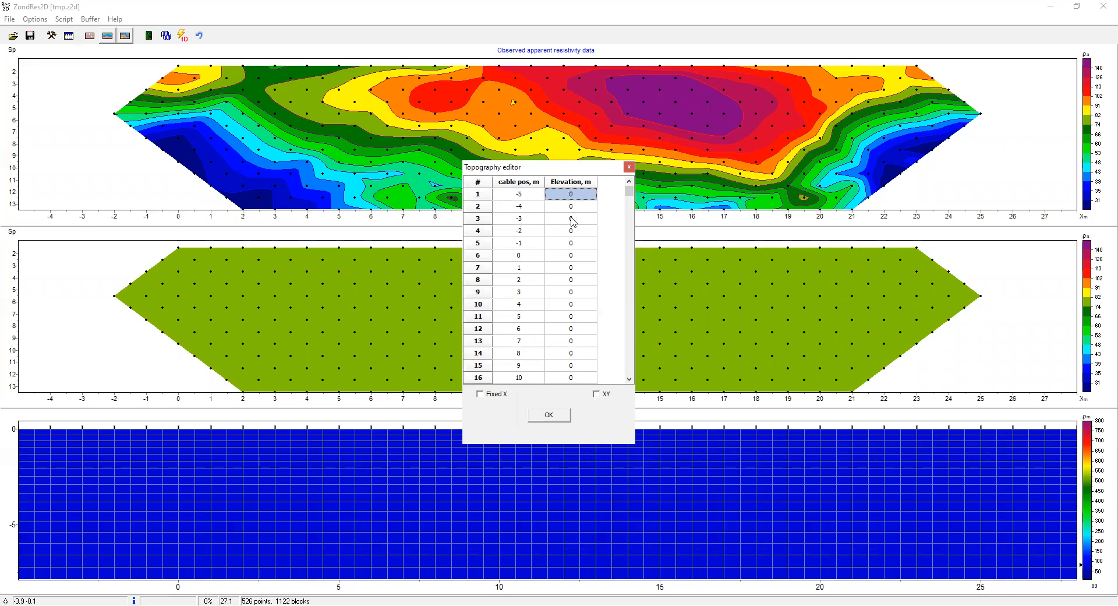
pyautogui.moveTo(629, 194)
pyautogui.mouseDown()
pyautogui.moveTo(629, 375)
pyautogui.moveTo(629, 191)
pyautogui.mouseUp()
pyautogui.click(567, 206)
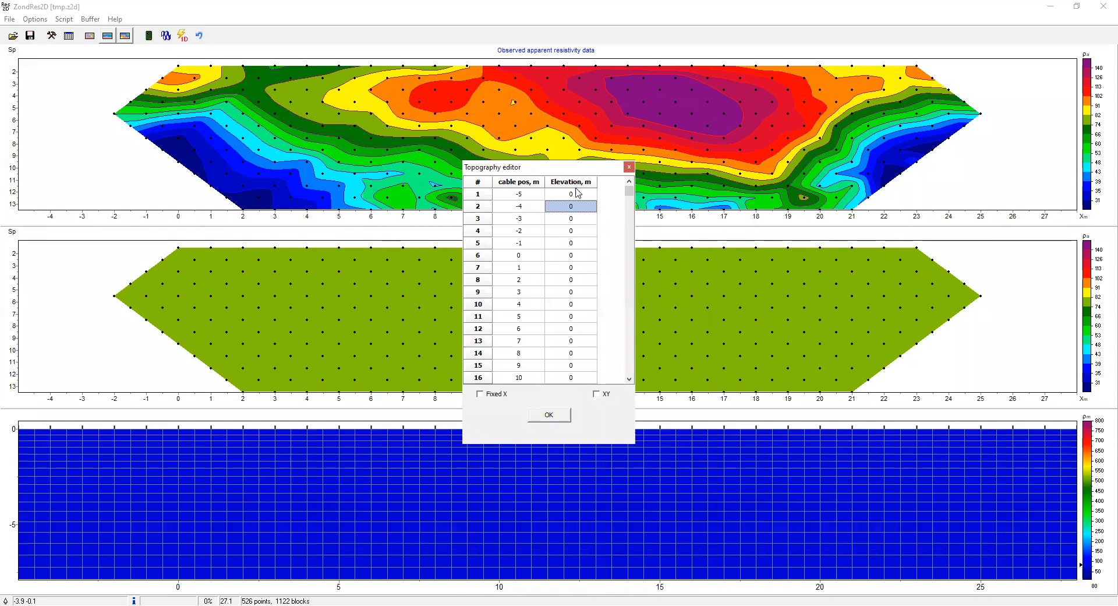
pyautogui.click(574, 194)
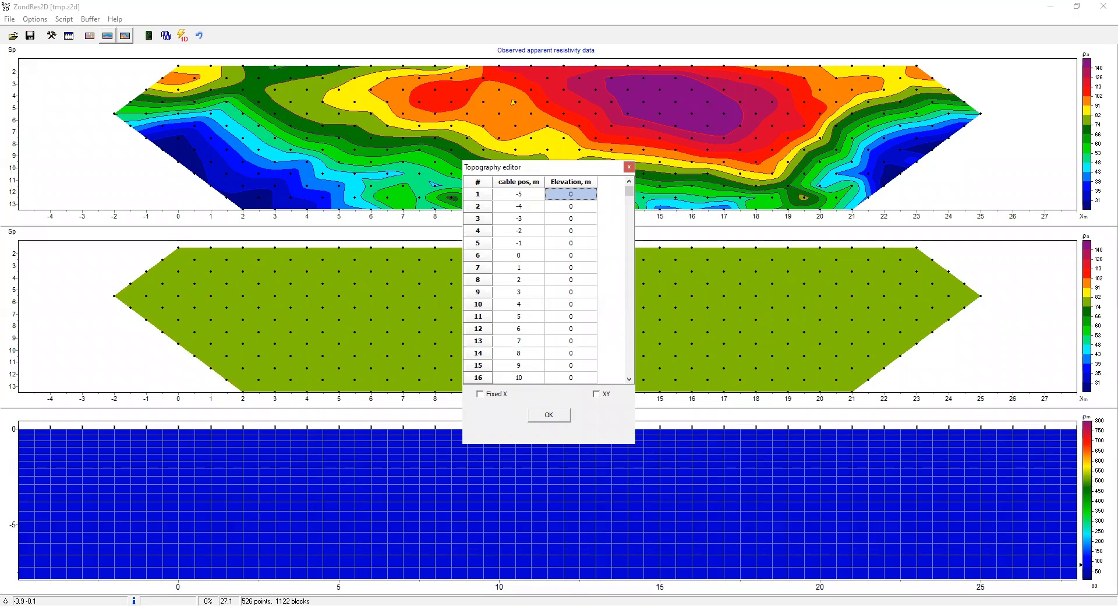
pyautogui.hotkey('alt', 'Tab')
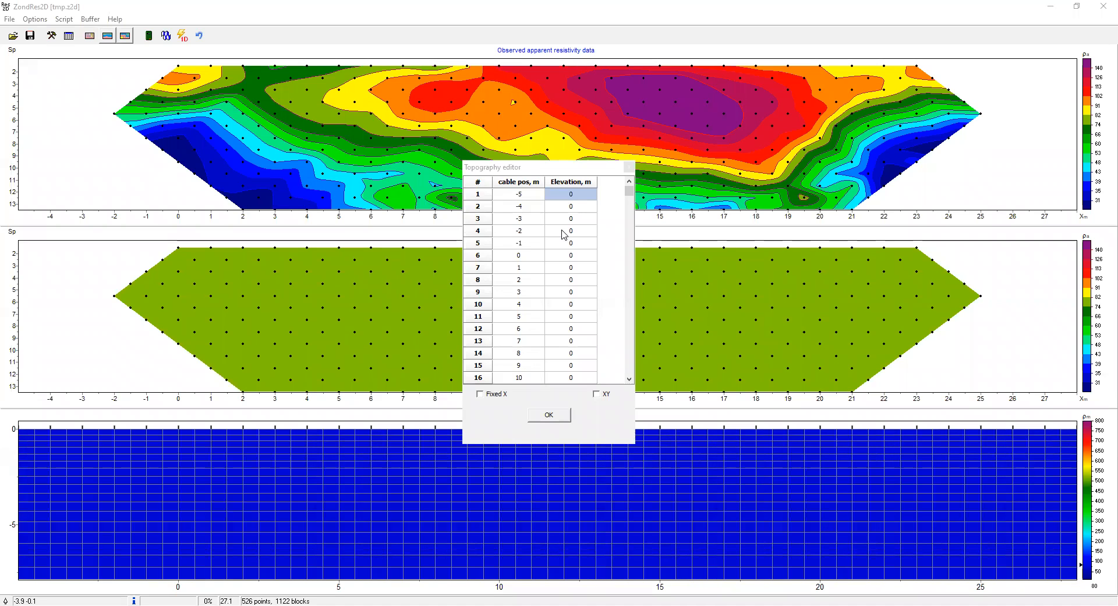
pyautogui.click(578, 196)
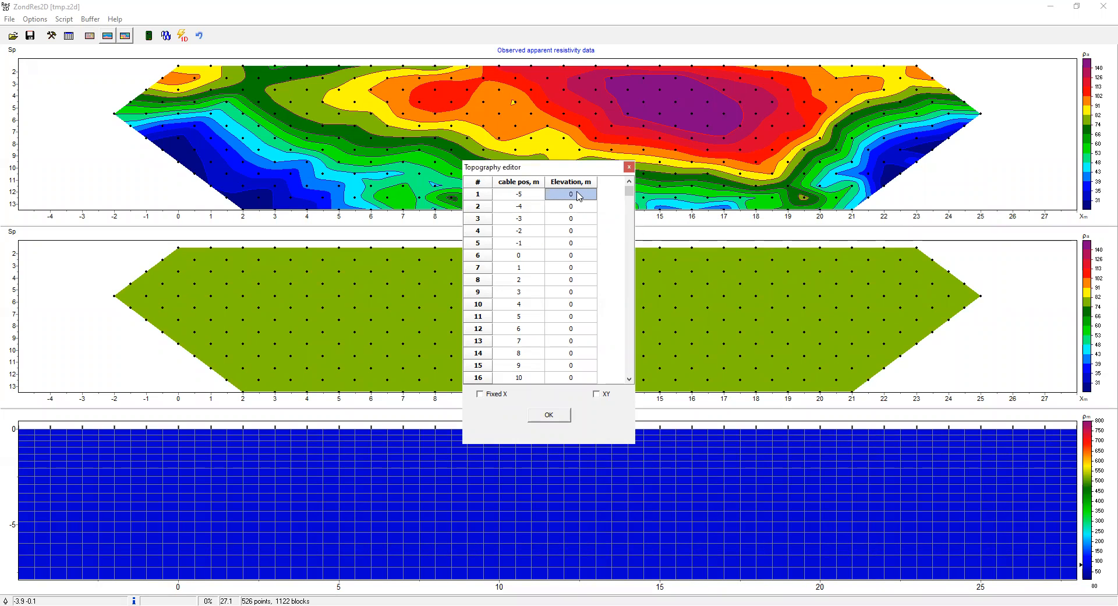
pyautogui.hotkey('ctrl', 'v')
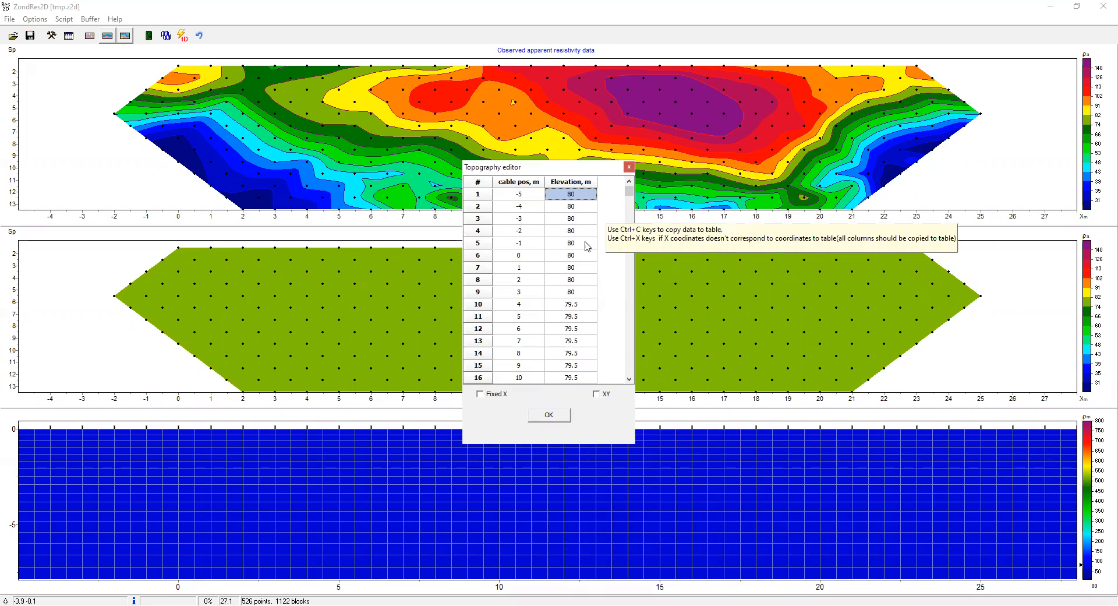
pyautogui.moveTo(629, 191); pyautogui.dragTo(627, 380)
pyautogui.click(549, 415)
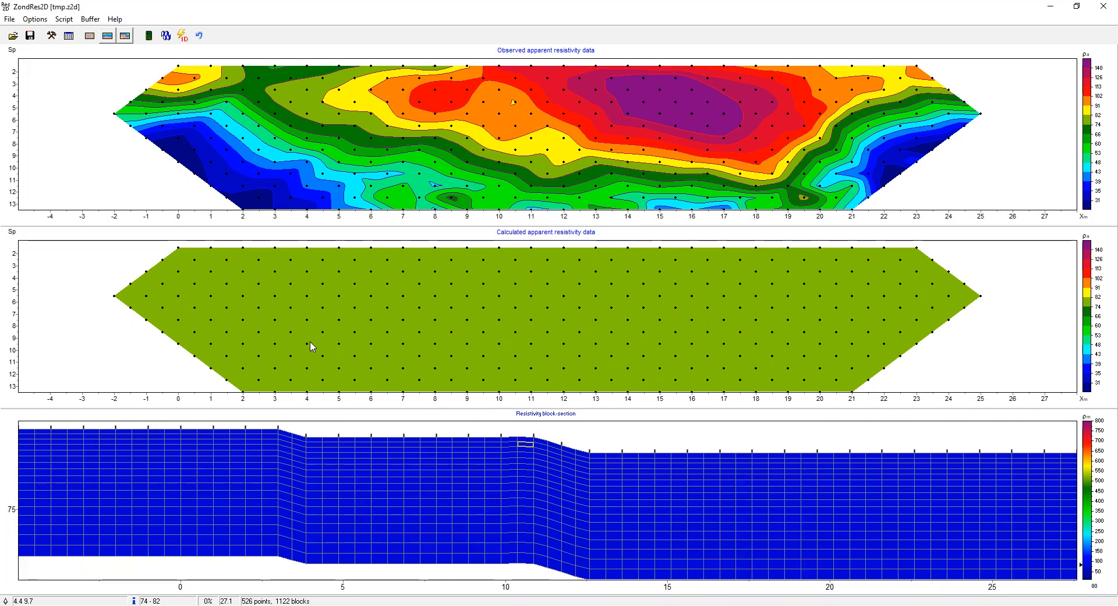
# Remove the topography from the model
pyautogui.click(37, 20)
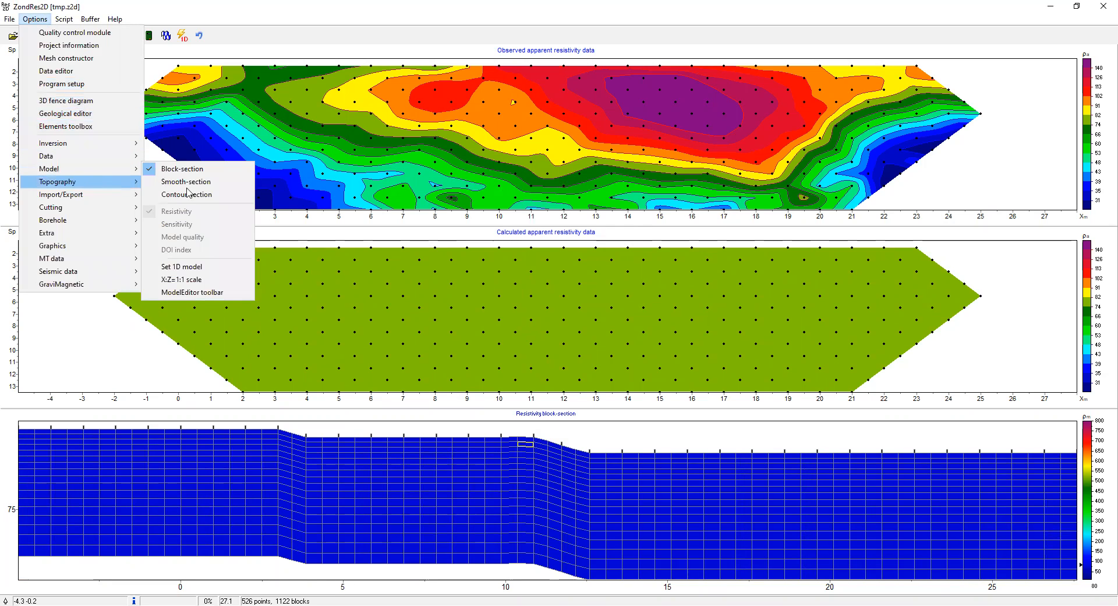
pyautogui.click(192, 225)
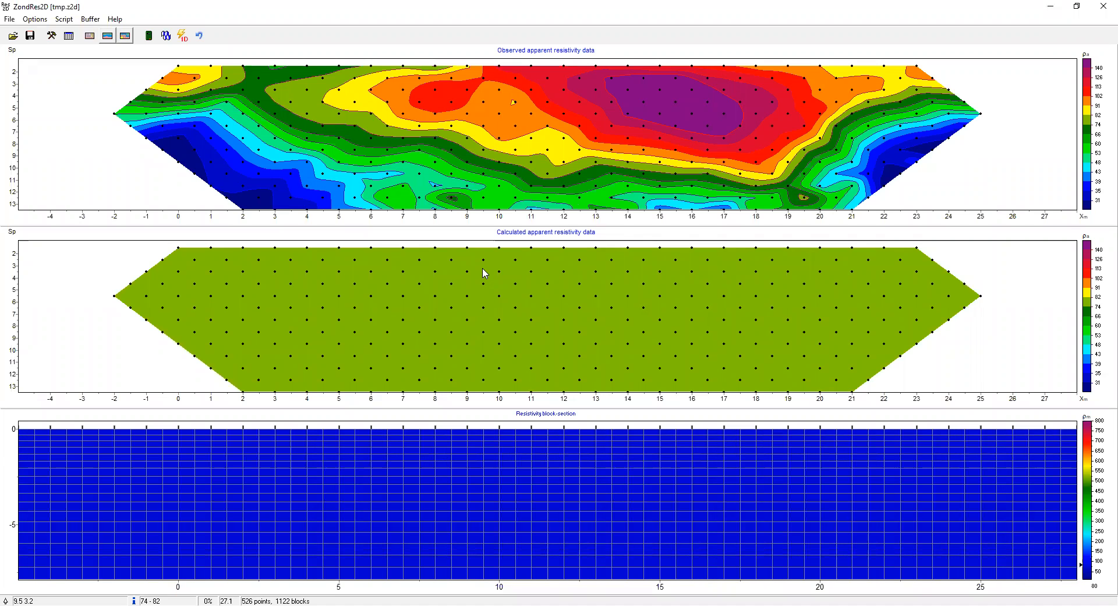
# Open the quality control module and review its data graphics, settings and normed resistance pseudosections
pyautogui.click(40, 21)
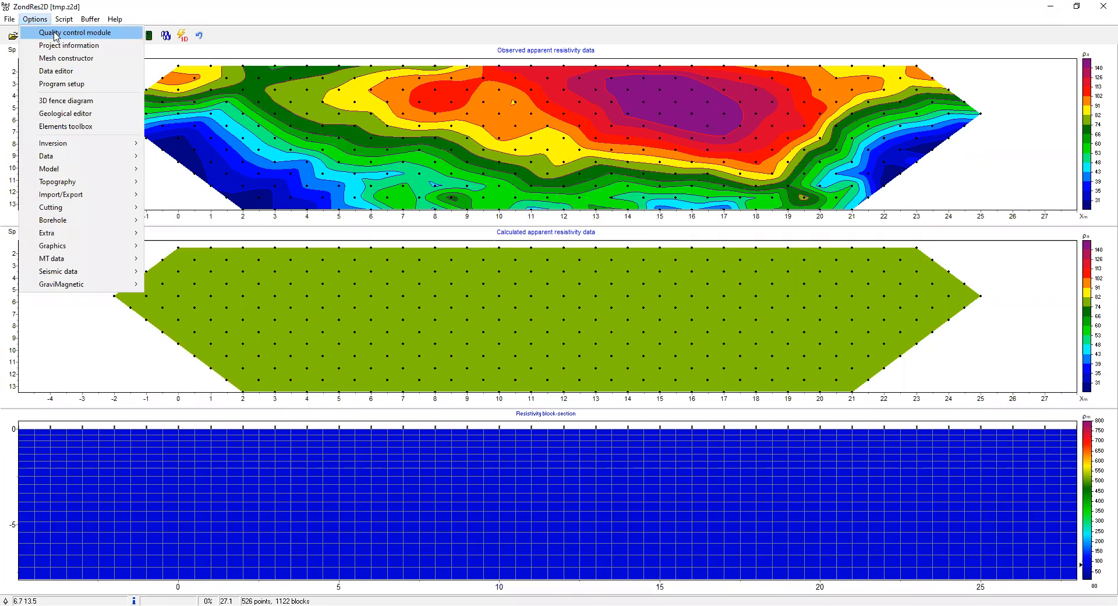
pyautogui.click(56, 34)
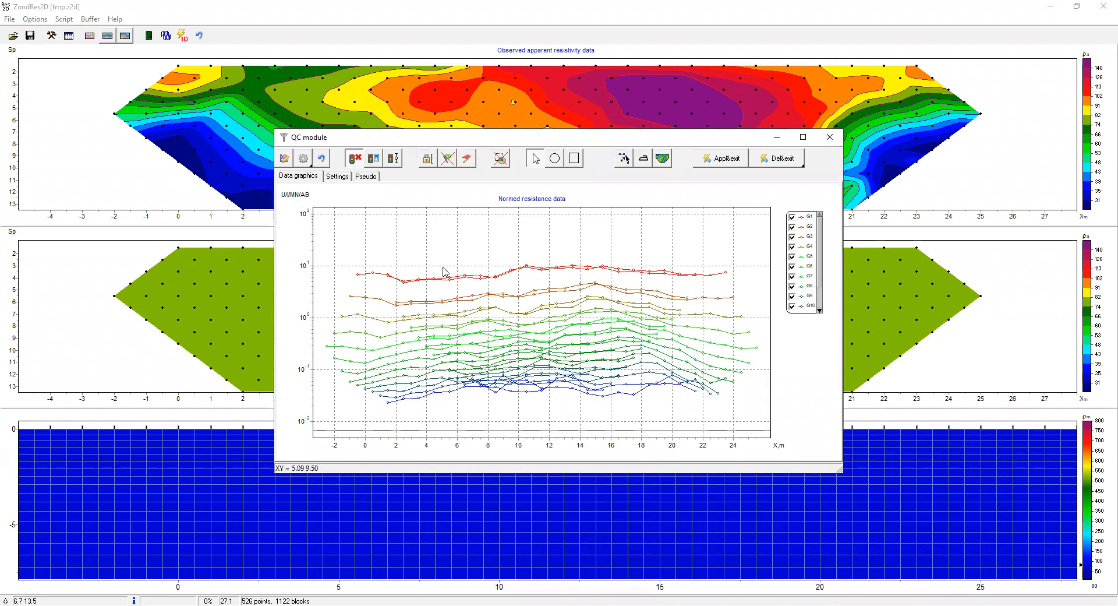
pyautogui.click(340, 180)
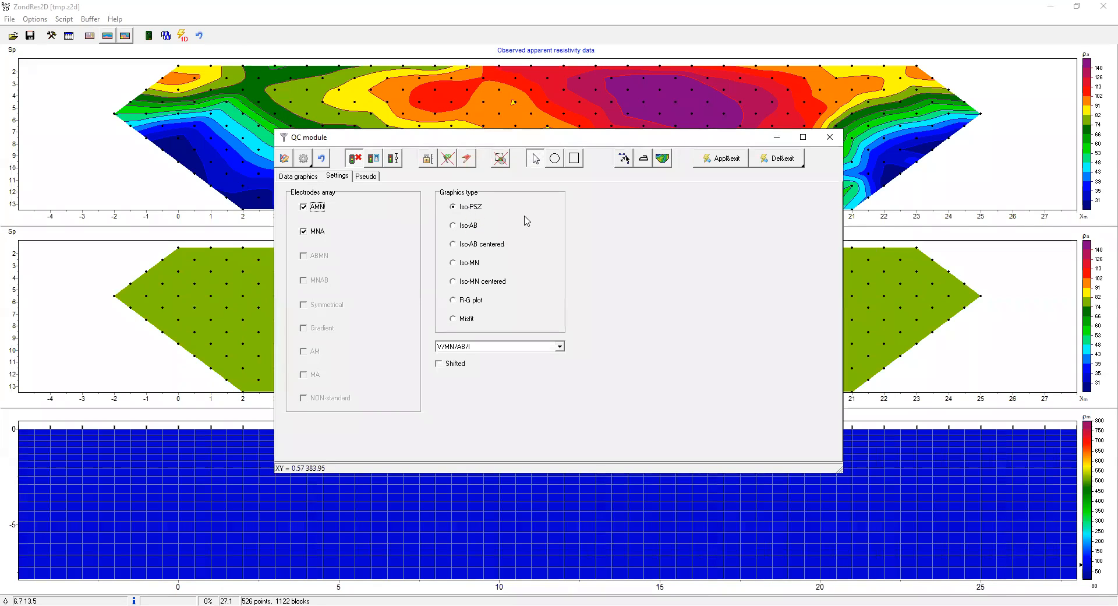
pyautogui.click(315, 180)
pyautogui.click(369, 178)
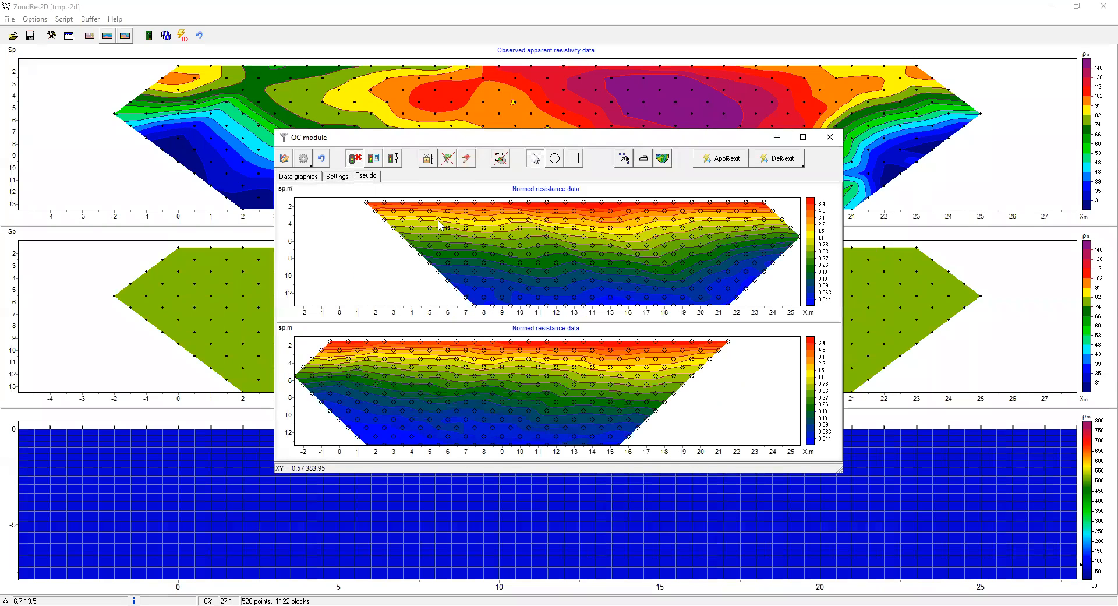
# Set the quality control graphics type to Iso-AB and view the normed resistance curves
pyautogui.click(343, 176)
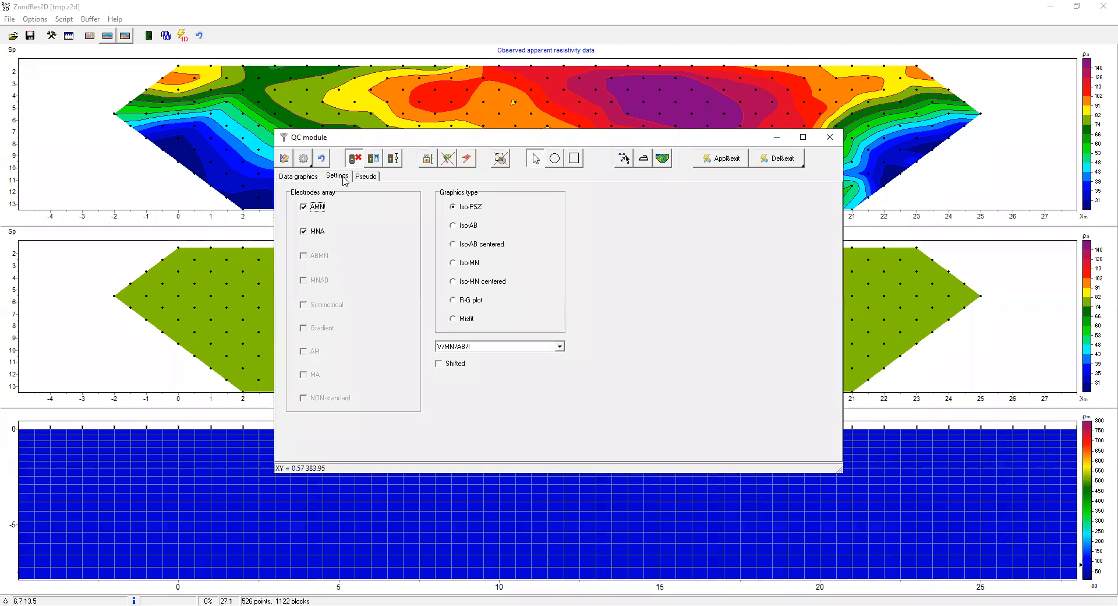
pyautogui.click(466, 230)
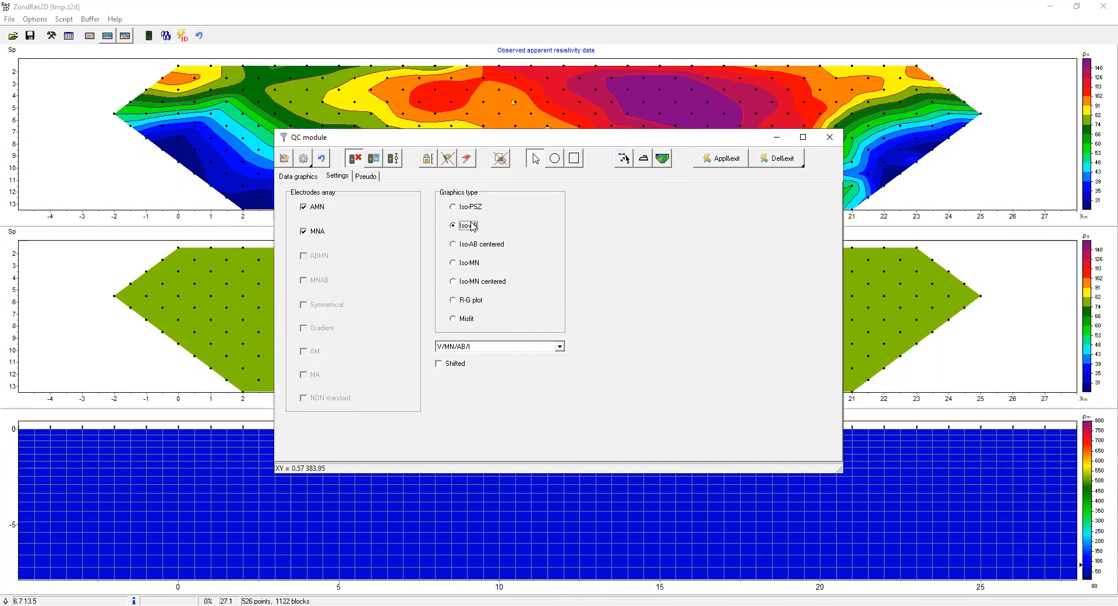
pyautogui.click(306, 178)
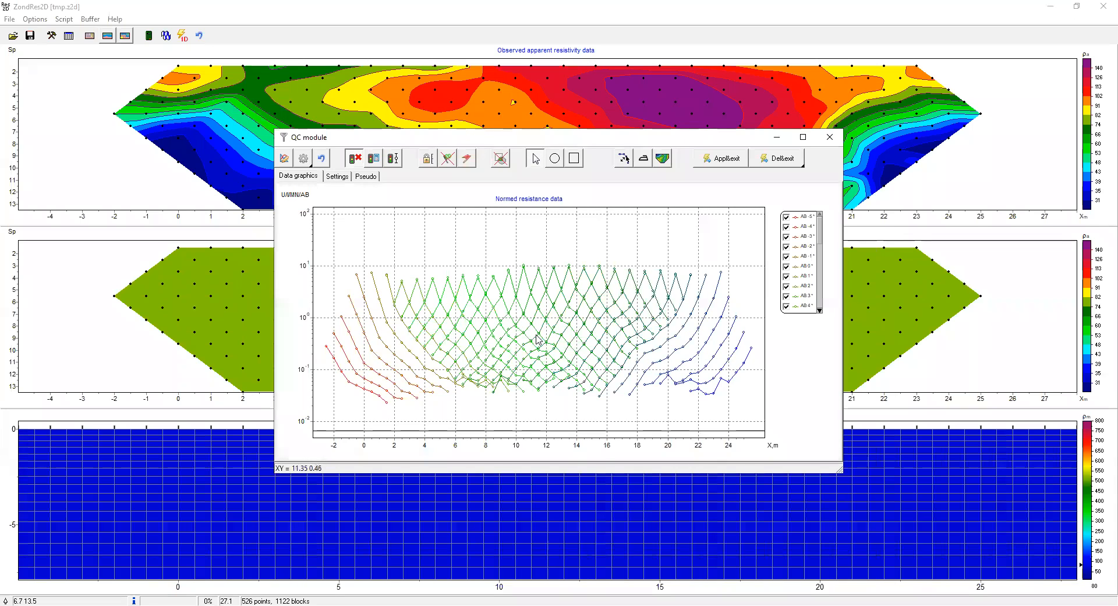
# Set the graphics type to Iso-MN and show only the curve of the first receiver dipole, MN 0 1
pyautogui.click(338, 177)
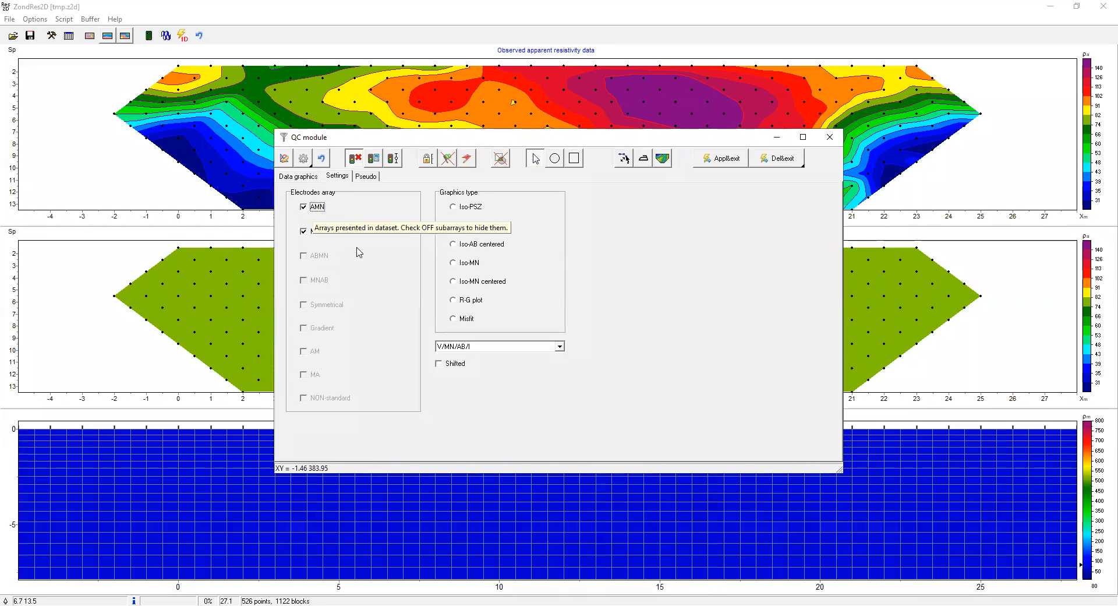
pyautogui.click(475, 265)
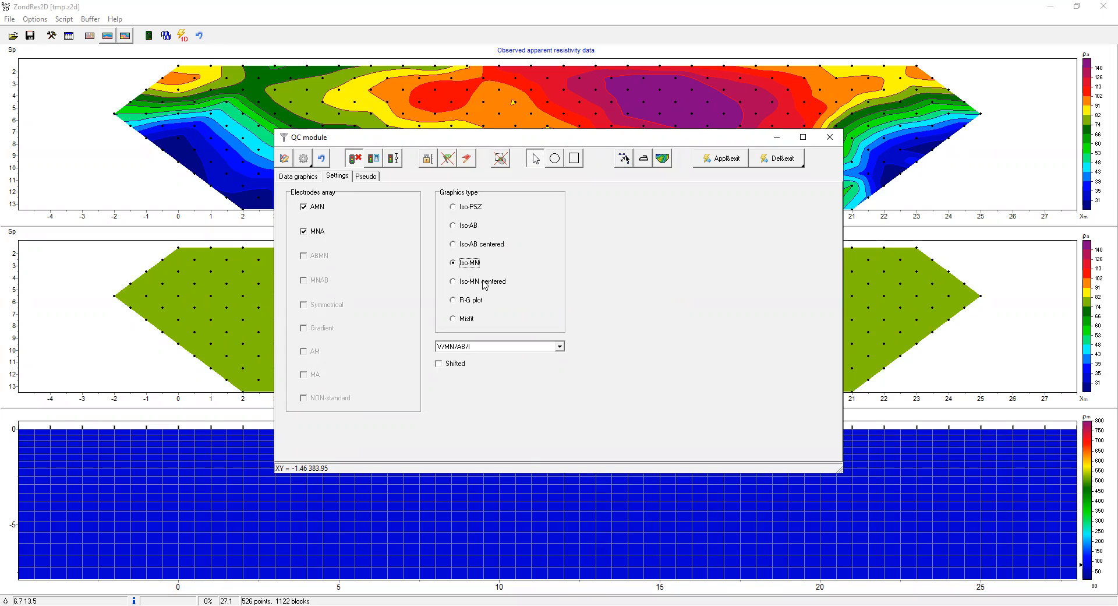
pyautogui.click(302, 176)
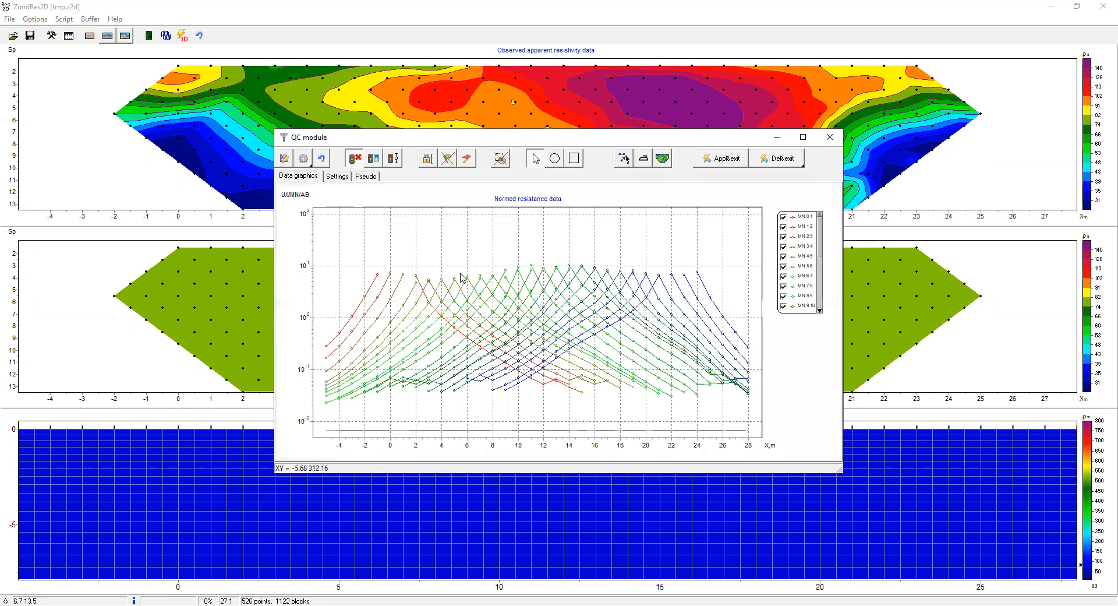
pyautogui.moveTo(426, 325)
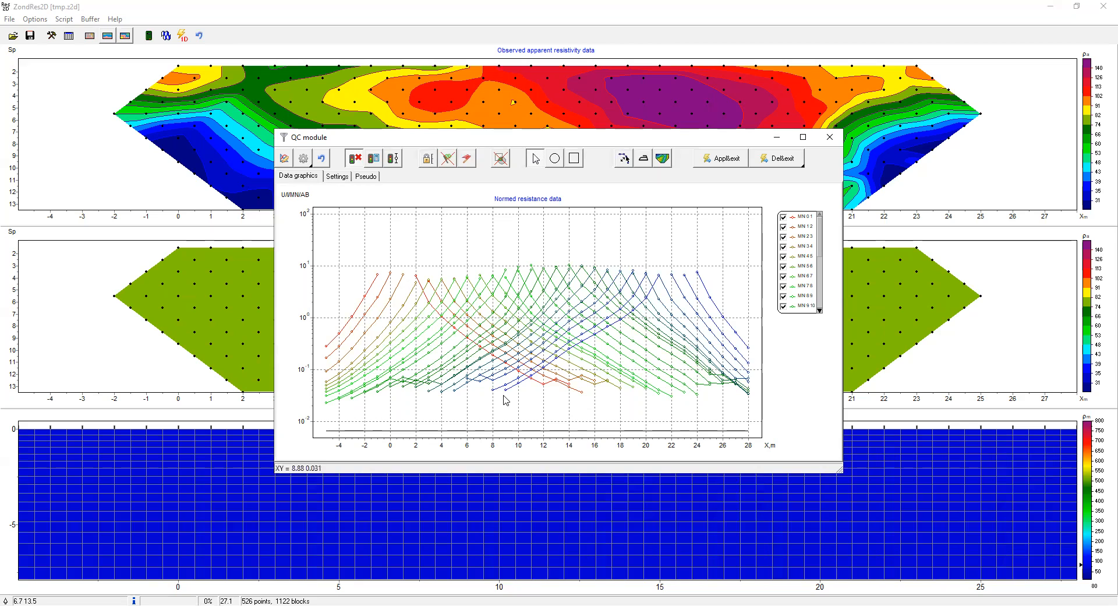
pyautogui.click(784, 218)
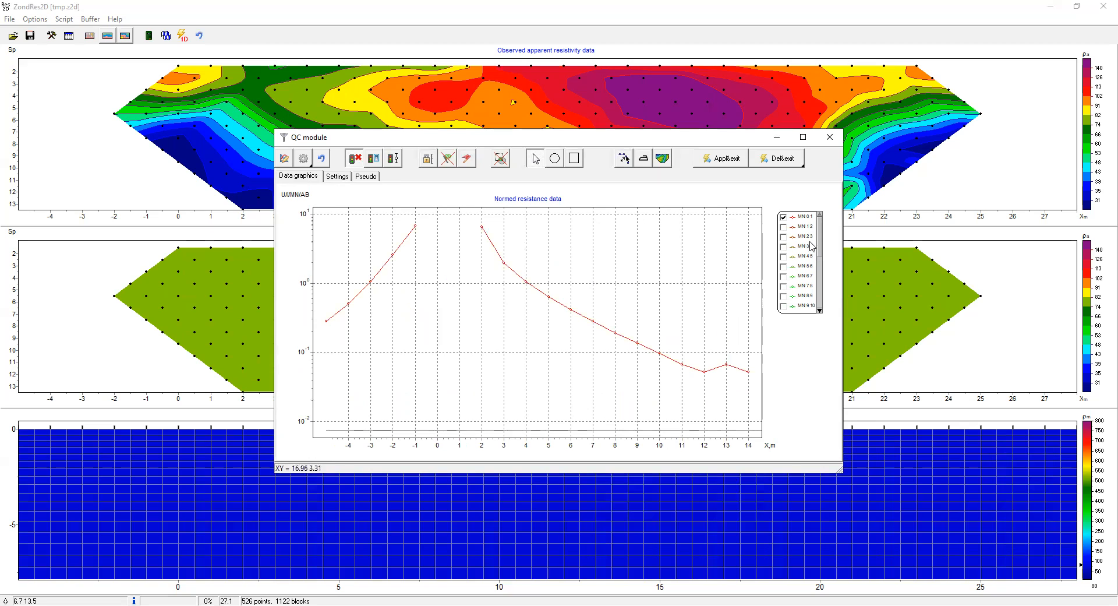
# Look through the normed resistance curves of all MN pairs one by one, returning to MN 0 1
pyautogui.scroll(-6, 788, 256)
pyautogui.scroll(-11, 788, 256)
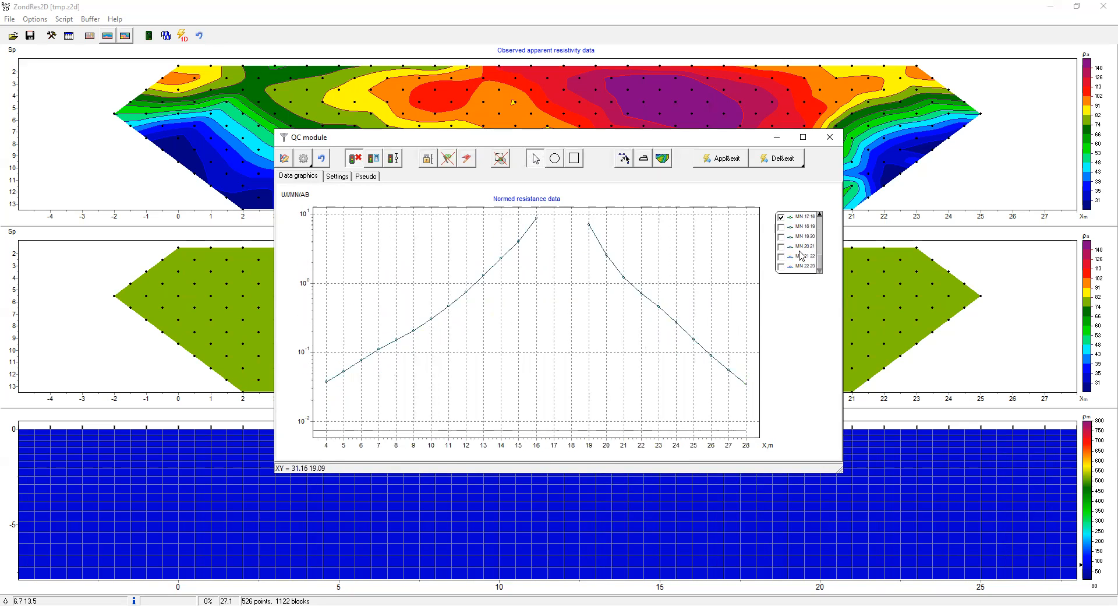
pyautogui.scroll(17, 801, 255)
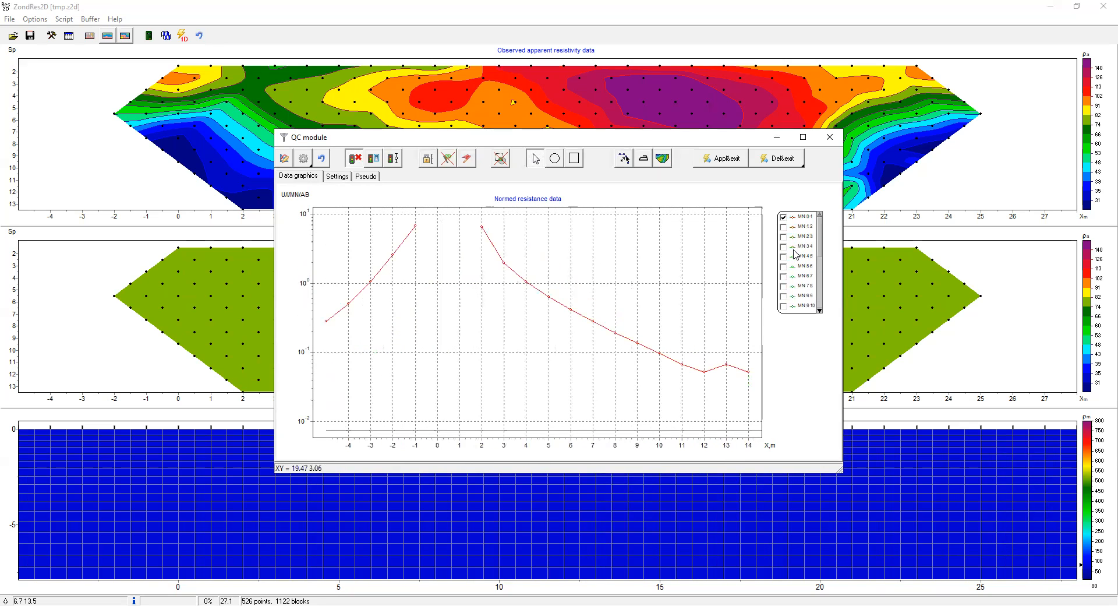
# Compare the MN 0 1 curve with MN 1 2 and MN 2 3 overlaid, then show only MN 0 1 again
pyautogui.click(784, 226)
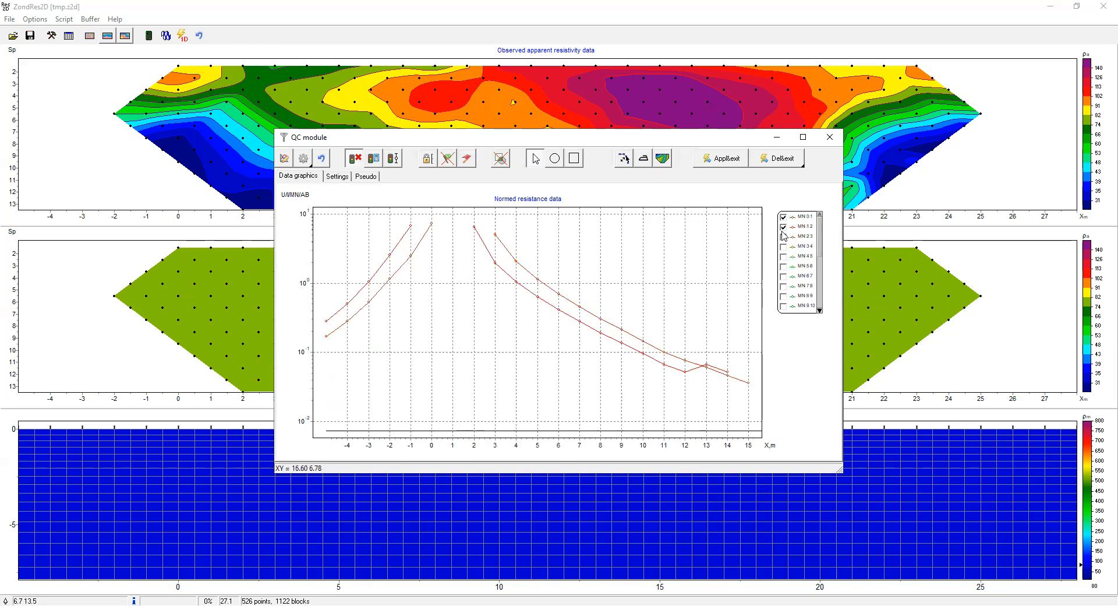
pyautogui.click(784, 236)
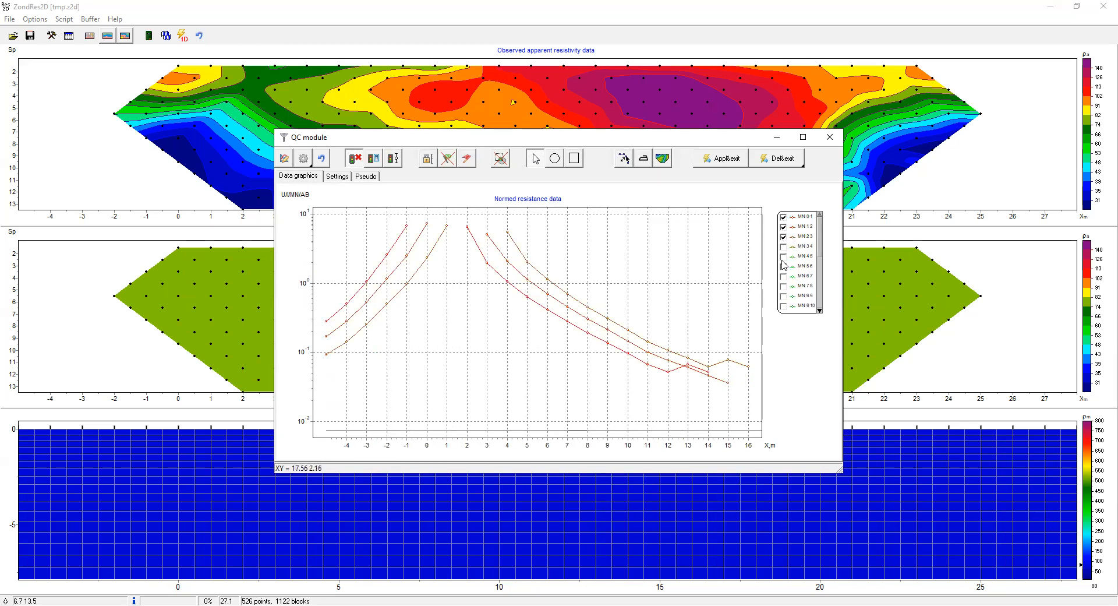
pyautogui.scroll(-8, 801, 258)
pyautogui.scroll(8, 801, 258)
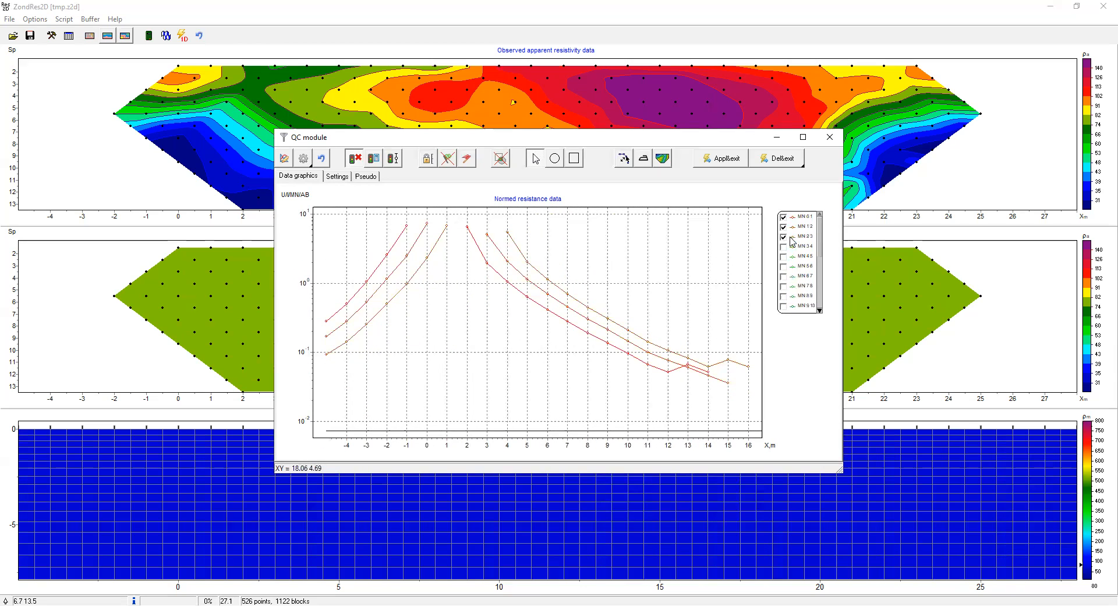
pyautogui.click(784, 237)
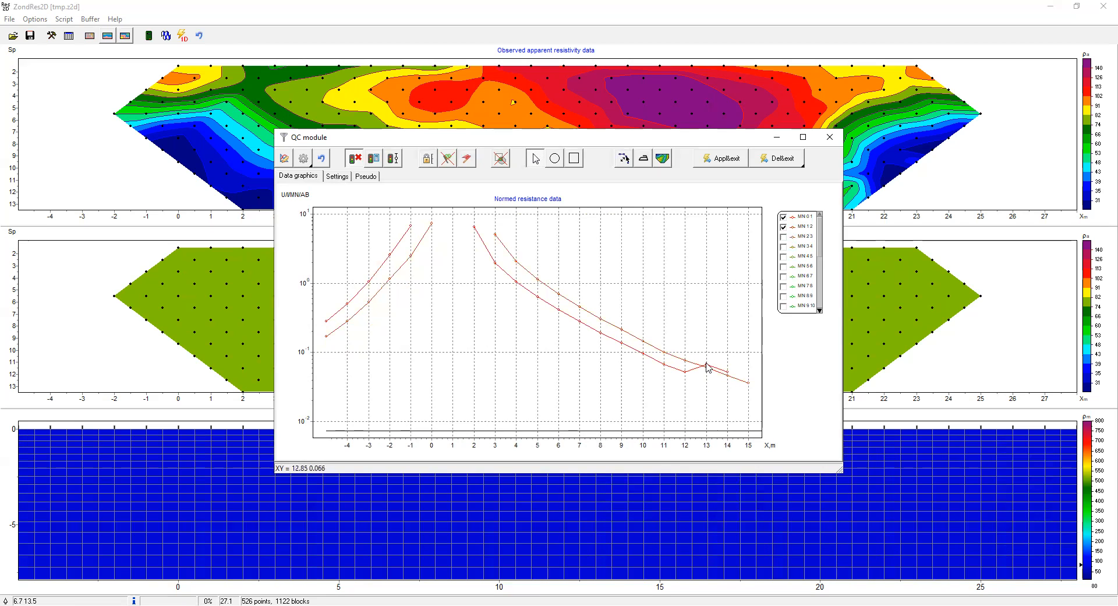
pyautogui.click(809, 228)
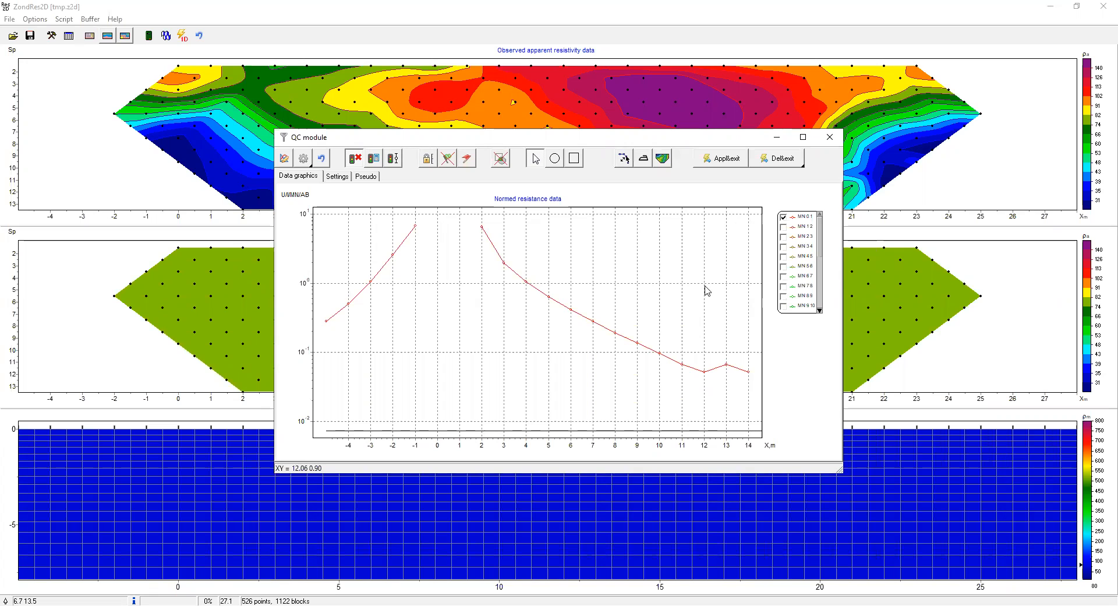
# Examine the single MN curves along the profile for kinks at their far ends, returning to MN 0 1
pyautogui.scroll(-3, 786, 266)
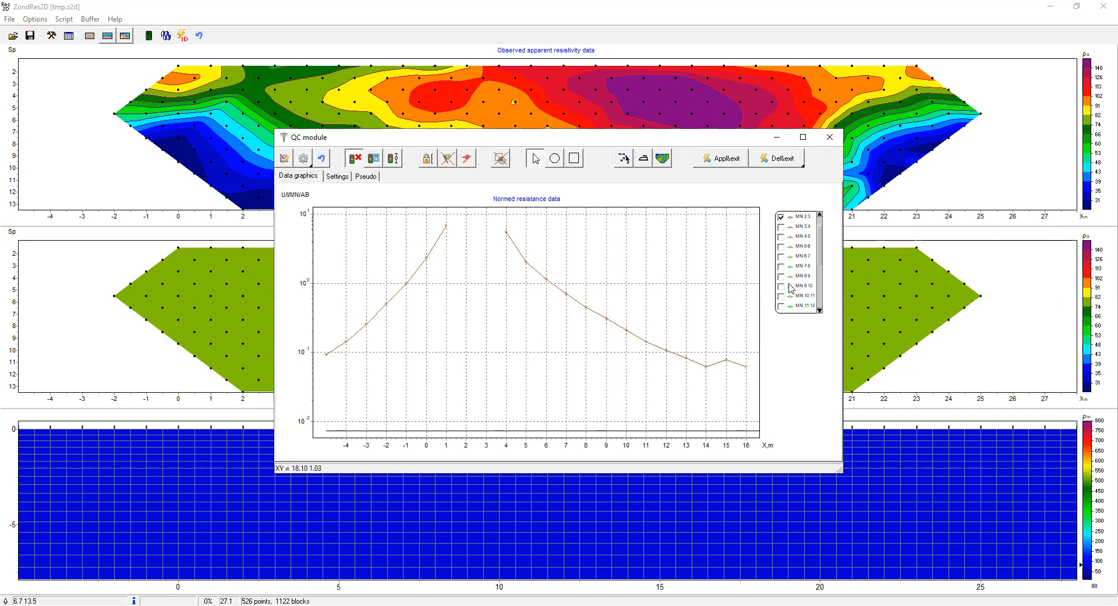
pyautogui.scroll(-5, 793, 270)
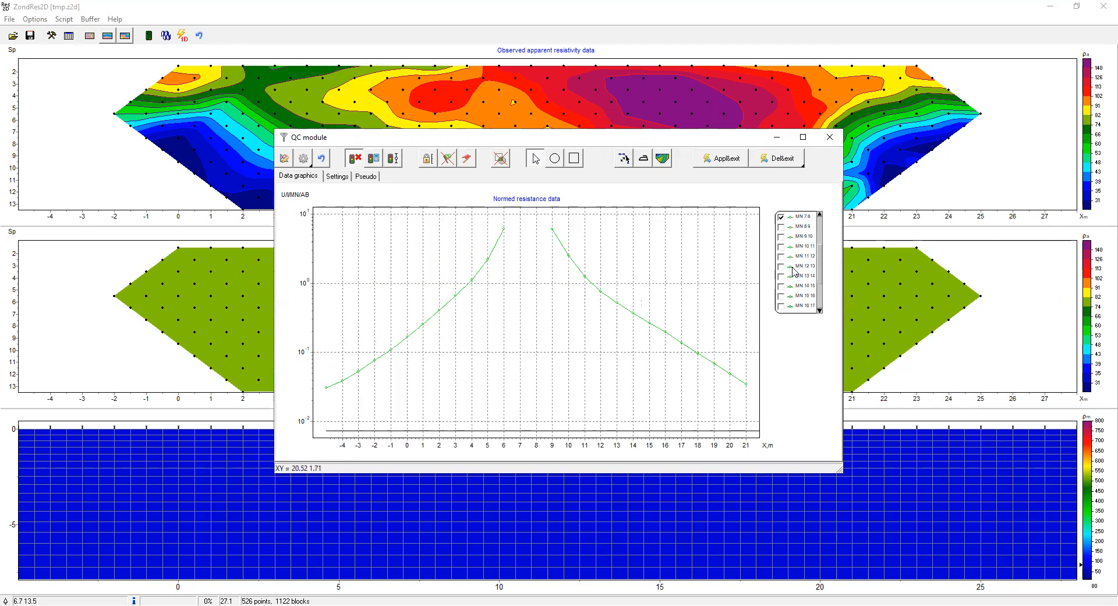
pyautogui.scroll(-6, 793, 271)
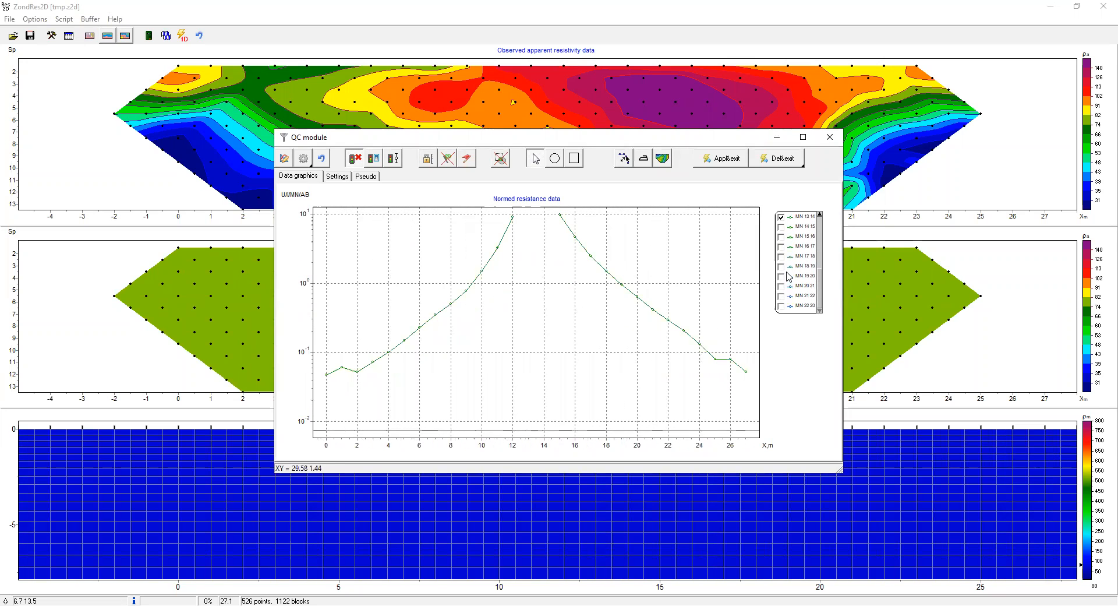
pyautogui.scroll(4, 789, 271)
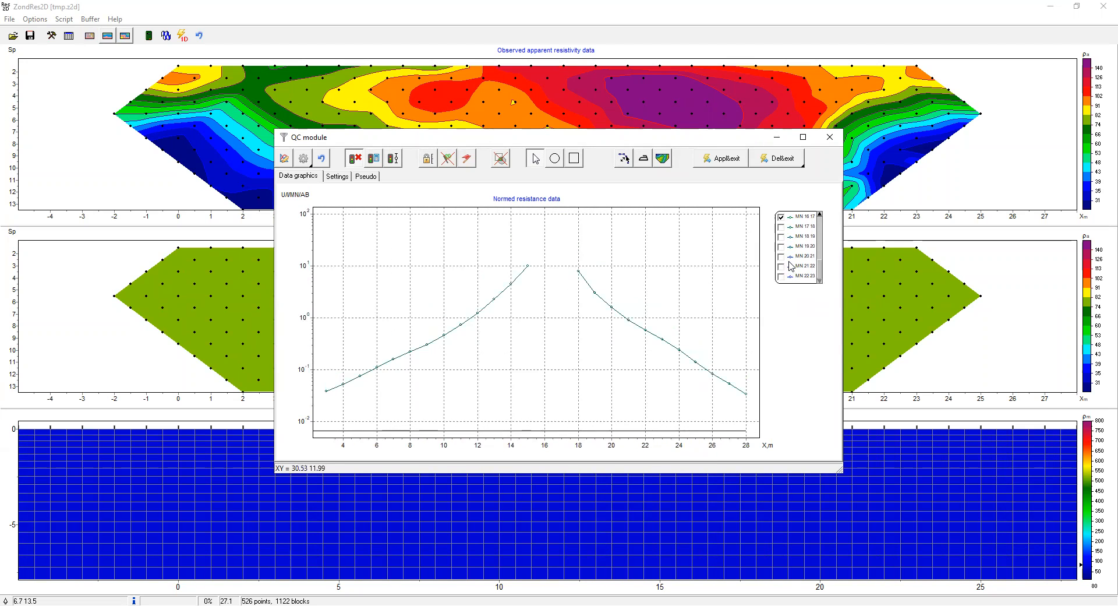
pyautogui.scroll(10, 791, 266)
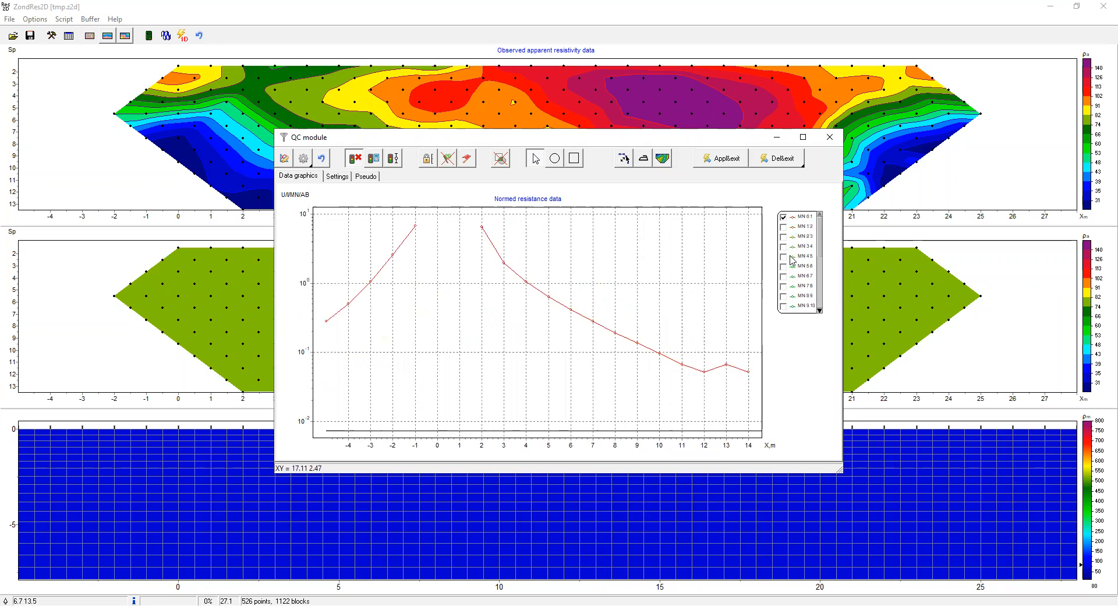
# With the circular selection tool, mark the MN 0 1 points at X 13 and 14 m as bad
pyautogui.click(554, 159)
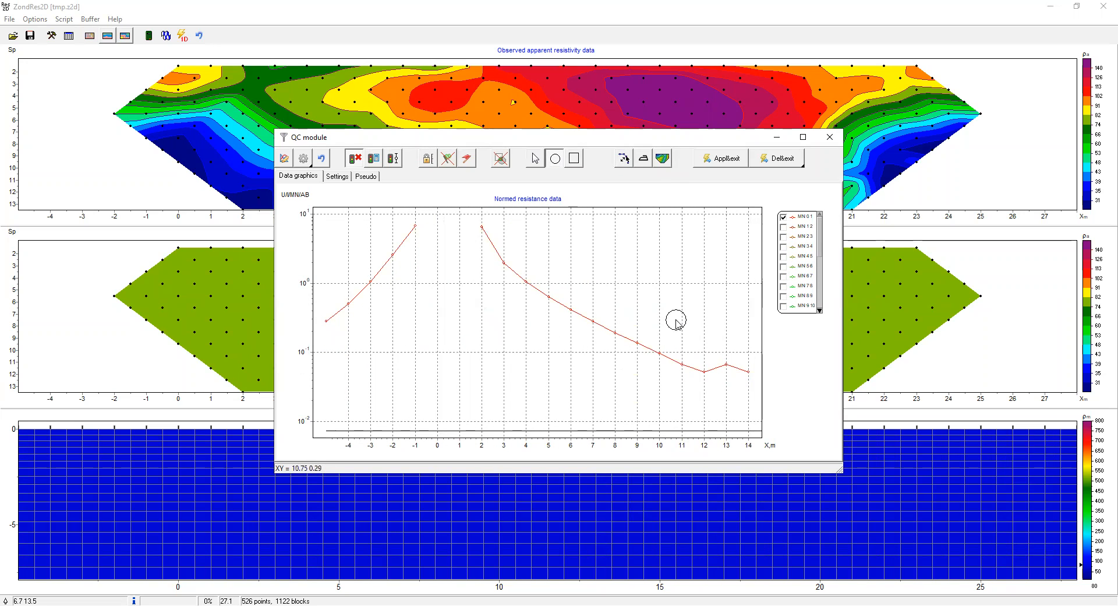
pyautogui.click(720, 366)
pyautogui.click(746, 372)
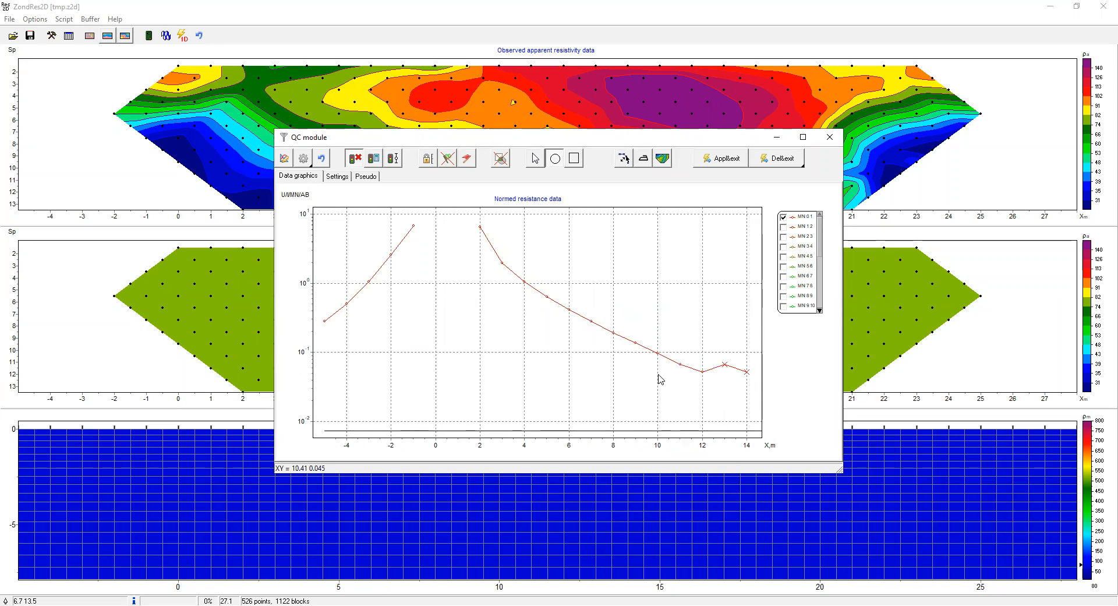
# Check MN 1 2, then mark the last two points of MN 2 3 and the end point of MN 3 4 as bad
pyautogui.scroll(-1, 792, 268)
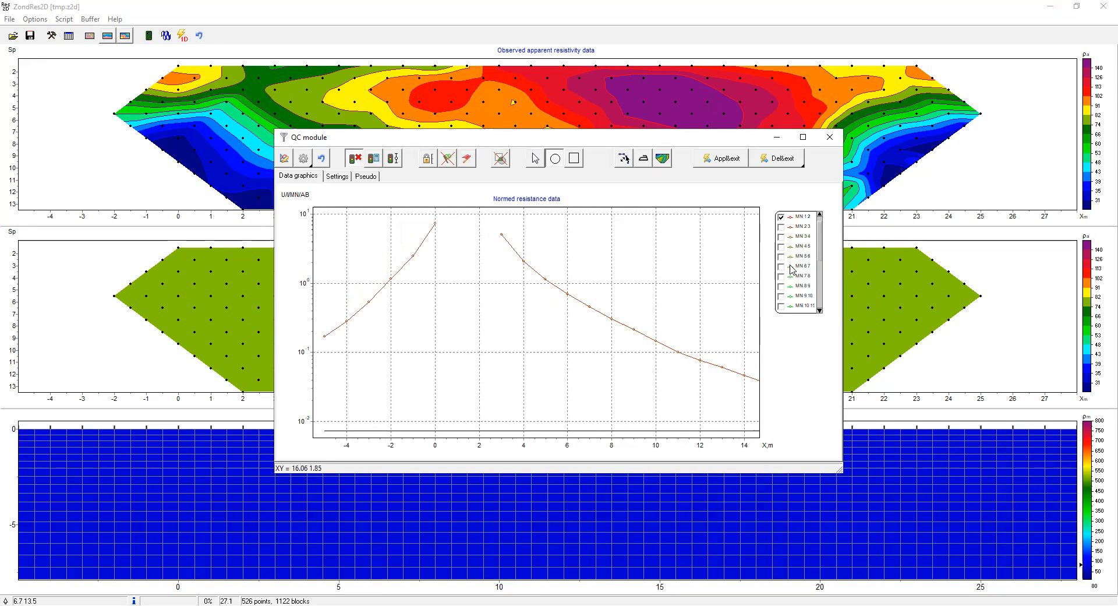
pyautogui.click(551, 355)
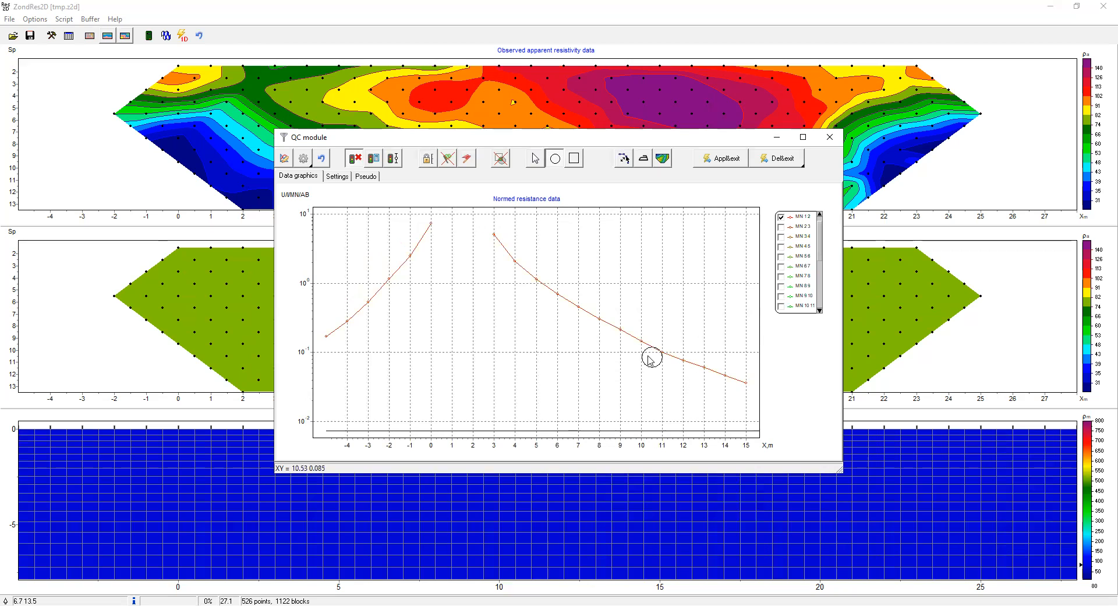
pyautogui.scroll(-1, 799, 282)
pyautogui.click(726, 359)
pyautogui.click(746, 366)
pyautogui.scroll(-1, 786, 263)
pyautogui.click(740, 369)
# Mark the outlying points at both ends of the MN 11 12 curve as bad
pyautogui.scroll(-1, 796, 281)
pyautogui.scroll(-4, 789, 285)
pyautogui.scroll(-1, 786, 290)
pyautogui.scroll(-2, 788, 291)
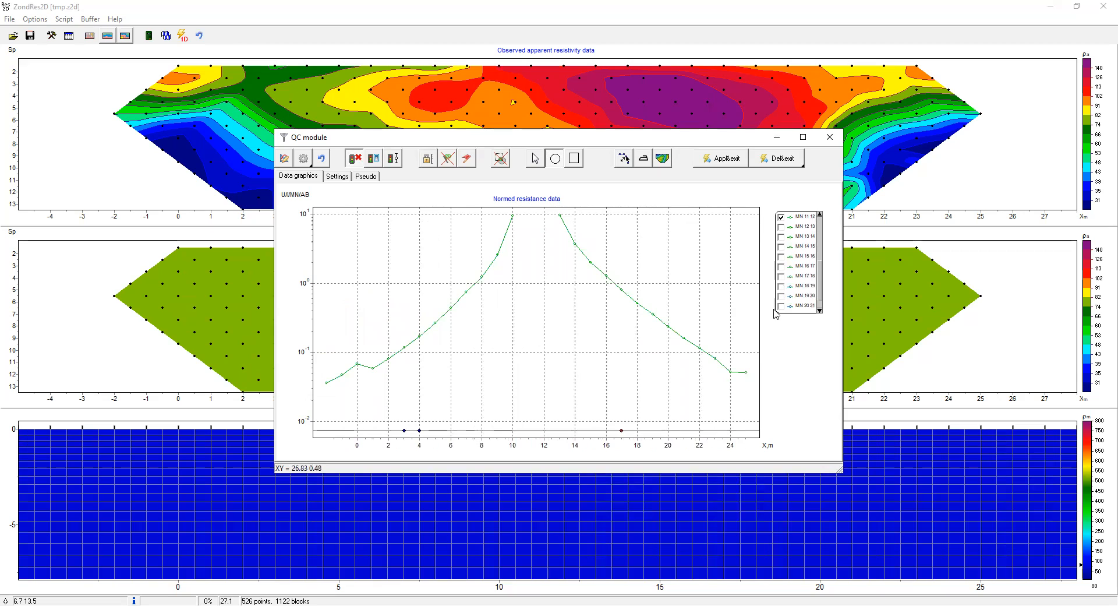
pyautogui.click(746, 375)
pyautogui.moveTo(401, 332); pyautogui.dragTo(326, 382)
# Mark the MN 12 13 points at X -1, 0, 1 and 26 m as bad
pyautogui.scroll(-1, 805, 259)
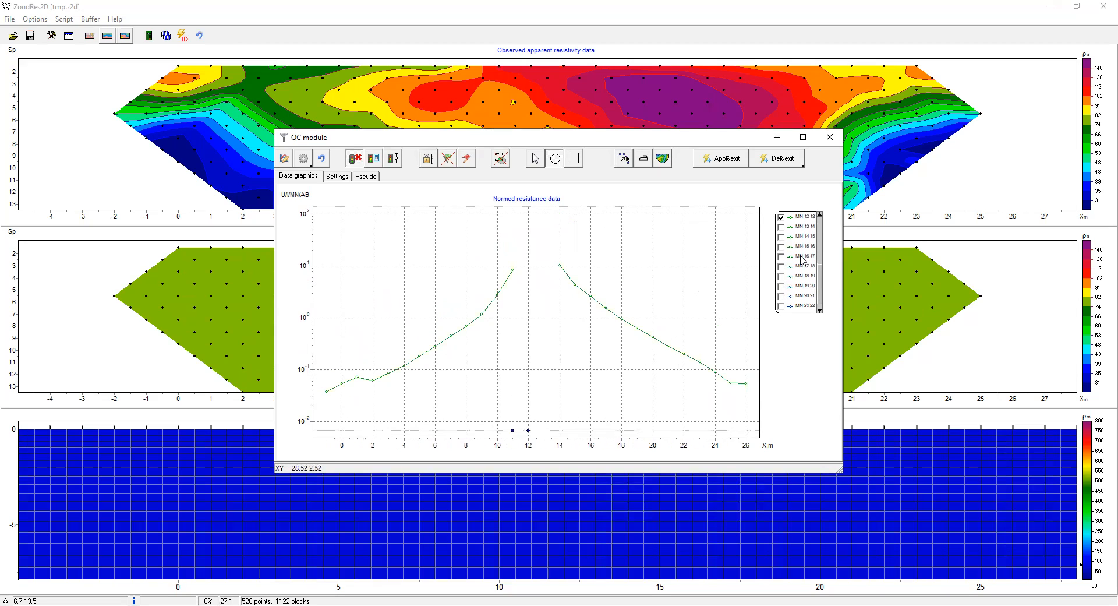
pyautogui.click(745, 384)
pyautogui.click(357, 376)
pyautogui.click(337, 388)
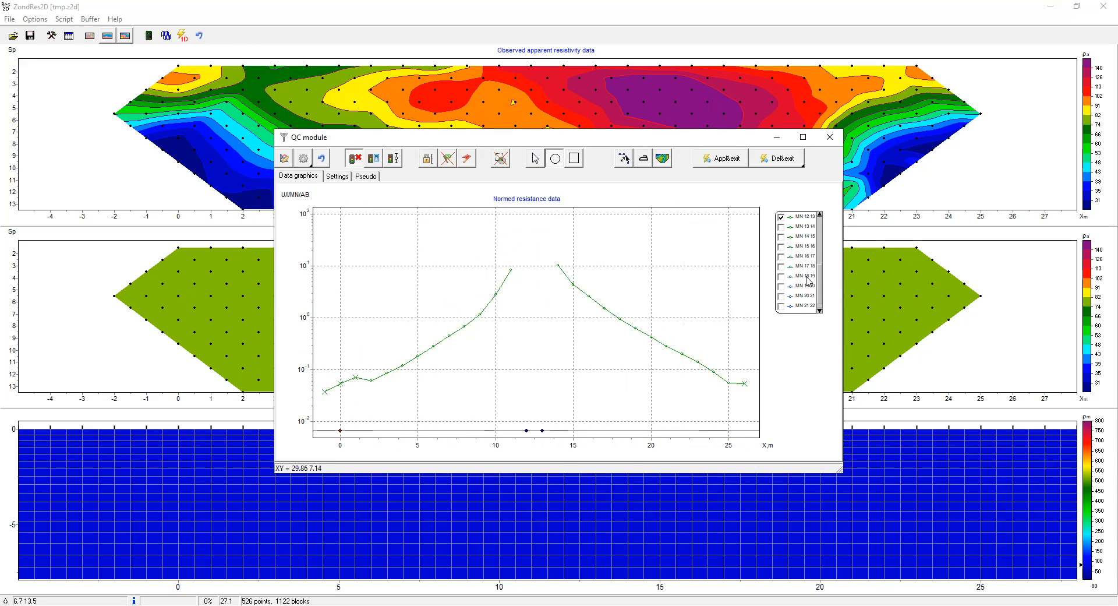
# Mark the MN 13 14 points at X 0, 1, 26 and 27 m as bad
pyautogui.scroll(-1, 799, 270)
pyautogui.moveTo(702, 288); pyautogui.dragTo(608, 342)
pyautogui.click(734, 359)
pyautogui.click(746, 376)
pyautogui.click(330, 376)
pyautogui.click(341, 368)
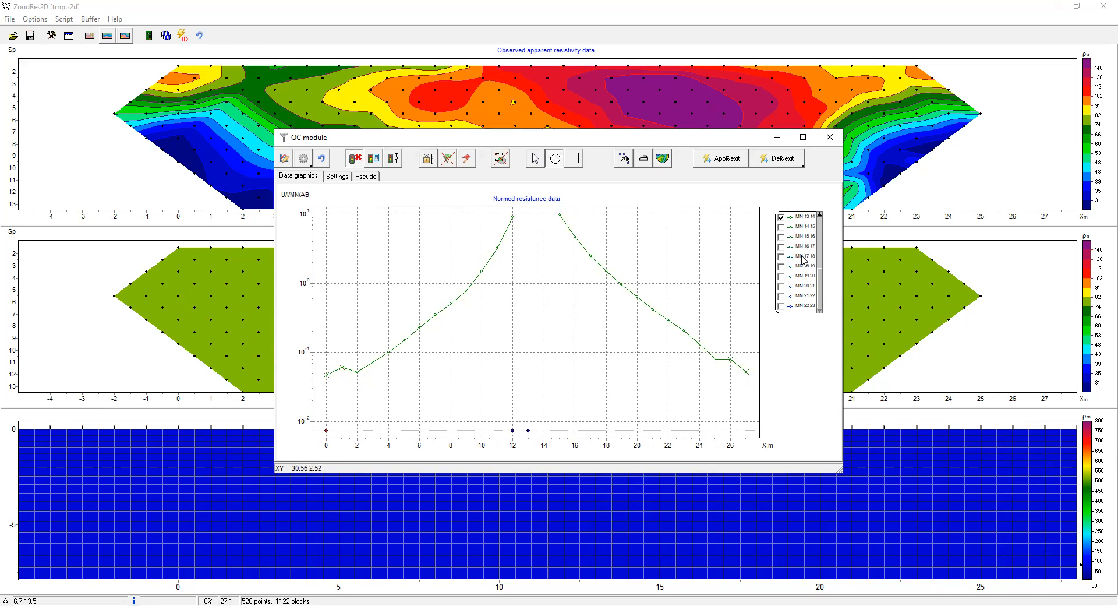
# Mark the MN 14 15 points at X 1, 2, 27 and 28 m as bad
pyautogui.scroll(-1, 803, 260)
pyautogui.click(734, 369)
pyautogui.click(745, 378)
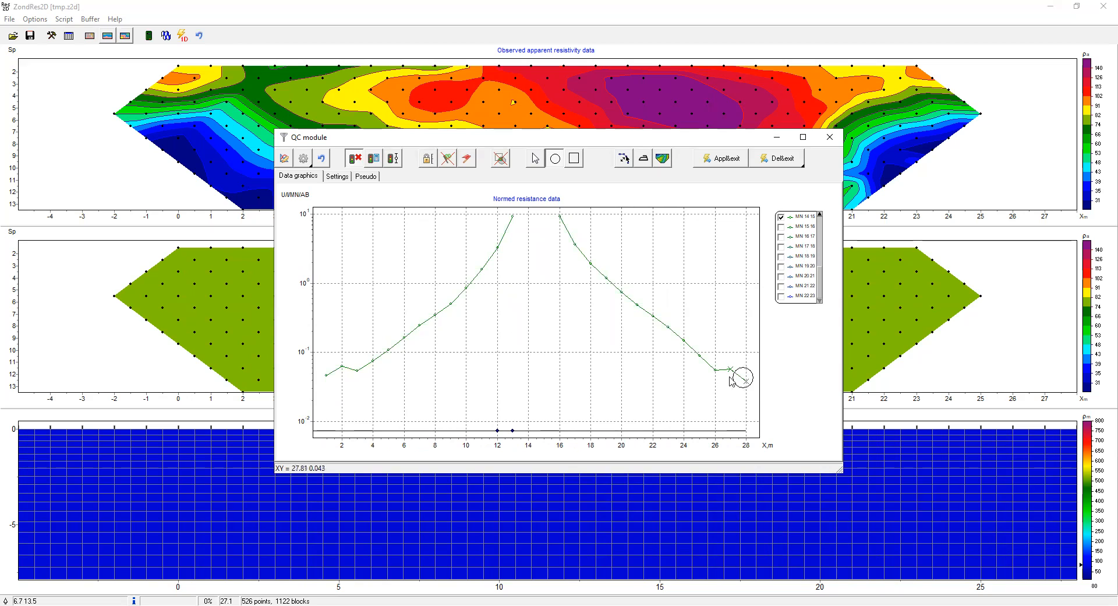
pyautogui.click(338, 367)
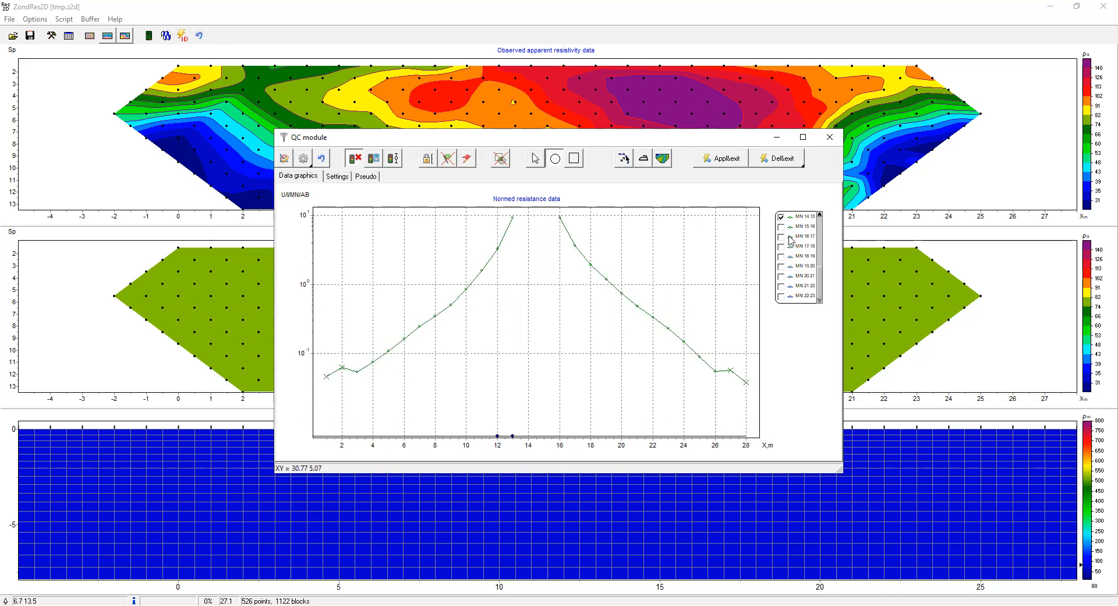
# Mark the MN 15 16 points at X 2, 3, 27 and 28 m as bad
pyautogui.scroll(-1, 791, 240)
pyautogui.click(734, 366)
pyautogui.click(741, 375)
pyautogui.click(358, 365)
pyautogui.click(344, 377)
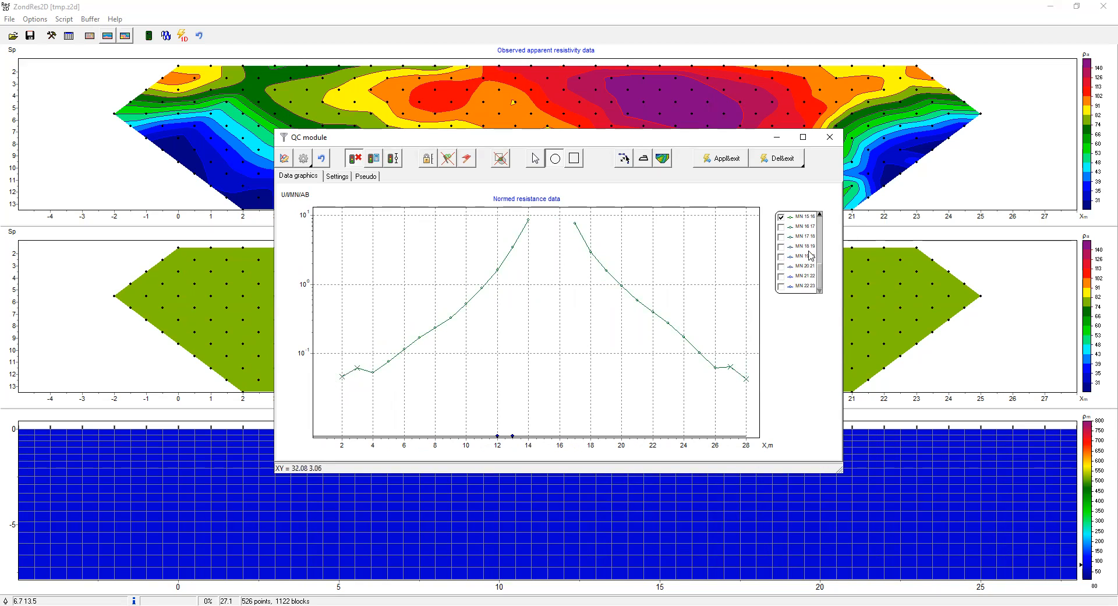
# Skip past the following curves to MN 20 21 and mark its first point at X 7 m as bad
pyautogui.scroll(-1, 811, 255)
pyautogui.scroll(-2, 793, 272)
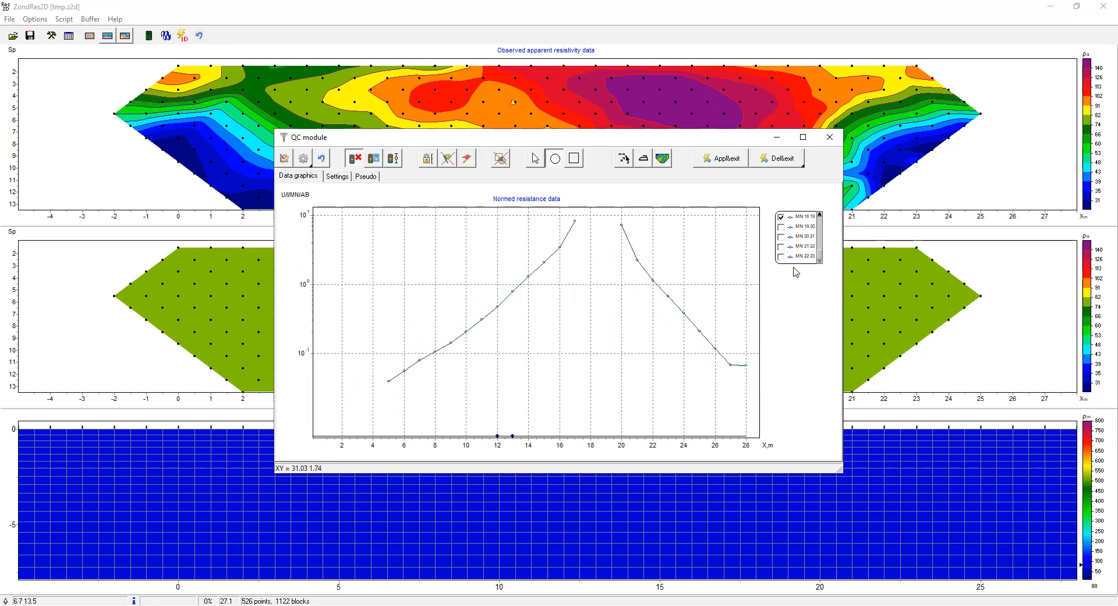
pyautogui.scroll(-1, 781, 277)
pyautogui.scroll(-1, 798, 232)
pyautogui.click(420, 358)
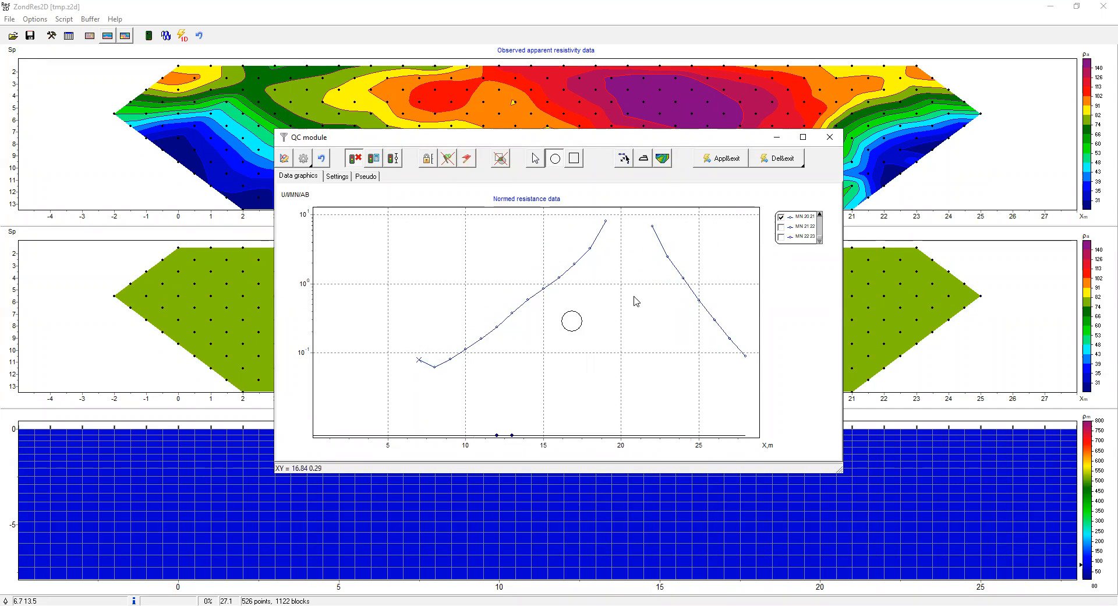
# Check the last curves through MN 22 23, return to MN 0 1, and leave the quality control module with the marked points deleted
pyautogui.scroll(-1, 788, 229)
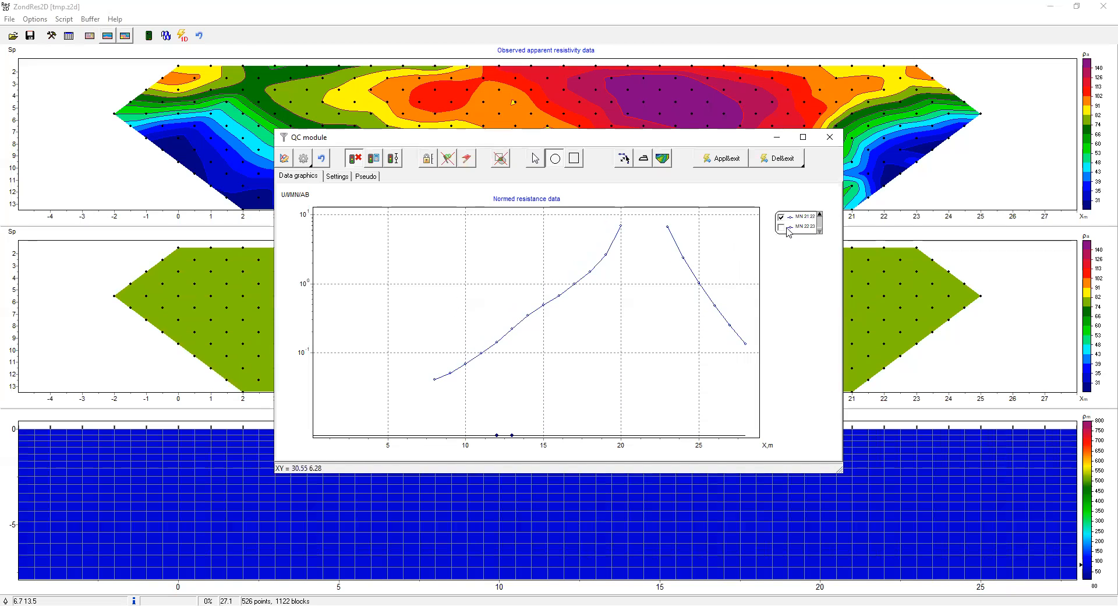
pyautogui.scroll(-1, 793, 223)
pyautogui.scroll(20, 792, 230)
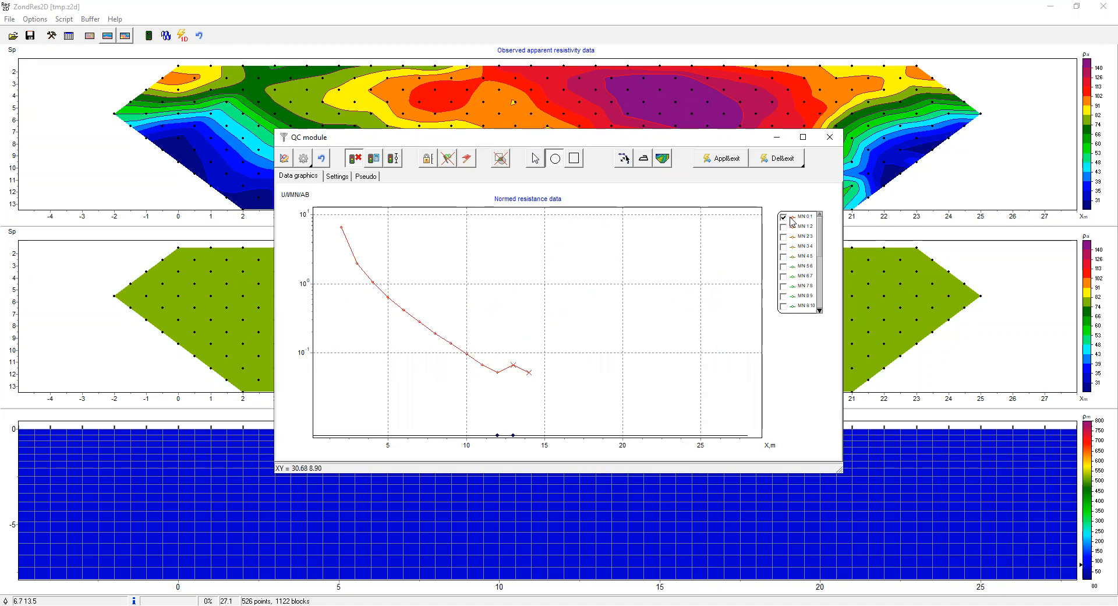
pyautogui.scroll(1, 791, 219)
pyautogui.moveTo(640, 297); pyautogui.dragTo(481, 364)
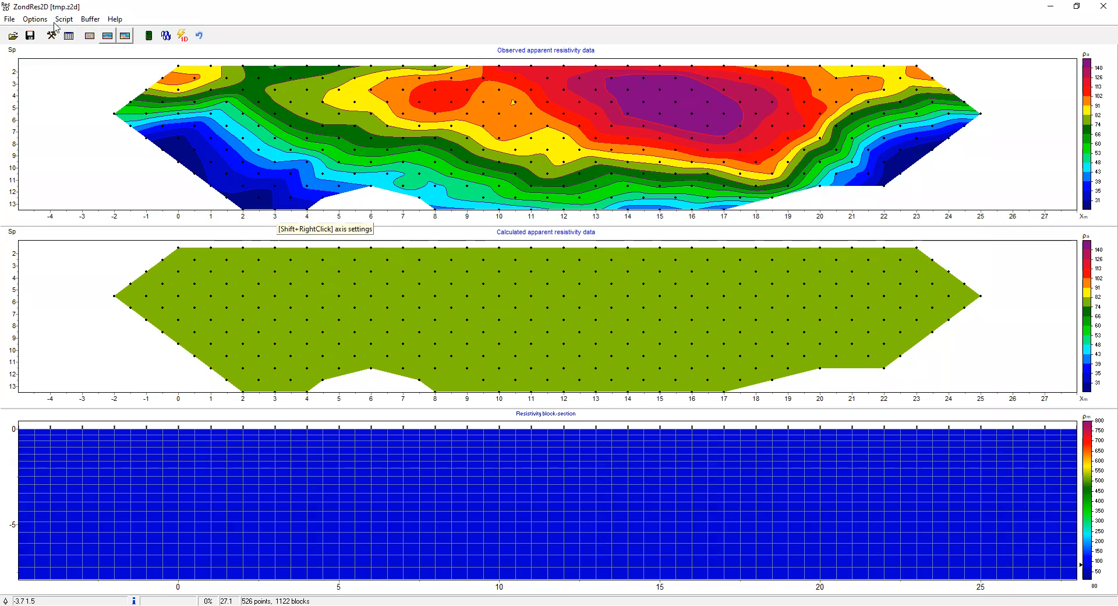
# Reopen the quality control module and check the cleaned resistance curves of all MN pairs
pyautogui.click(36, 19)
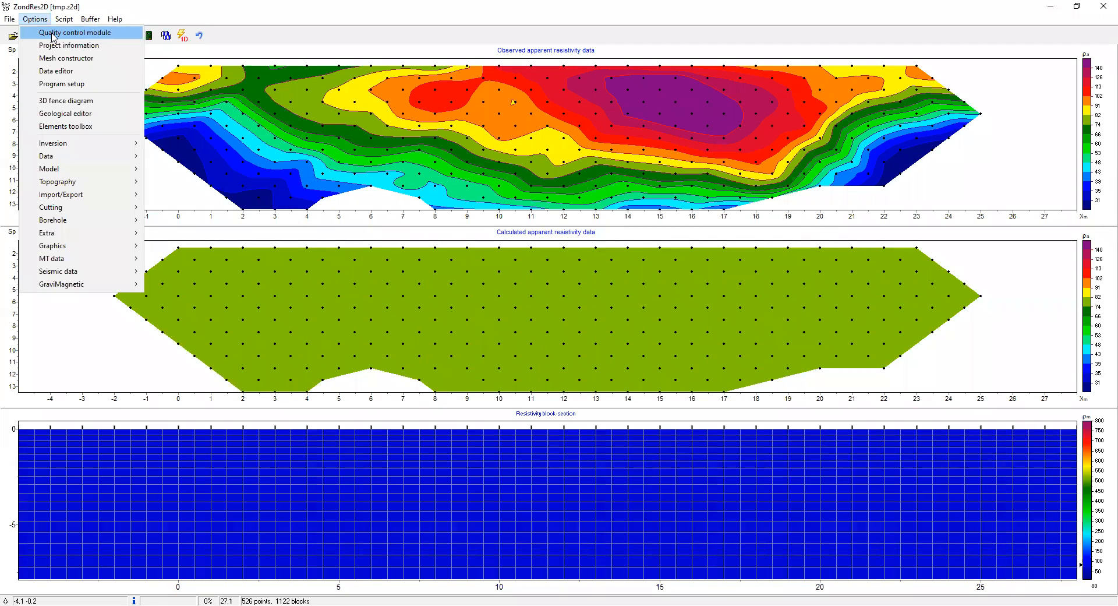
pyautogui.press('Return')
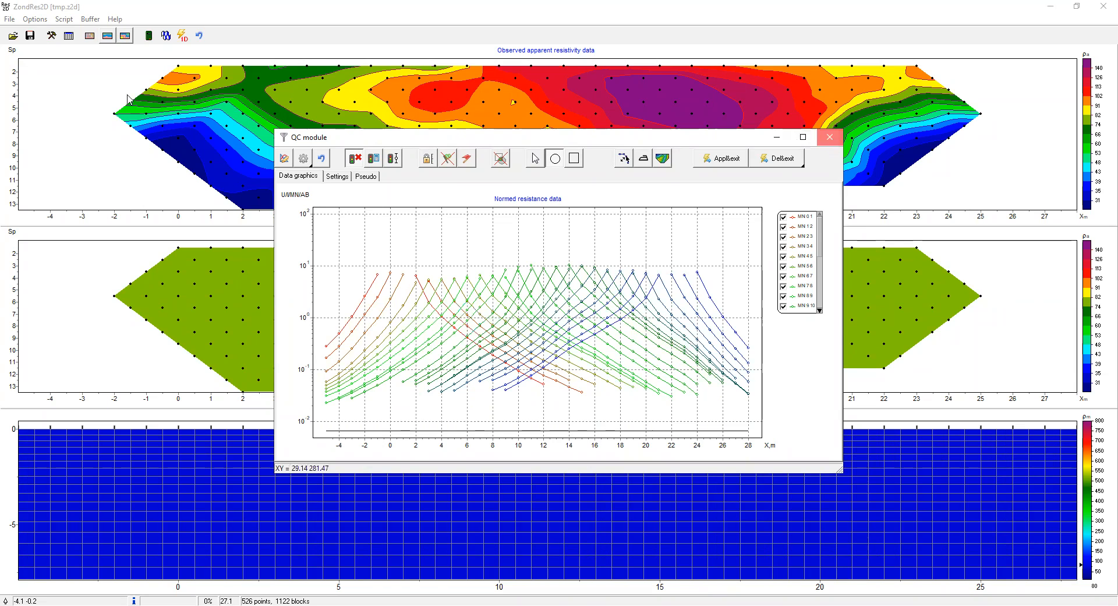
# In the model inversion settings, disable the smoothing factor, set the smoothness ratio to 0.5 and apply
pyautogui.click(52, 37)
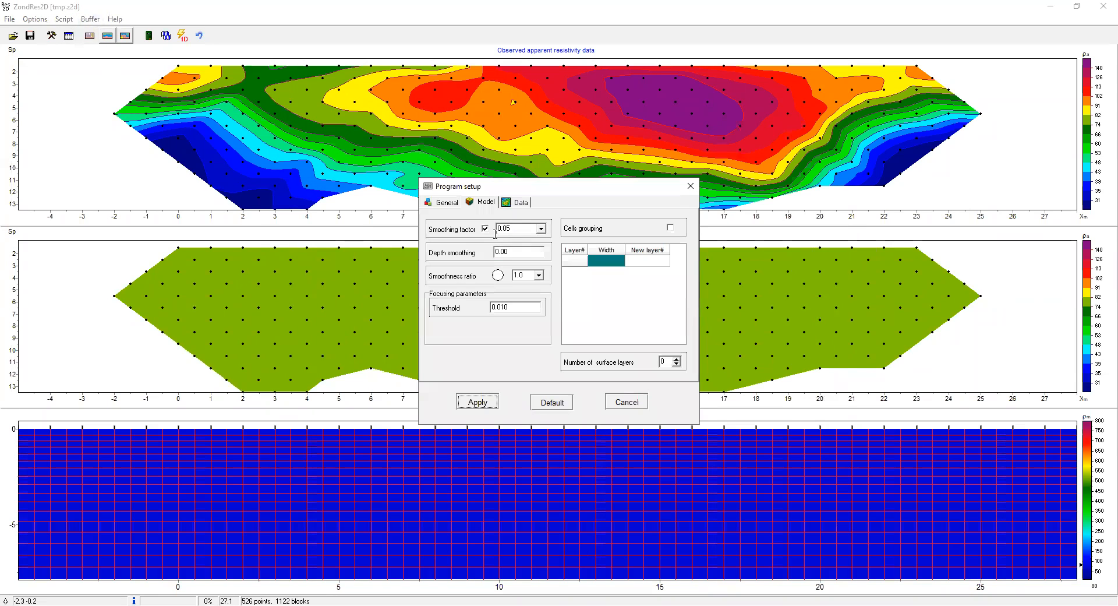
pyautogui.click(485, 230)
pyautogui.click(541, 277)
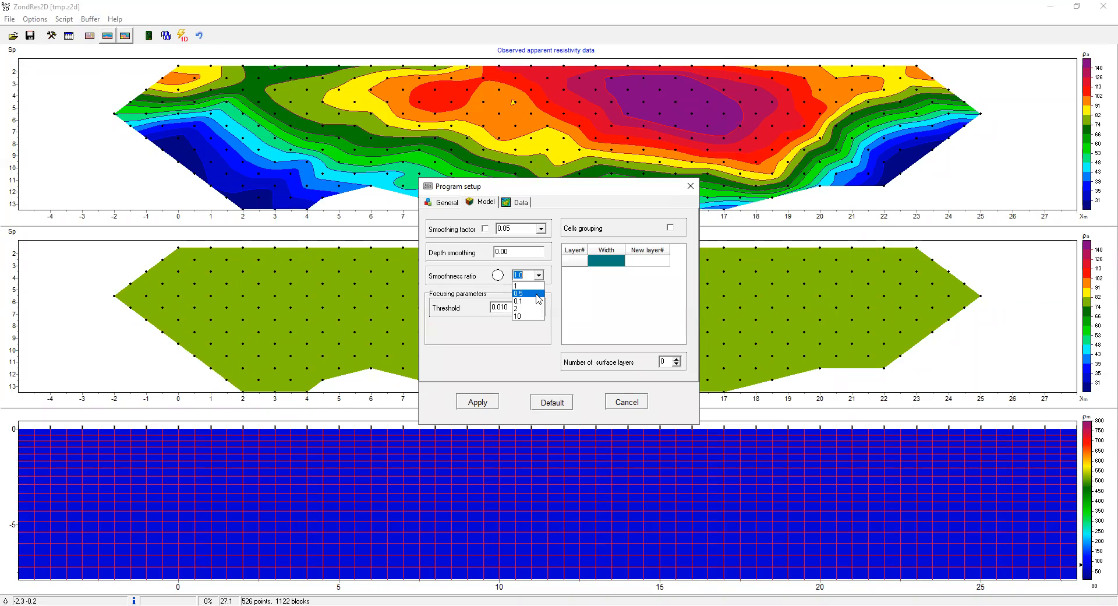
pyautogui.click(524, 294)
pyautogui.click(492, 404)
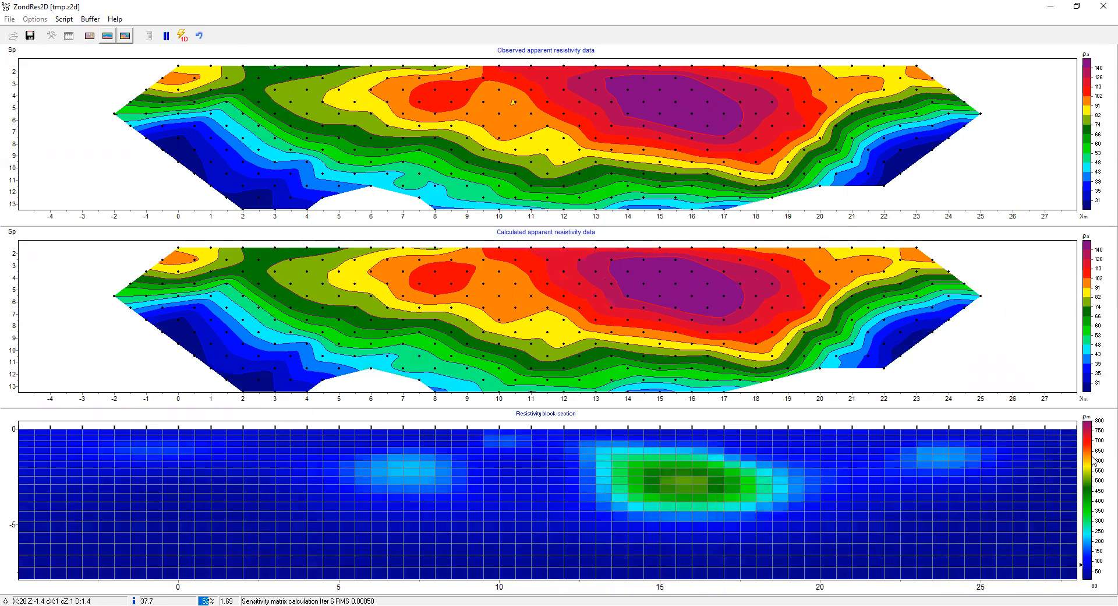
# Switch the colour scale of the resistivity block-section to automatic range
pyautogui.rightClick(1075, 458)
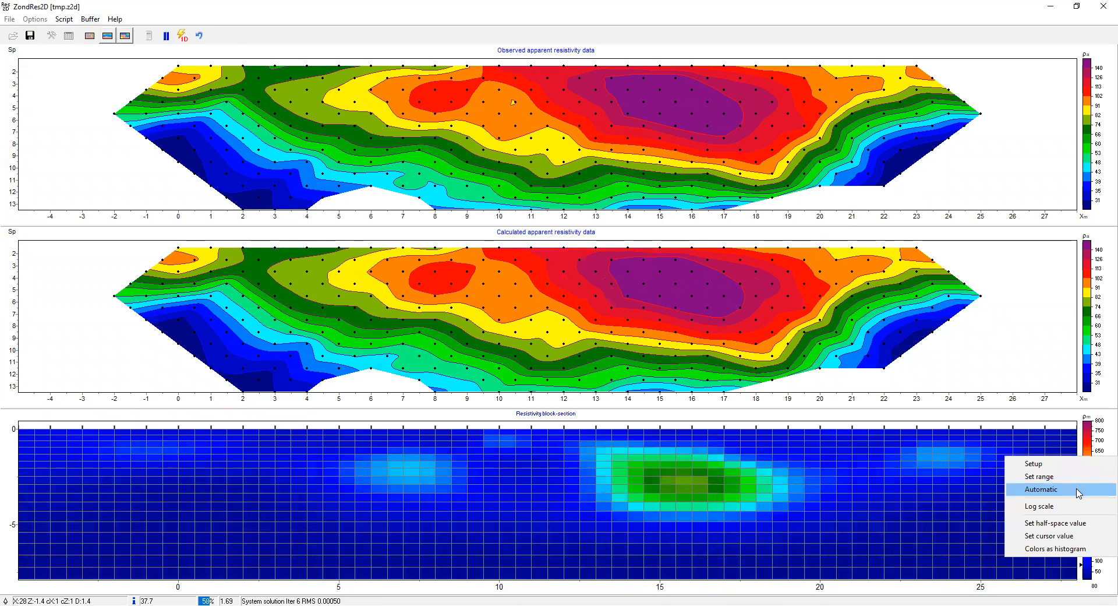
pyautogui.click(1078, 493)
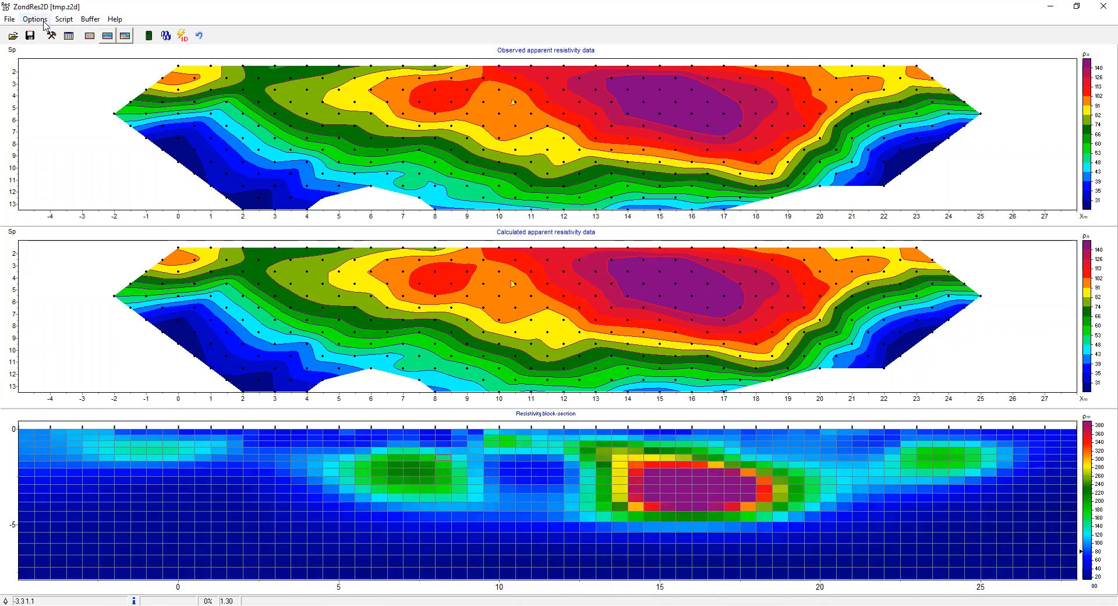
# Cut the resistivity section's side and lower corners so it is limited to the area covered by the data
pyautogui.click(44, 22)
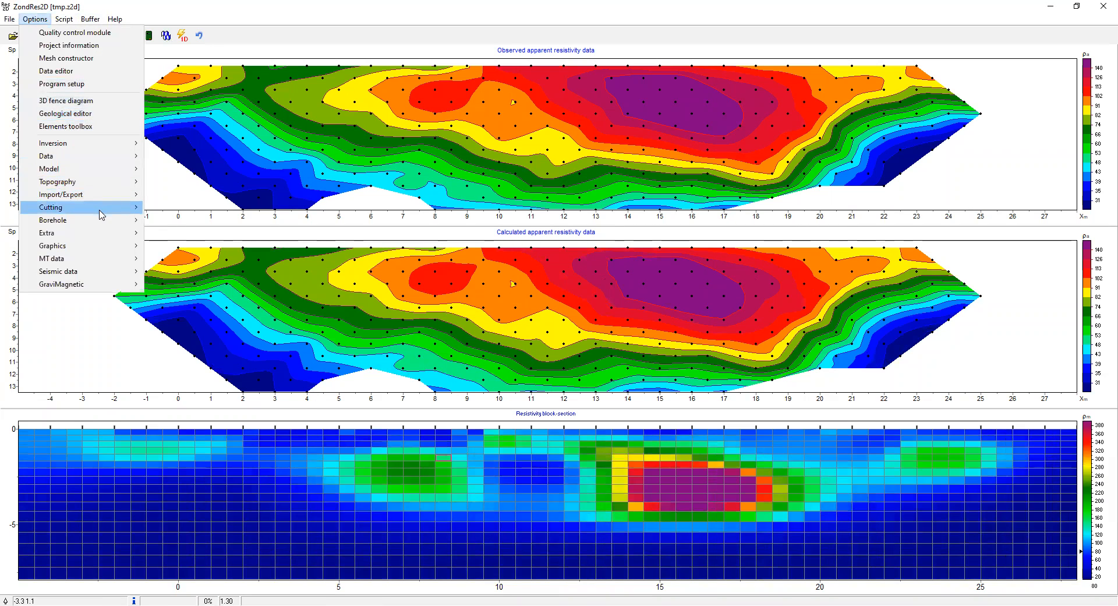
pyautogui.moveTo(100, 211)
pyautogui.click(194, 249)
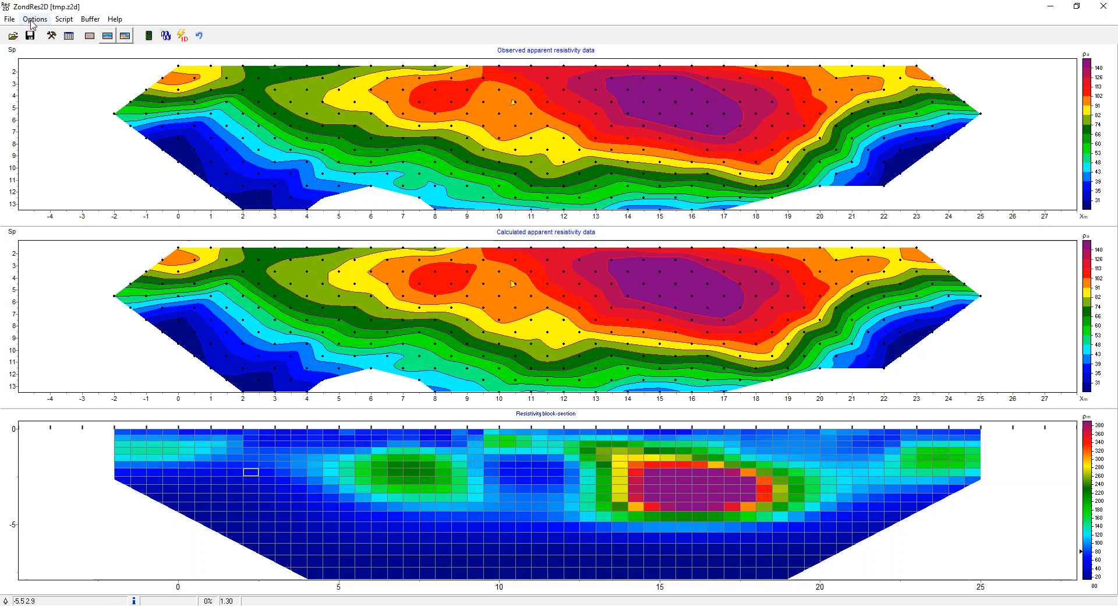
# Display the resistivity model as a smooth-section and switch it to a contour-section
pyautogui.hotkey('alt', 'o')
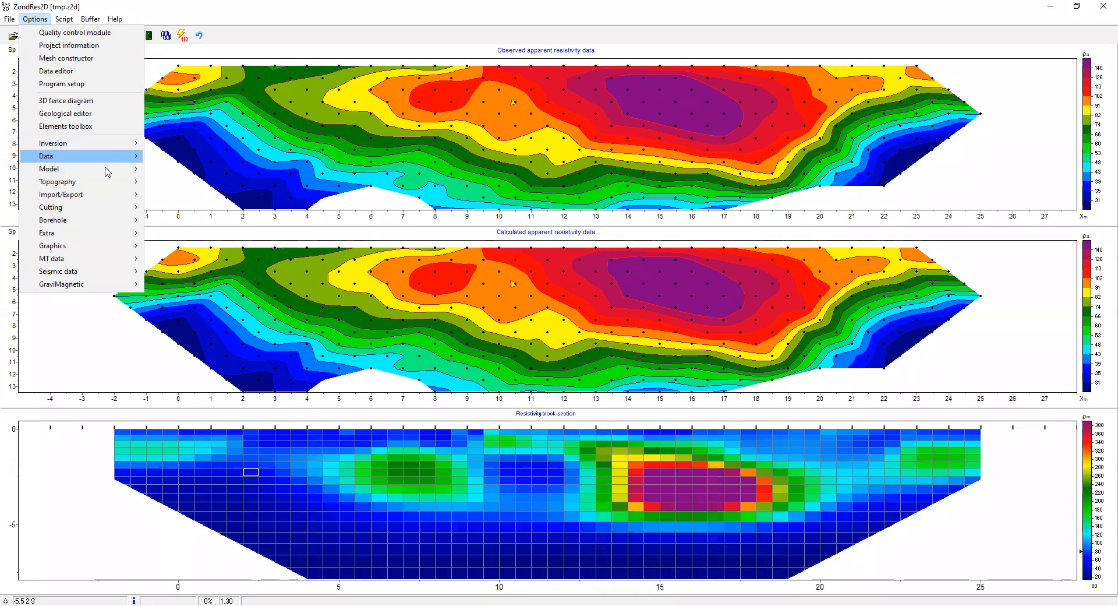
pyautogui.press('Down')
pyautogui.press('Right')
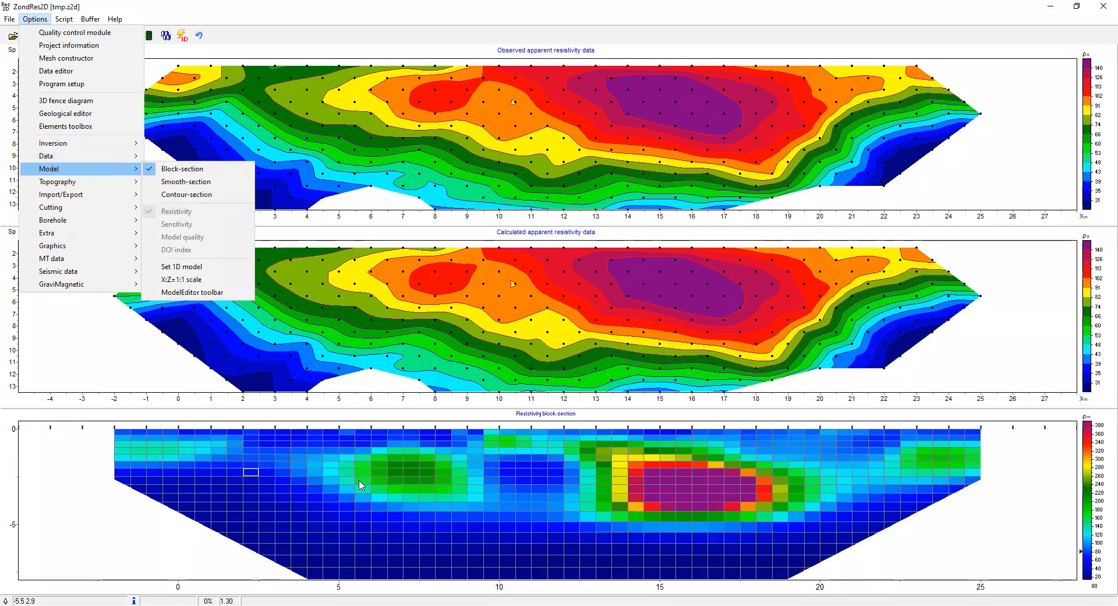
pyautogui.press('Down')
pyautogui.press('Return')
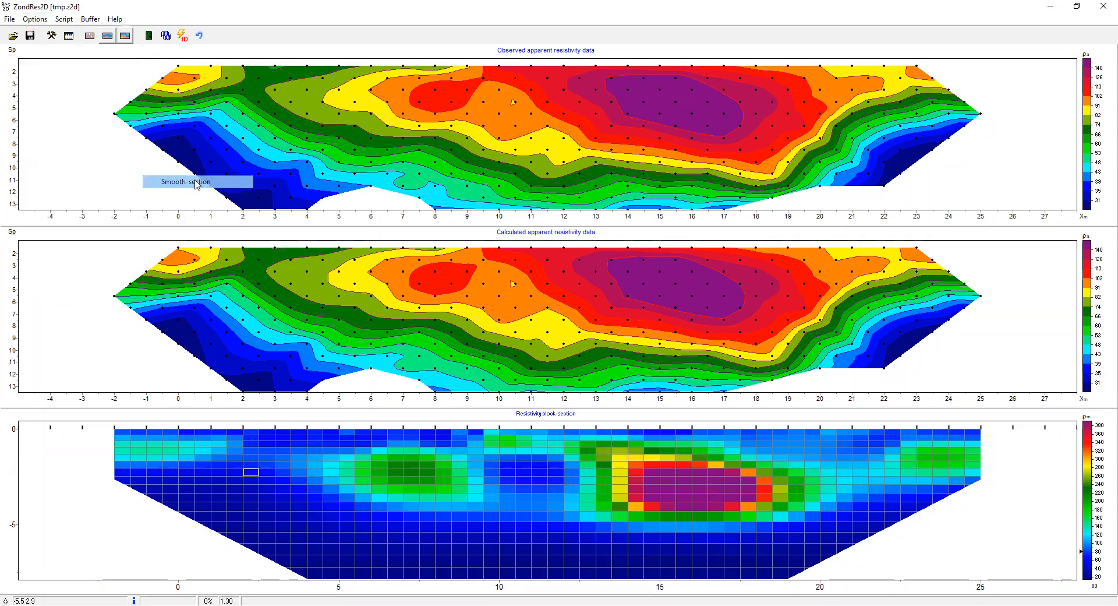
pyautogui.click(42, 22)
pyautogui.moveTo(92, 170)
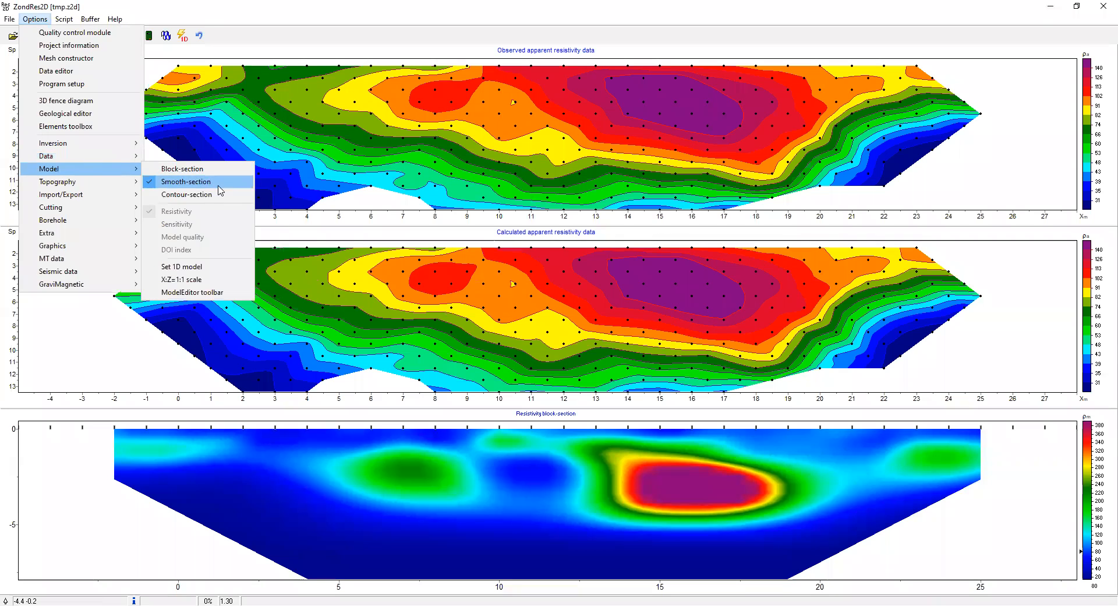
pyautogui.click(212, 196)
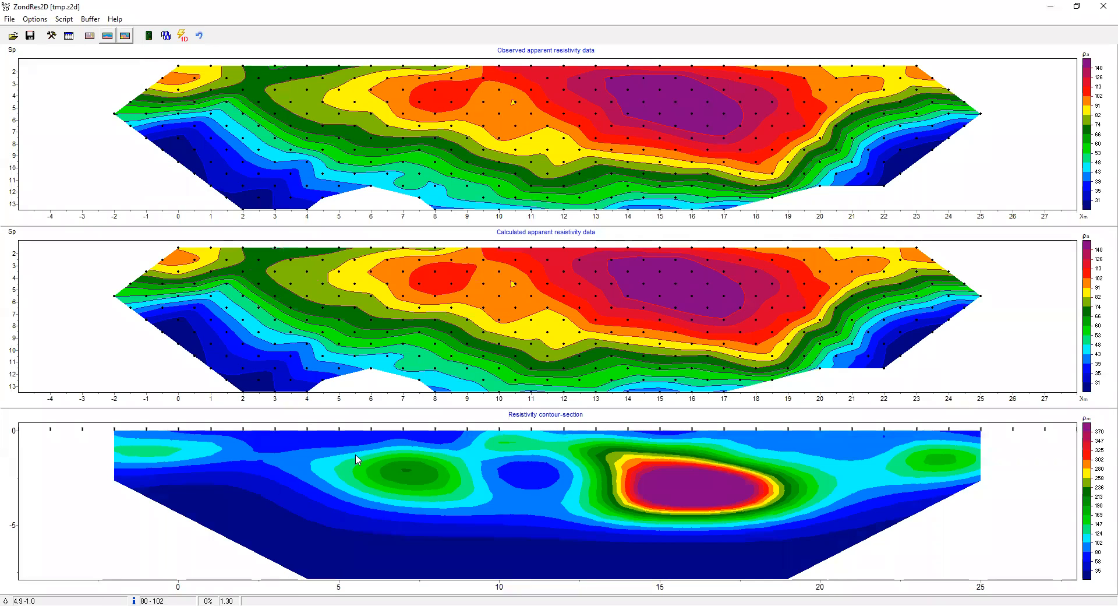
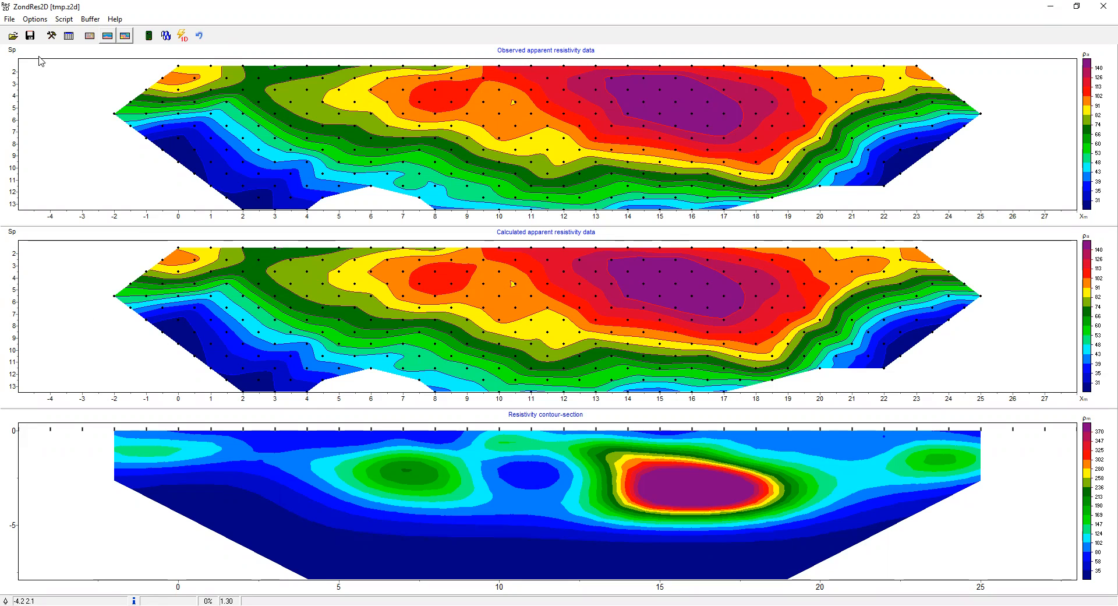
# Remove the data records with big misfit, using a misfit limit of 2.6
pyautogui.click(35, 19)
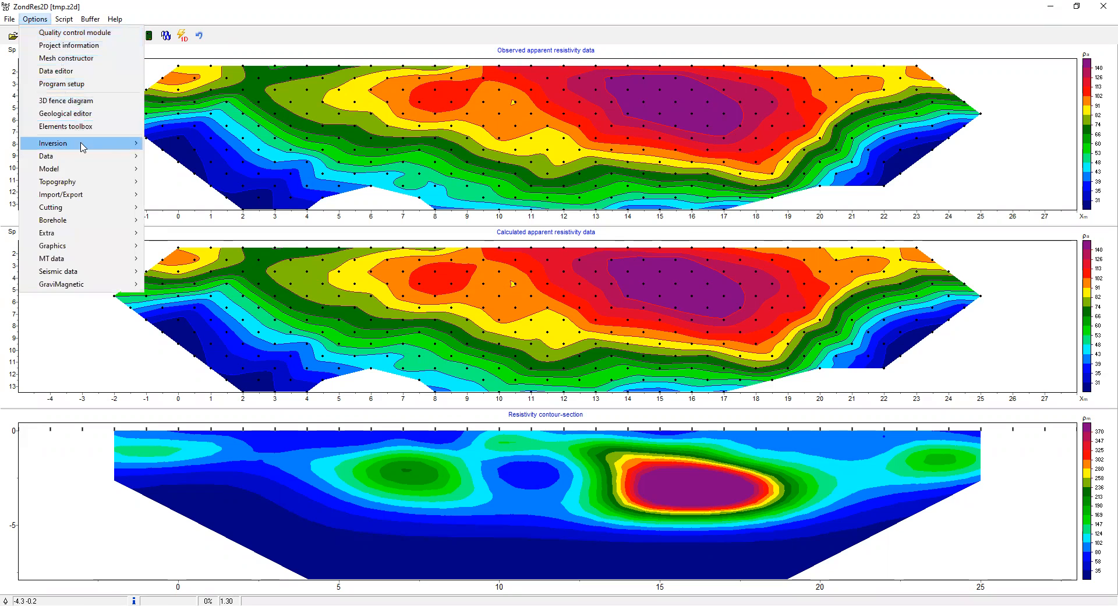
pyautogui.moveTo(96, 197)
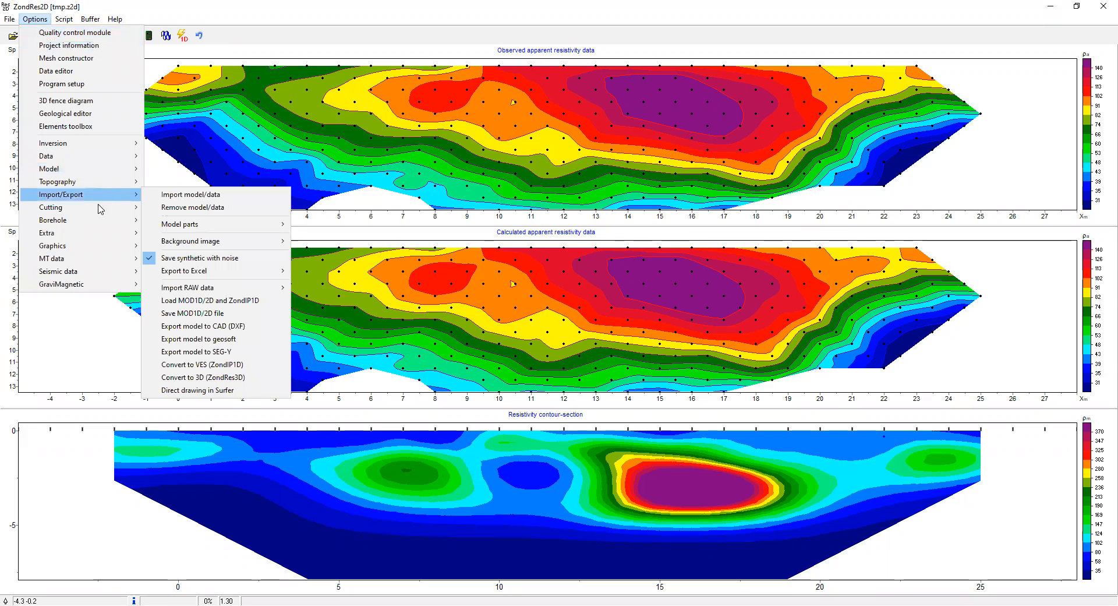
pyautogui.moveTo(111, 239)
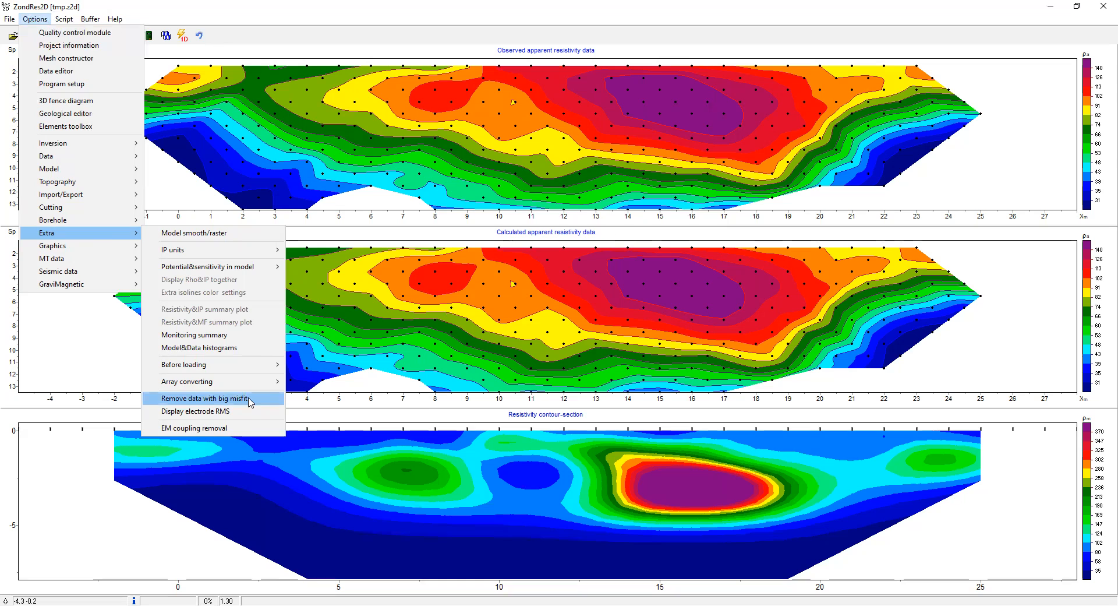
pyautogui.press('Return')
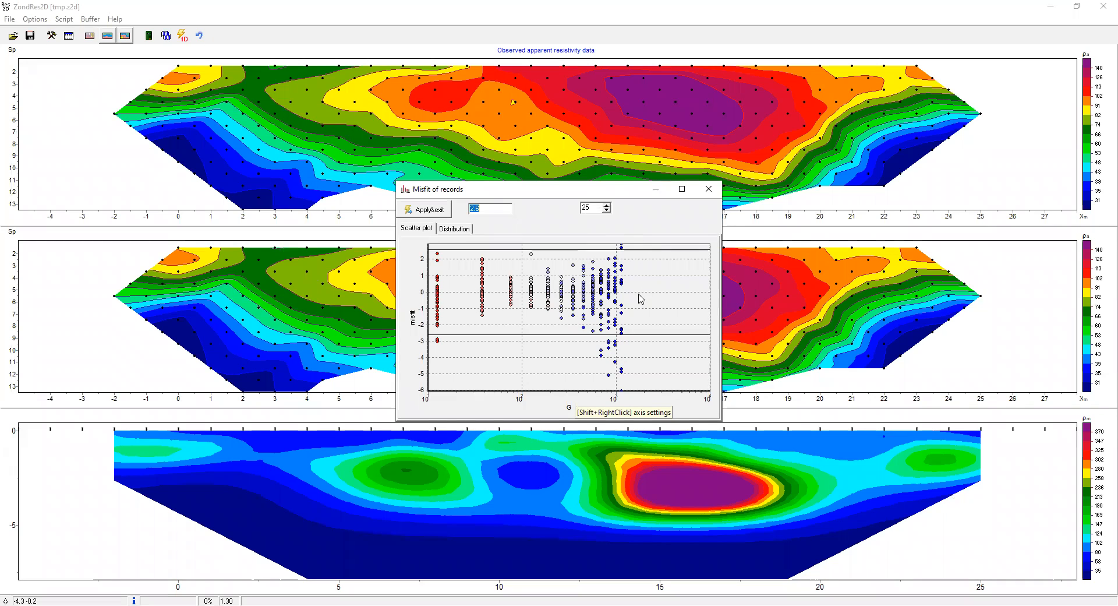
pyautogui.moveTo(638, 294); pyautogui.dragTo(638, 298)
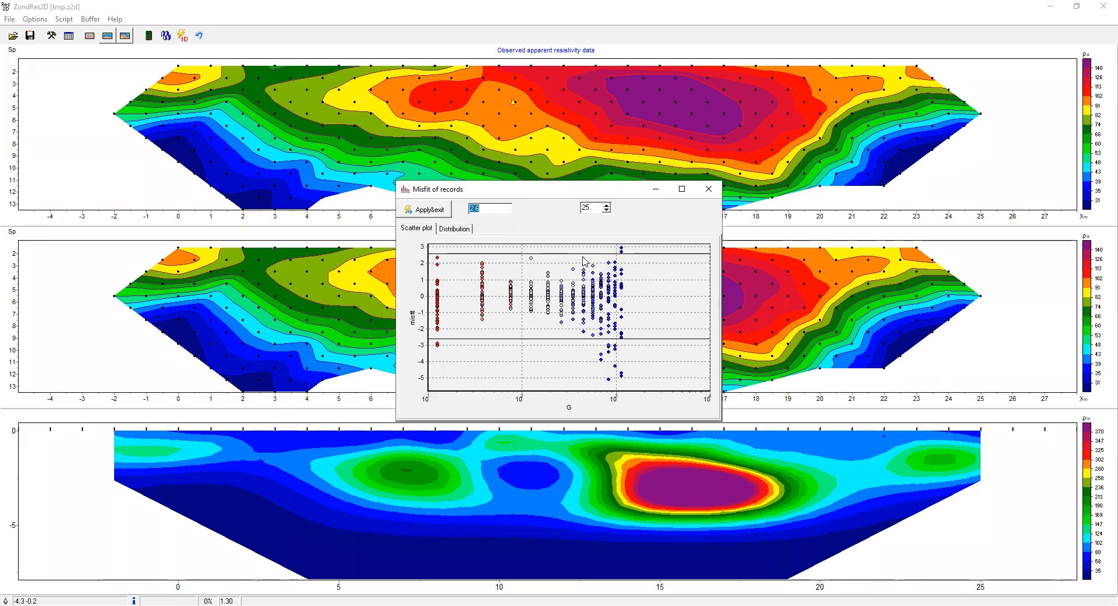
pyautogui.write('2.4')
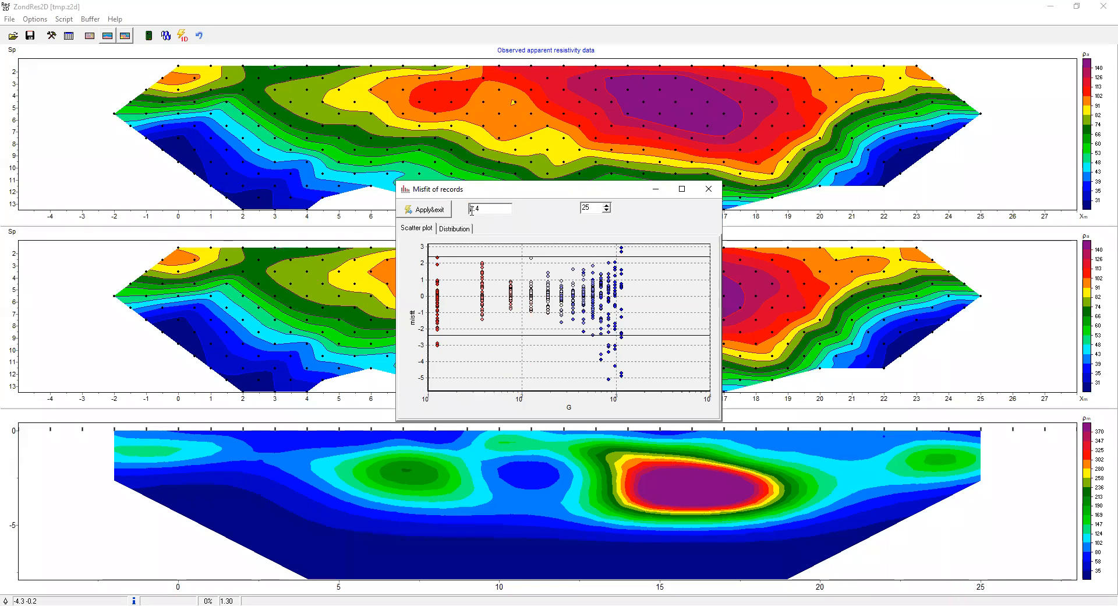
pyautogui.doubleClick(482, 205)
pyautogui.write('2.6')
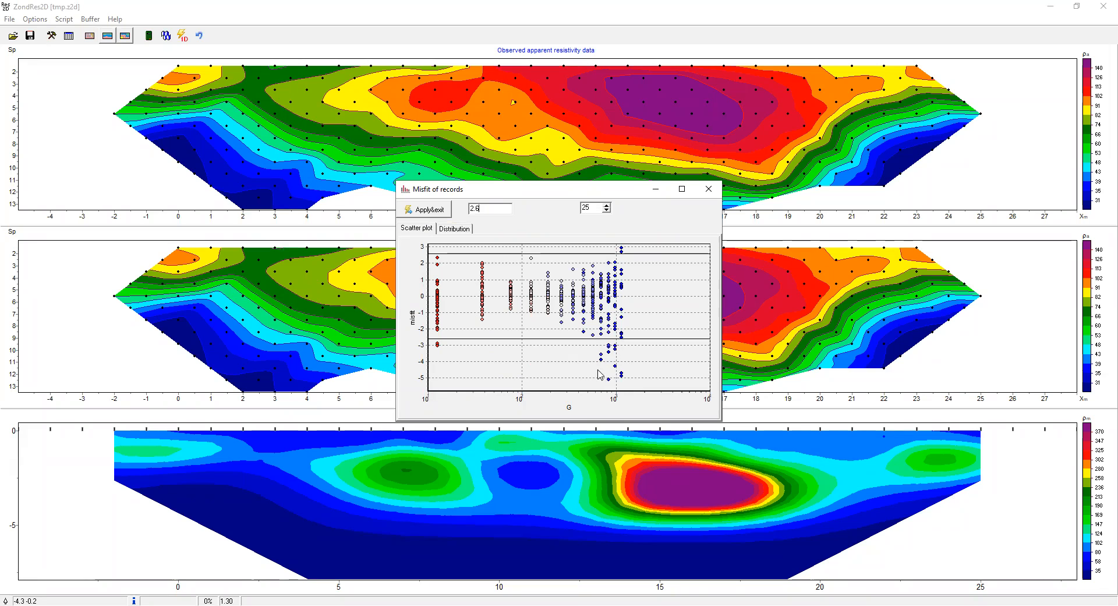
pyautogui.click(434, 211)
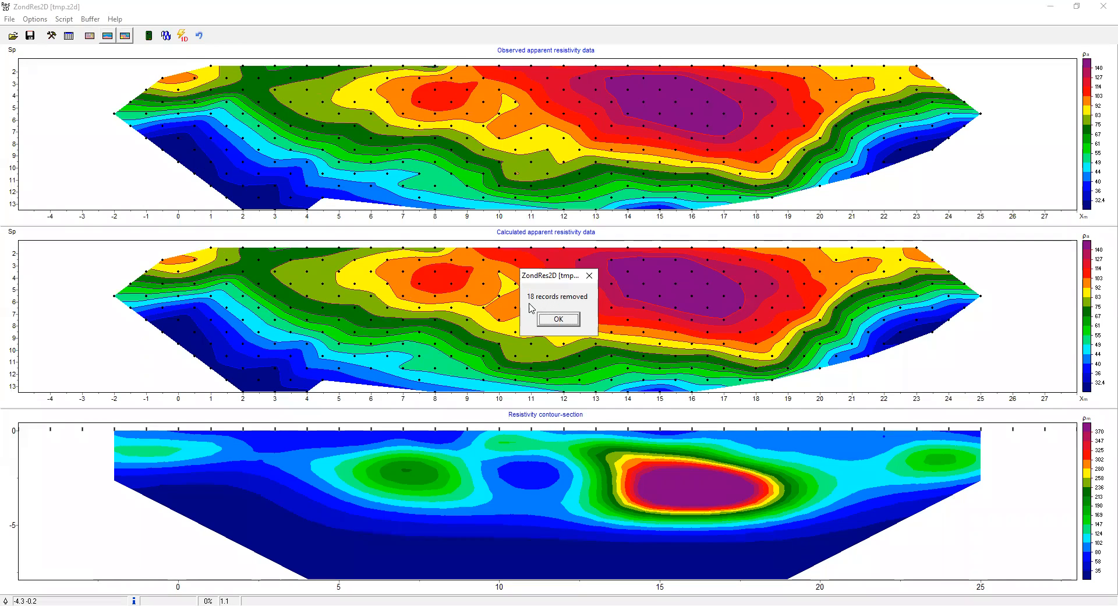
pyautogui.click(559, 320)
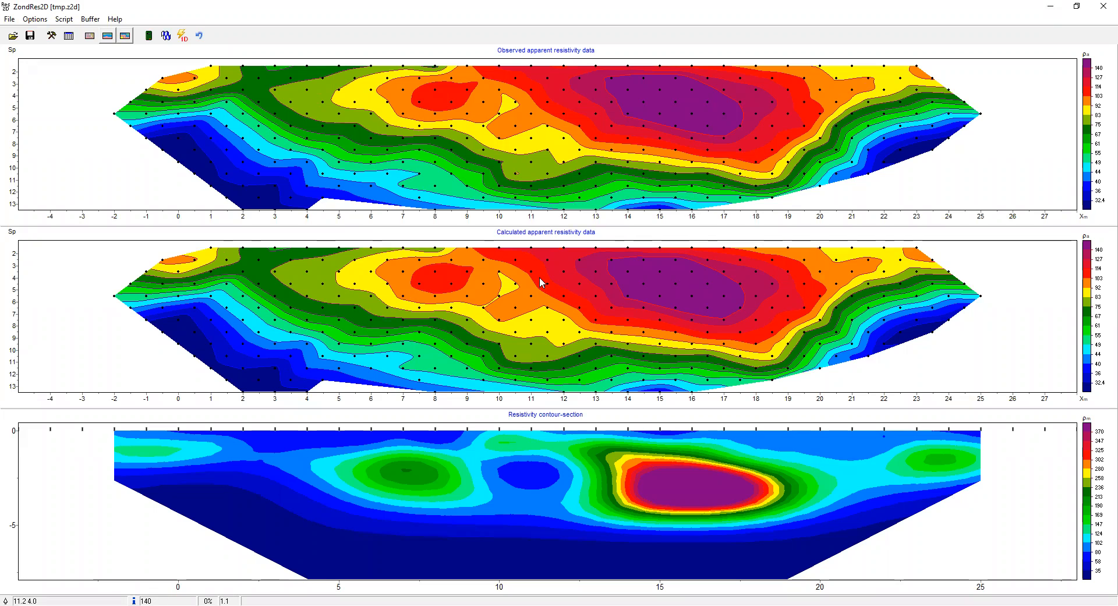
# Open the Zond data file syscal and apply a regular mesh with 21 layers and a start resistivity of 80
pyautogui.click(18, 43)
pyautogui.click(535, 385)
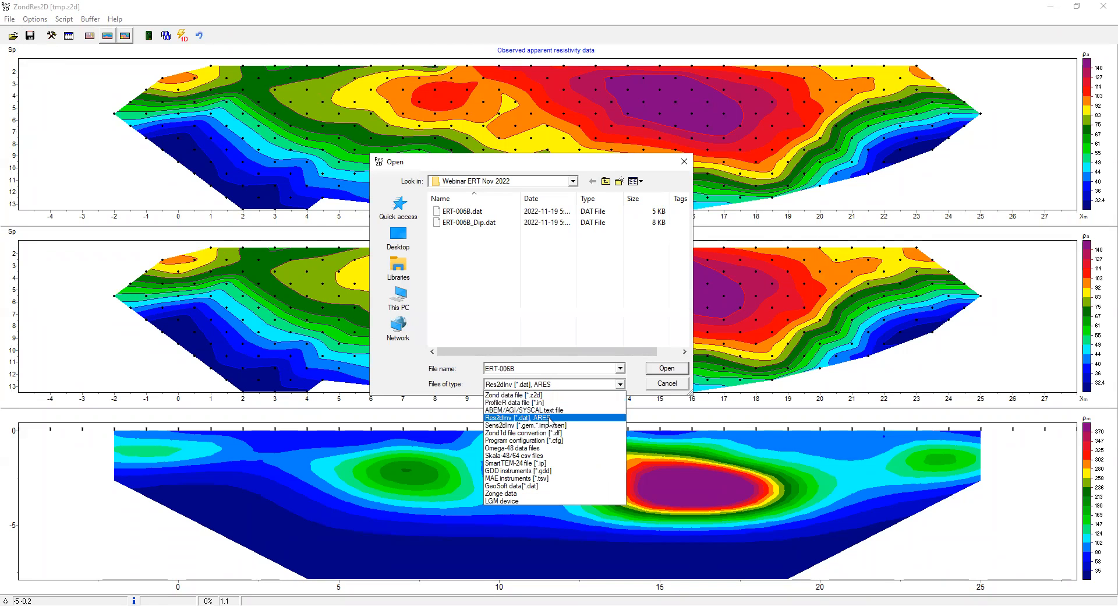
pyautogui.click(555, 395)
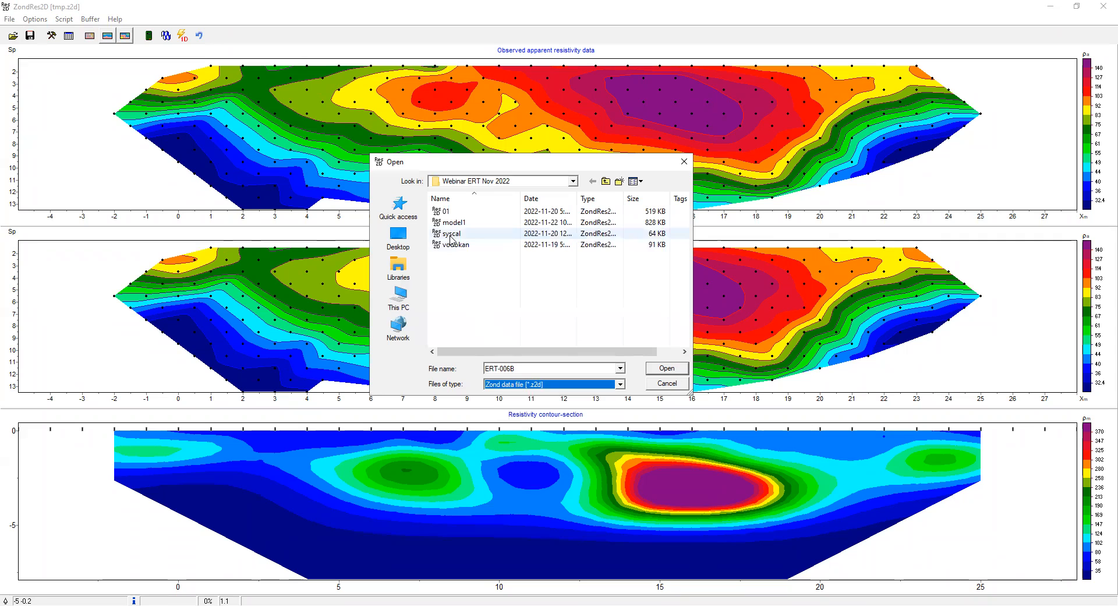
pyautogui.click(452, 235)
pyautogui.doubleClick(452, 235)
pyautogui.click(564, 340)
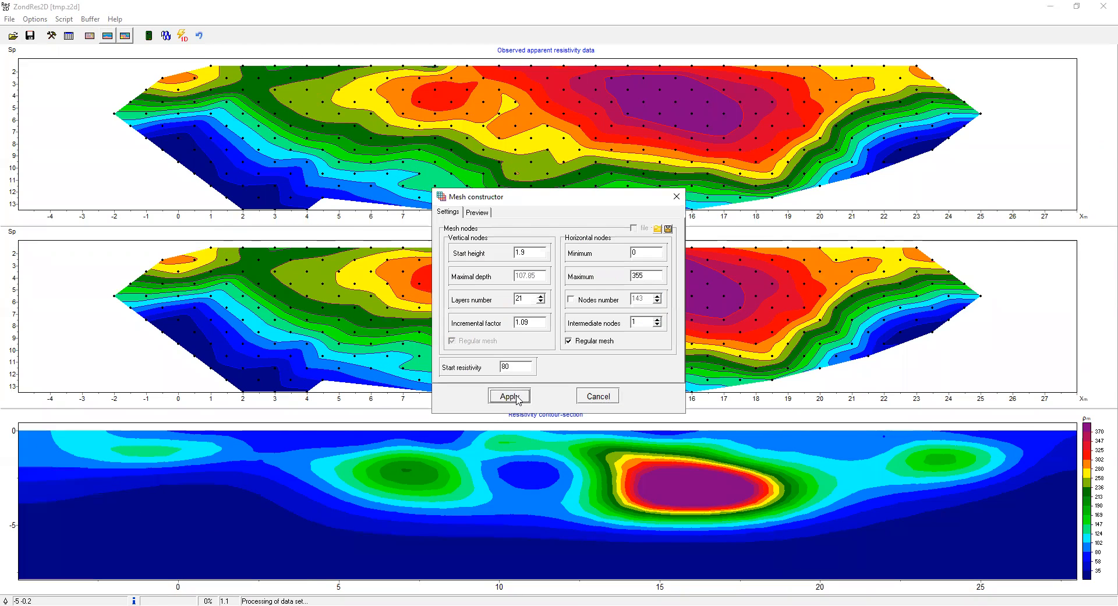
pyautogui.click(510, 395)
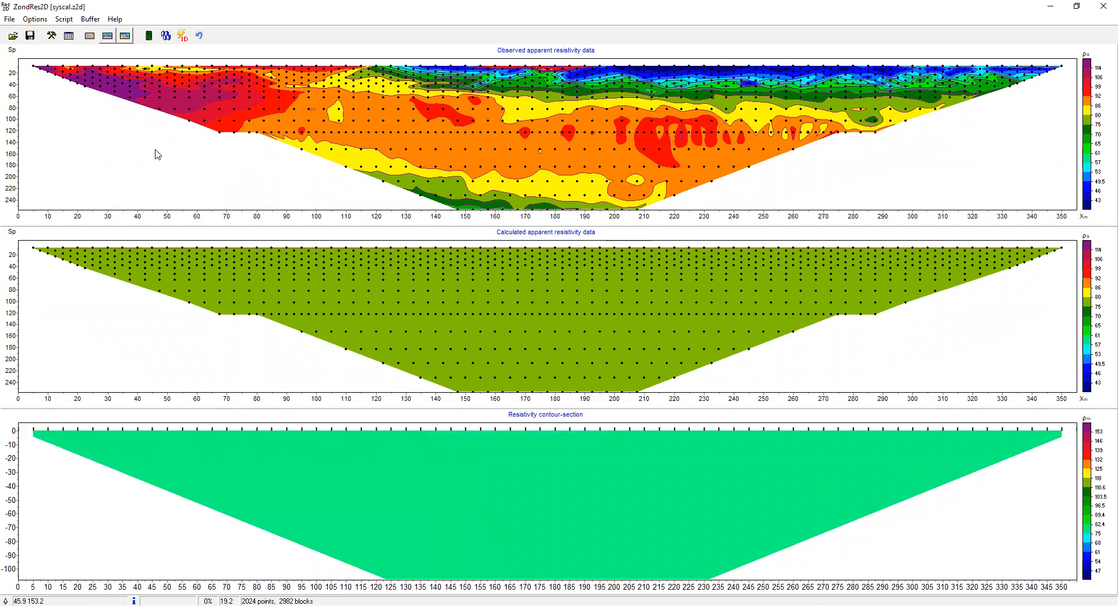
# Enable cells grouping in the model inversion settings, set the block widths to 2 from layer 3 down, and apply
pyautogui.click(52, 36)
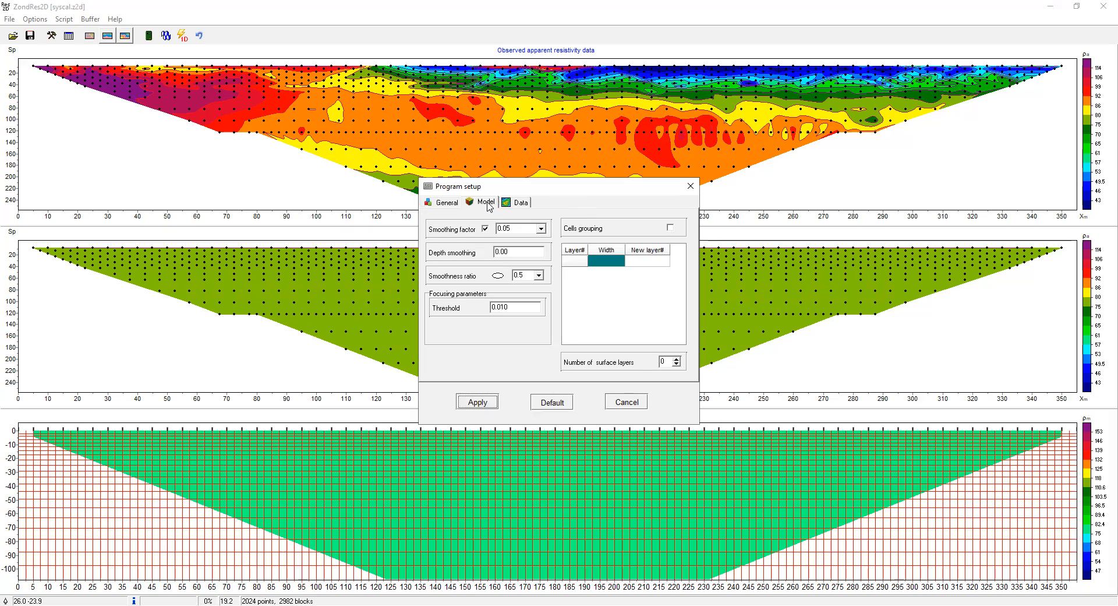
pyautogui.click(670, 229)
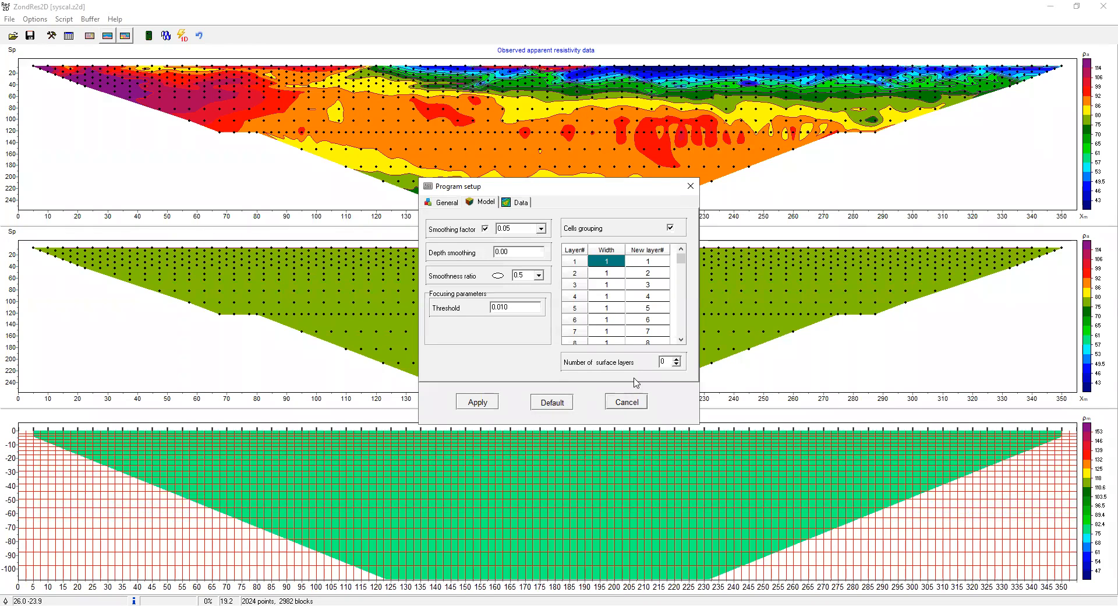
pyautogui.doubleClick(604, 282)
pyautogui.write('2')
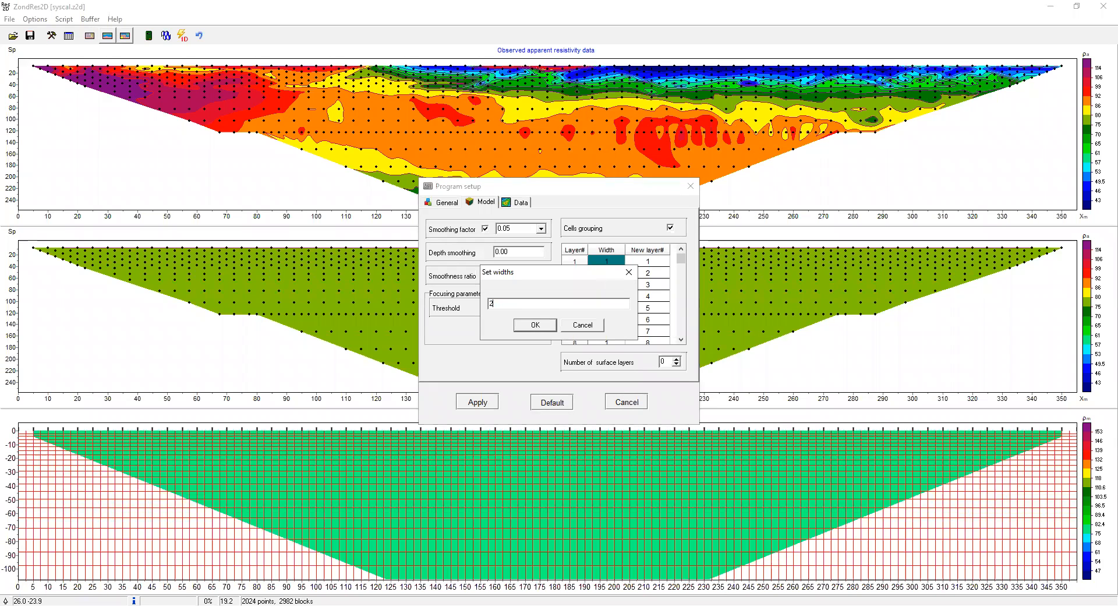
pyautogui.click(537, 327)
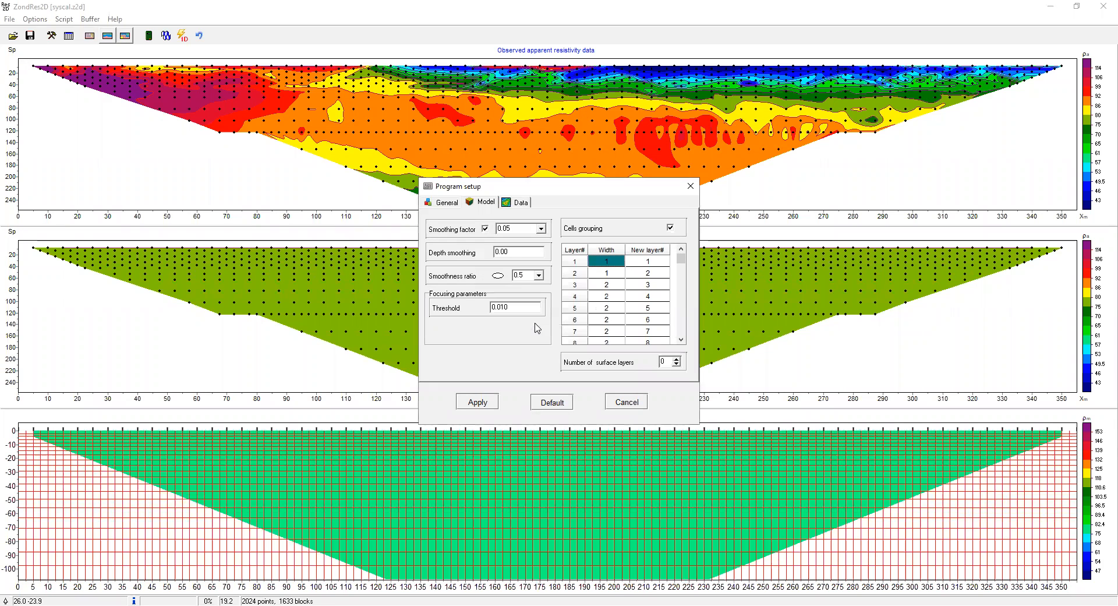
pyautogui.click(486, 401)
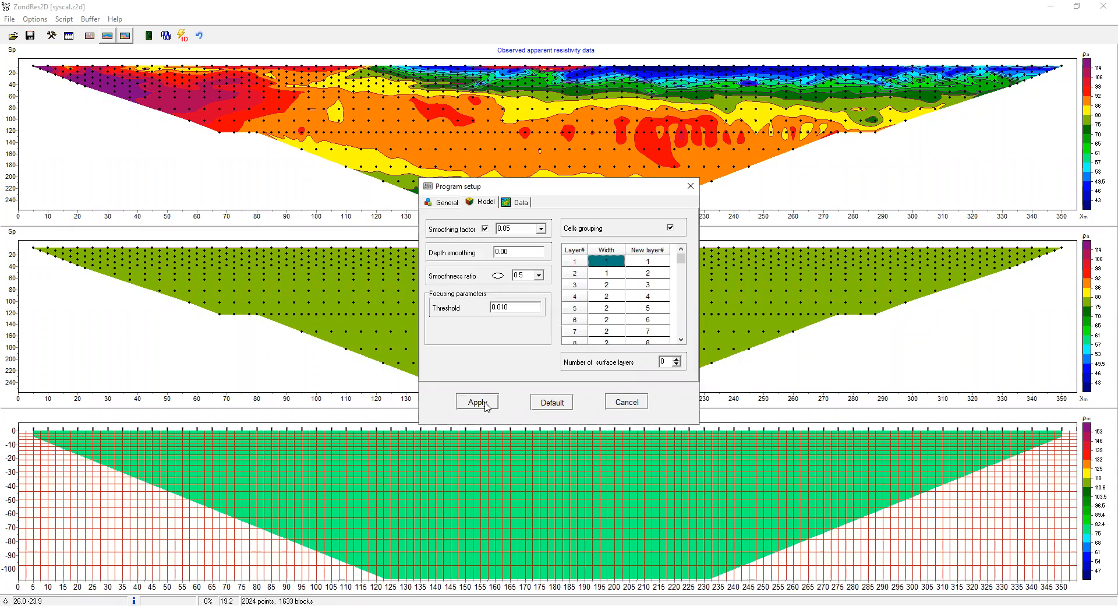
pyautogui.click(481, 408)
pyautogui.click(108, 36)
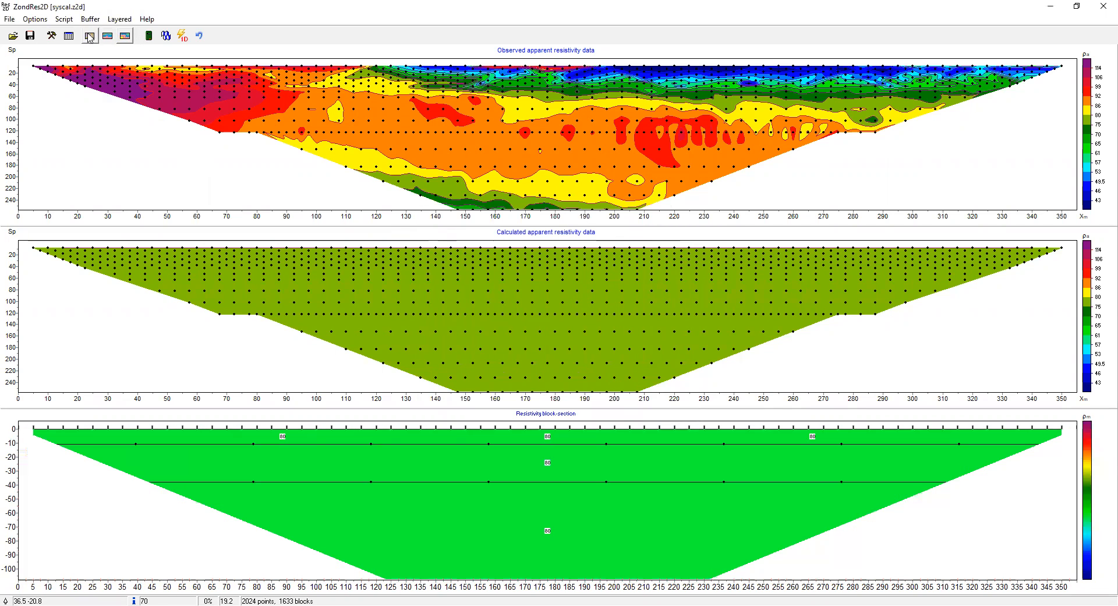
pyautogui.click(57, 36)
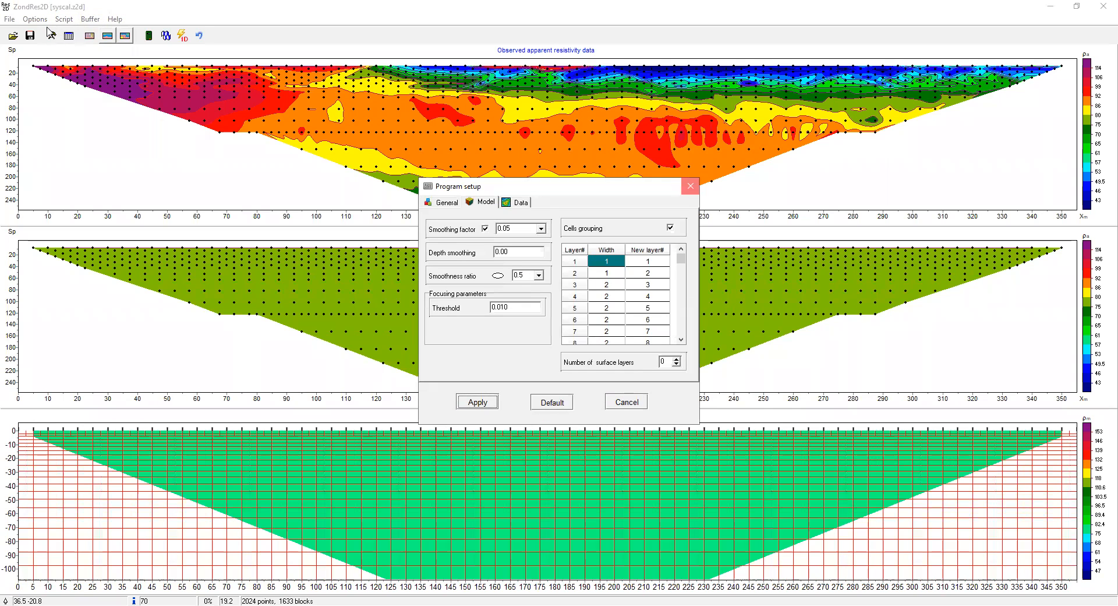
pyautogui.click(691, 186)
# Display the syscal resistivity model as a block-section
pyautogui.click(35, 19)
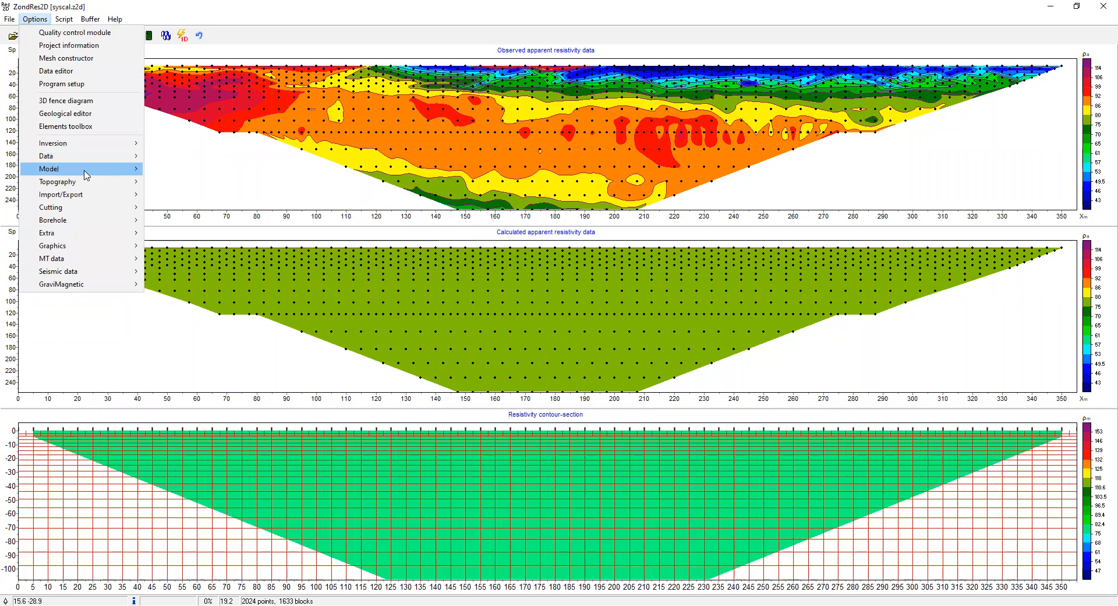
pyautogui.click(207, 169)
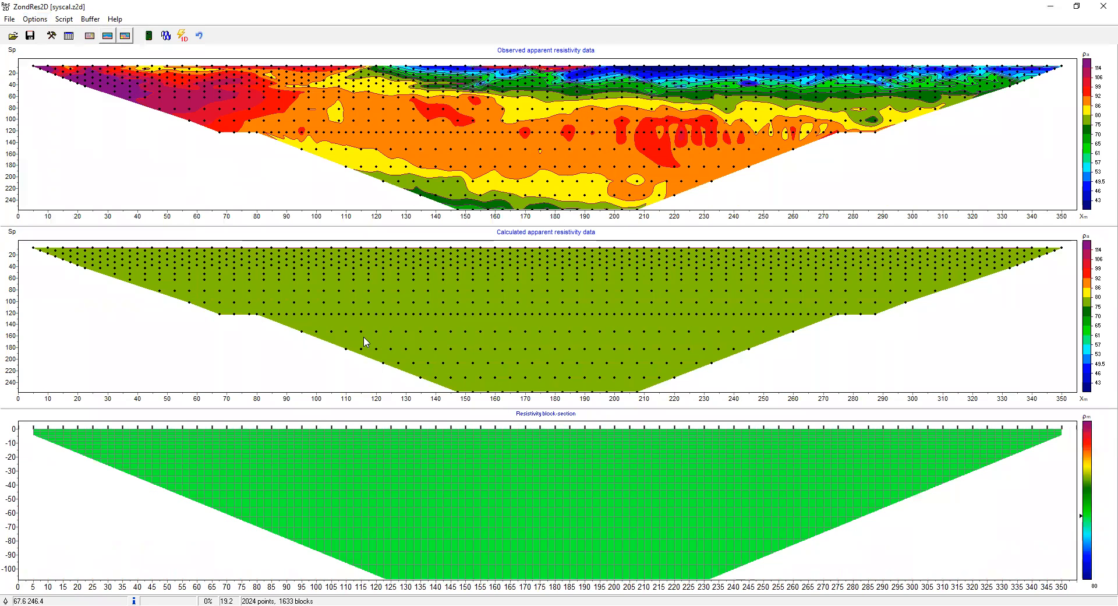
# Reopen the model inversion settings and set the grouped block widths to 1 from layer 3 down
pyautogui.click(52, 36)
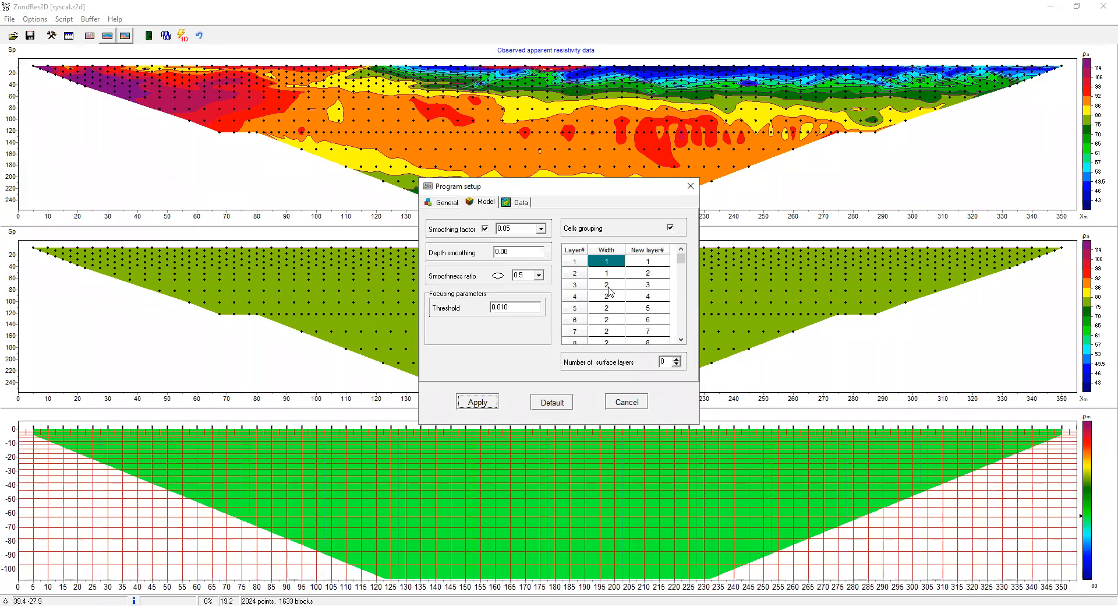
pyautogui.doubleClick(603, 285)
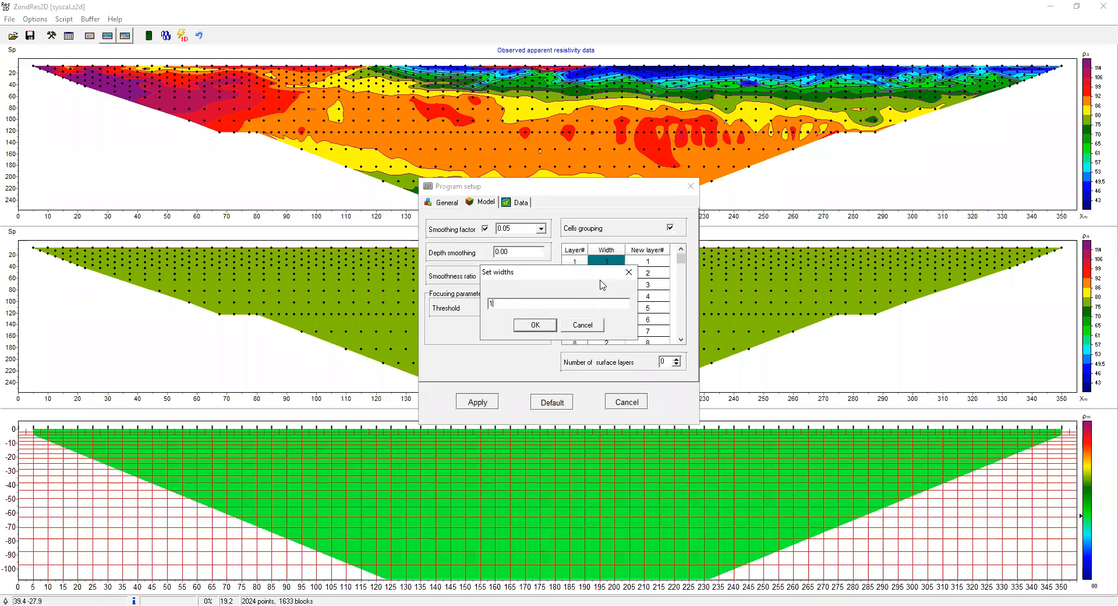
pyautogui.press('Return')
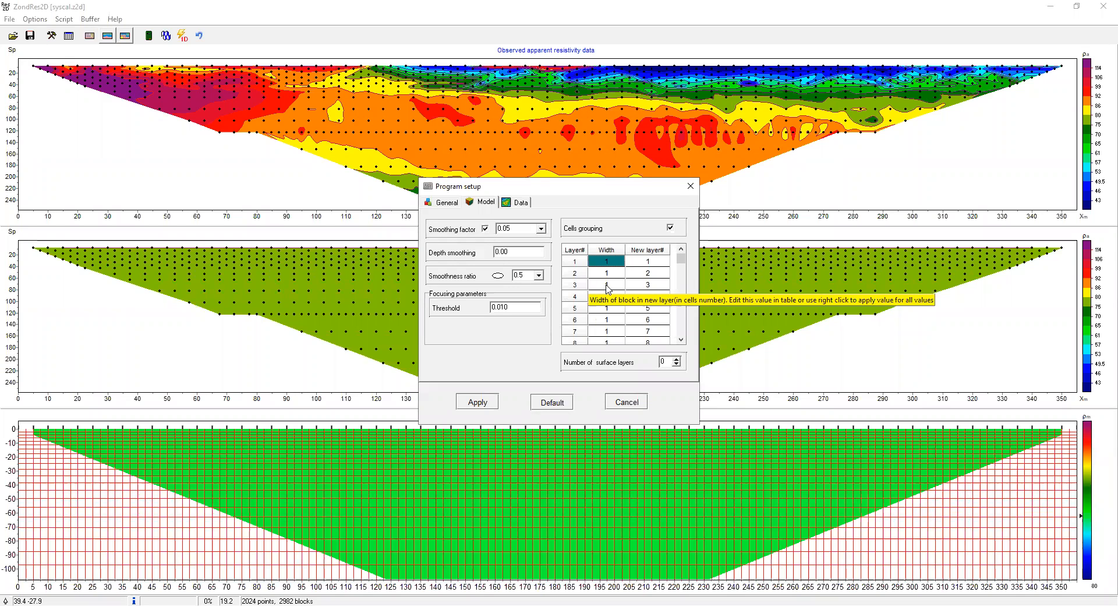
# Set the grouped block widths to 2 from layer 3 down
pyautogui.rightClick(606, 288)
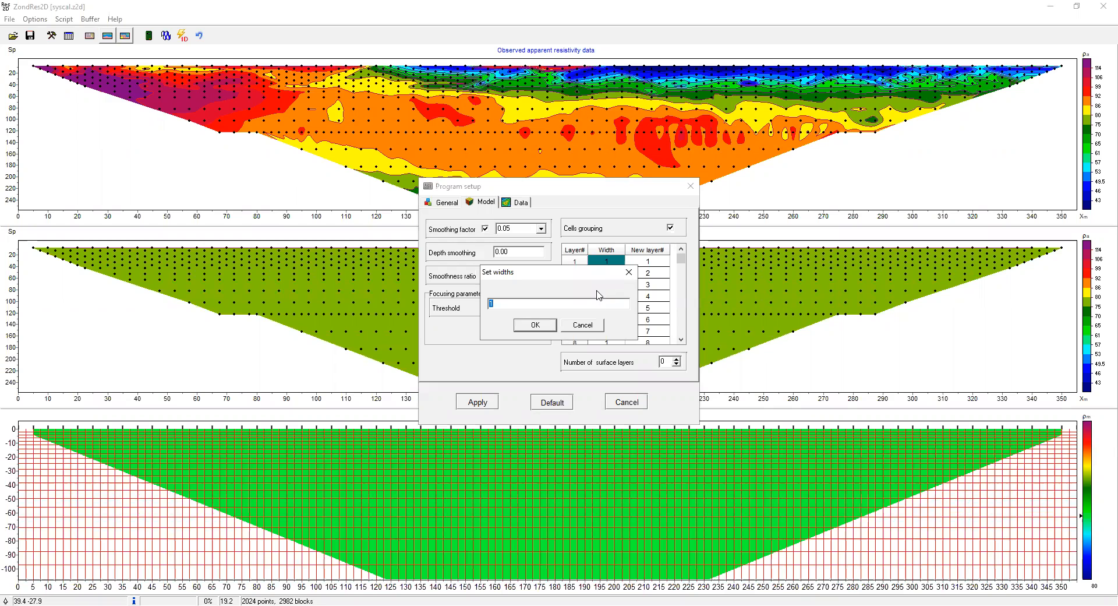
pyautogui.write('2')
pyautogui.click(544, 326)
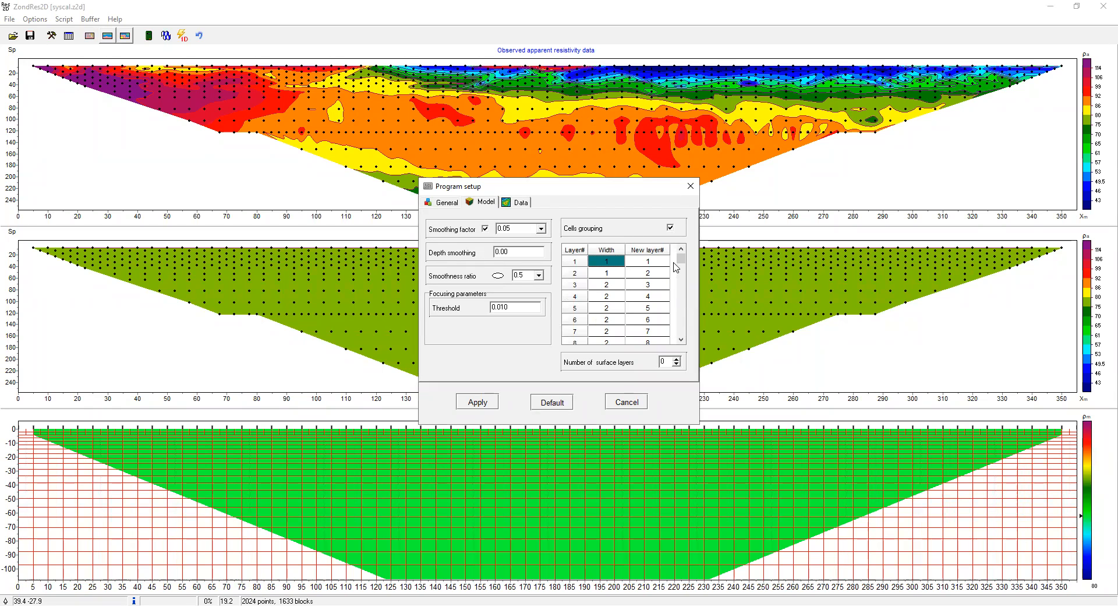
# Set the grouped block widths to 4 from layer 12 down
pyautogui.click(681, 342)
pyautogui.click(681, 342)
pyautogui.click(681, 342)
pyautogui.click(681, 343)
pyautogui.click(681, 342)
pyautogui.click(681, 342)
pyautogui.doubleClick(613, 320)
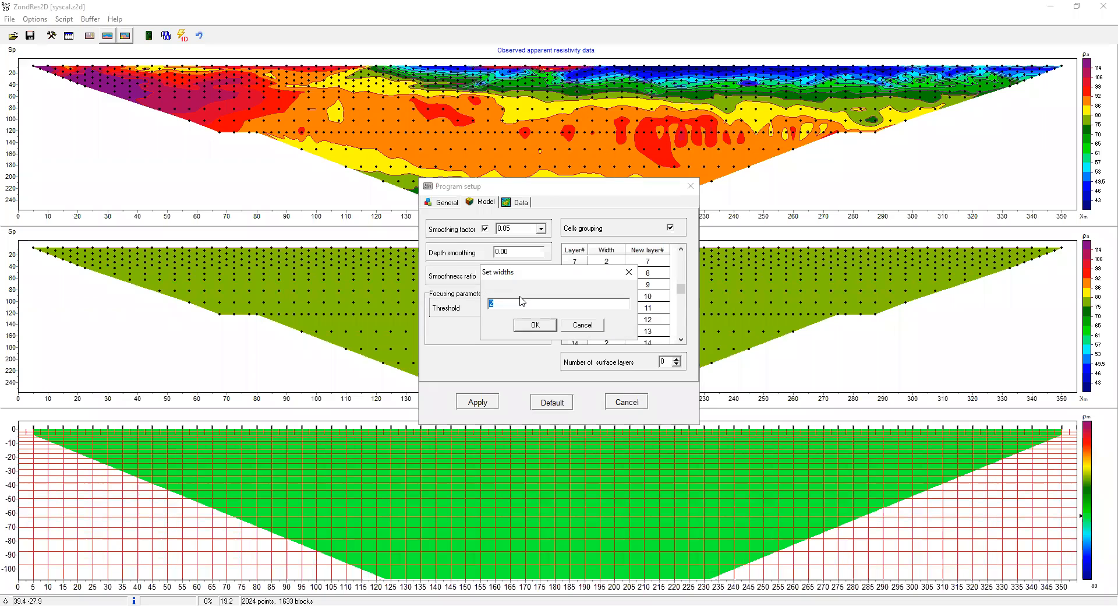
pyautogui.write('4')
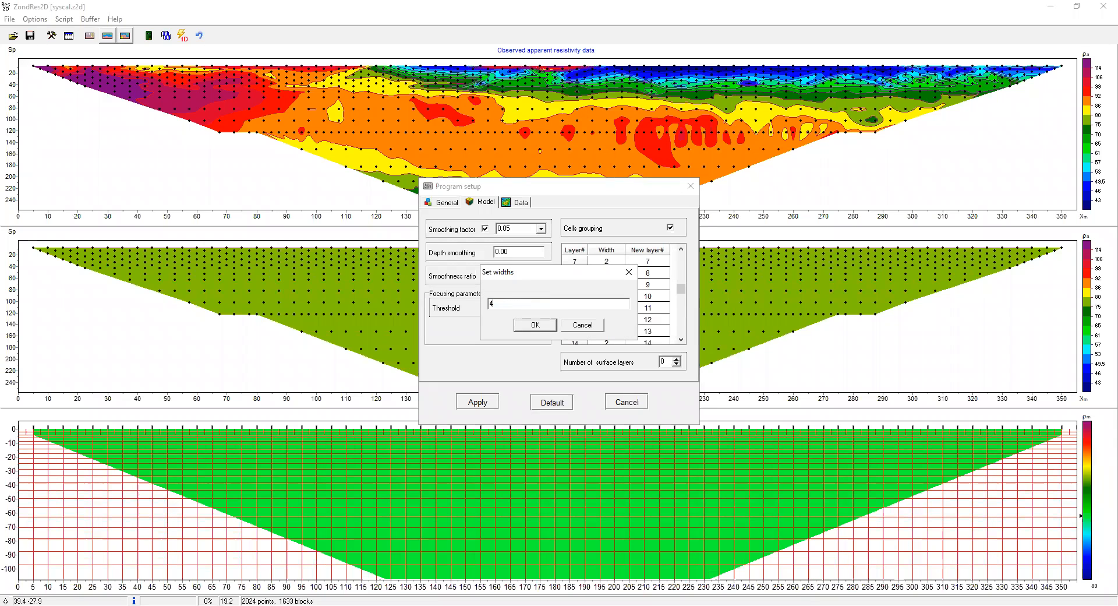
pyautogui.click(535, 324)
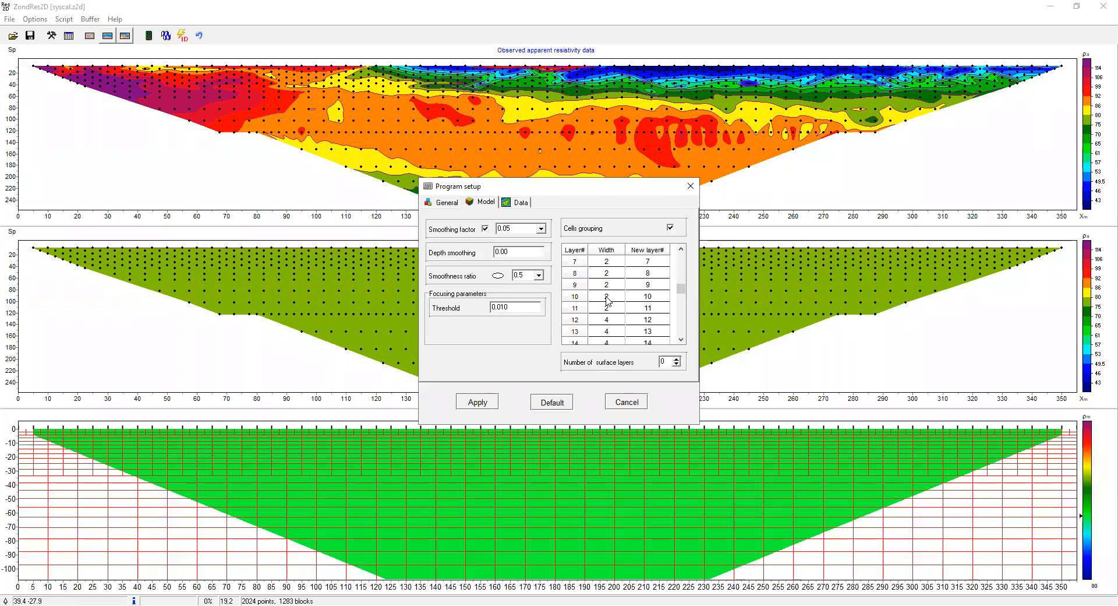
# Group the layer heights by 2 from layer 5 down
pyautogui.moveTo(681, 290); pyautogui.dragTo(683, 272)
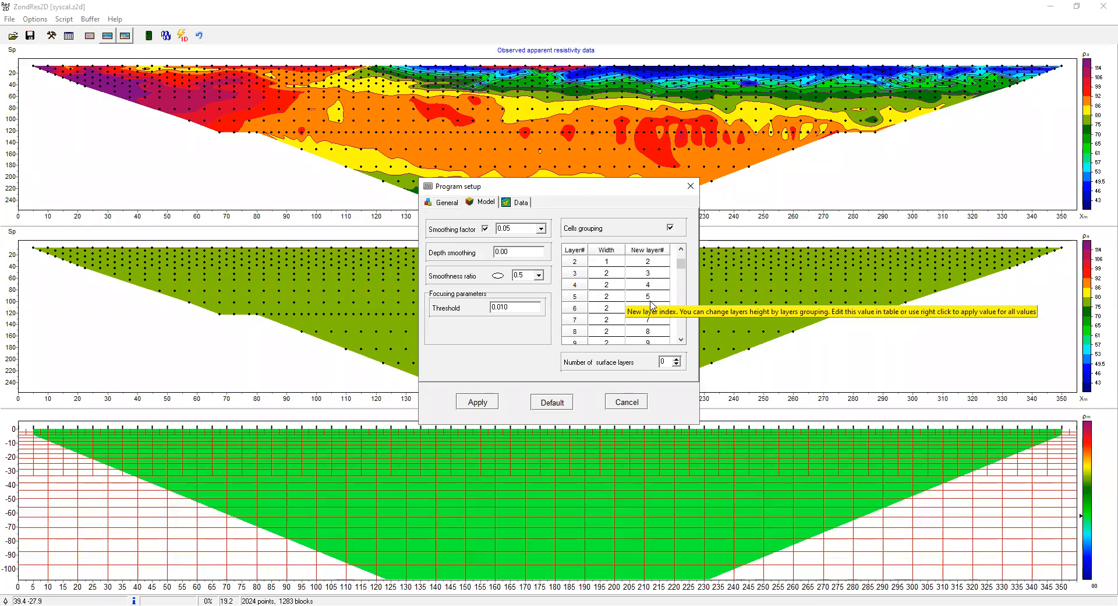
pyautogui.rightClick(631, 298)
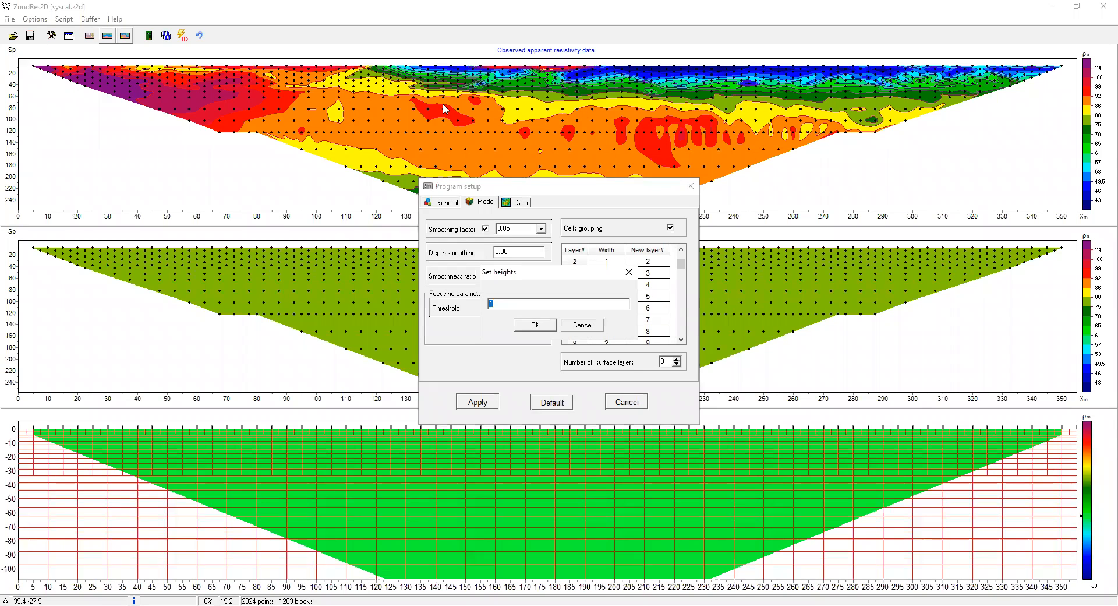
pyautogui.write('2')
pyautogui.click(534, 325)
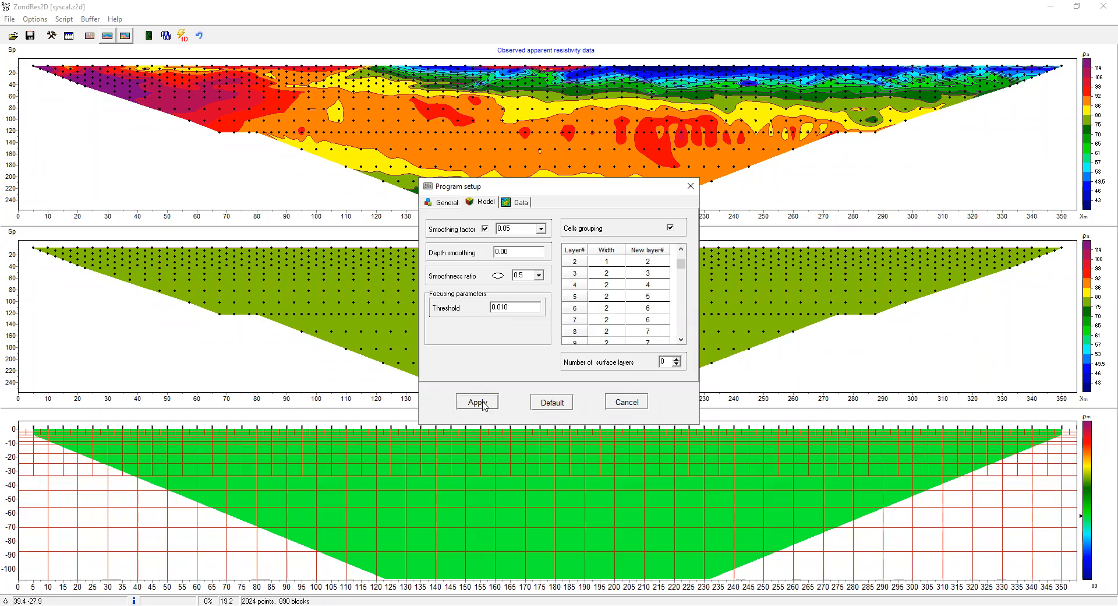
# Turn off automatic selection of the initial smoothing factor, apply the settings and run the inversion
pyautogui.click(485, 229)
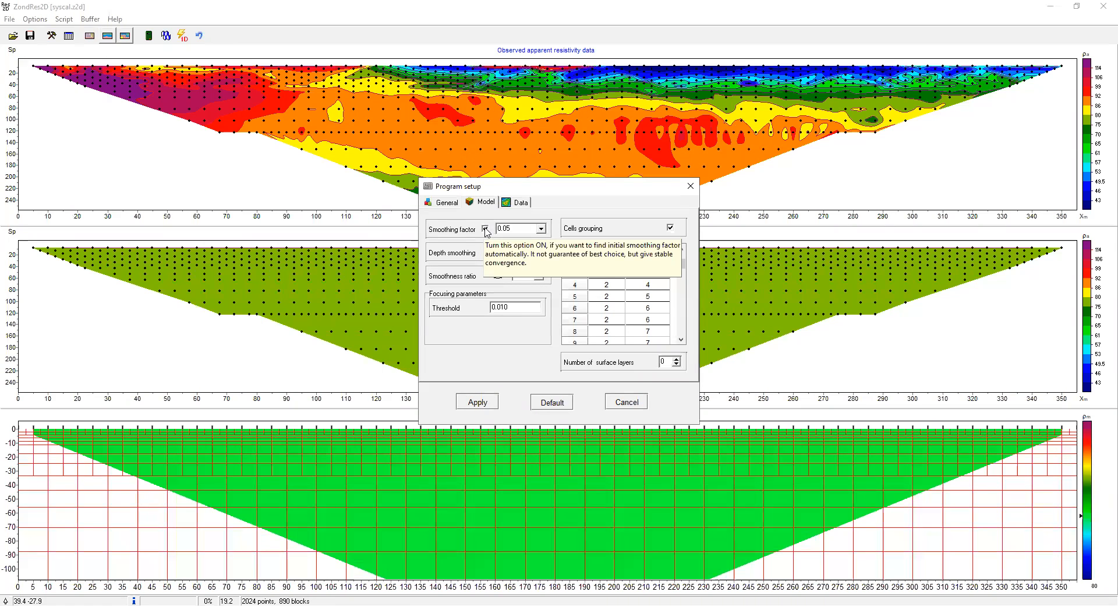
pyautogui.click(489, 403)
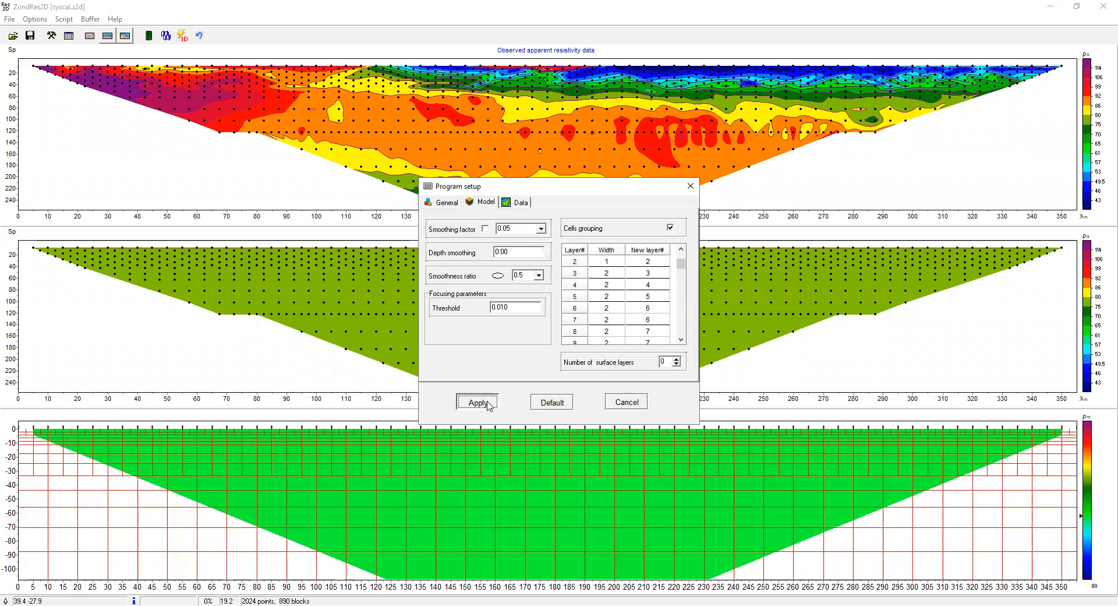
pyautogui.click(166, 36)
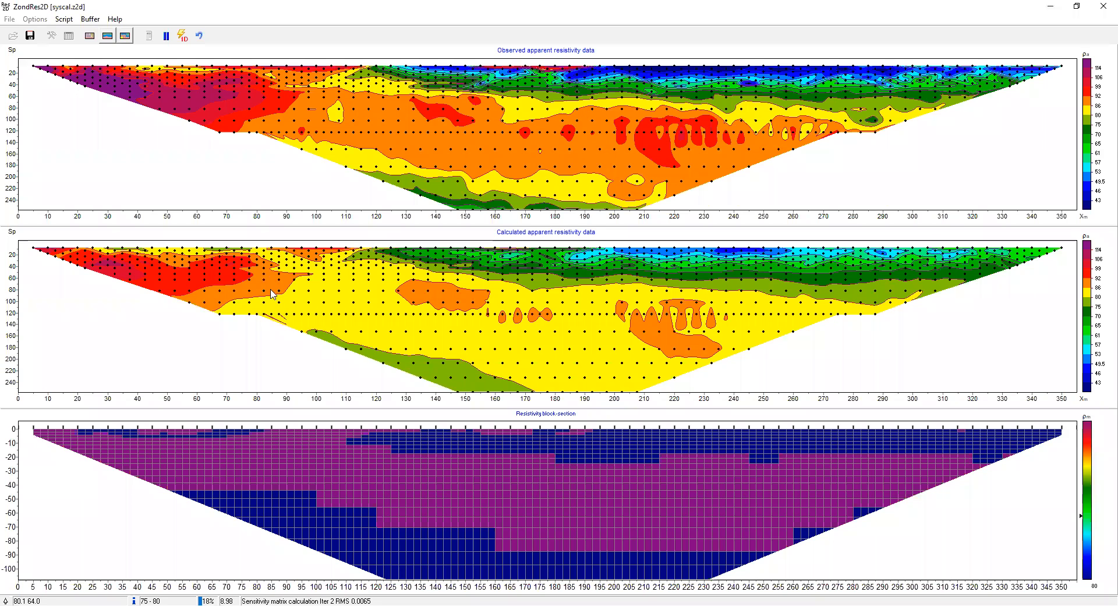
# Rescale the model's resistivity color scale and display the inverted model as a contour-section
pyautogui.rightClick(1092, 472)
pyautogui.click(1043, 501)
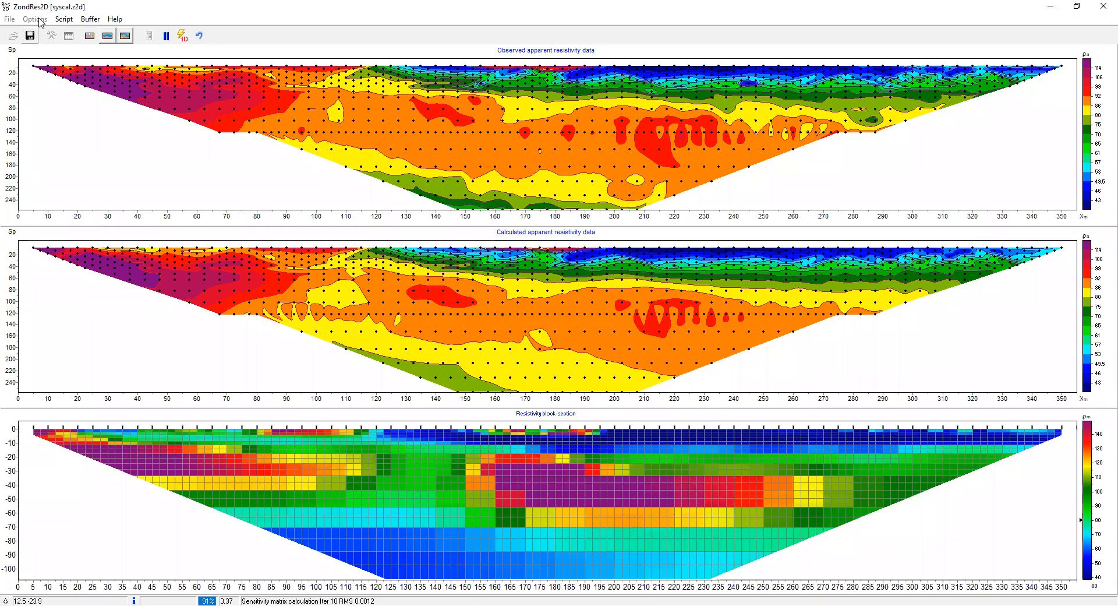
pyautogui.click(35, 19)
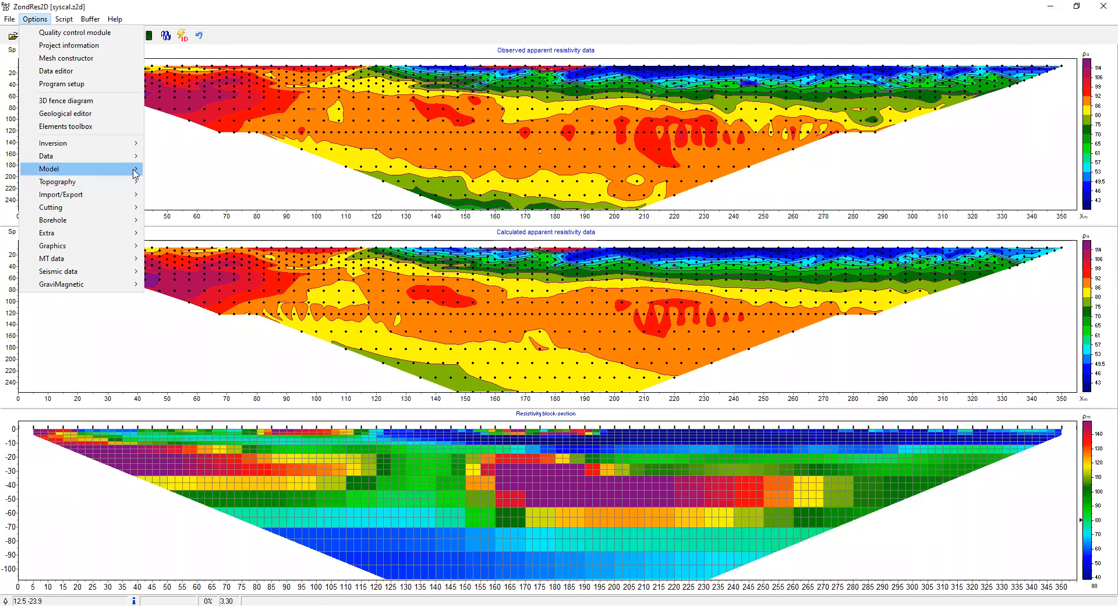
pyautogui.moveTo(133, 171)
pyautogui.click(187, 195)
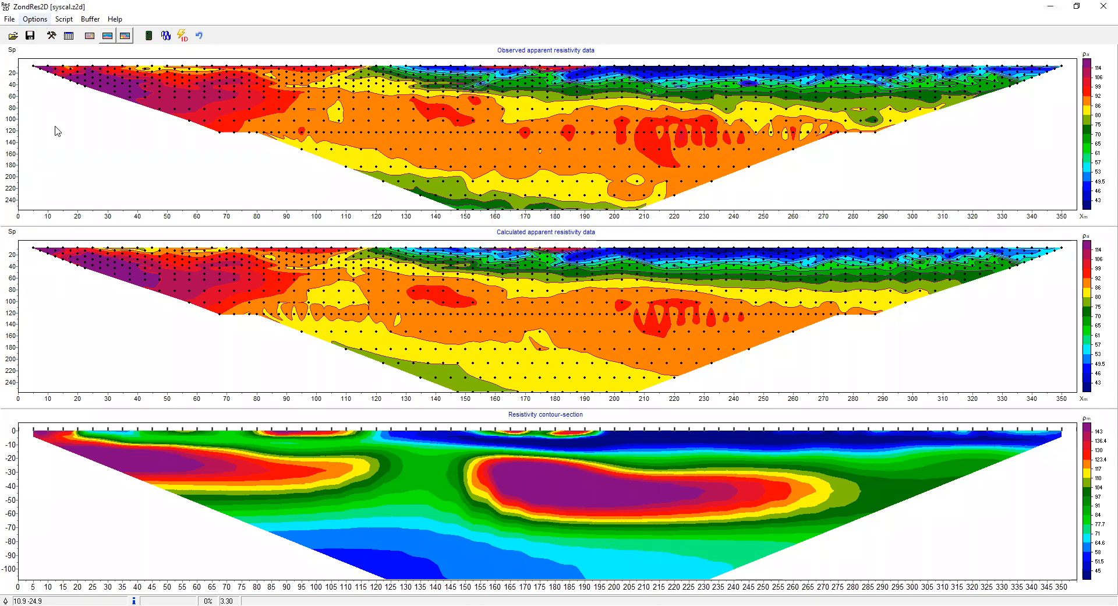
# Open the inversion boundaries tool and draw an a priori boundary across the whole model section at about 10 to 24 m depth
pyautogui.click(35, 18)
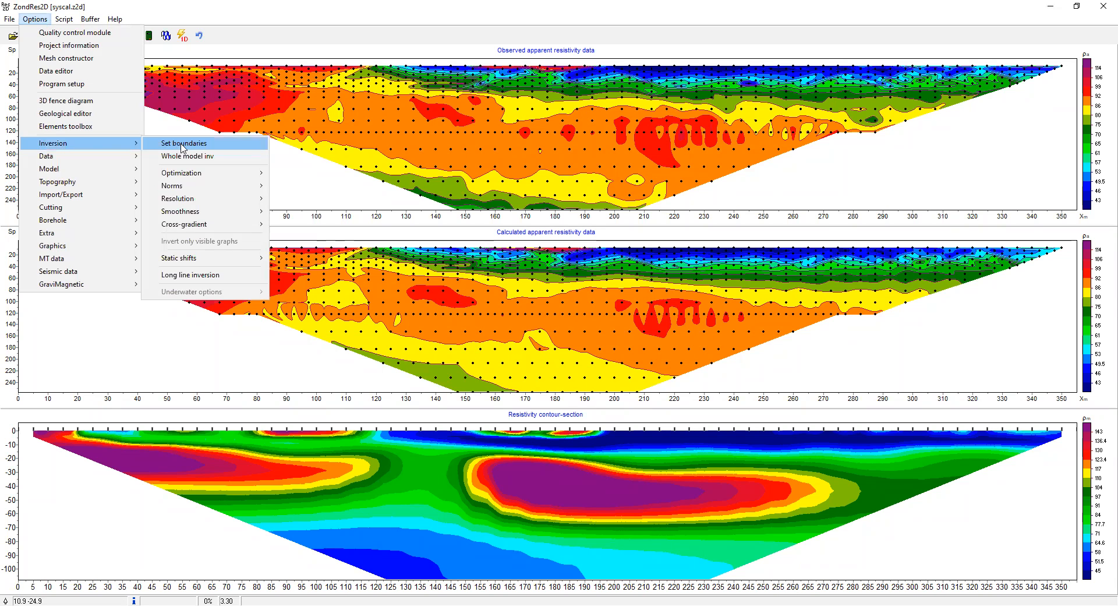
pyautogui.click(187, 146)
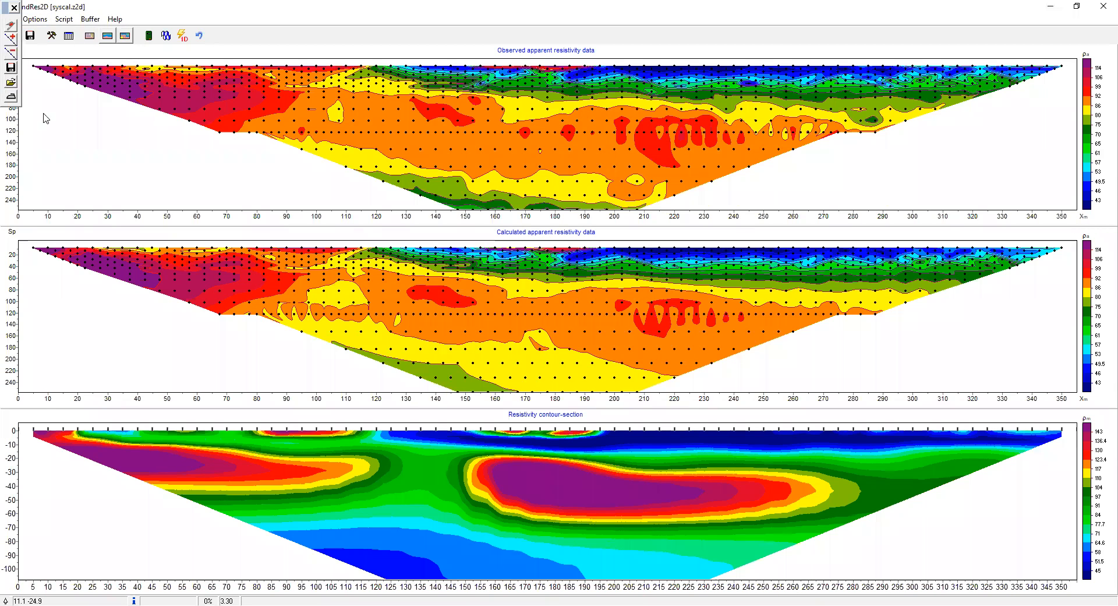
pyautogui.moveTo(6, 11); pyautogui.dragTo(110, 230)
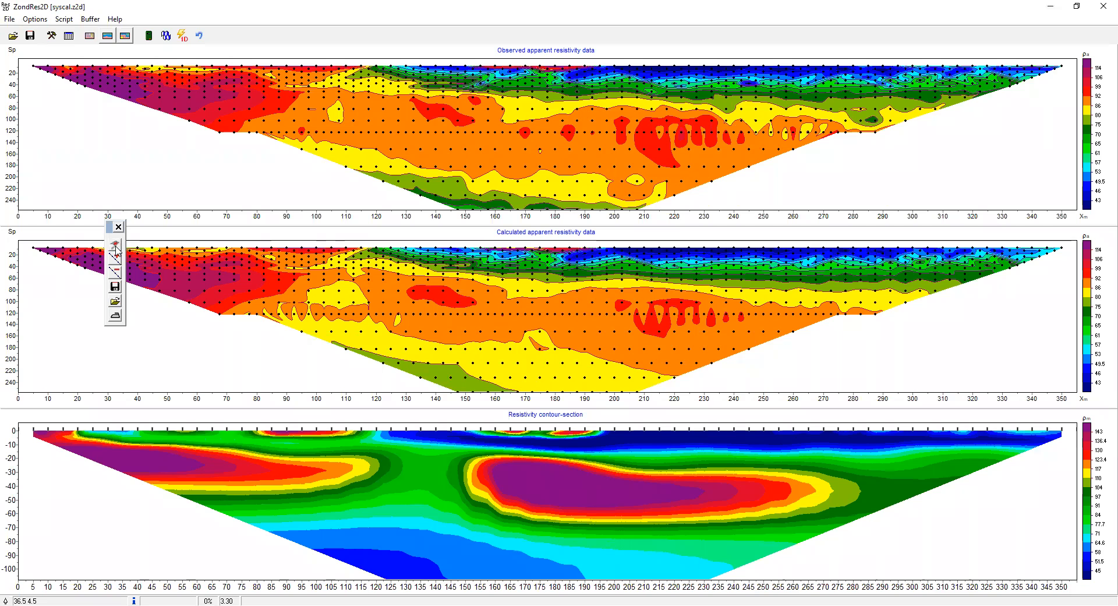
pyautogui.click(118, 257)
pyautogui.click(29, 451)
pyautogui.click(120, 443)
pyautogui.click(238, 447)
pyautogui.click(350, 456)
pyautogui.click(494, 452)
pyautogui.click(595, 457)
pyautogui.click(761, 462)
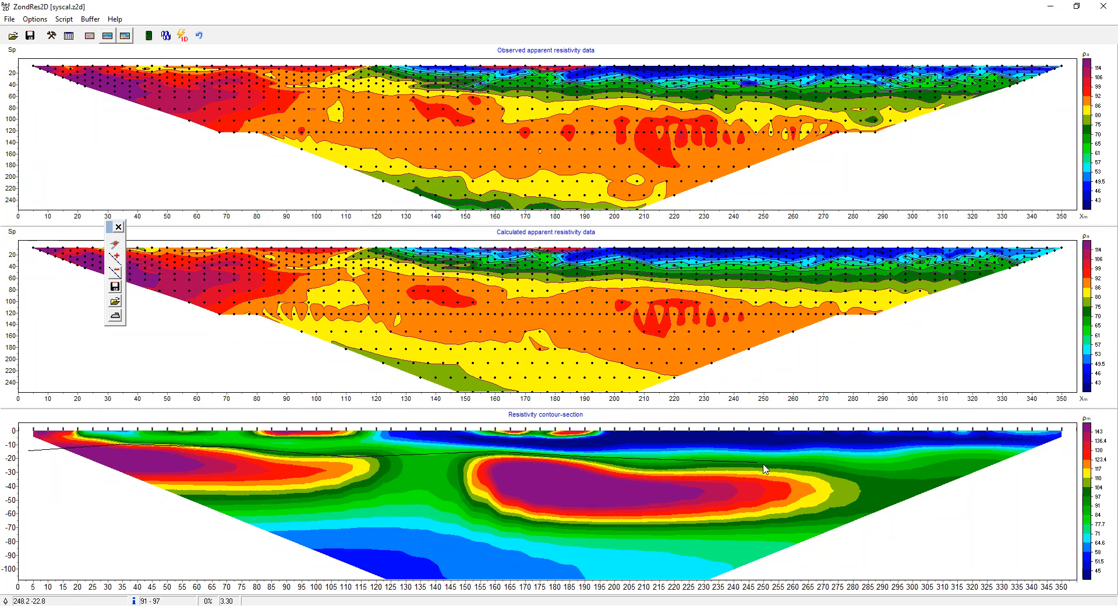
pyautogui.click(874, 464)
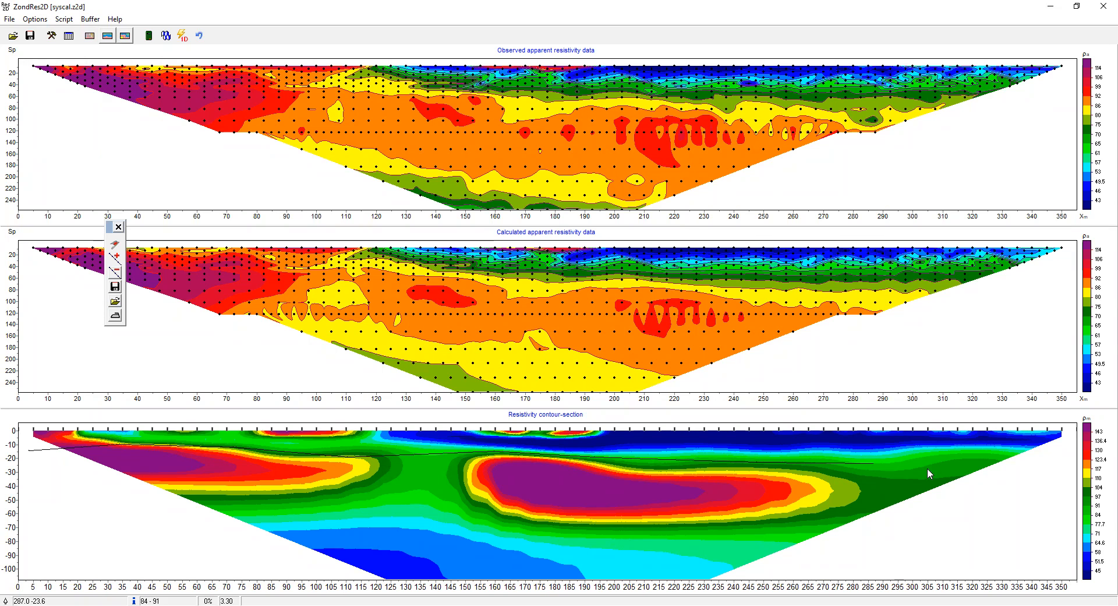
pyautogui.click(1050, 464)
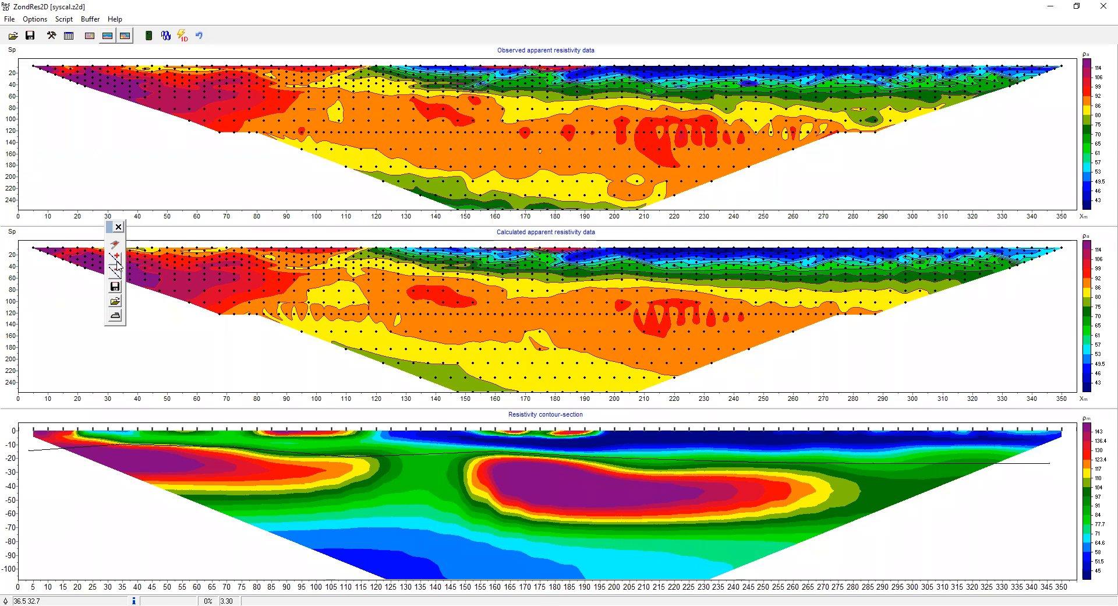
# Draw a second, deeper a priori boundary across the model section at about 46 to 68 m depth
pyautogui.click(52, 524)
pyautogui.click(173, 512)
pyautogui.click(289, 515)
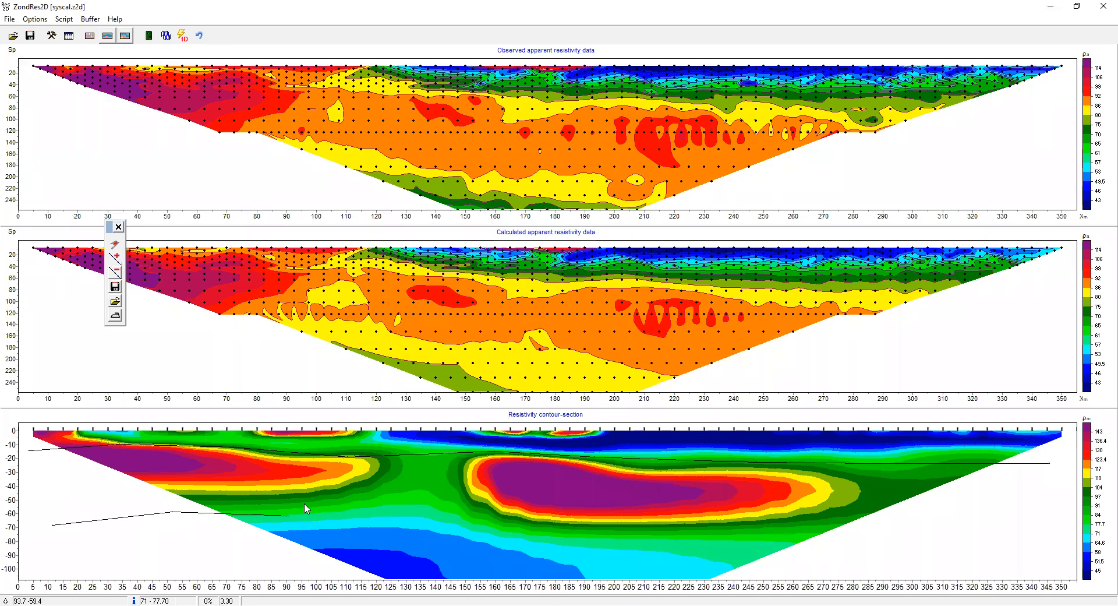
pyautogui.click(421, 494)
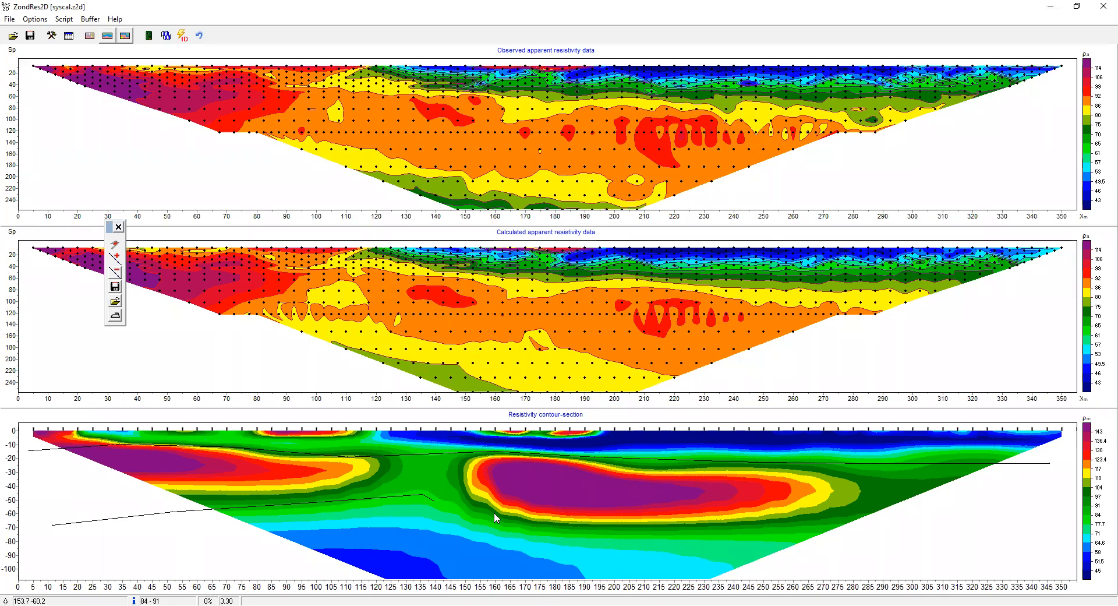
pyautogui.click(619, 520)
pyautogui.click(813, 515)
pyautogui.rightClick(1050, 509)
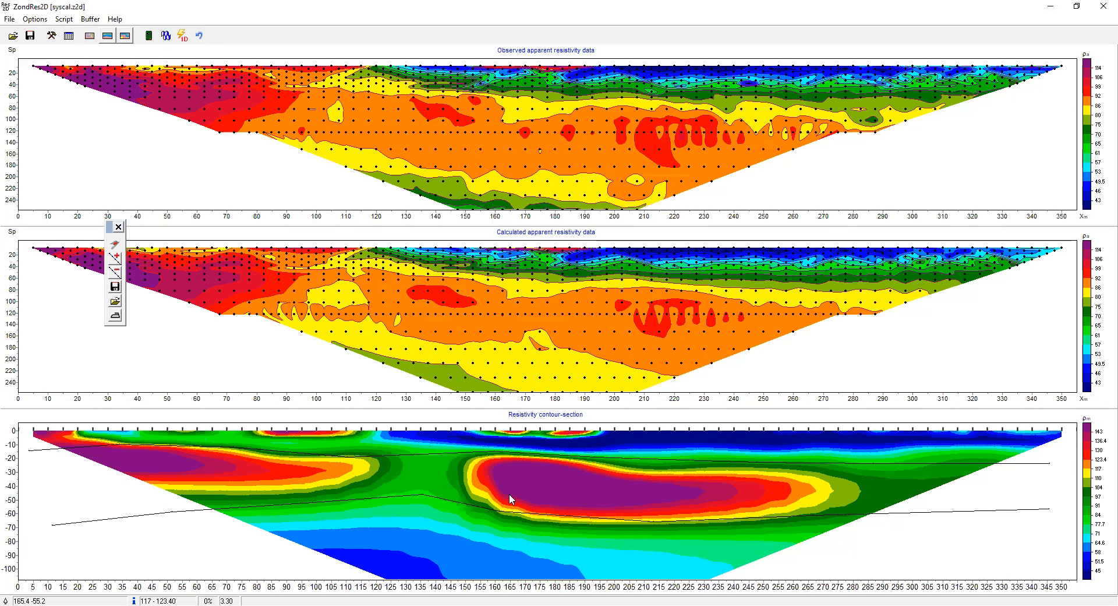
# Run the inversion with the two boundaries, disable the a priori boundaries mode and close the boundaries tool
pyautogui.click(167, 36)
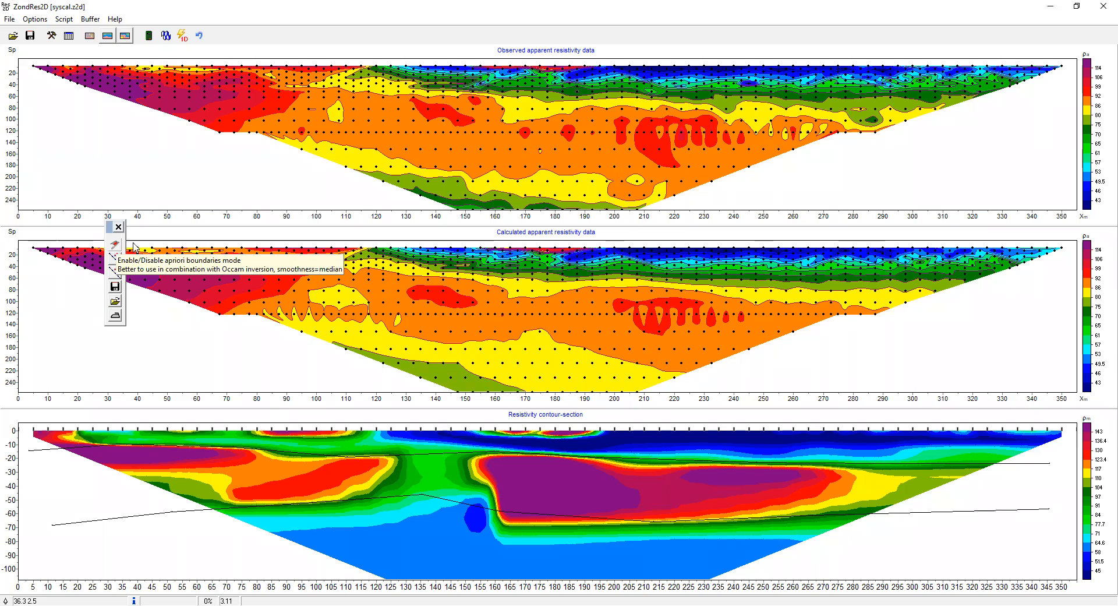
pyautogui.click(115, 244)
pyautogui.click(118, 227)
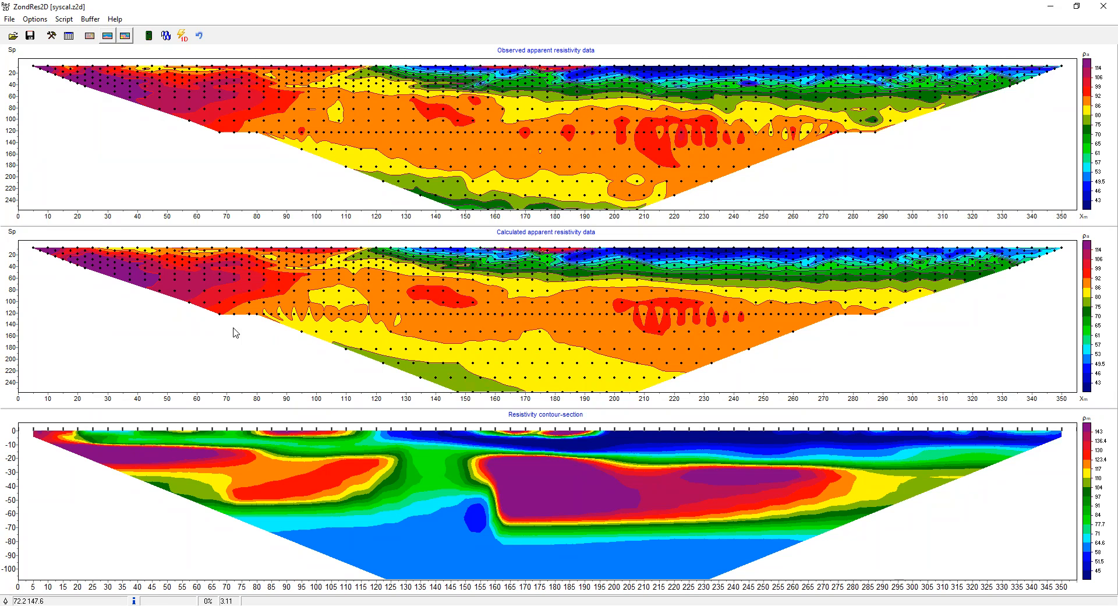
# Open the borehole data editor and add a new borehole with four layers
pyautogui.click(36, 20)
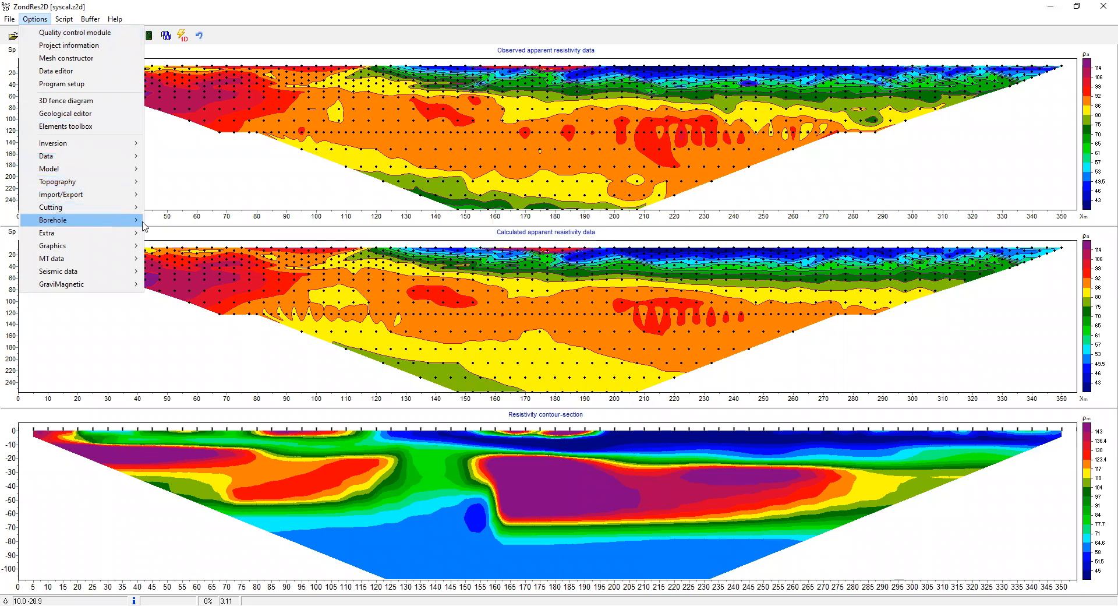
pyautogui.moveTo(142, 222)
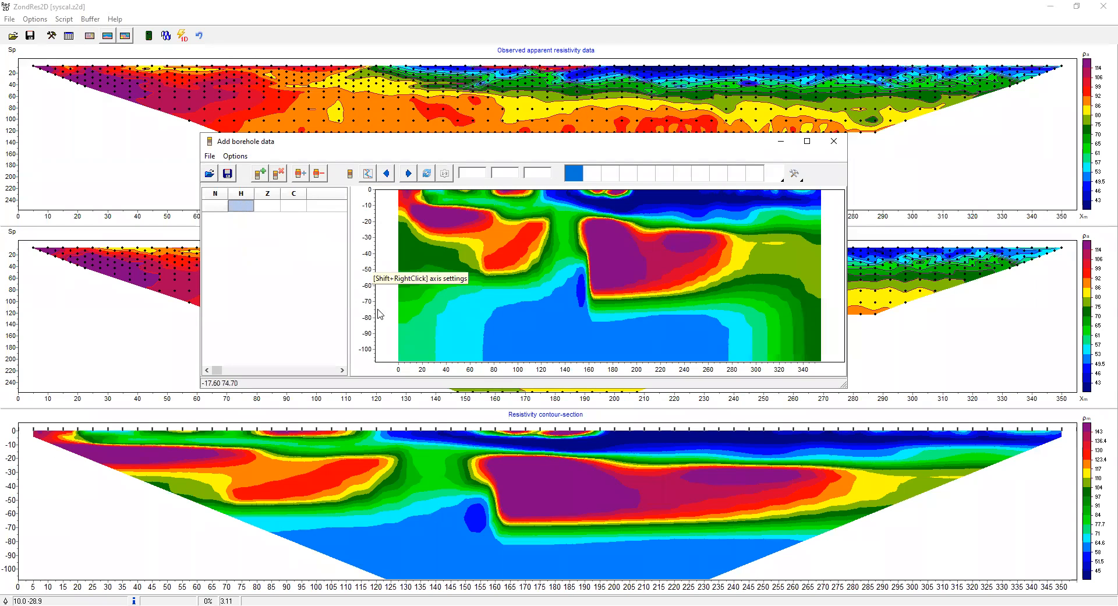
pyautogui.click(262, 177)
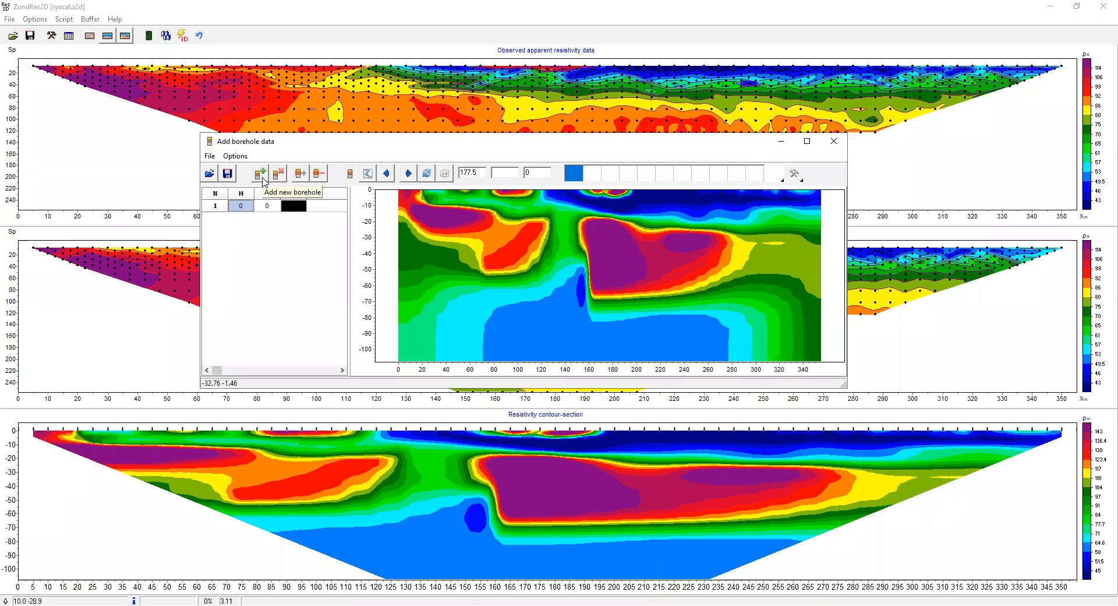
pyautogui.click(300, 178)
pyautogui.click(300, 178)
pyautogui.click(300, 177)
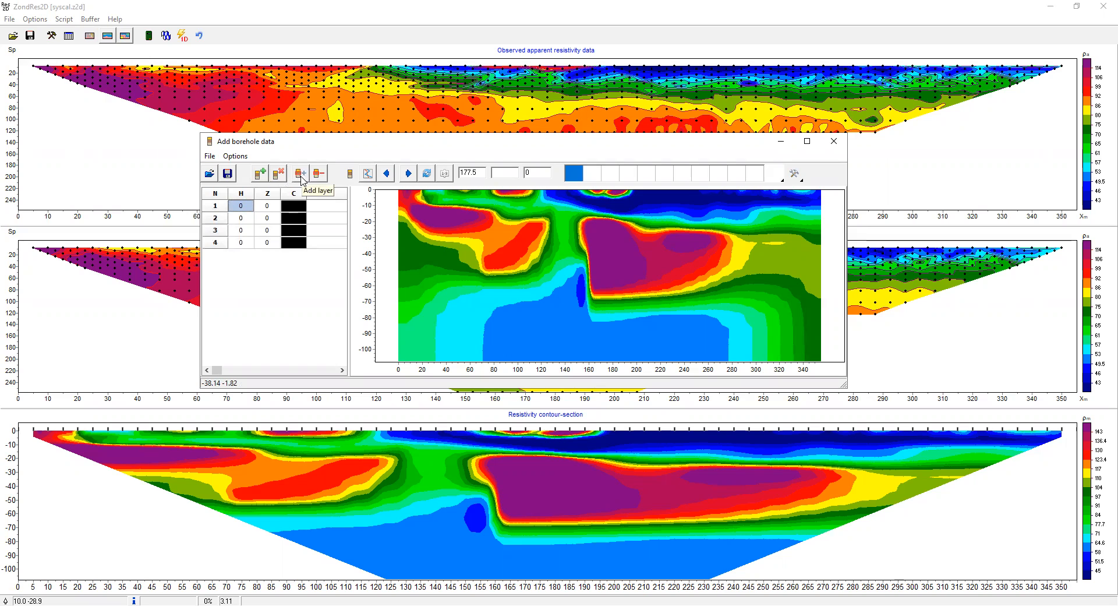
# Set the thicknesses of the four borehole layers to 10, 25, 15 and 30 from top to bottom
pyautogui.click(242, 206)
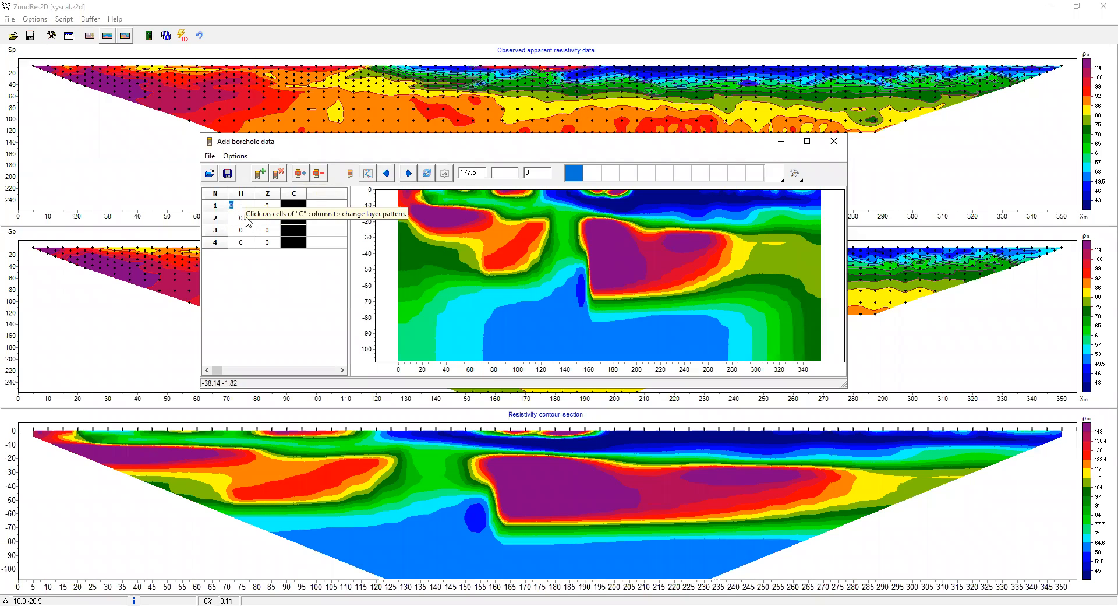
pyautogui.write('10')
pyautogui.click(242, 218)
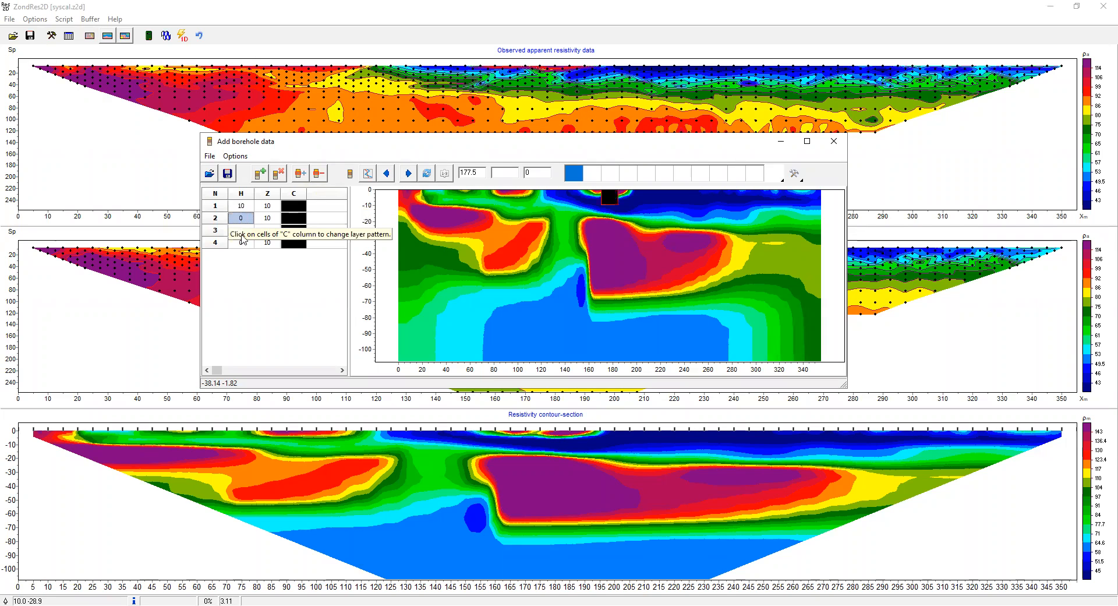
pyautogui.write('25')
pyautogui.press('Return')
pyautogui.write('15')
pyautogui.press('Return')
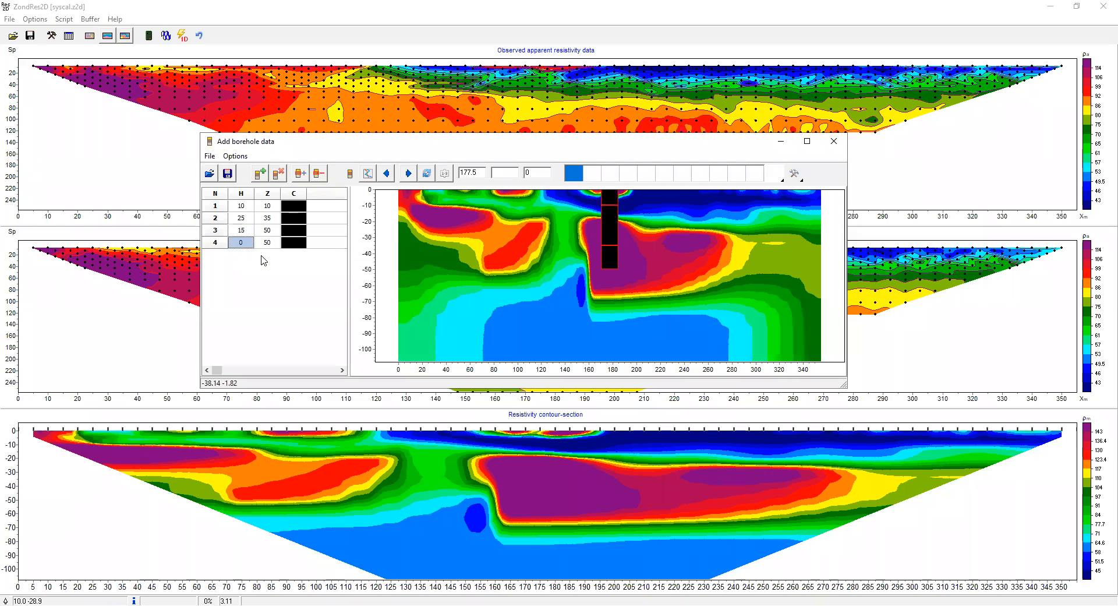
pyautogui.write('30')
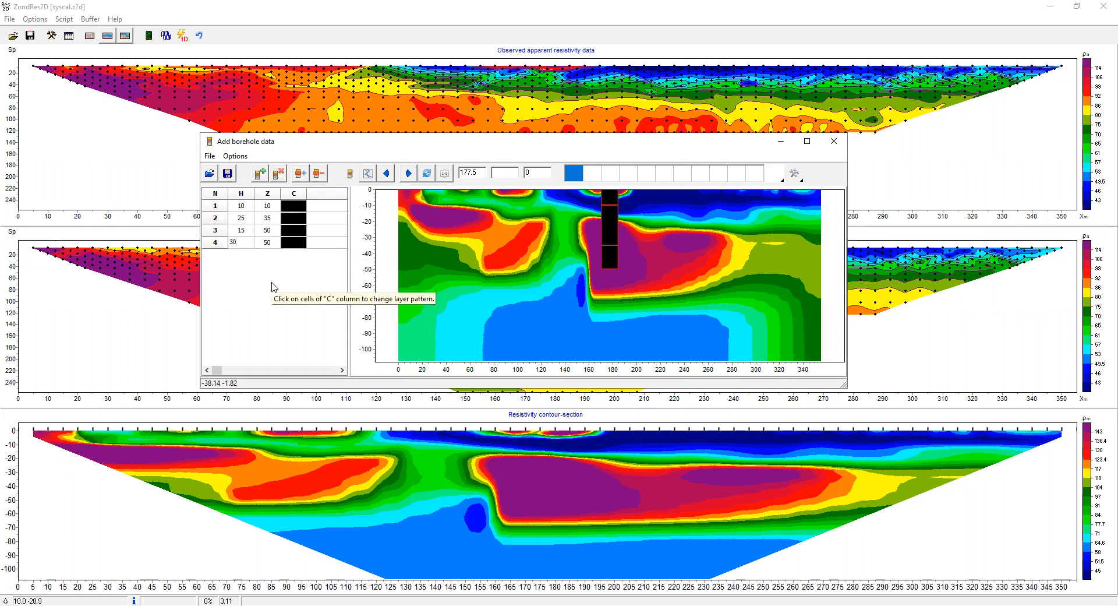
pyautogui.press('Return')
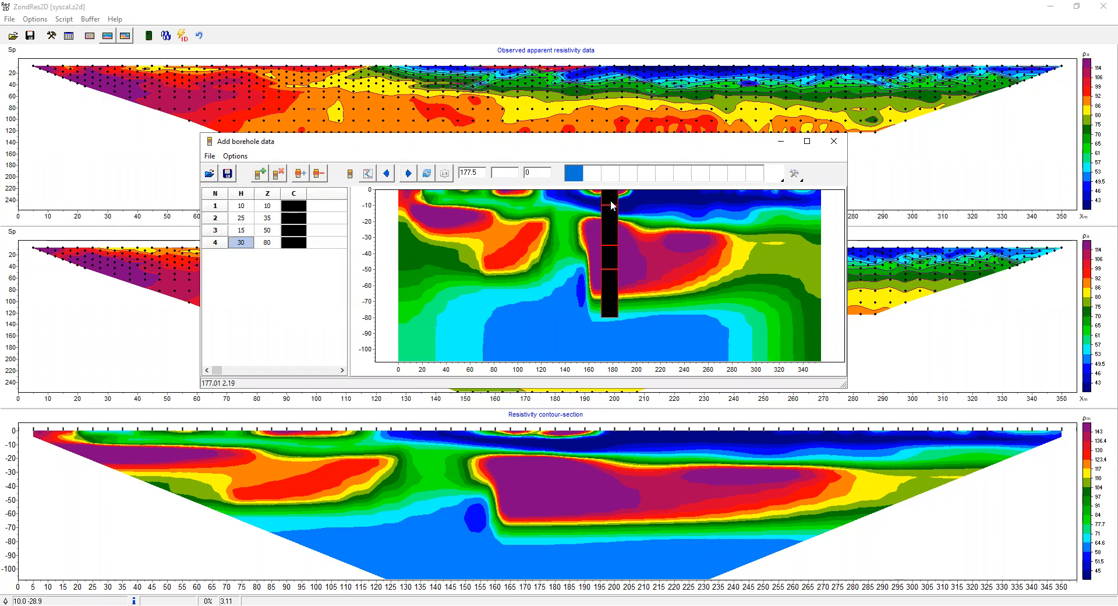
# Set the first borehole layer's pattern to Diagonal Cross and give the second layer a dense hatch pattern
pyautogui.click(608, 197)
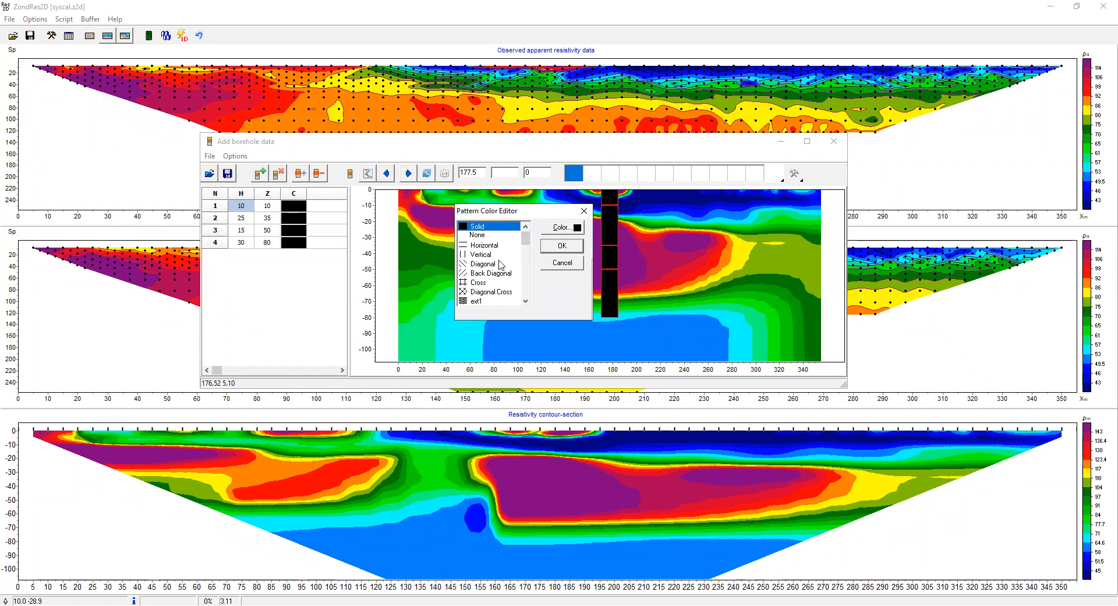
pyautogui.click(483, 292)
pyautogui.click(571, 252)
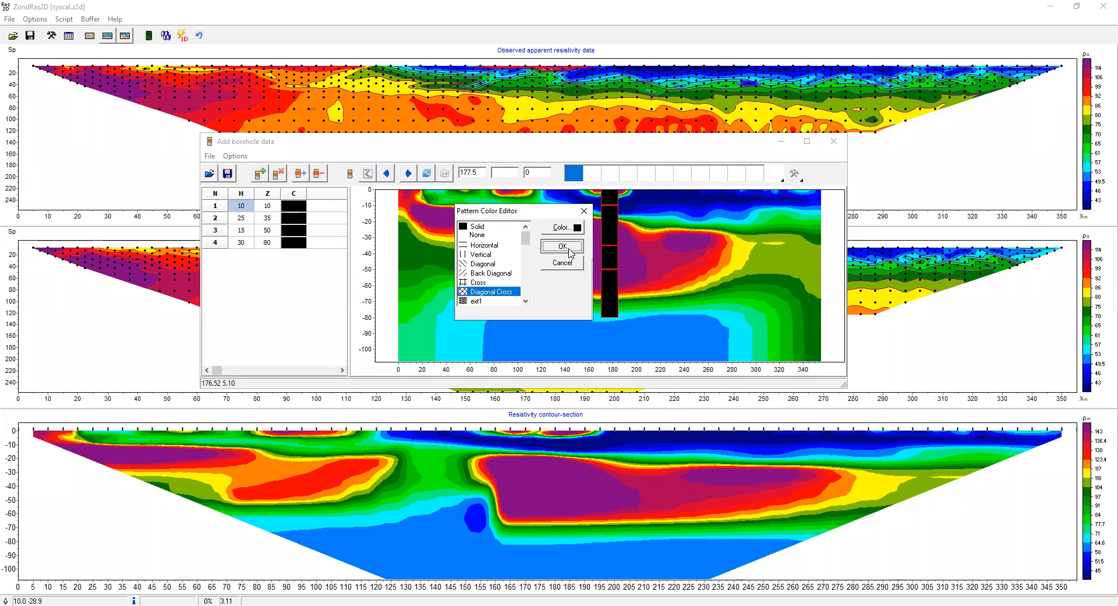
pyautogui.click(610, 222)
pyautogui.scroll(-1, 498, 282)
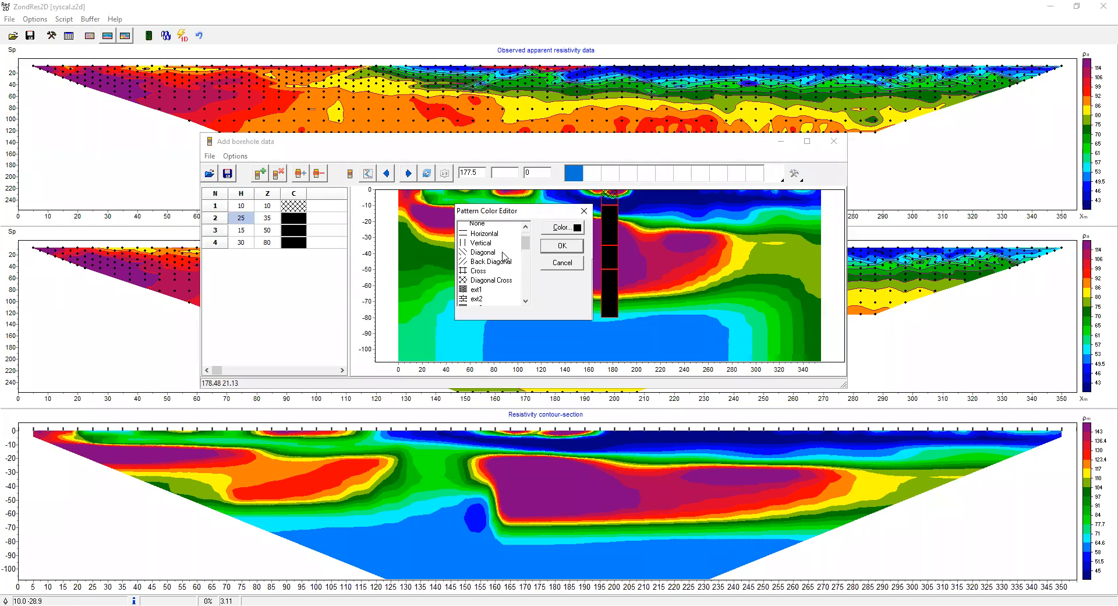
pyautogui.click(487, 273)
pyautogui.click(569, 256)
# Set the third borehole layer's pattern to ext4 and the fourth layer's pattern to ext12
pyautogui.click(610, 257)
pyautogui.moveTo(526, 233); pyautogui.dragTo(529, 253)
pyautogui.click(483, 236)
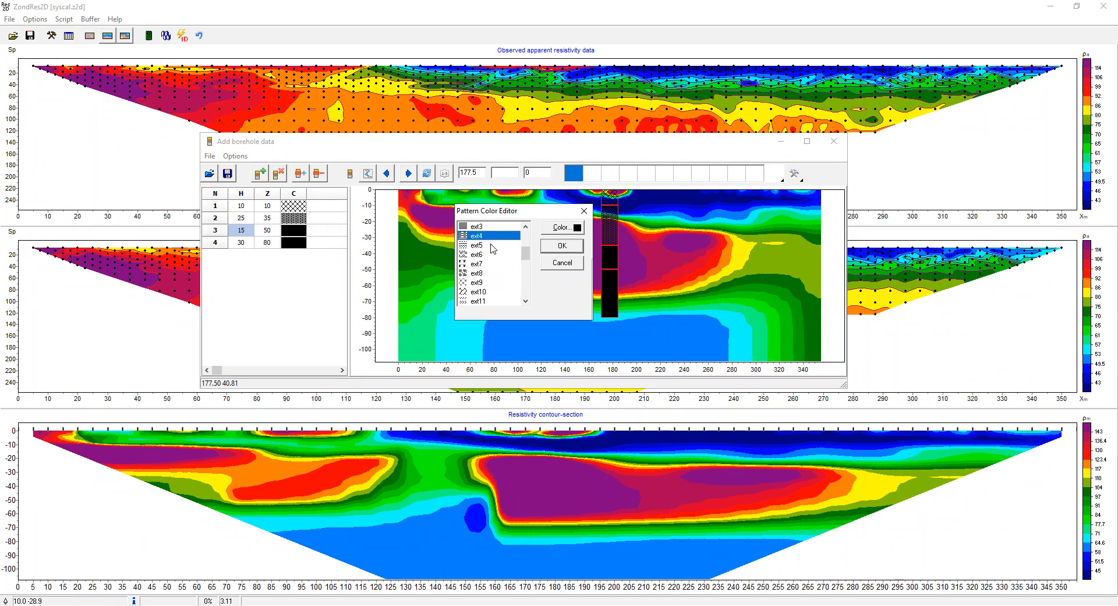
pyautogui.click(562, 247)
pyautogui.click(609, 291)
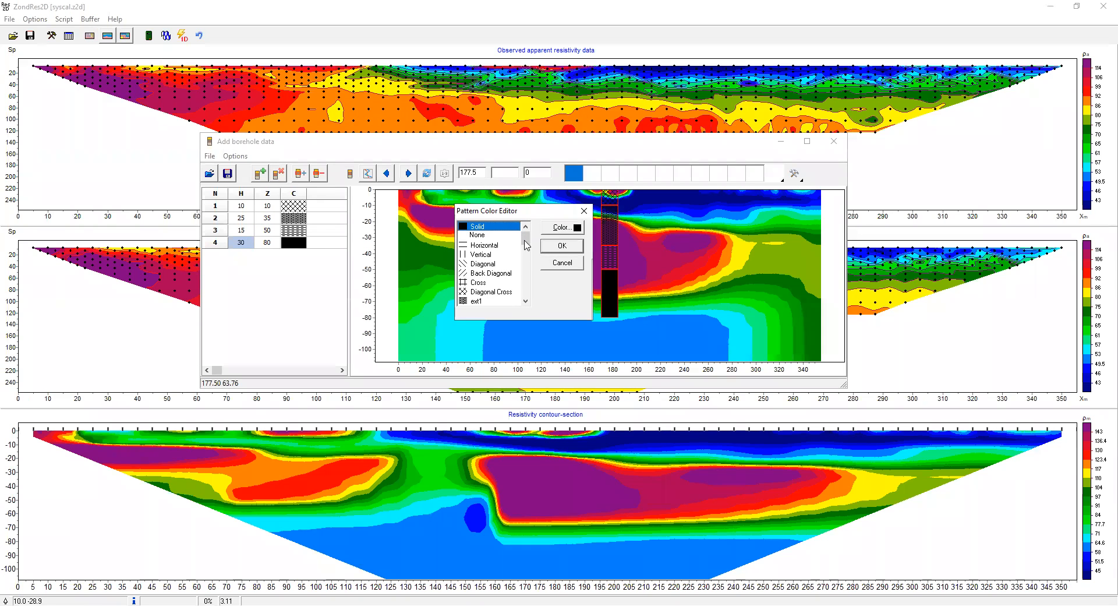
pyautogui.moveTo(527, 243); pyautogui.dragTo(529, 261)
pyautogui.click(482, 292)
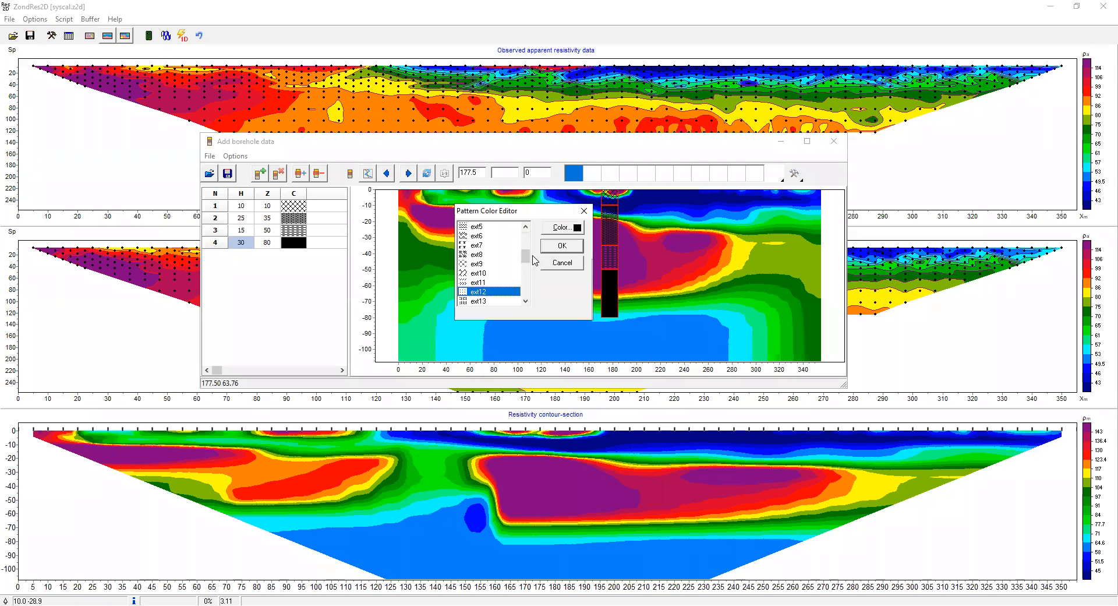
pyautogui.click(563, 245)
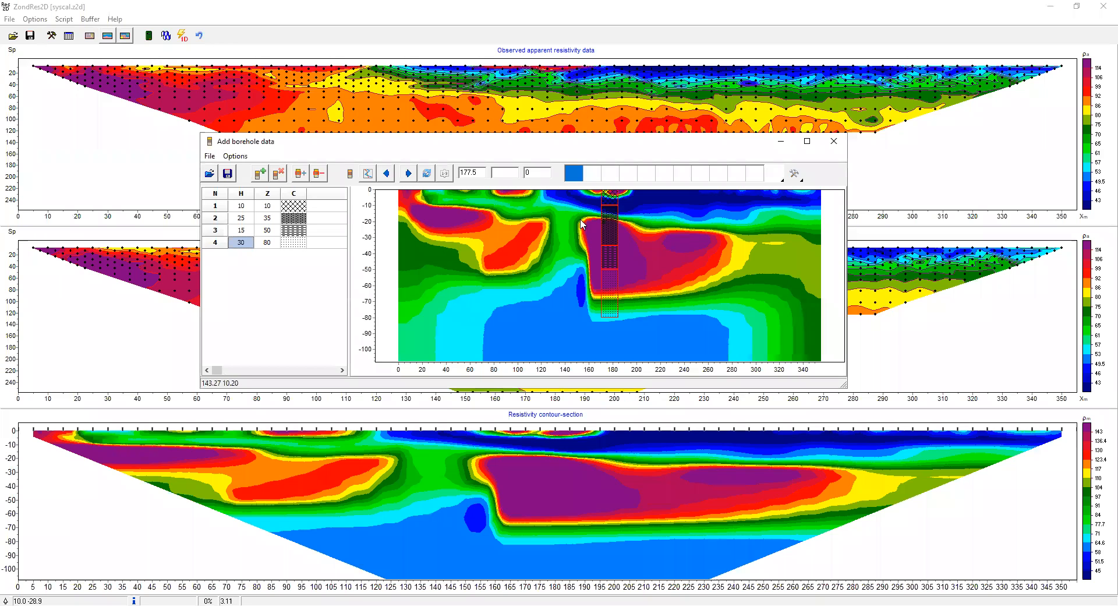
# Set the borehole's horizontal position to 120 and name it BH-01
pyautogui.doubleClick(482, 173)
pyautogui.write('120')
pyautogui.press('Return')
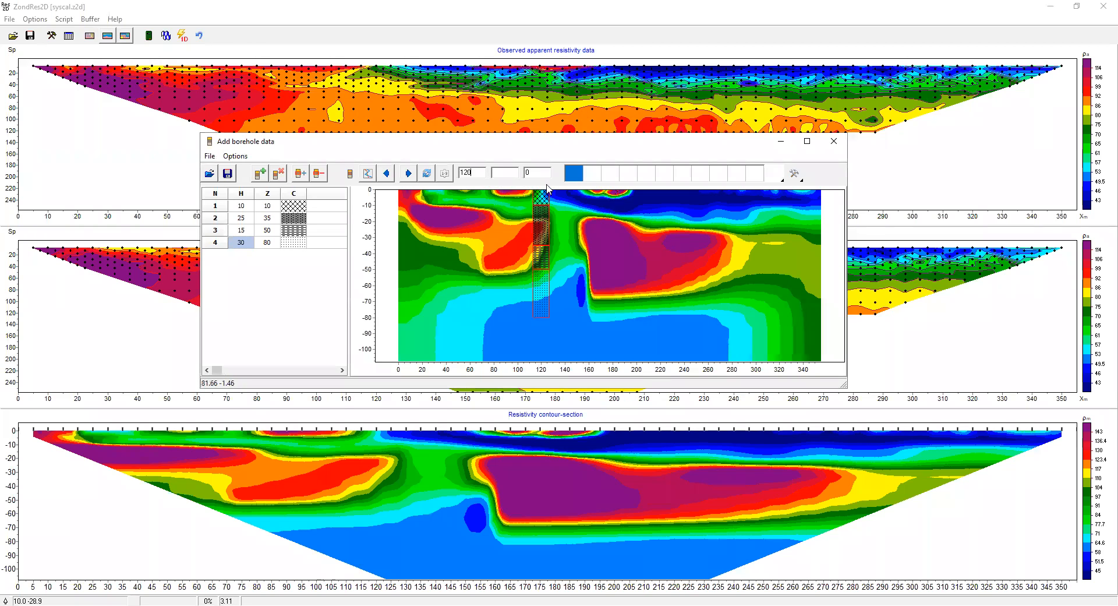
pyautogui.click(510, 172)
pyautogui.write('Bh')
pyautogui.write('-01')
# Try a borehole angle of 15 and reset the angle to 0
pyautogui.write('15')
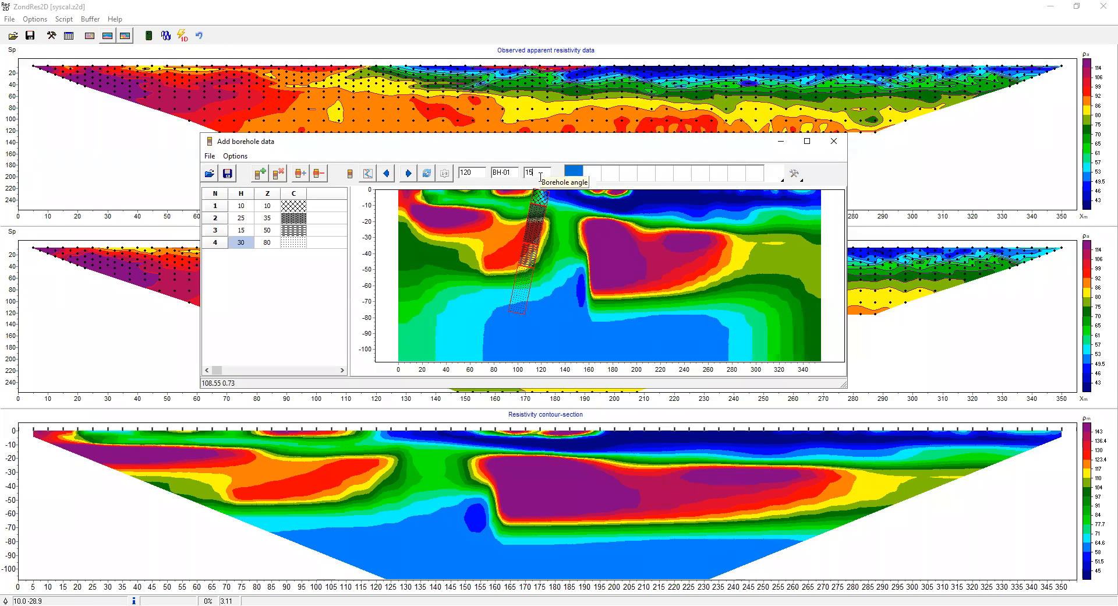
pyautogui.moveTo(541, 176); pyautogui.dragTo(521, 175)
pyautogui.write('0')
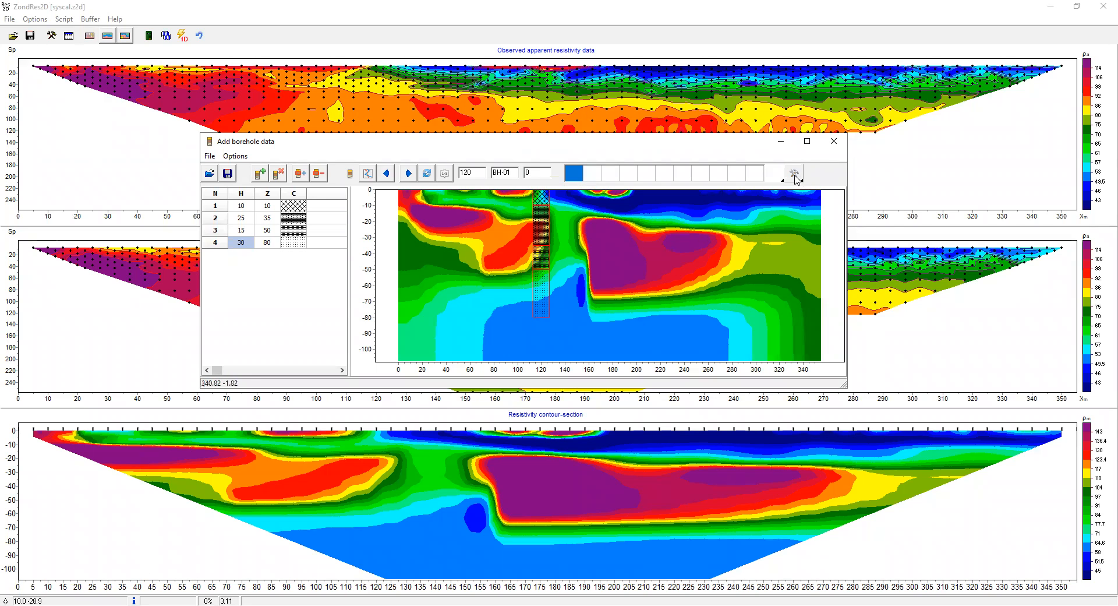
# Set the borehole width to 2, return to the main window and enlarge the resistivity contour-section
pyautogui.click(795, 175)
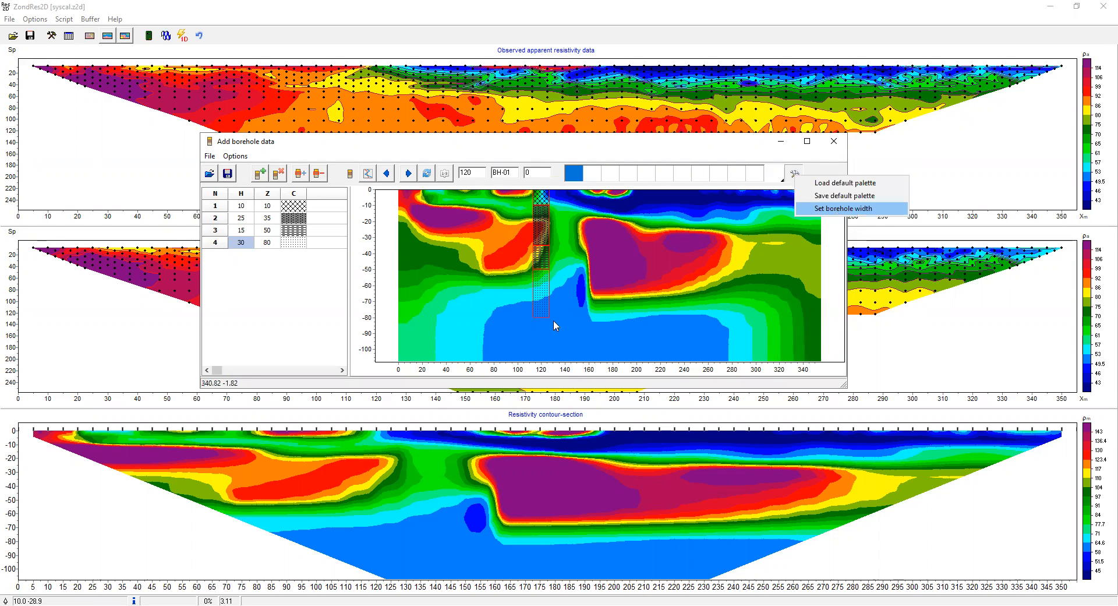
pyautogui.click(844, 208)
pyautogui.write('2')
pyautogui.press('Return')
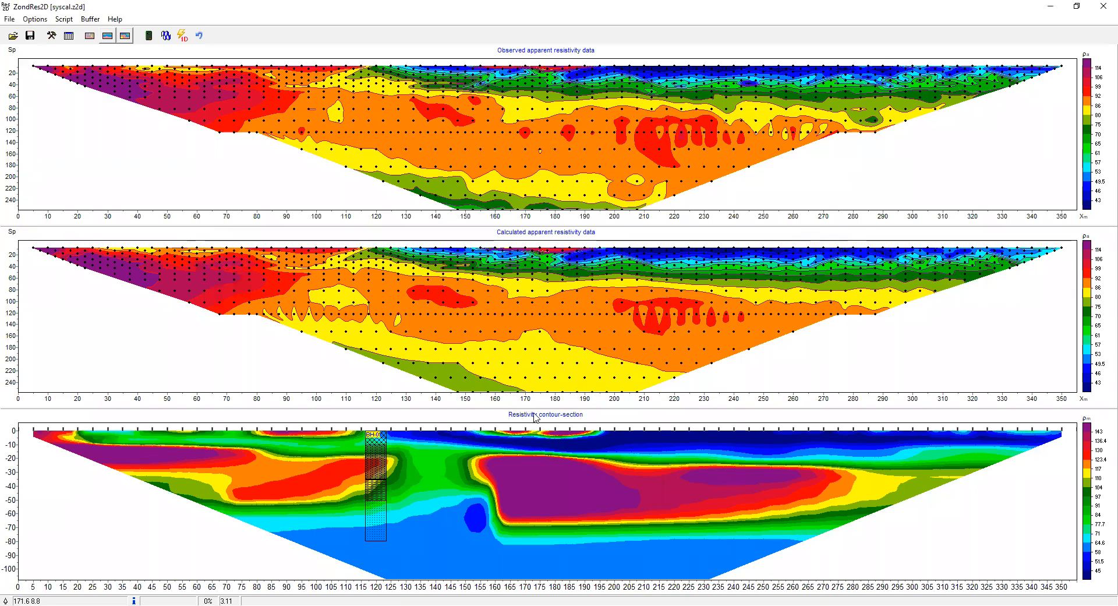
pyautogui.moveTo(544, 326); pyautogui.dragTo(544, 293)
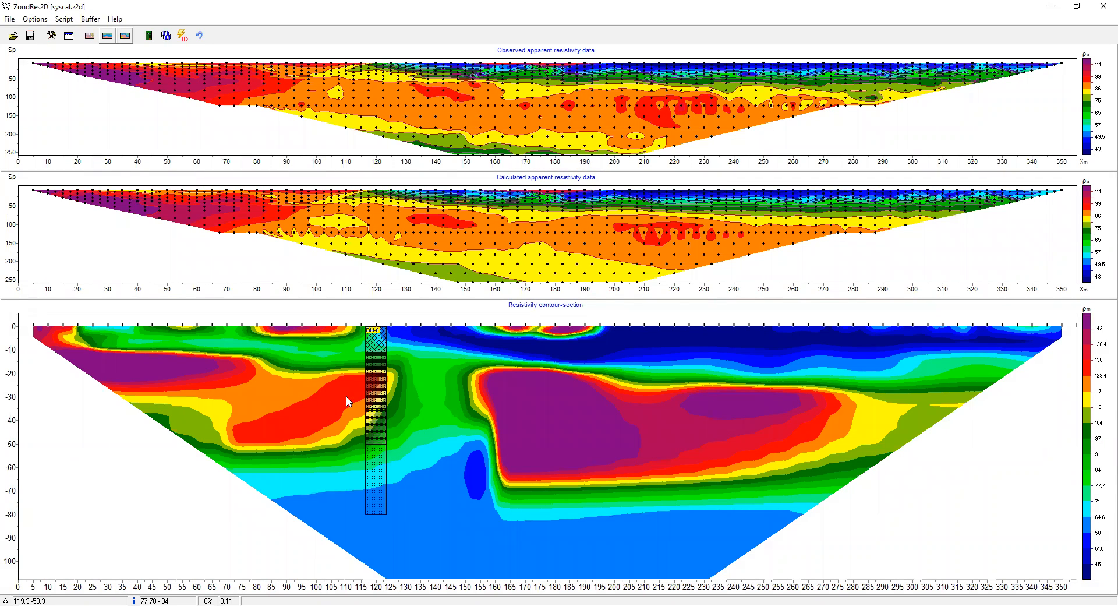
# Open the Geological editor and enlarge its window to show the section and borehole
pyautogui.click(36, 19)
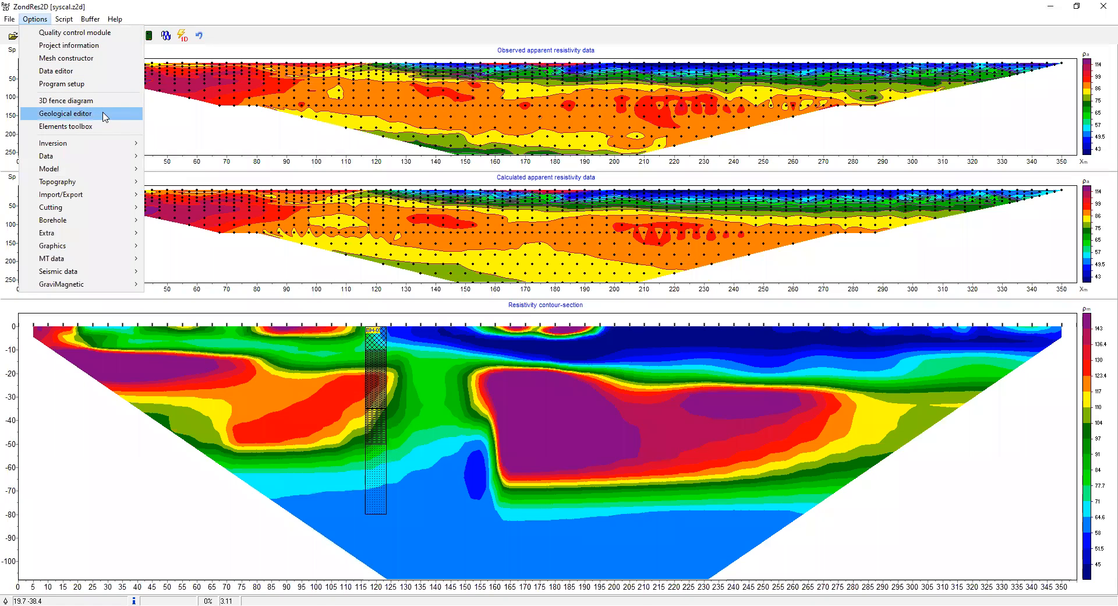
pyautogui.press('Return')
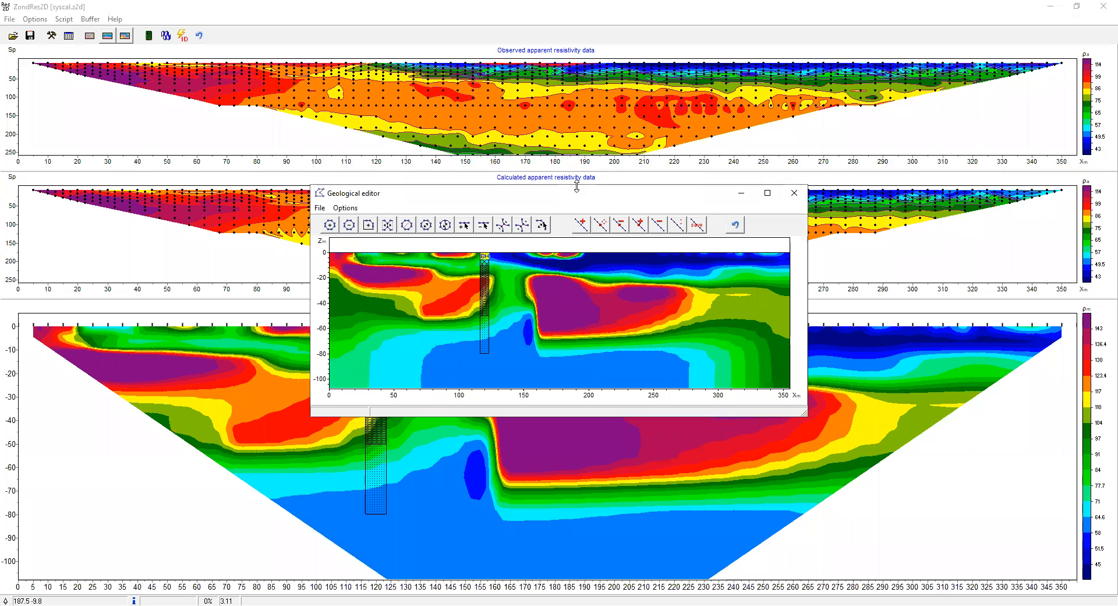
pyautogui.moveTo(578, 180); pyautogui.dragTo(579, 118)
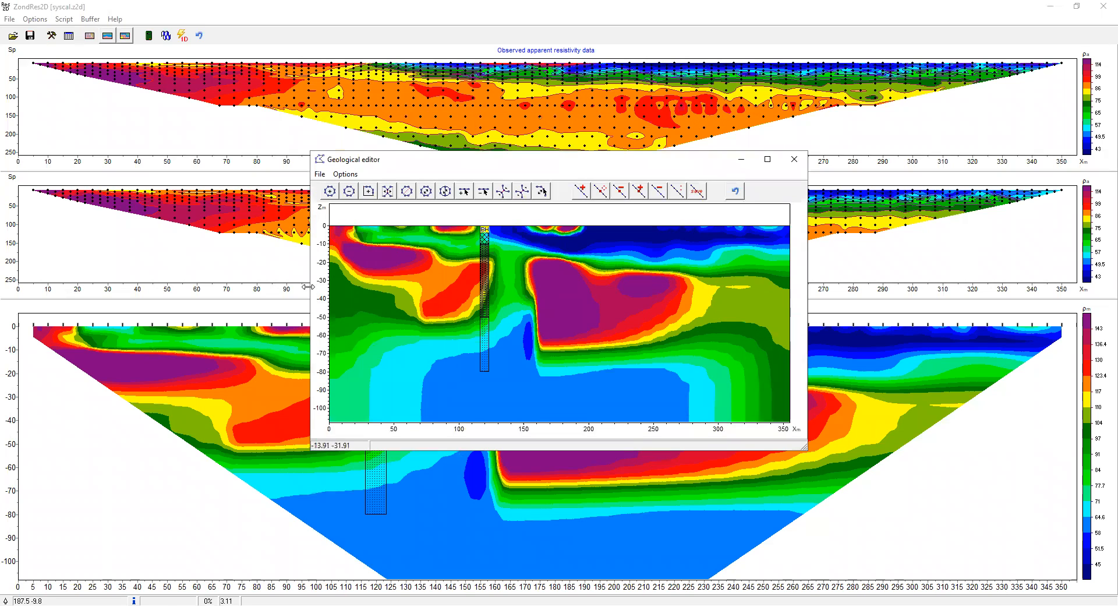
pyautogui.moveTo(308, 286); pyautogui.dragTo(243, 286)
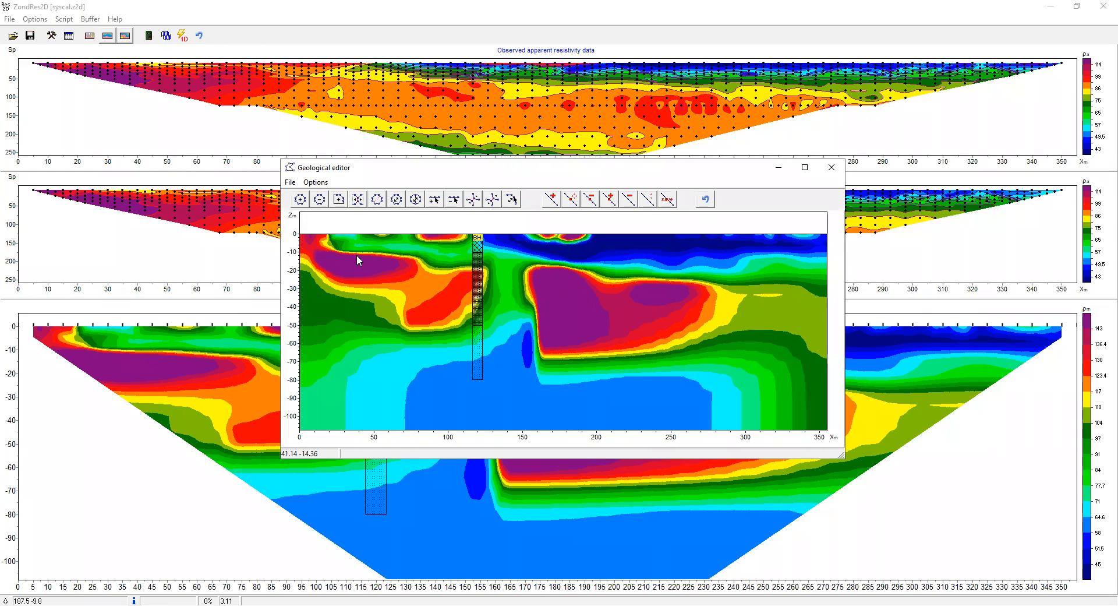
# Draw and confirm a polygon for the upper layer, with its base following the upper resistivity boundary down to about 31 m depth
pyautogui.click(340, 202)
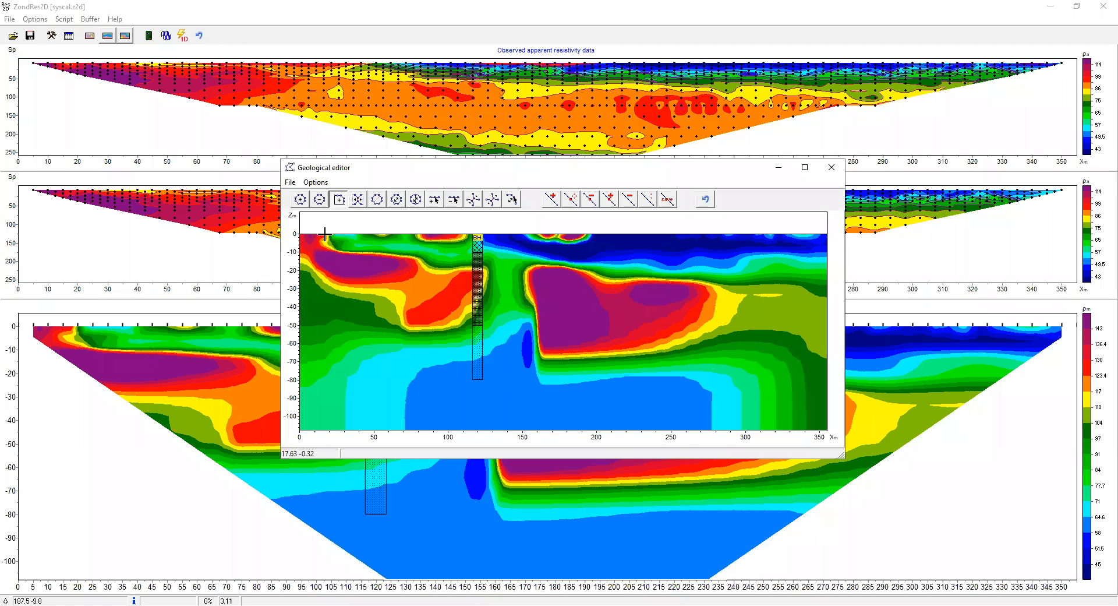
pyautogui.click(341, 248)
pyautogui.click(414, 256)
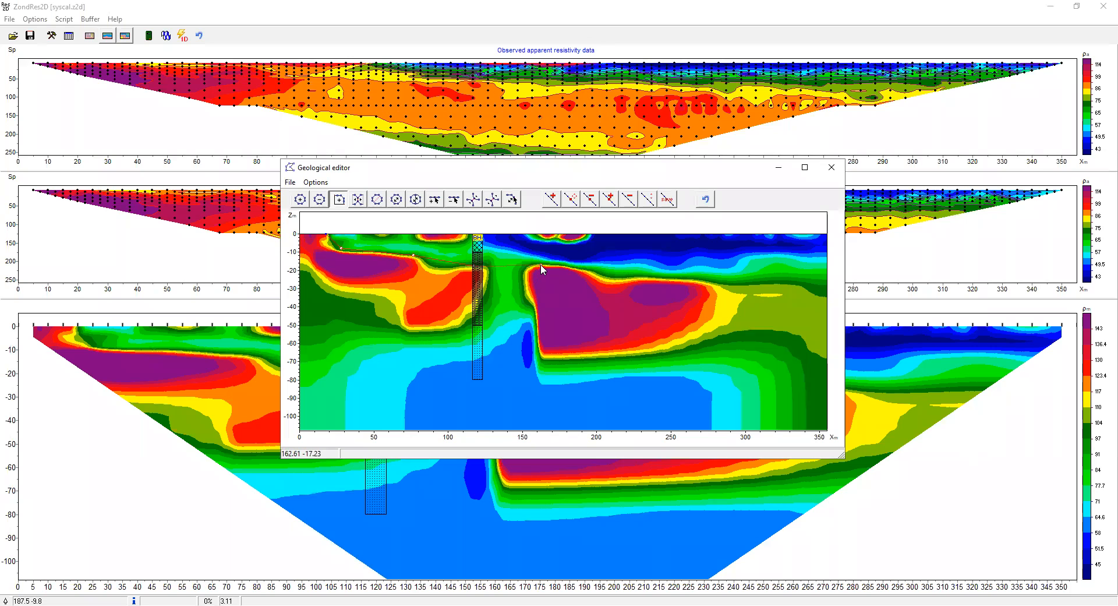
pyautogui.click(759, 282)
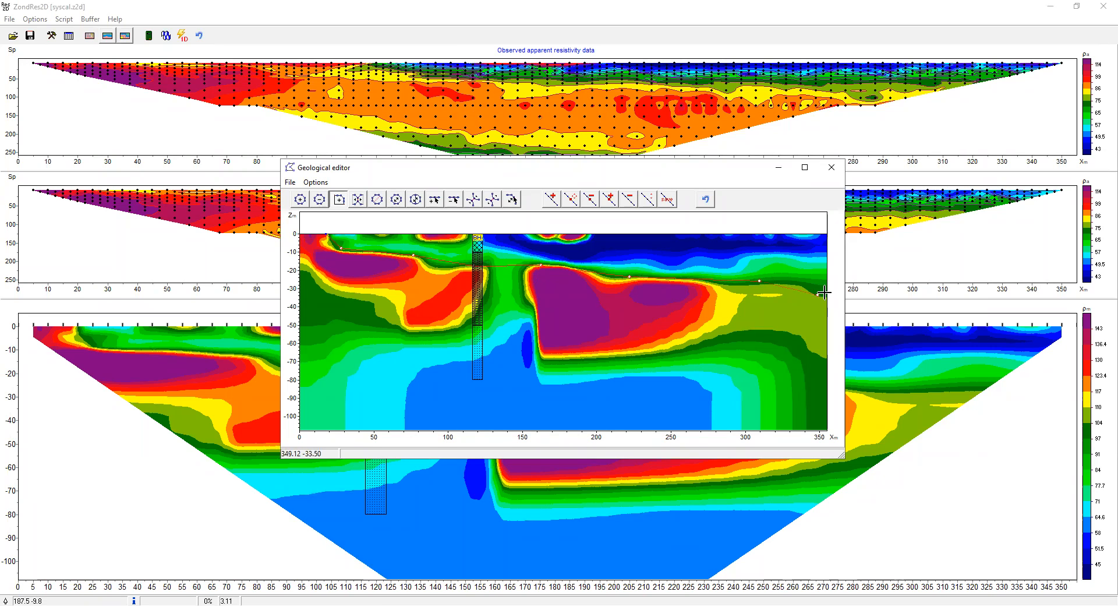
pyautogui.click(827, 291)
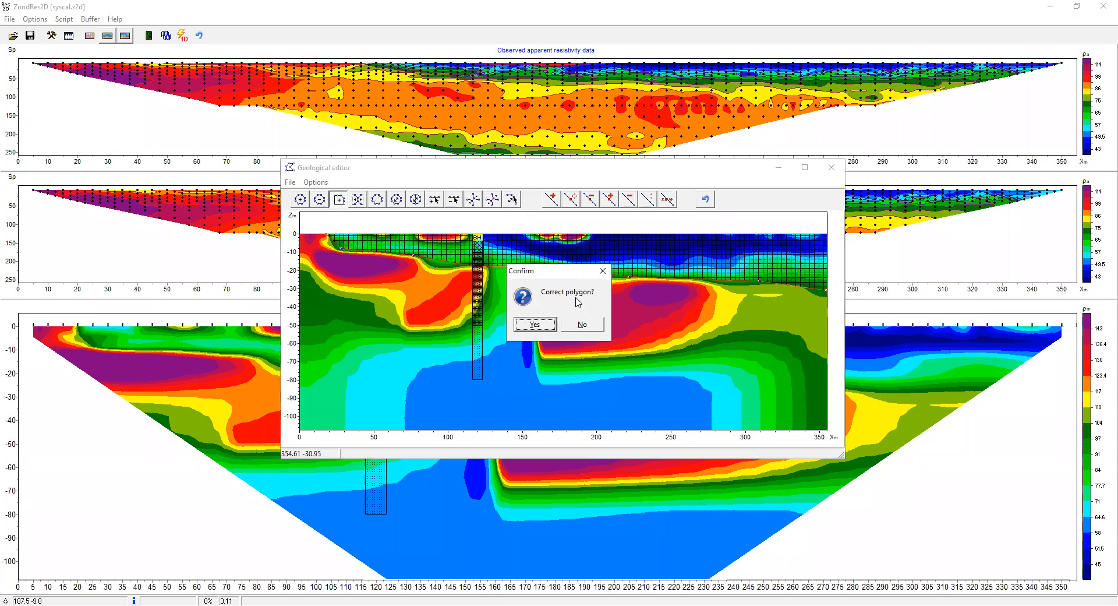
pyautogui.press('Return')
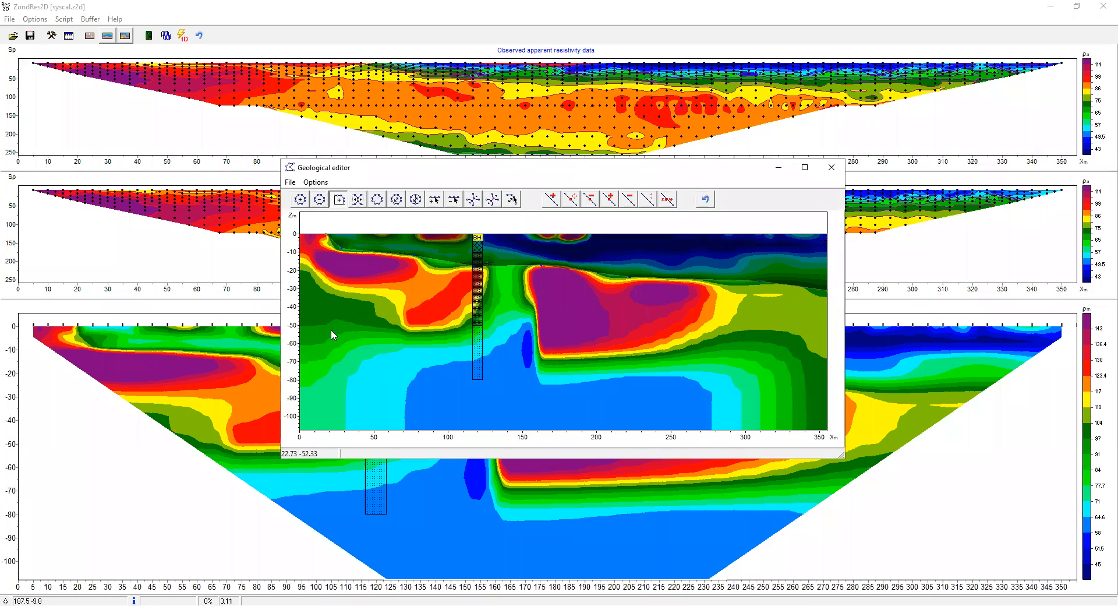
# Draw and confirm a polygon for the lower layer, with its top running from about 50 m to 69 m depth
pyautogui.click(300, 326)
pyautogui.click(366, 331)
pyautogui.click(461, 334)
pyautogui.click(527, 315)
pyautogui.click(542, 362)
pyautogui.click(690, 350)
pyautogui.click(736, 354)
pyautogui.rightClick(543, 325)
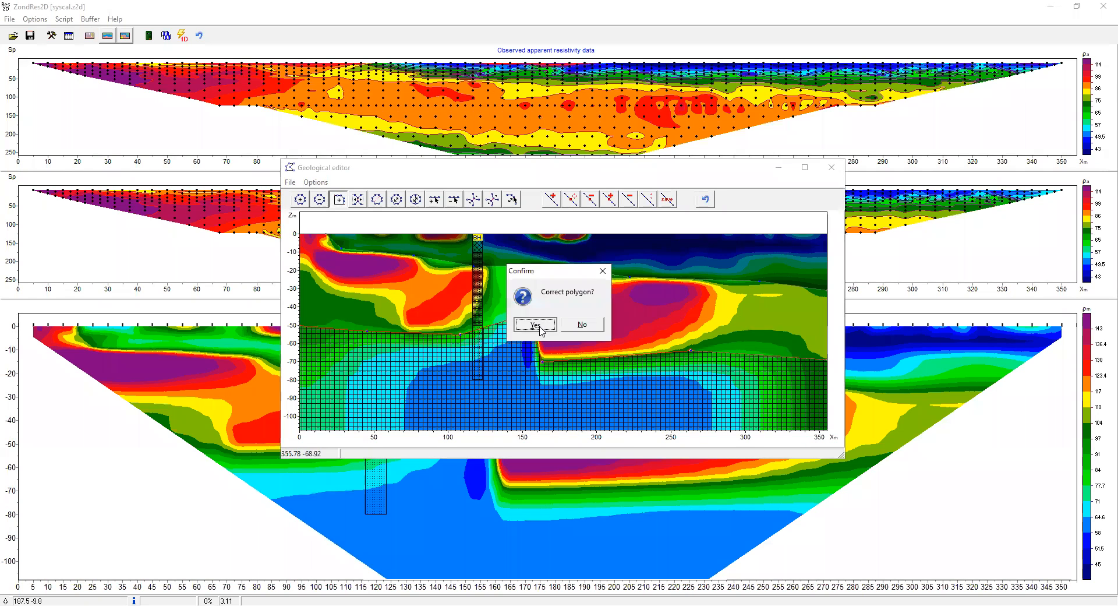
# Create and confirm a middle-layer polygon filling the area between the upper and lower bodies
pyautogui.click(828, 313)
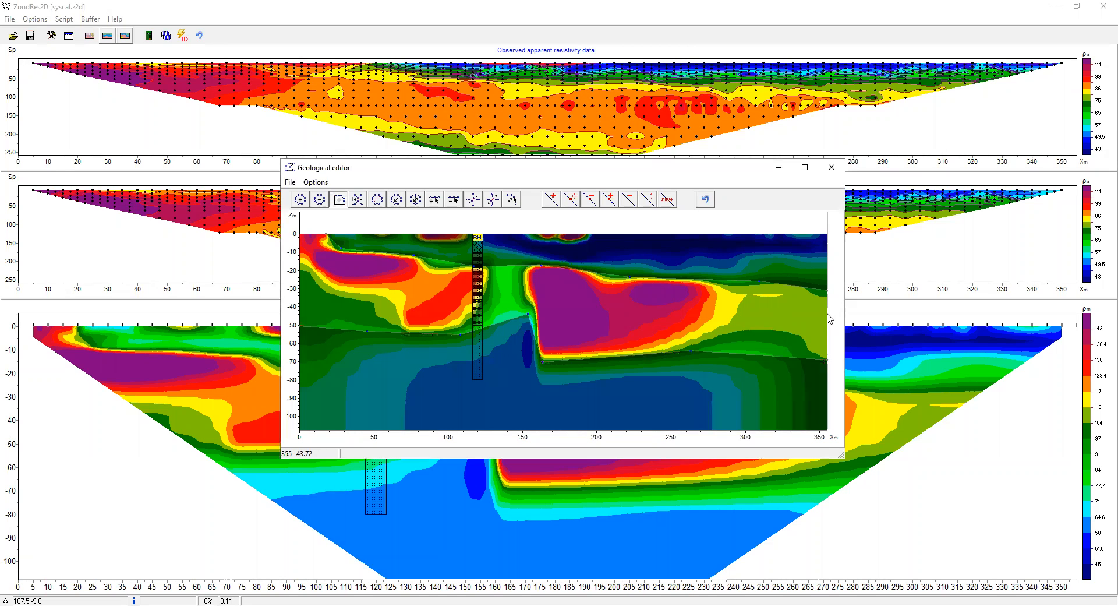
pyautogui.rightClick(827, 314)
pyautogui.click(544, 327)
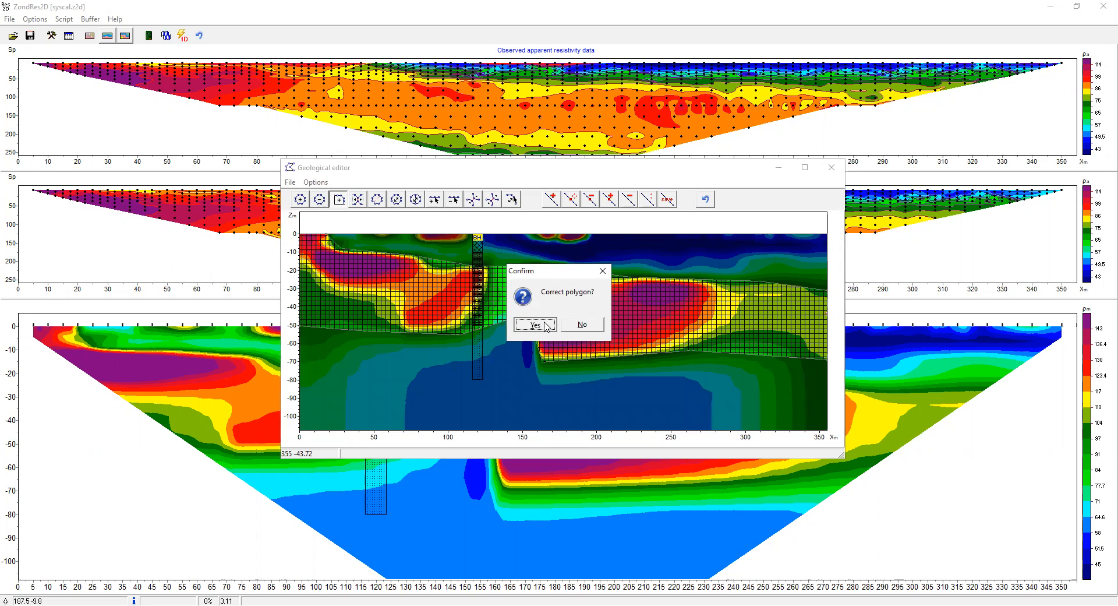
# Apply the Diagonal Cross pattern to the upper geological body
pyautogui.click(627, 248)
pyautogui.click(518, 285)
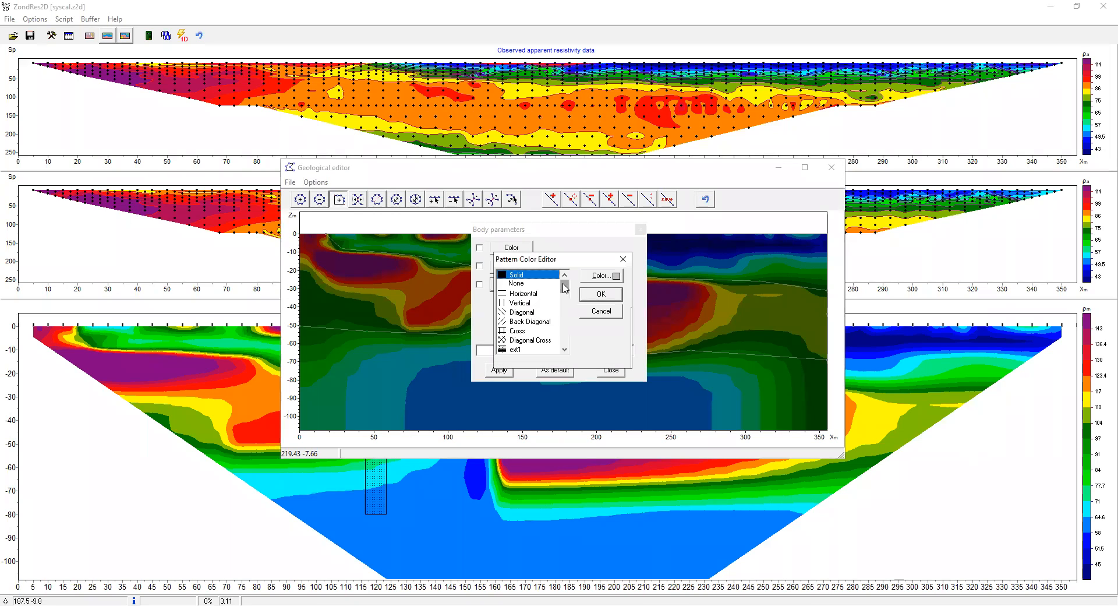
pyautogui.moveTo(563, 283); pyautogui.dragTo(563, 287)
pyautogui.click(532, 312)
pyautogui.click(605, 294)
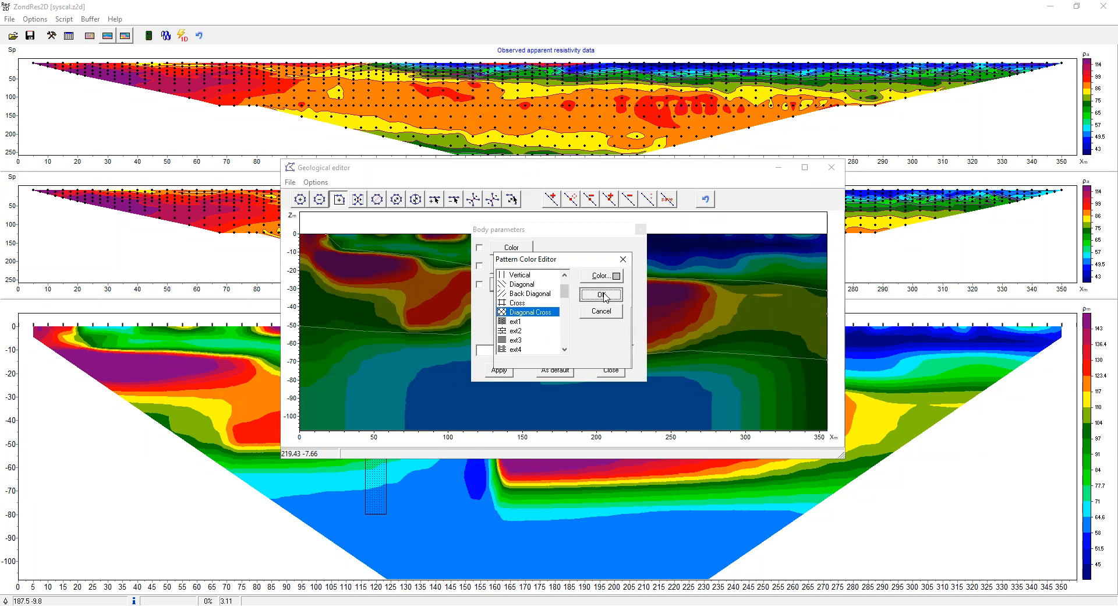
pyautogui.click(500, 370)
pyautogui.click(612, 371)
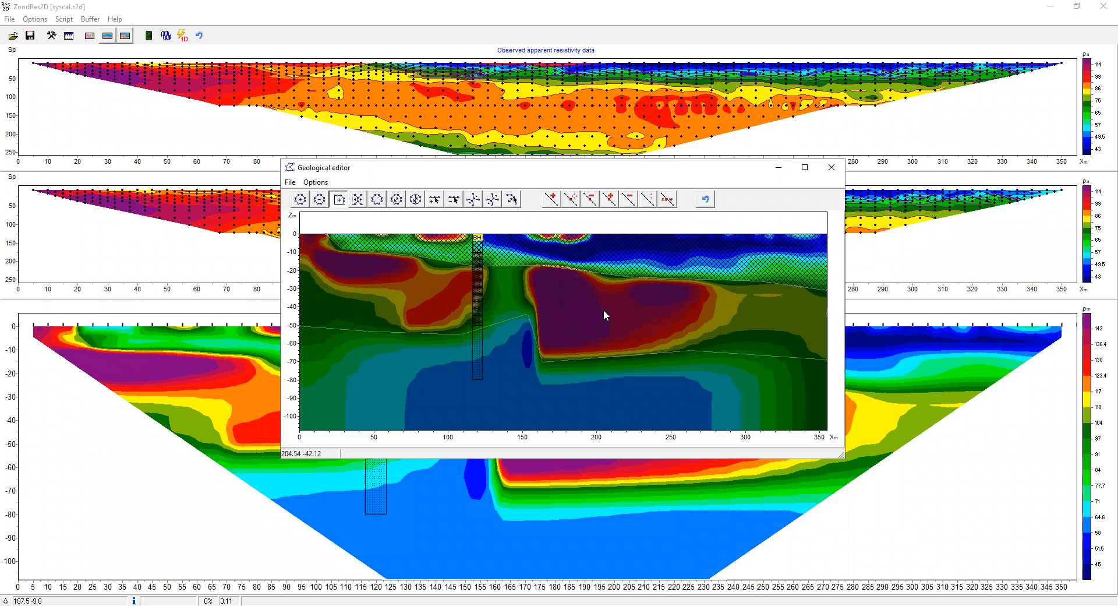
# Apply the ext19 pattern to the middle geological body
pyautogui.doubleClick(604, 313)
pyautogui.click(522, 285)
pyautogui.scroll(-6, 523, 310)
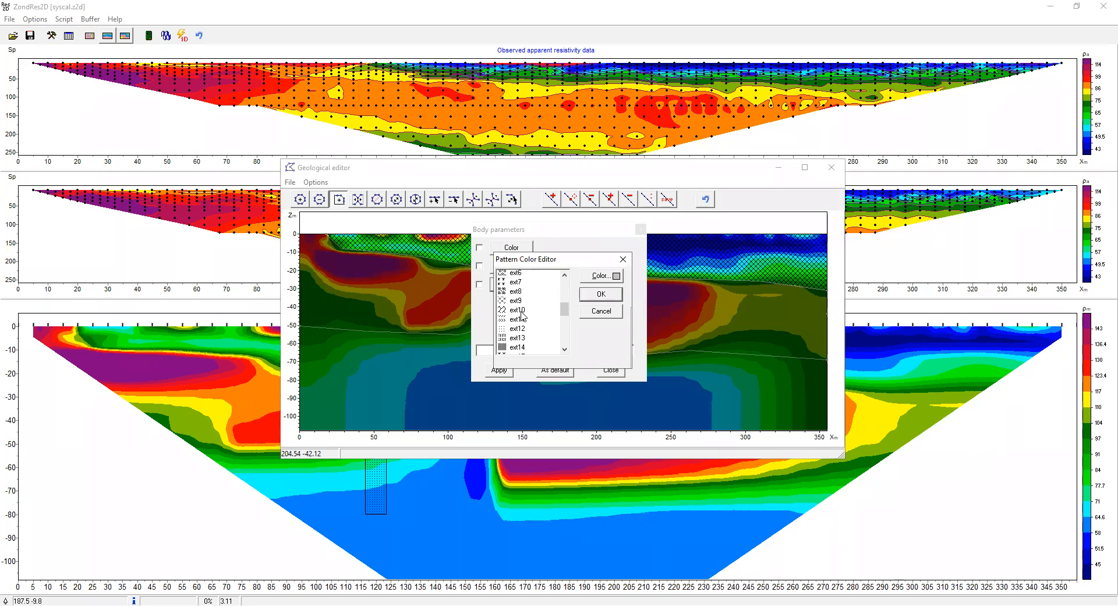
pyautogui.click(520, 322)
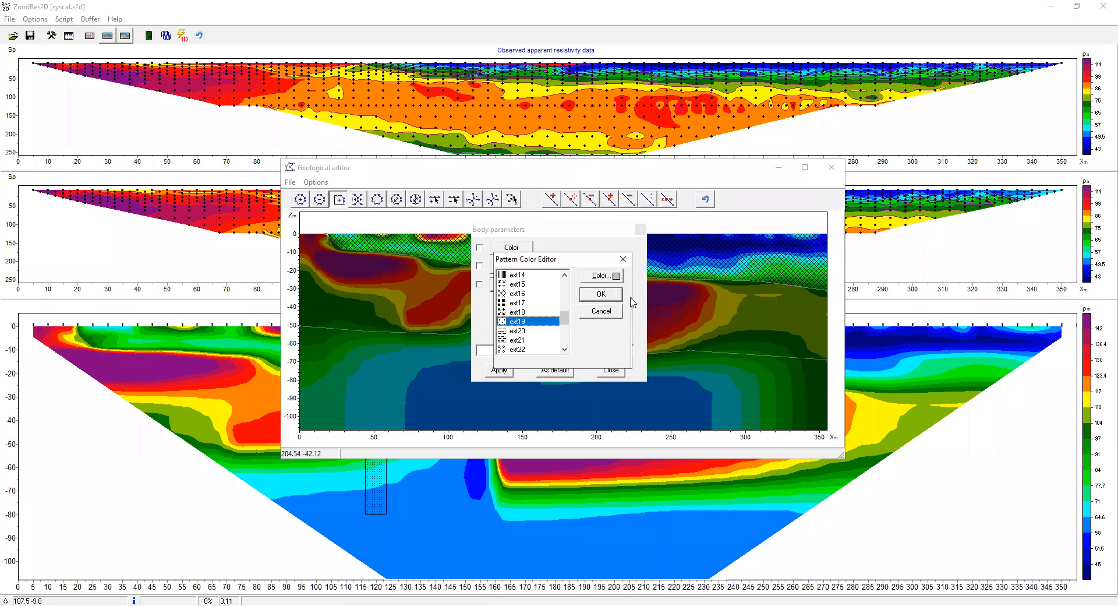
pyautogui.click(600, 294)
pyautogui.click(504, 372)
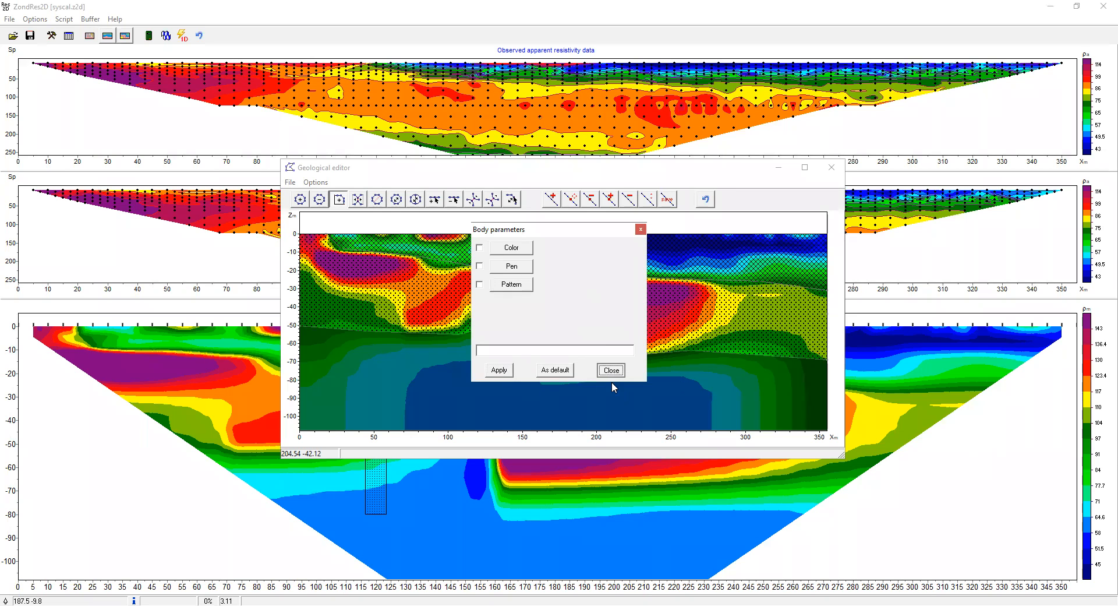
# Apply the ext13 pattern to the lower geological body
pyautogui.click(511, 286)
pyautogui.scroll(-5, 525, 325)
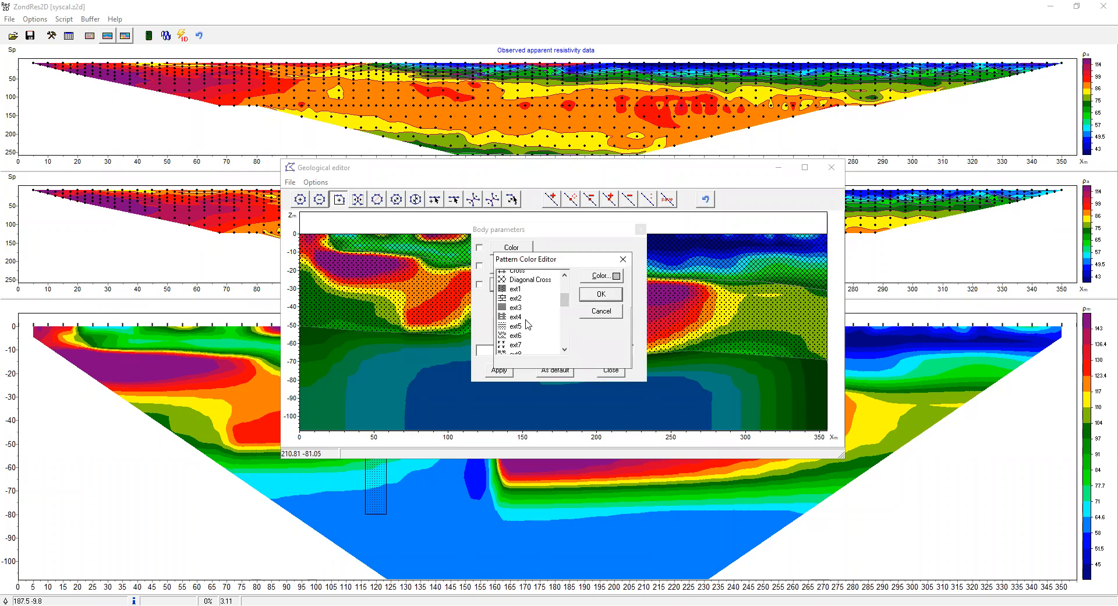
pyautogui.scroll(-4, 521, 325)
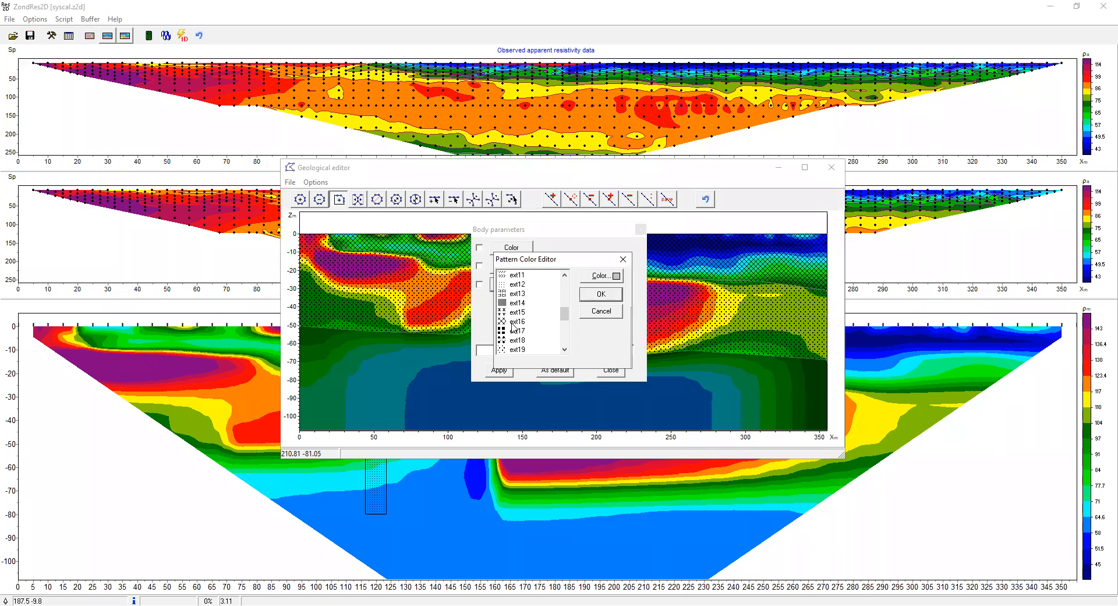
pyautogui.click(515, 321)
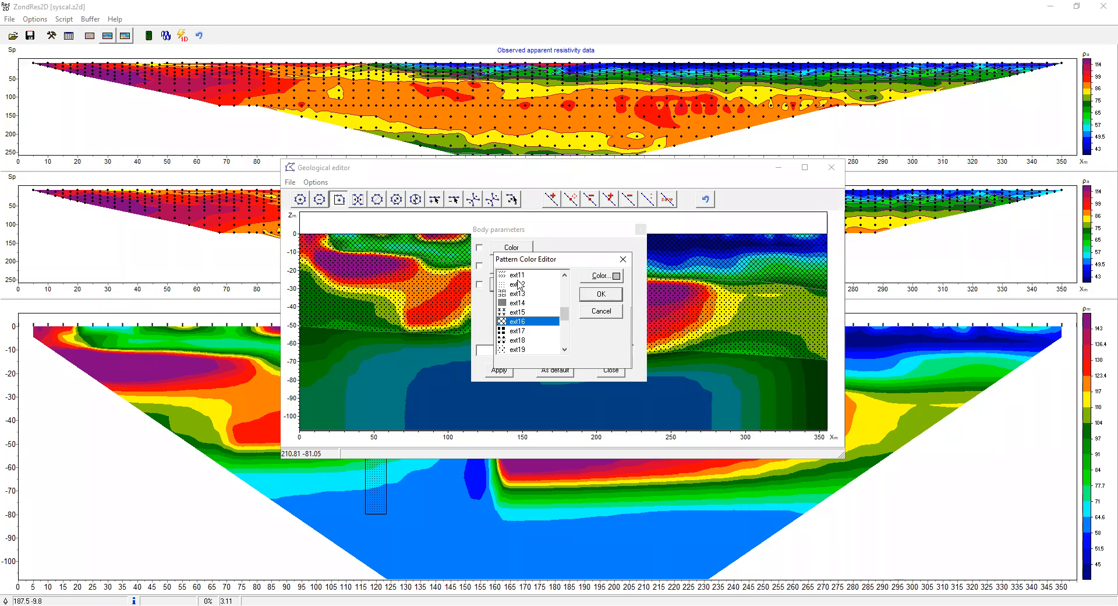
pyautogui.click(517, 294)
pyautogui.click(594, 296)
pyautogui.click(499, 370)
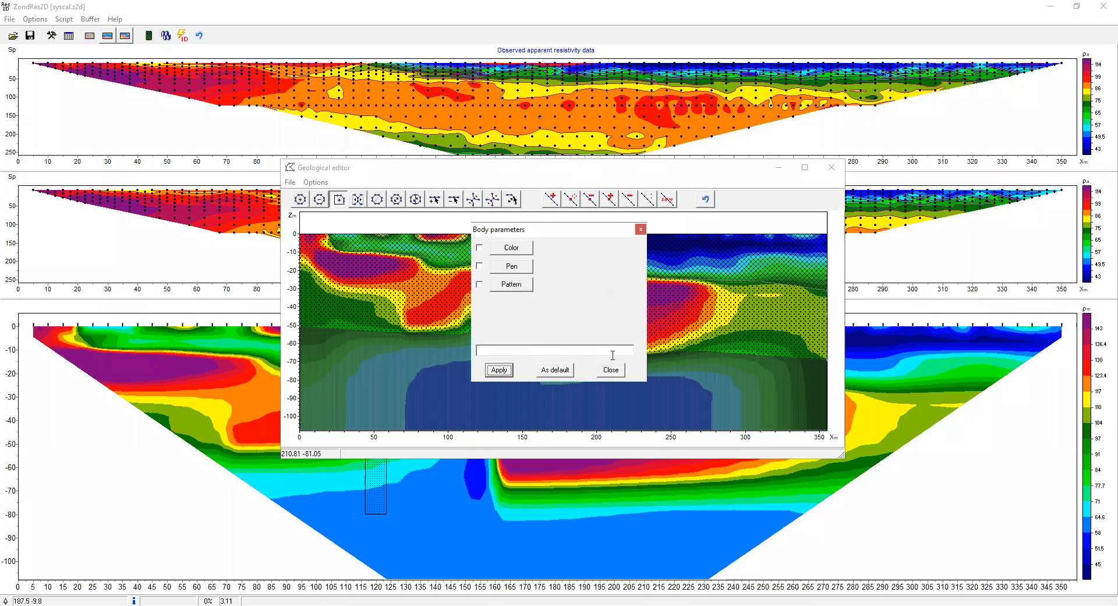
# Remove the background from the geological editor and preview the patterned three-layer section for printing
pyautogui.click(611, 370)
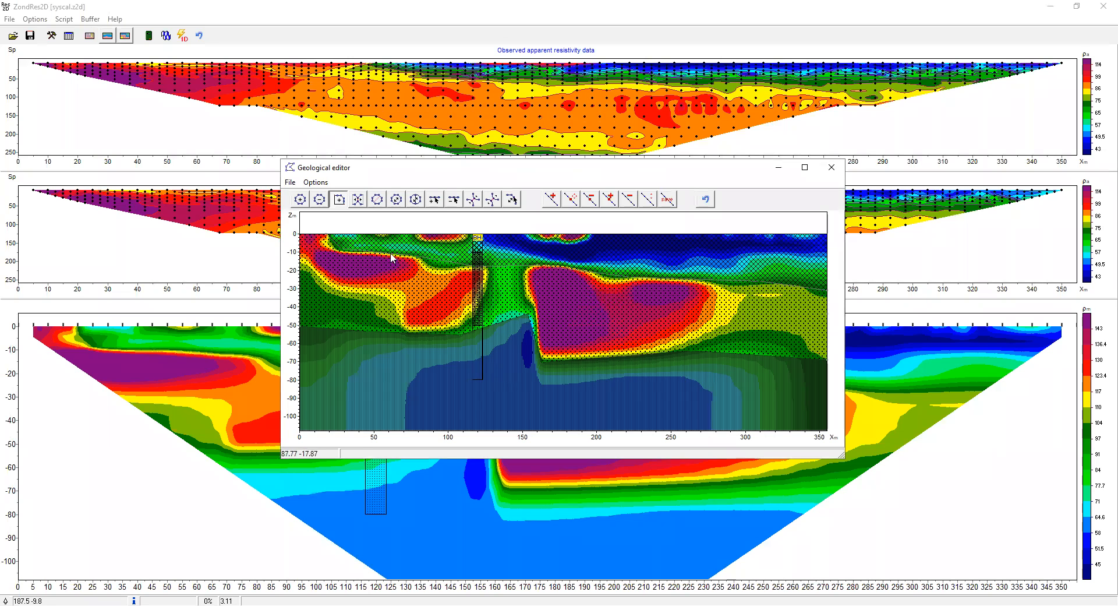
pyautogui.click(290, 182)
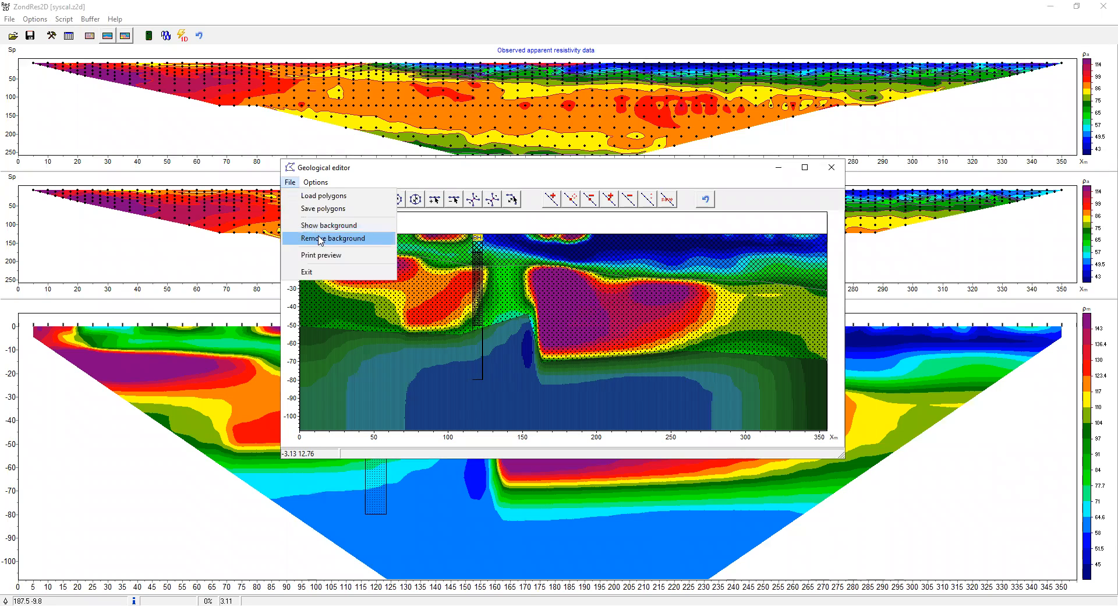
pyautogui.click(322, 238)
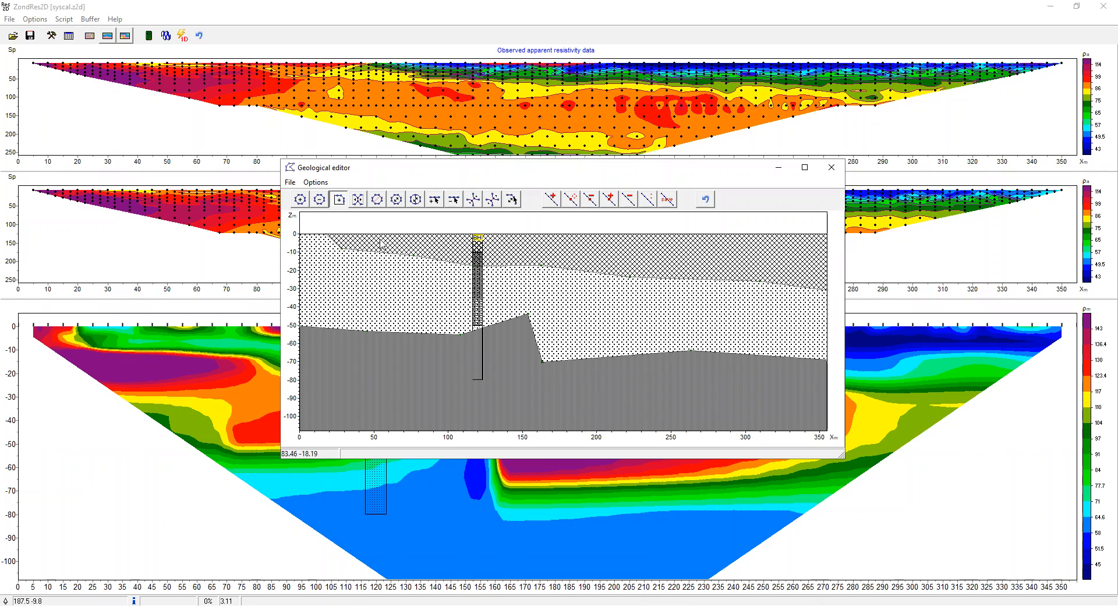
pyautogui.click(292, 182)
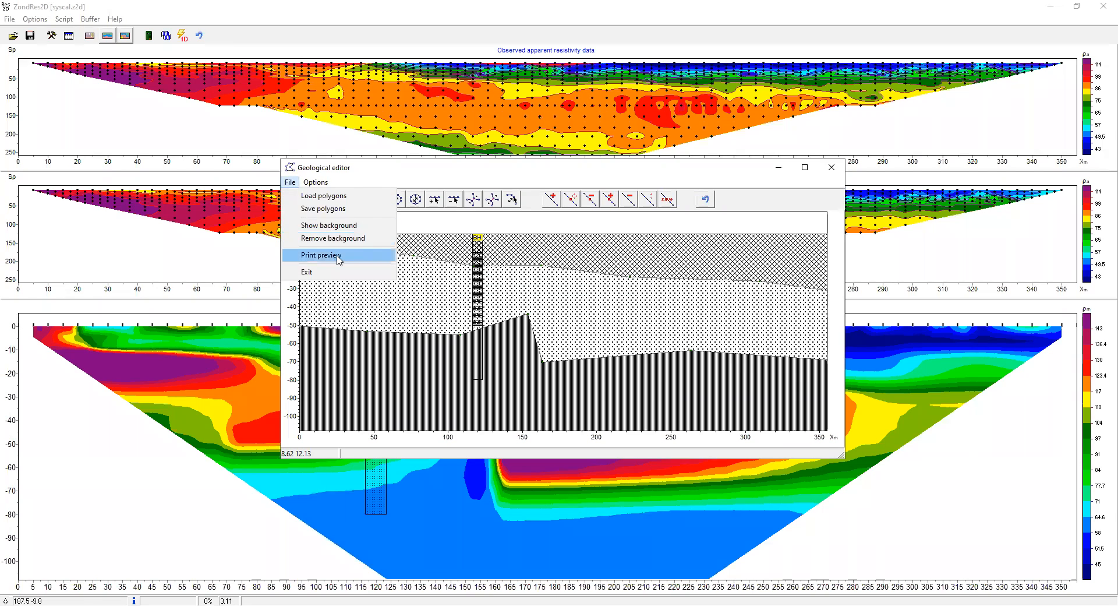
pyautogui.click(322, 255)
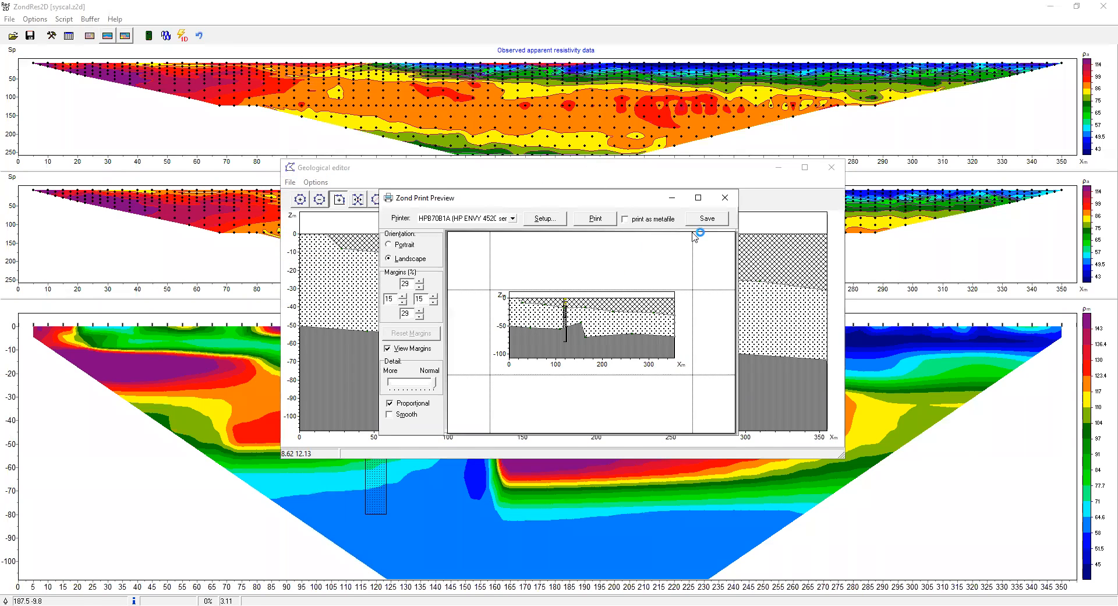
pyautogui.click(726, 201)
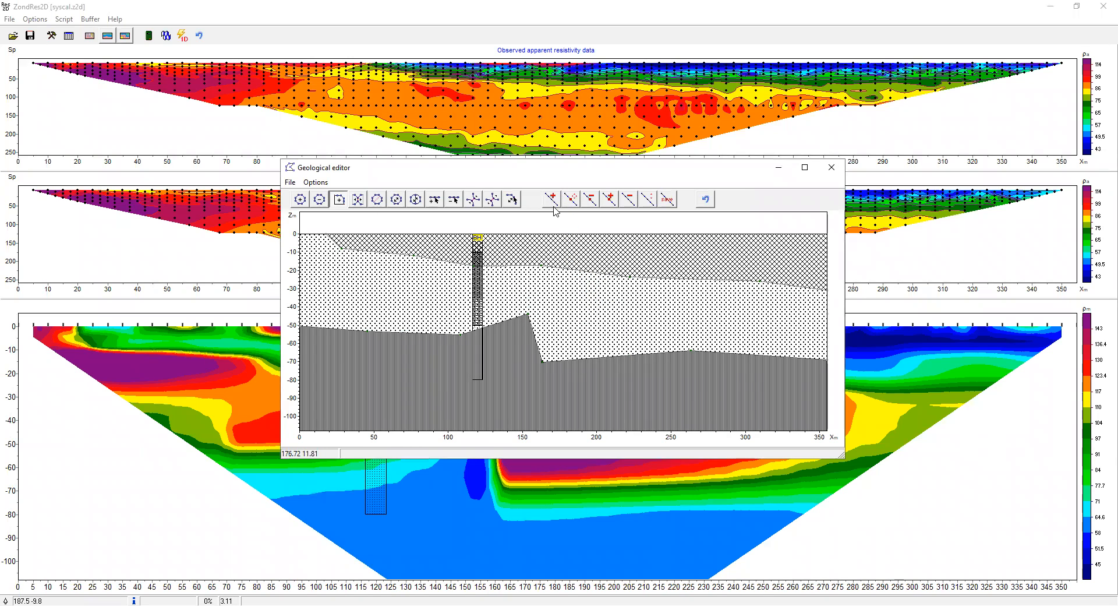
# Show the background in the geological editor again and try a steep line cutting the three layers before closing the editor
pyautogui.click(291, 183)
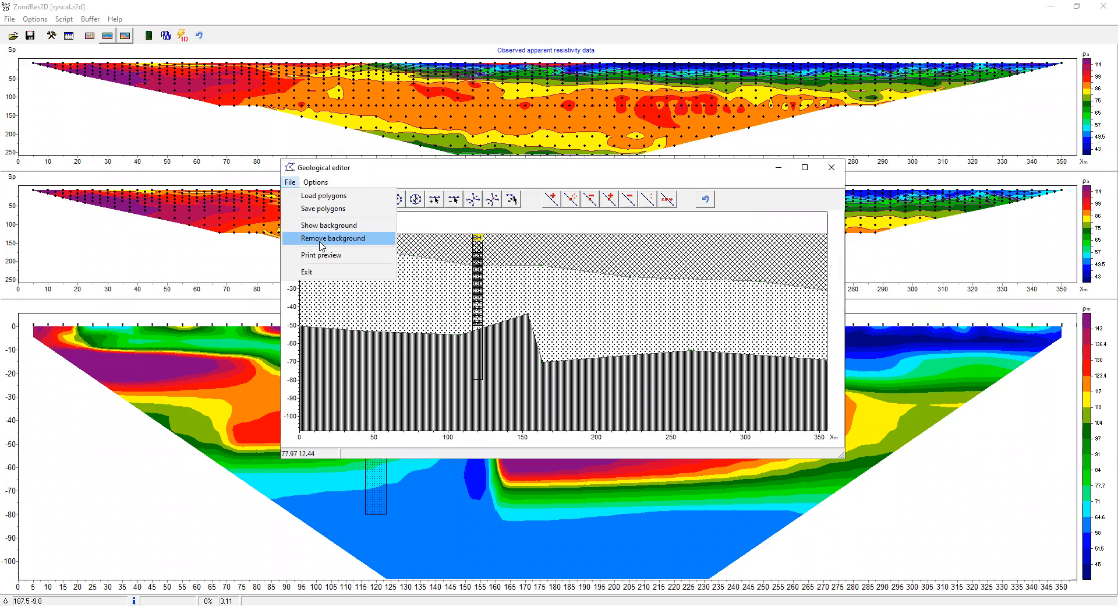
pyautogui.click(330, 225)
pyautogui.click(552, 200)
pyautogui.click(460, 396)
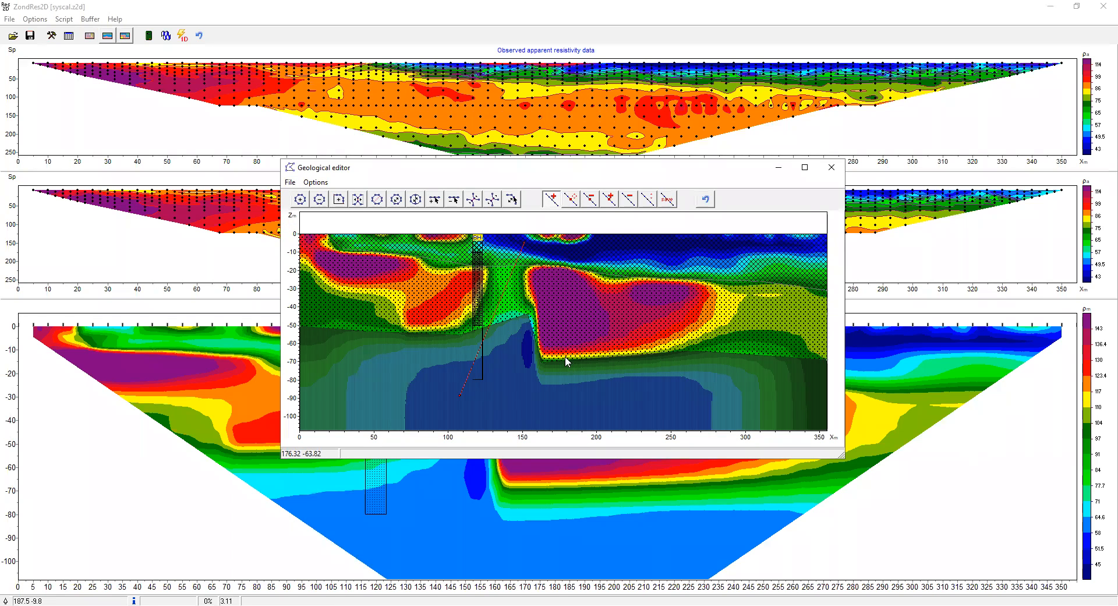
pyautogui.click(831, 167)
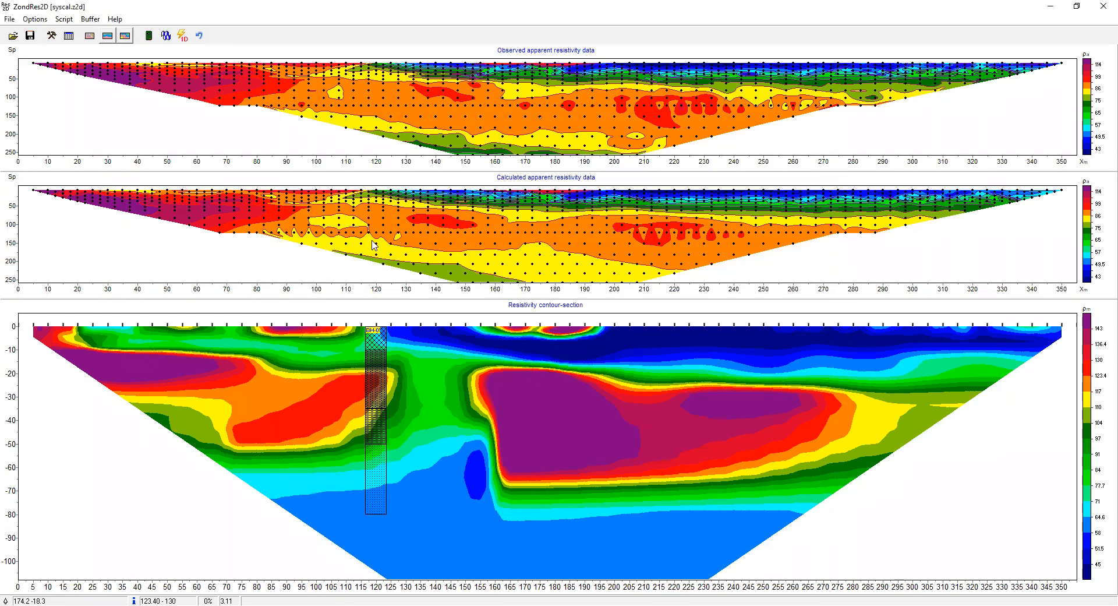
# Using the elements toolbox, draw a four-sided polygon over the high-resistivity body, about 155 to 212 m along the profile and 16 to 73 m deep
pyautogui.click(40, 22)
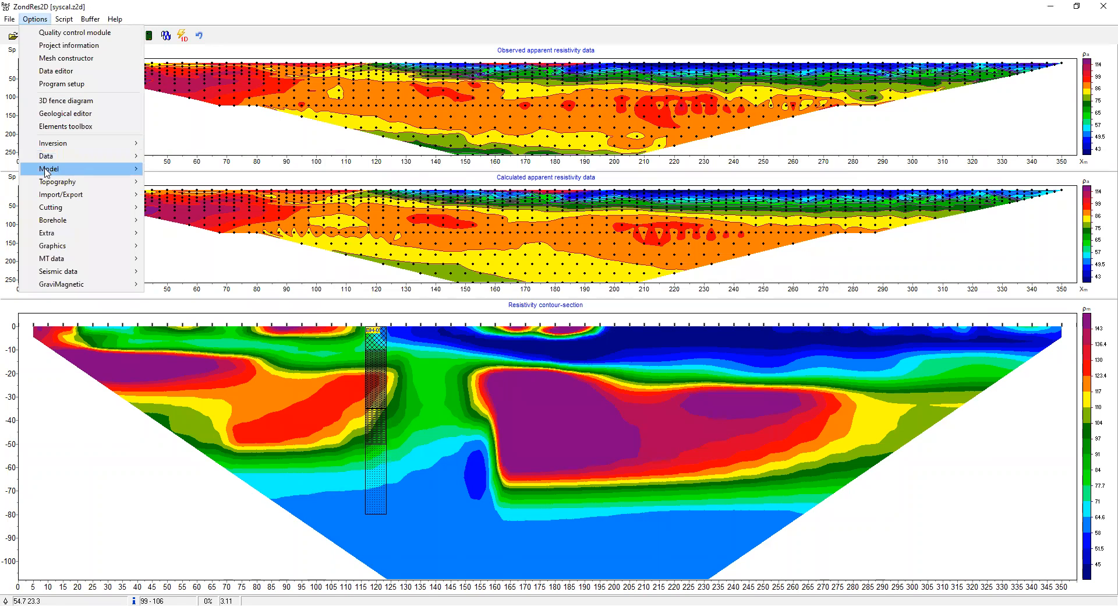
pyautogui.click(84, 130)
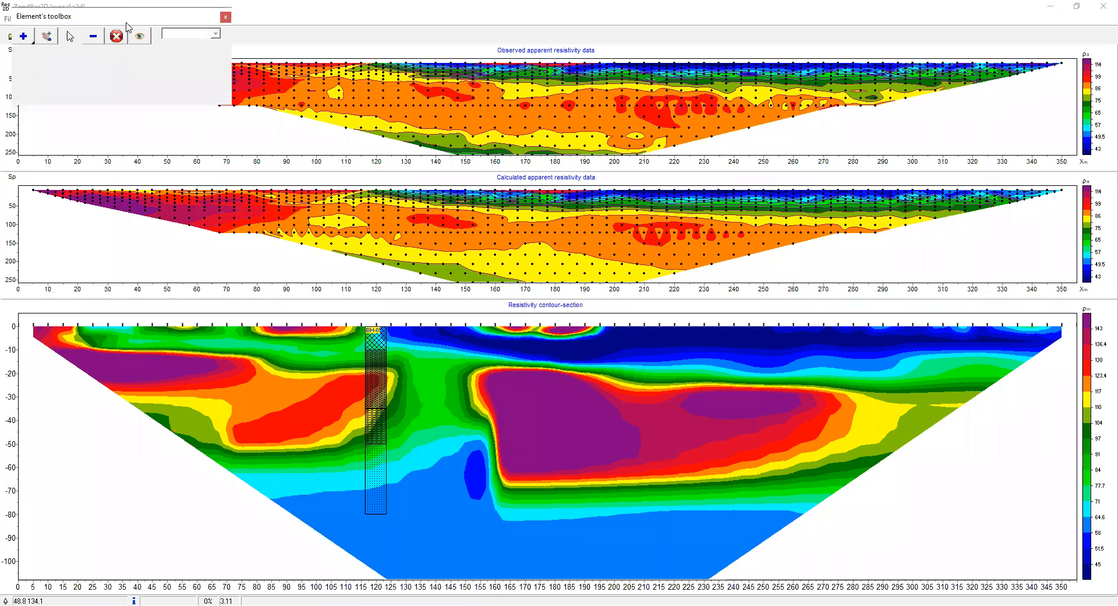
pyautogui.click(401, 223)
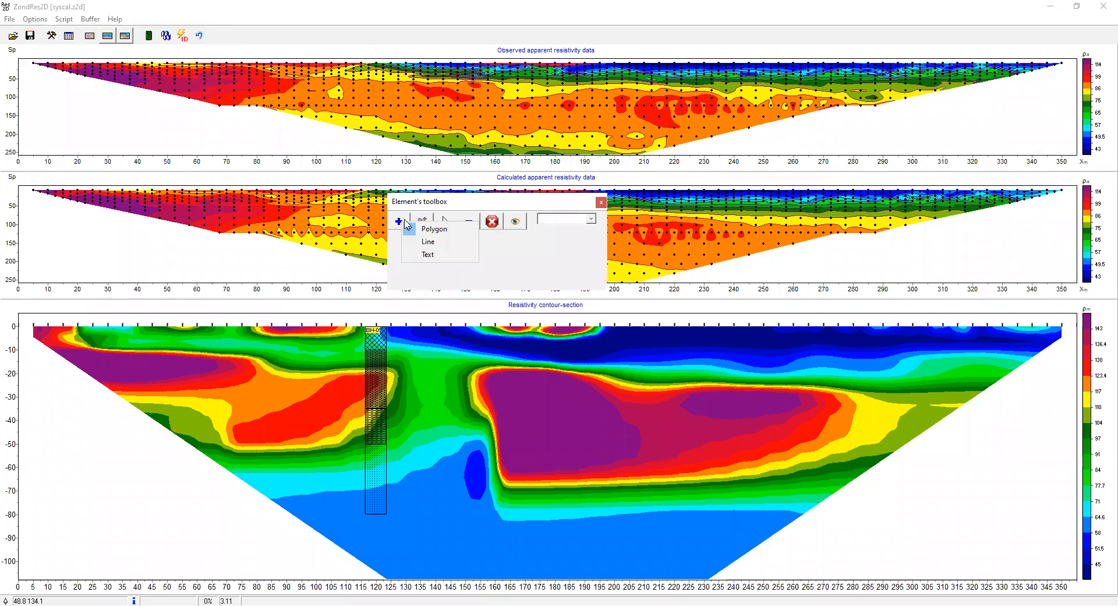
pyautogui.click(441, 230)
pyautogui.click(479, 365)
pyautogui.click(496, 497)
pyautogui.click(643, 482)
pyautogui.click(650, 471)
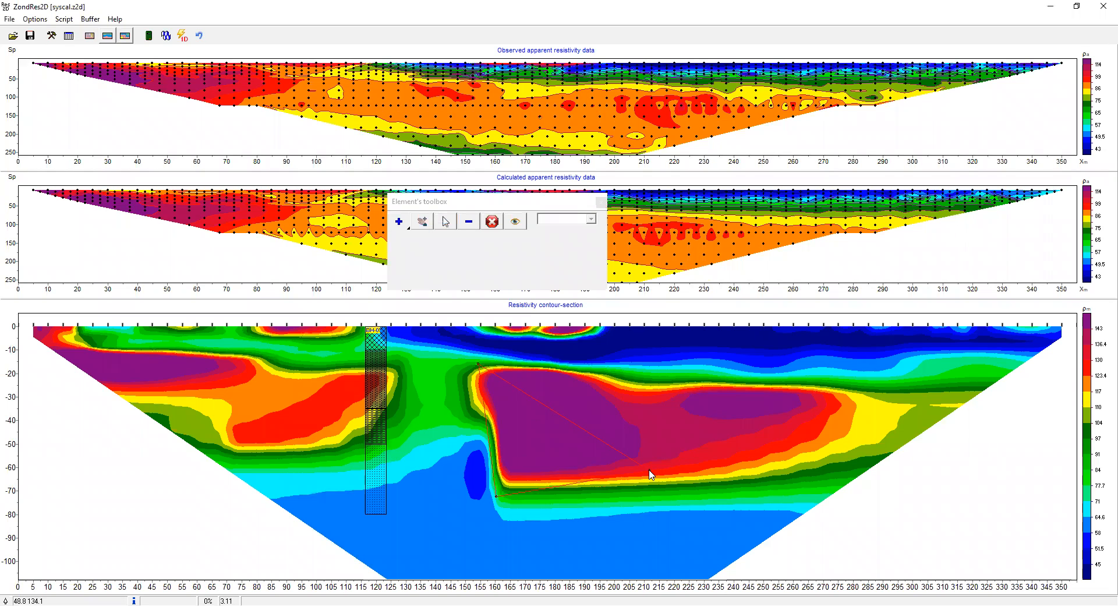
pyautogui.rightClick(716, 393)
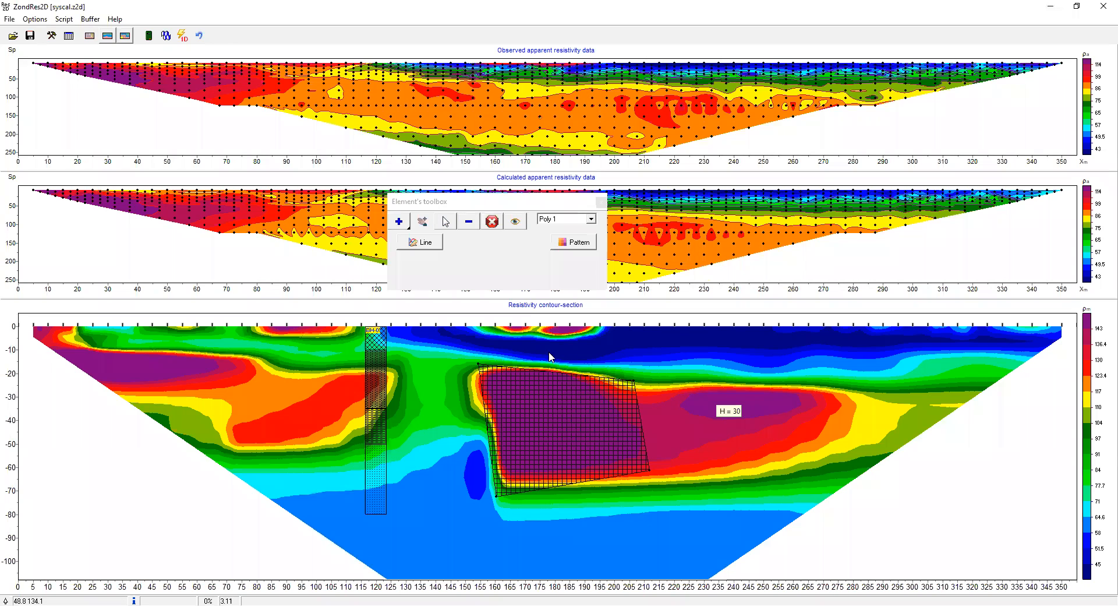
# Add a leader line from the polygon's lower right edge to the blank area outside the section, ending near 308 m
pyautogui.click(396, 227)
pyautogui.rightClick(399, 225)
pyautogui.click(424, 245)
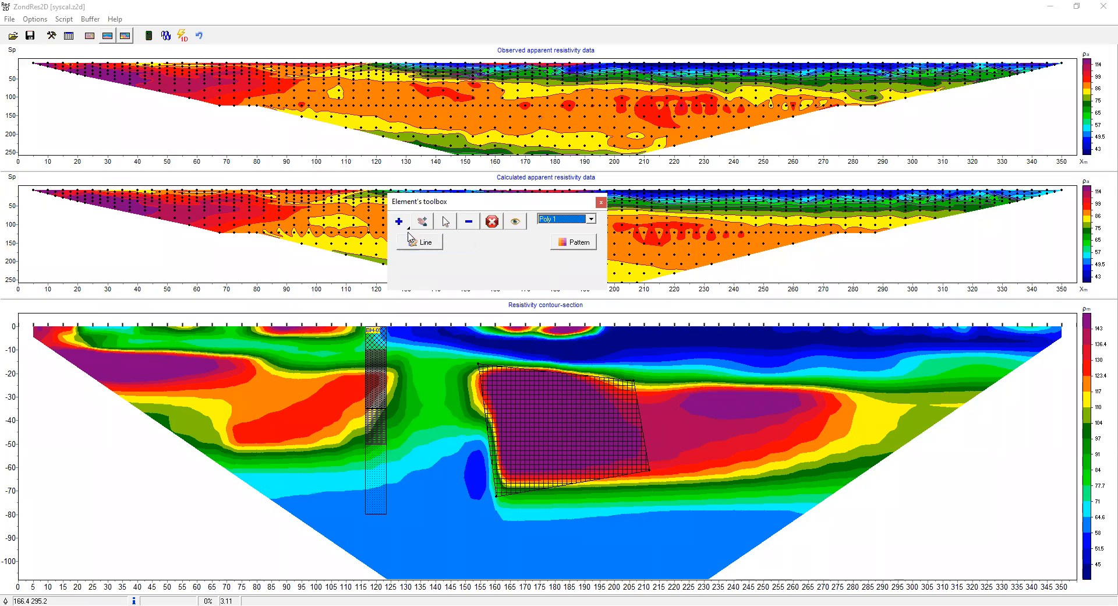
pyautogui.click(633, 460)
pyautogui.rightClick(936, 487)
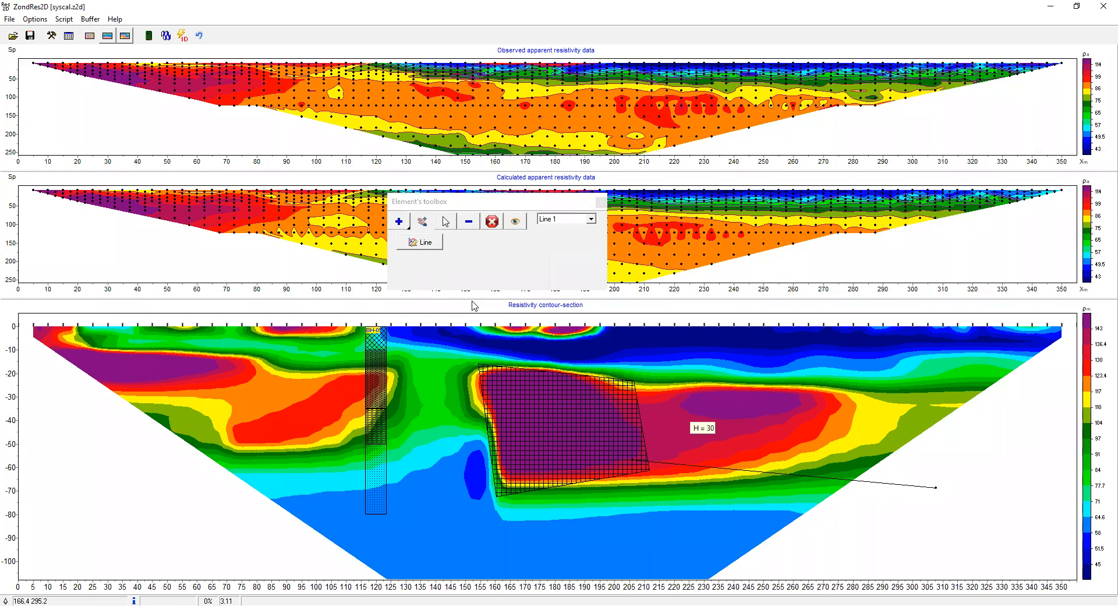
# Add a text label reading "Polygon" at the outer end of the leader line
pyautogui.rightClick(399, 225)
pyautogui.click(429, 258)
pyautogui.click(951, 485)
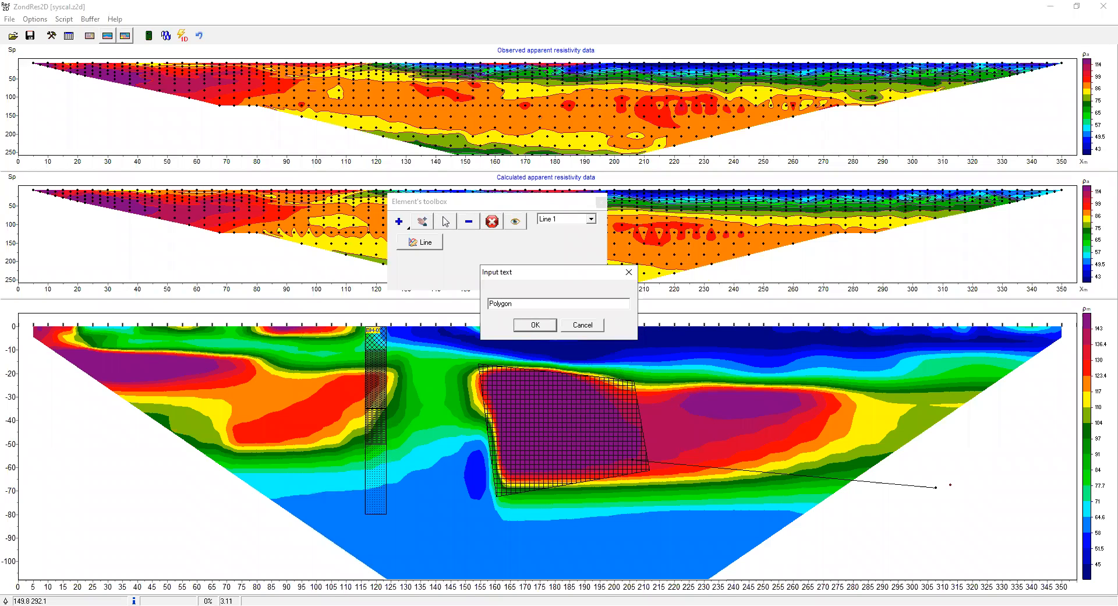
pyautogui.click(545, 325)
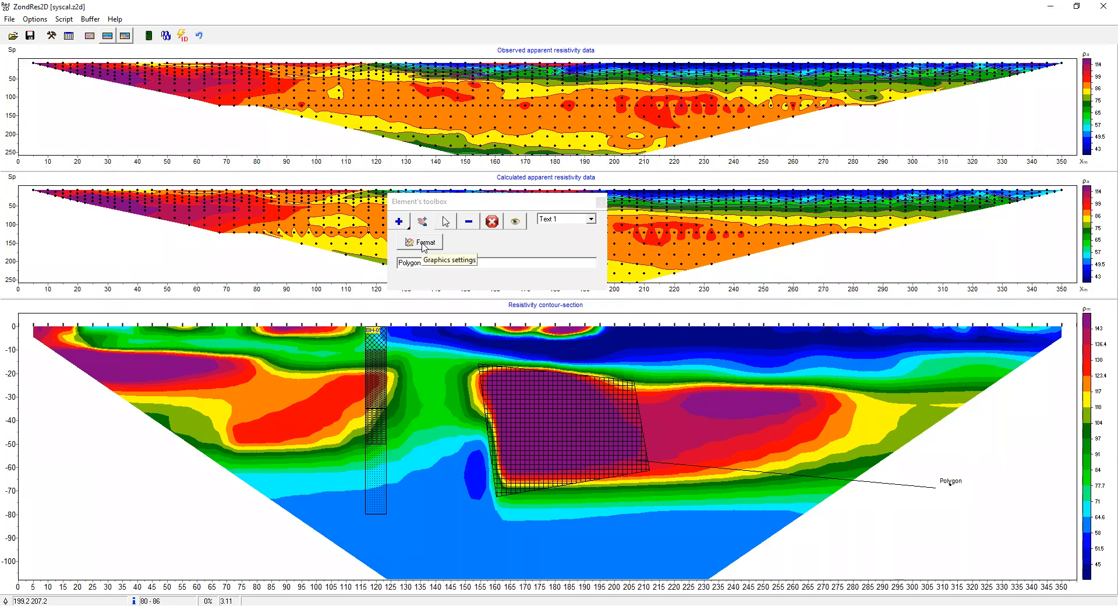
# Set the label's font to Arial Regular, size 16, and move the label just above the end of the leader line
pyautogui.click(592, 270)
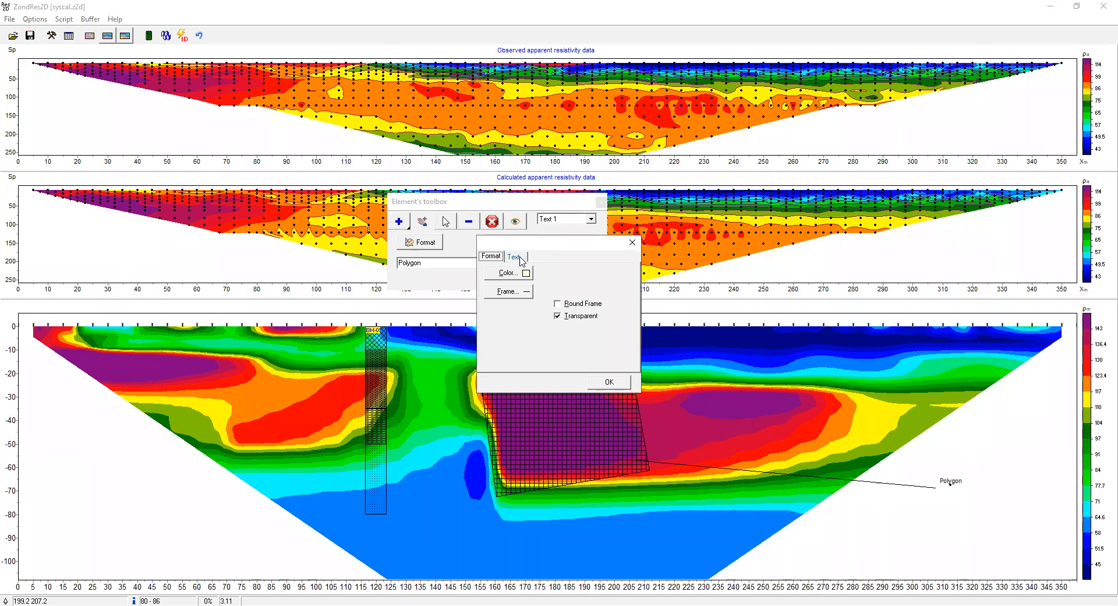
pyautogui.click(514, 257)
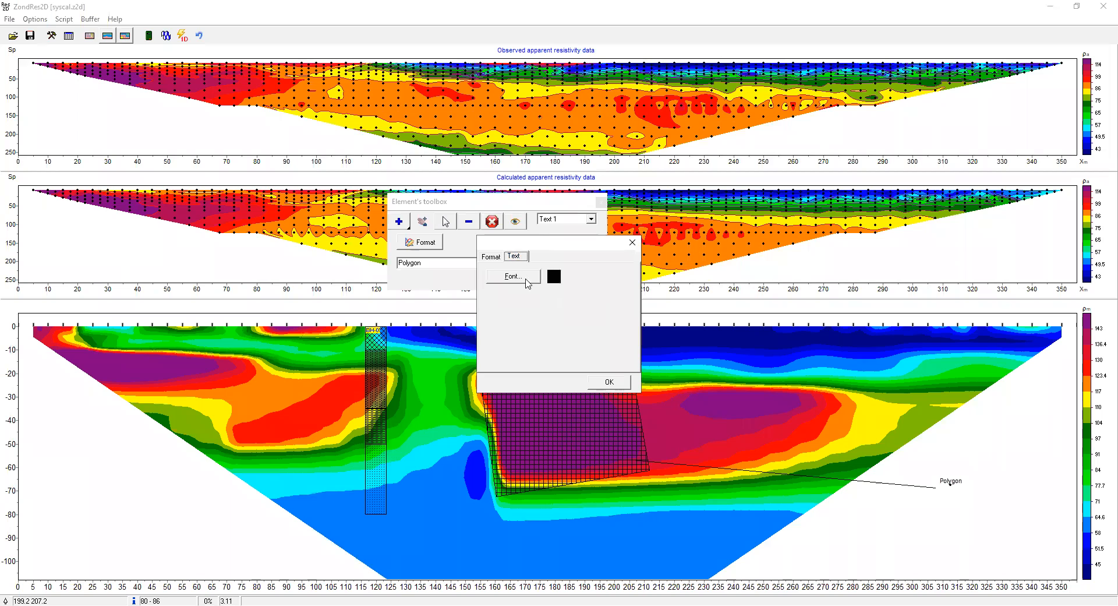
pyautogui.click(606, 234)
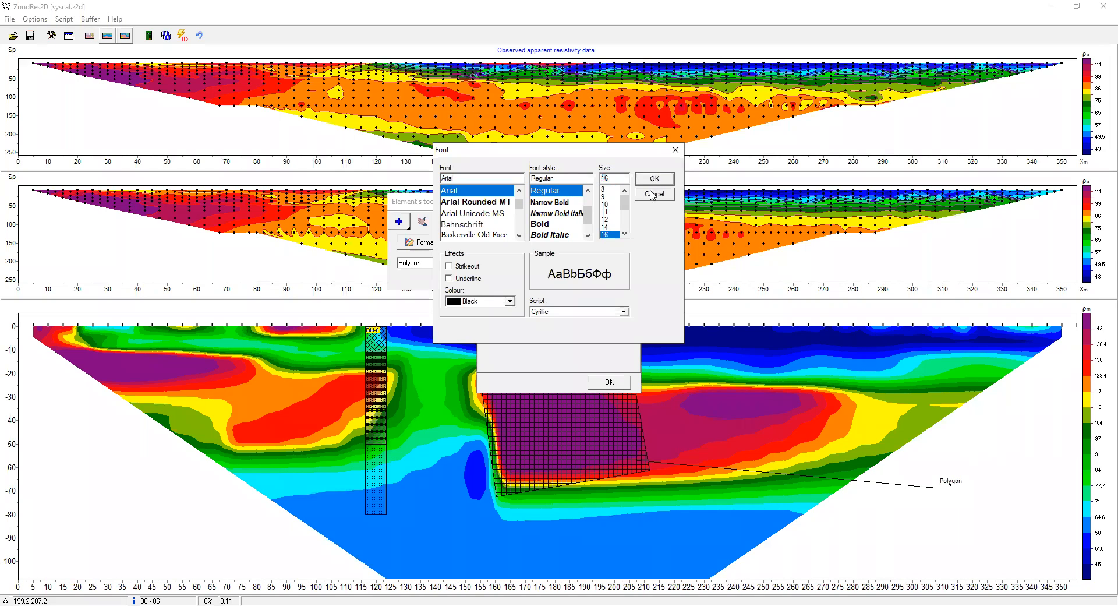
pyautogui.click(655, 179)
pyautogui.click(610, 383)
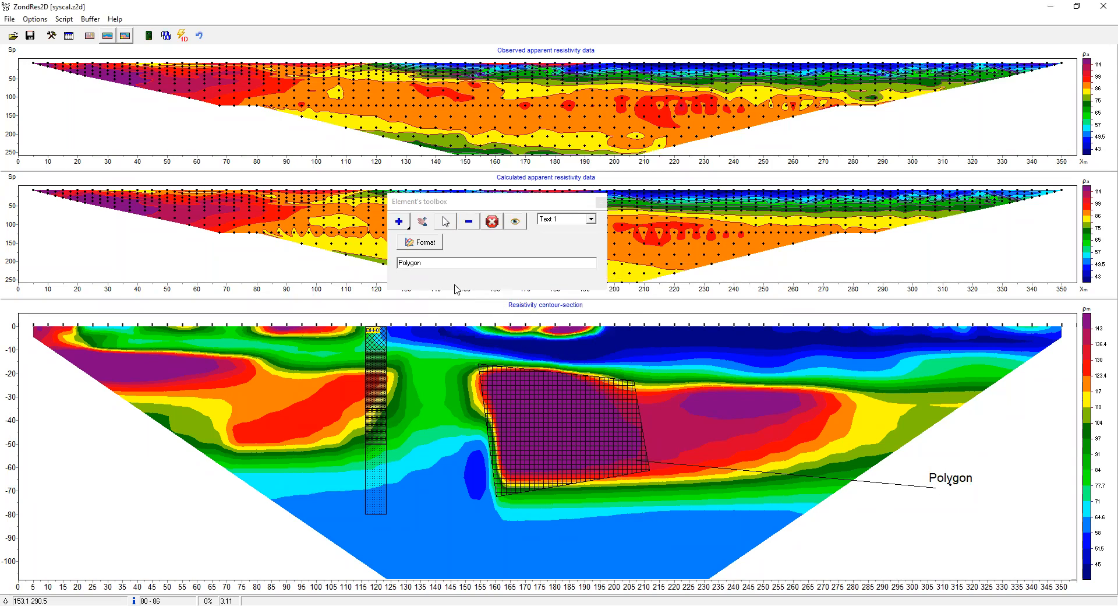
pyautogui.click(950, 485)
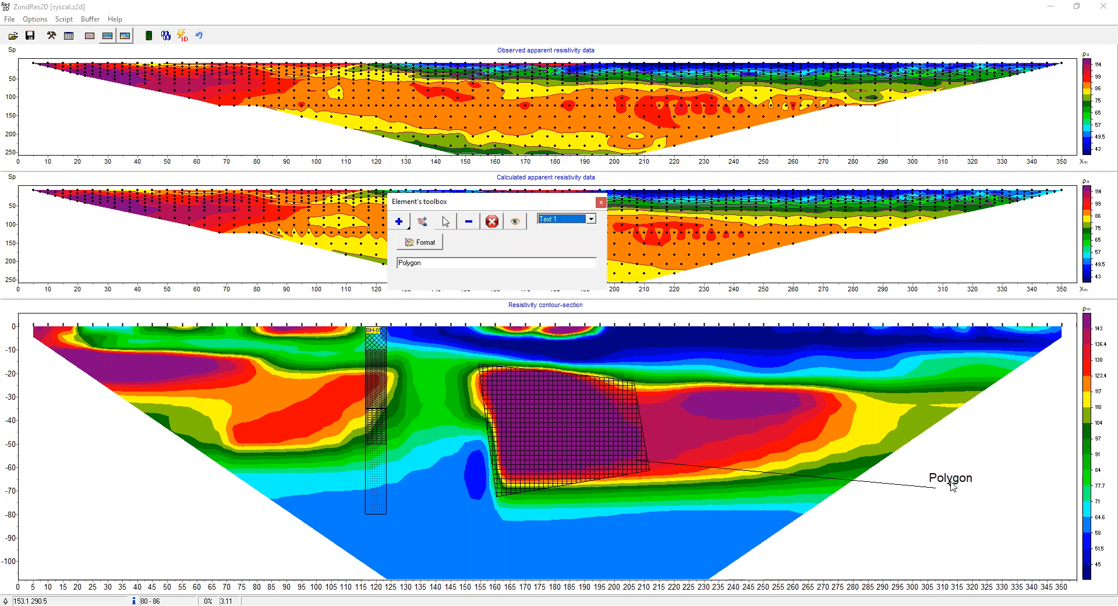
pyautogui.moveTo(941, 485); pyautogui.dragTo(936, 479)
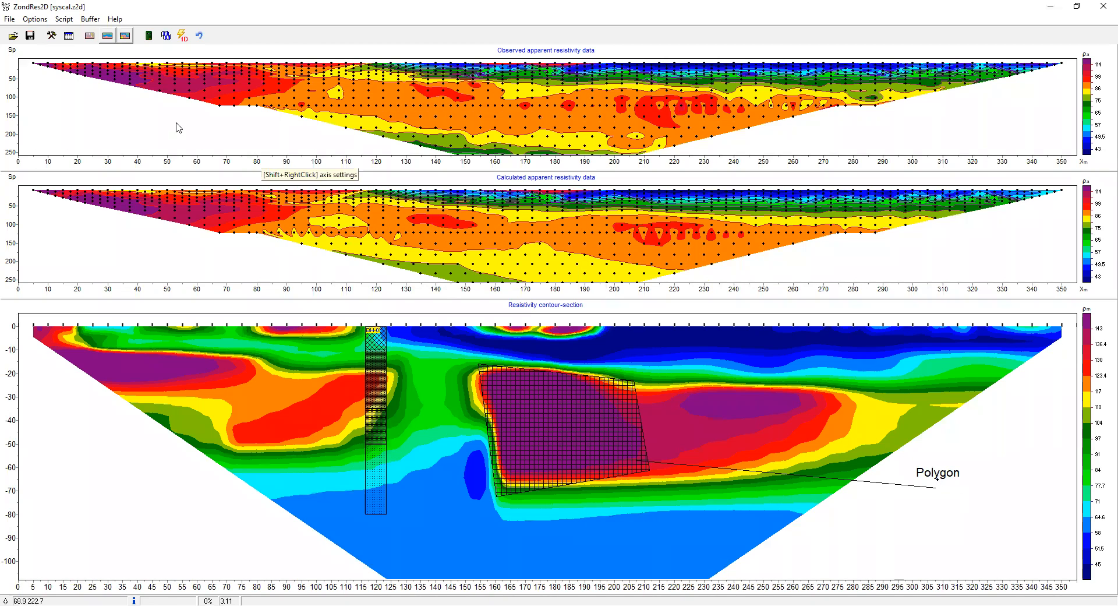
# Preview the annotated sections for printing and examine the available import and export options, including direct drawing in Surfer
pyautogui.click(10, 19)
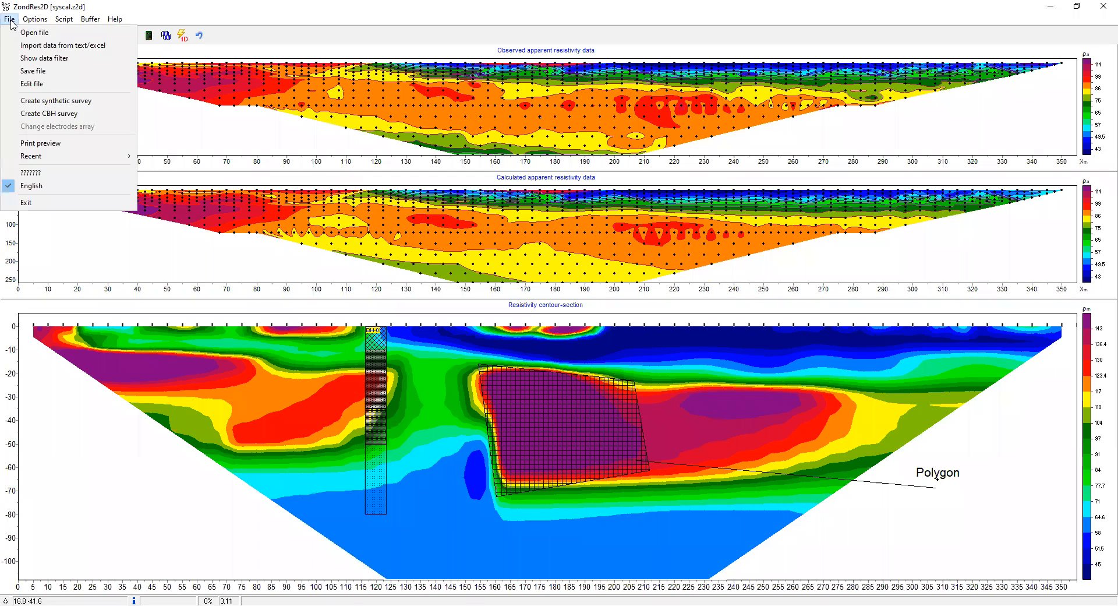
pyautogui.click(58, 144)
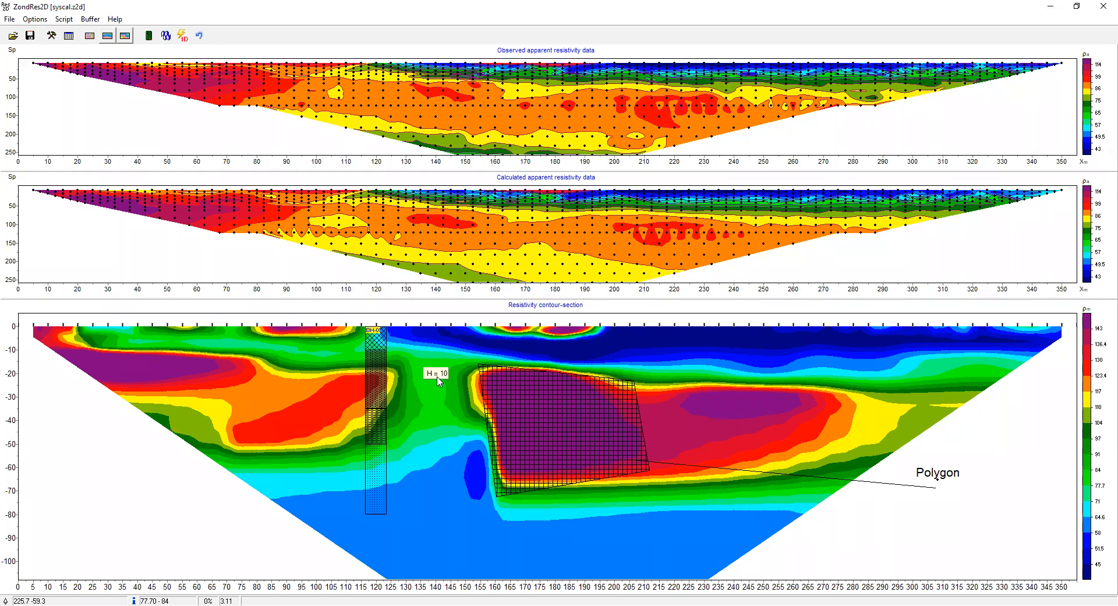
pyautogui.click(35, 19)
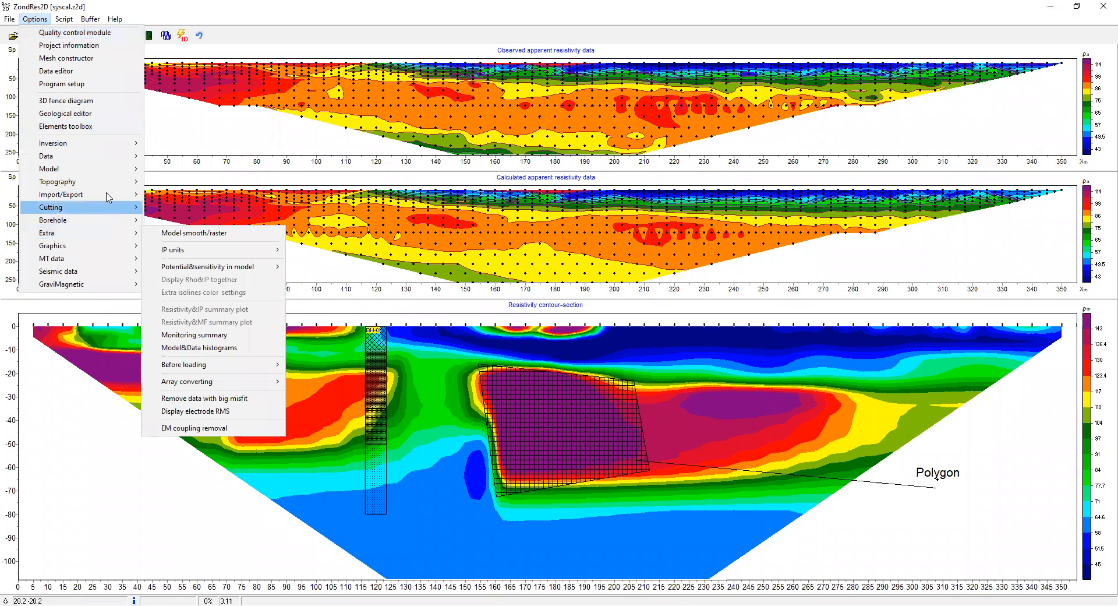
pyautogui.moveTo(118, 199)
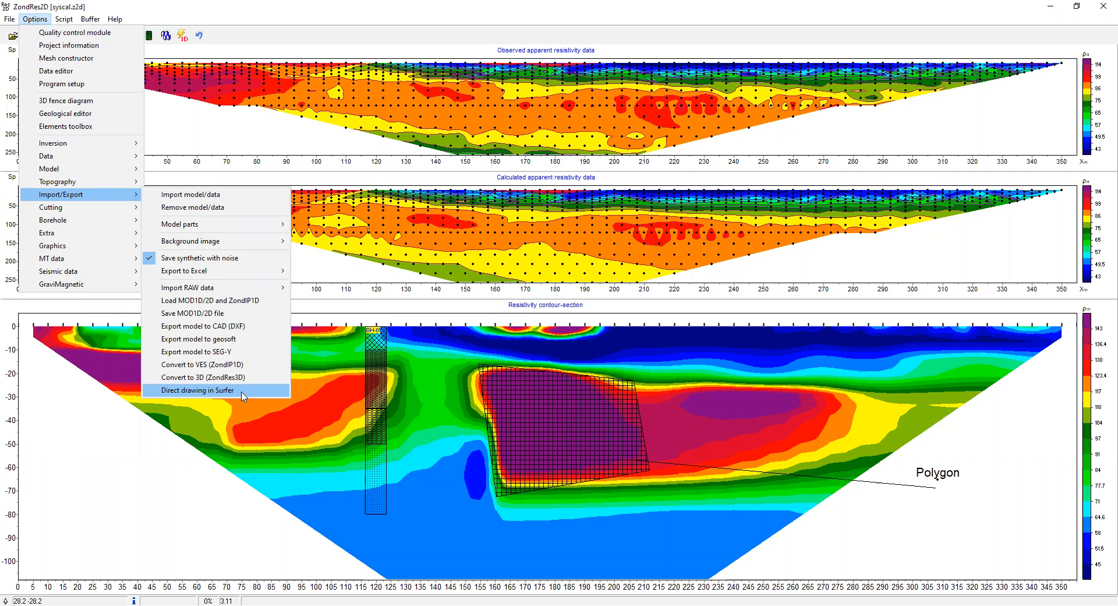
pyautogui.click(241, 14)
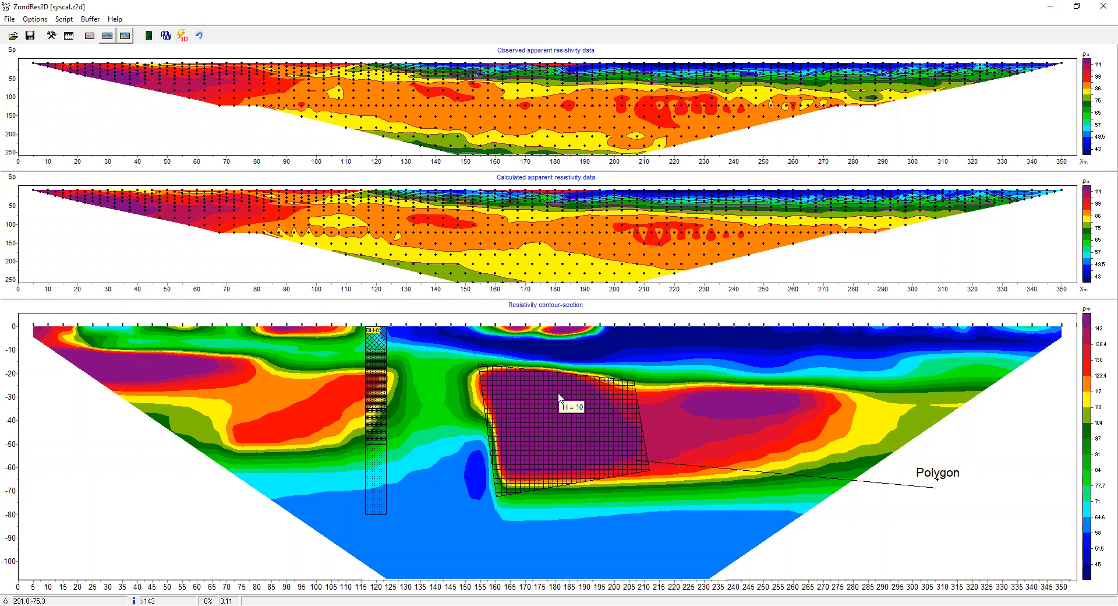
# Try to open the setup of the resistivity contour-section's color scale
pyautogui.rightClick(1091, 357)
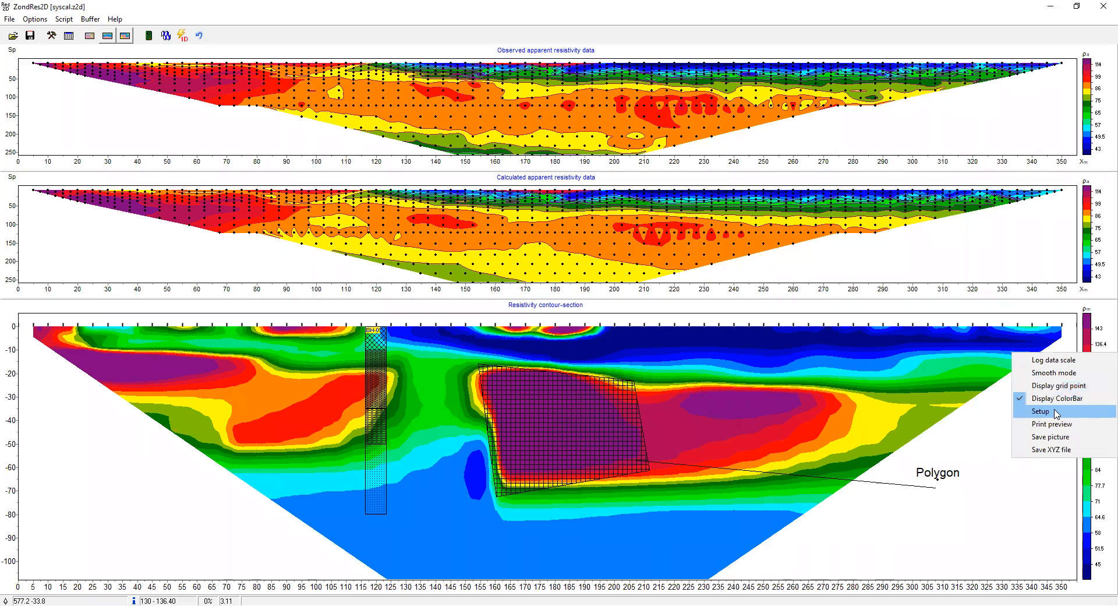
pyautogui.click(1056, 411)
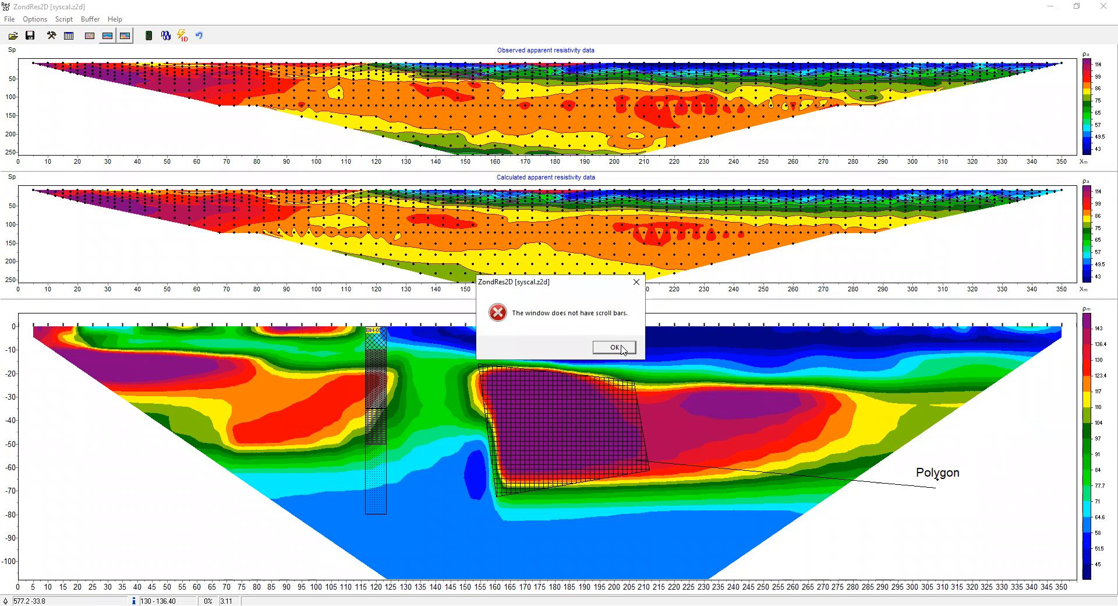
pyautogui.click(621, 348)
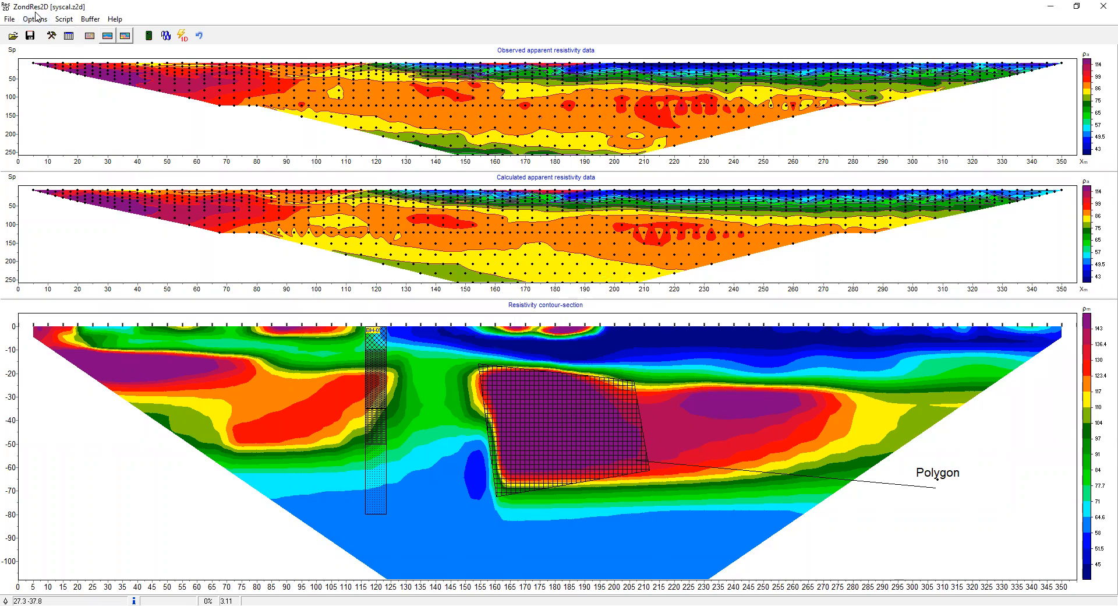
# Display the model as a block-section and review the color and display options in its setup
pyautogui.click(36, 20)
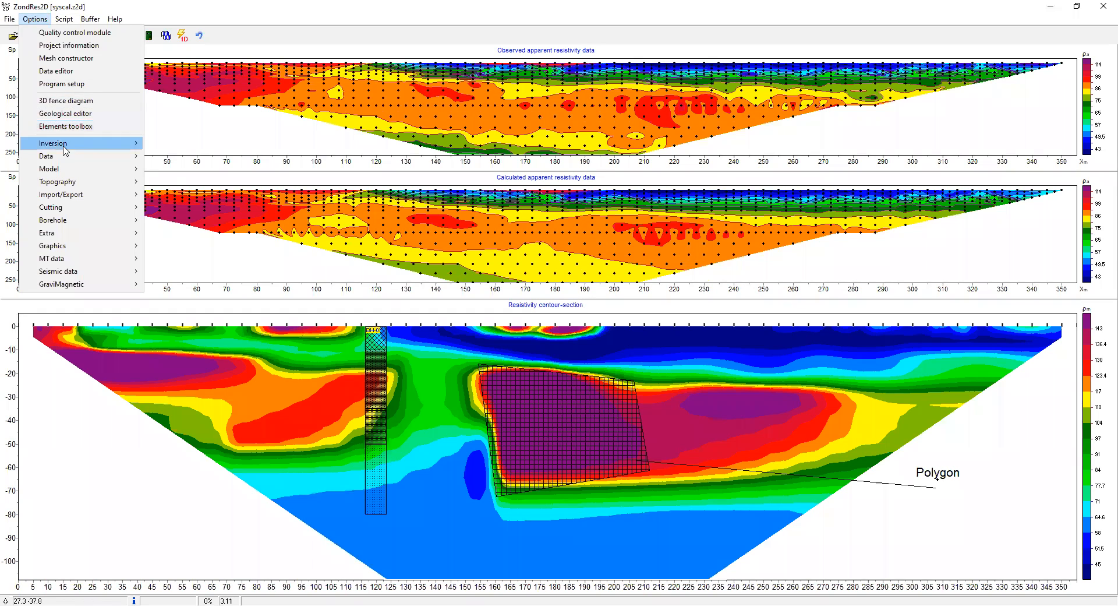
pyautogui.click(178, 170)
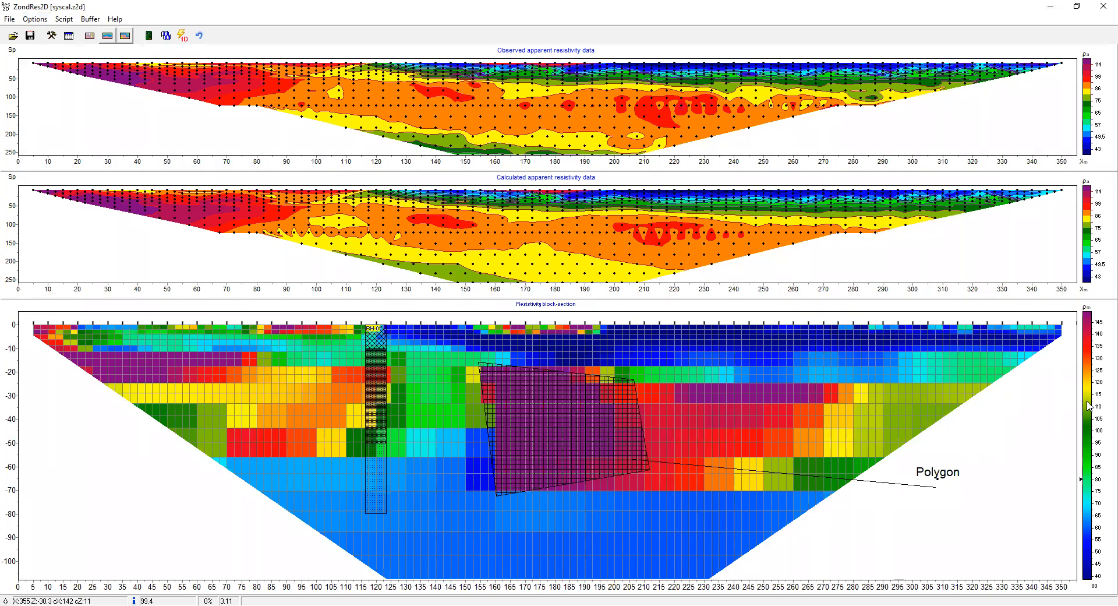
pyautogui.rightClick(1089, 404)
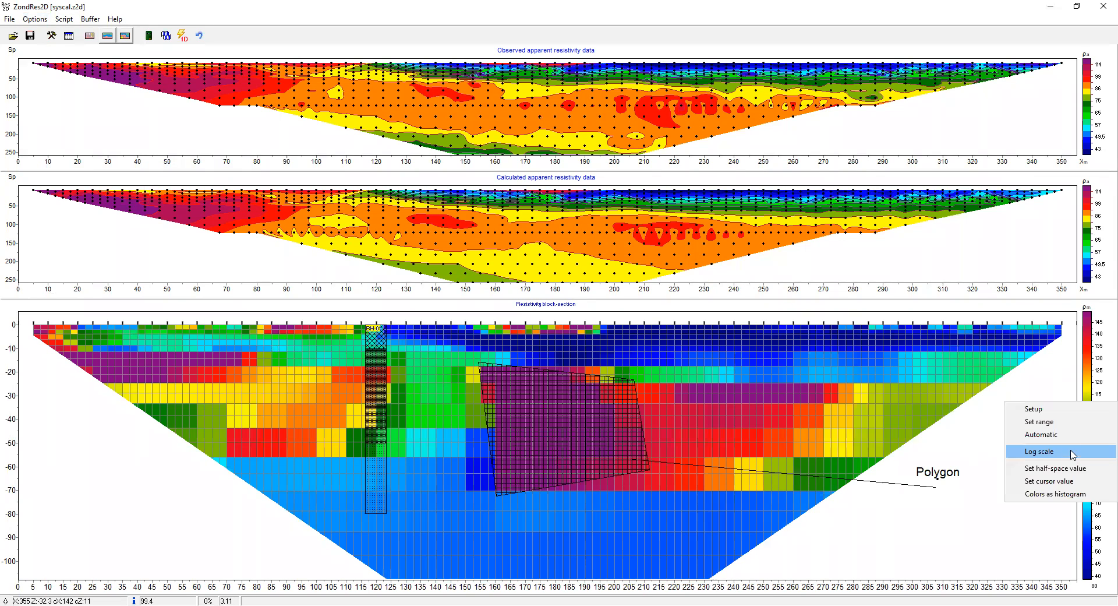
pyautogui.click(1074, 410)
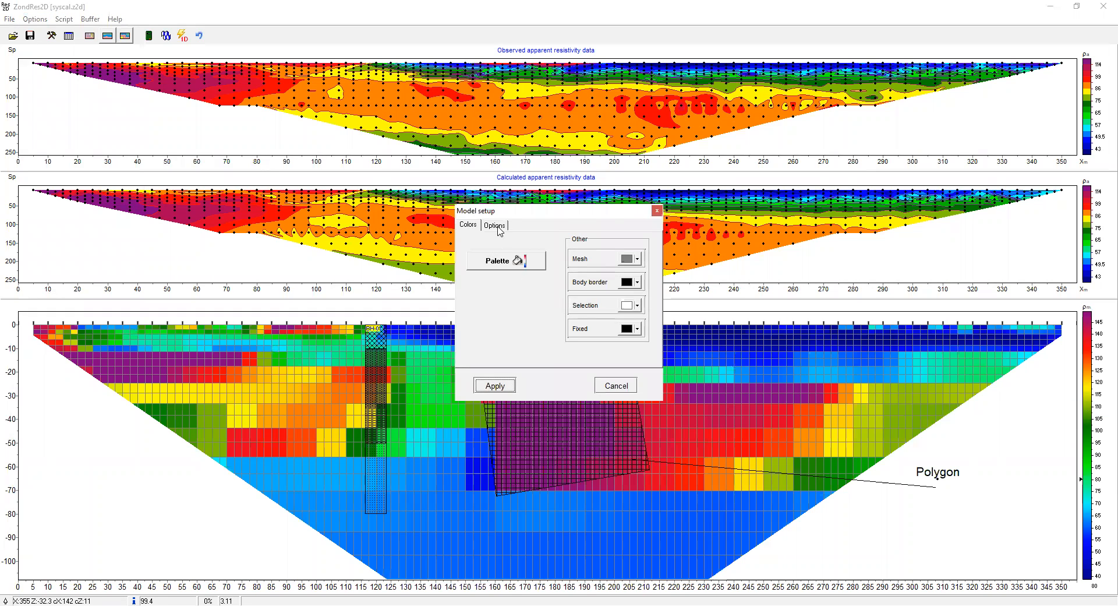
pyautogui.click(495, 225)
pyautogui.click(616, 385)
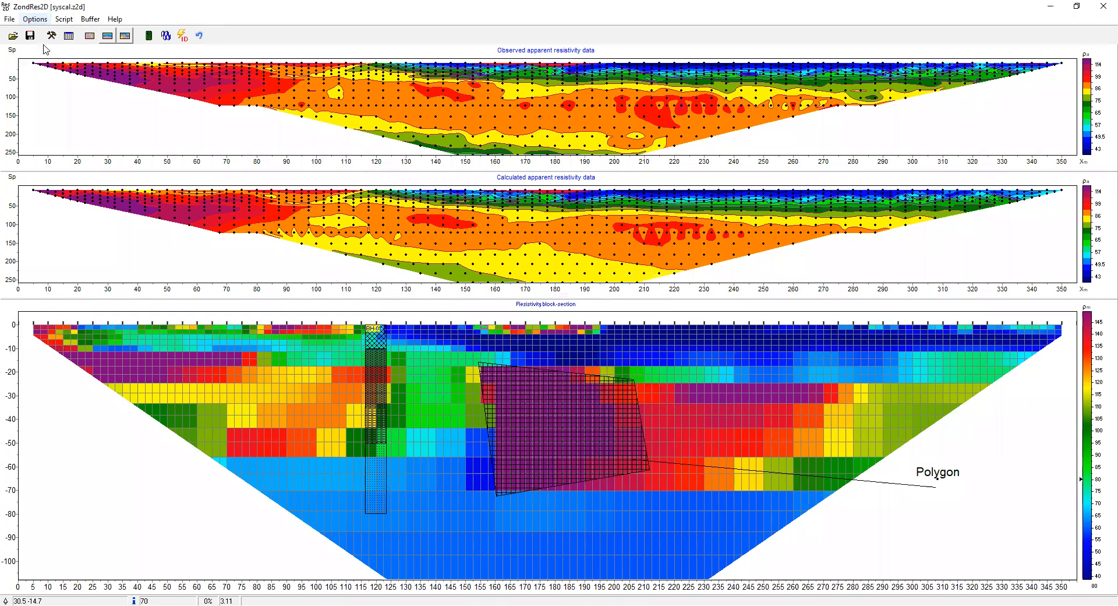
# Return to the contour-section display and review its color levels and the available palettes in the contour-section setup
pyautogui.click(23, 21)
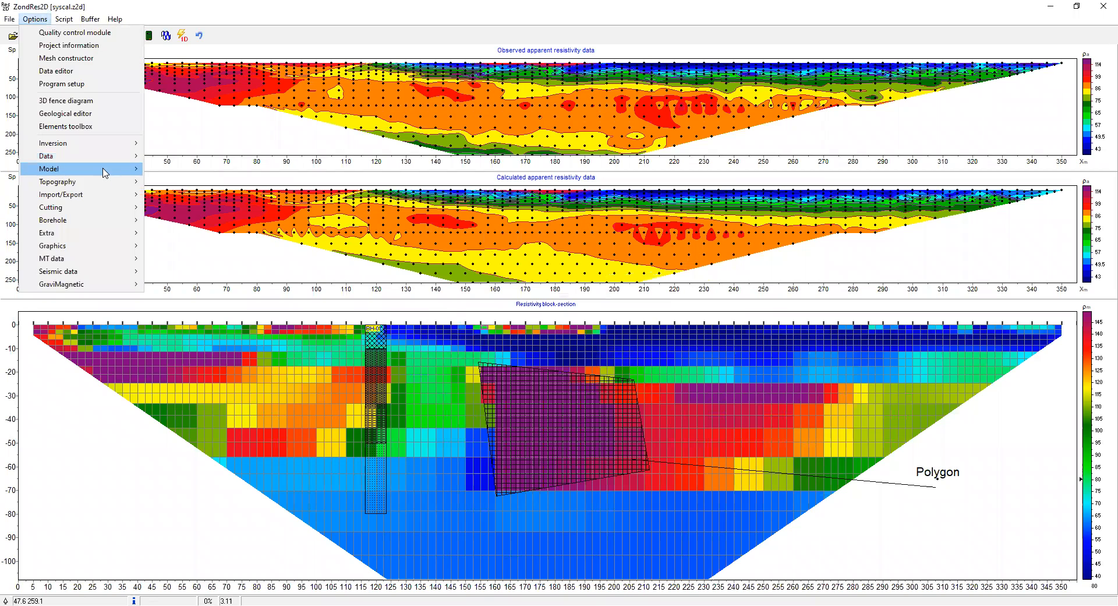
pyautogui.click(209, 195)
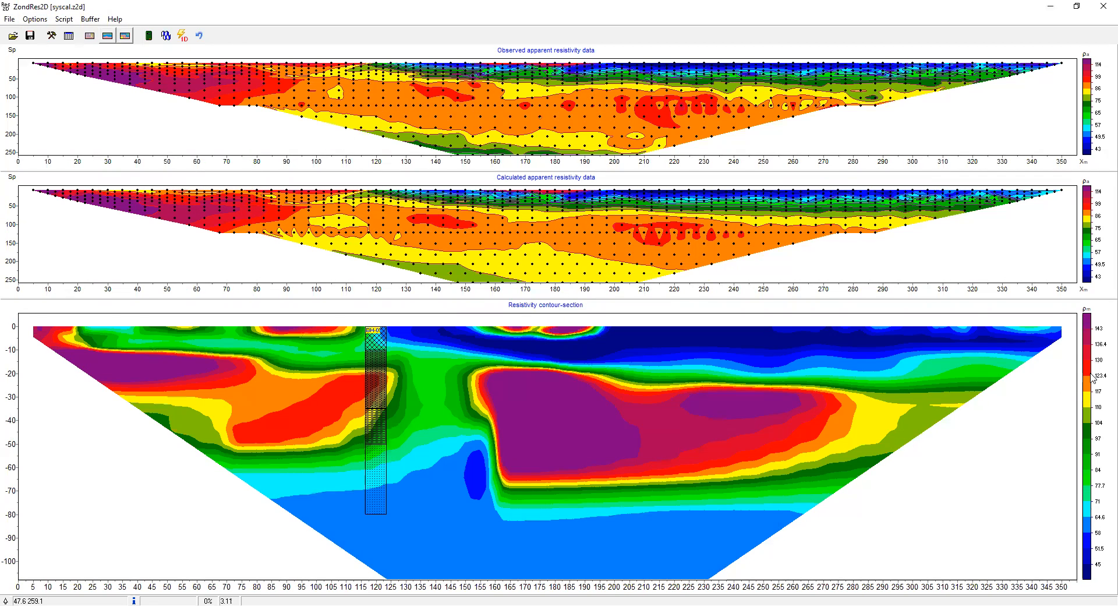
pyautogui.rightClick(1095, 379)
pyautogui.click(1074, 417)
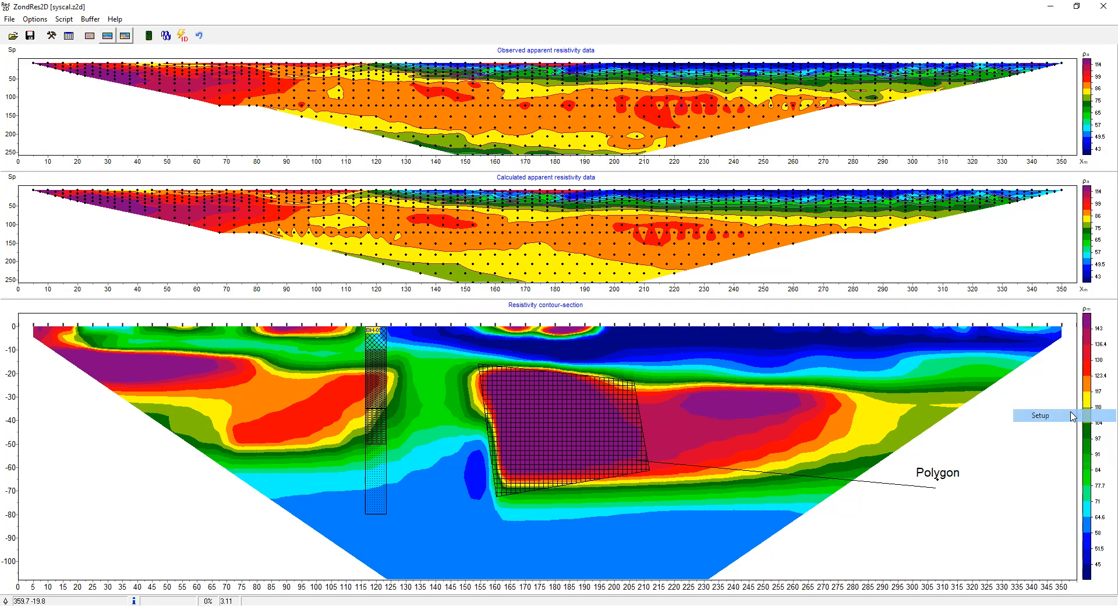
pyautogui.click(632, 292)
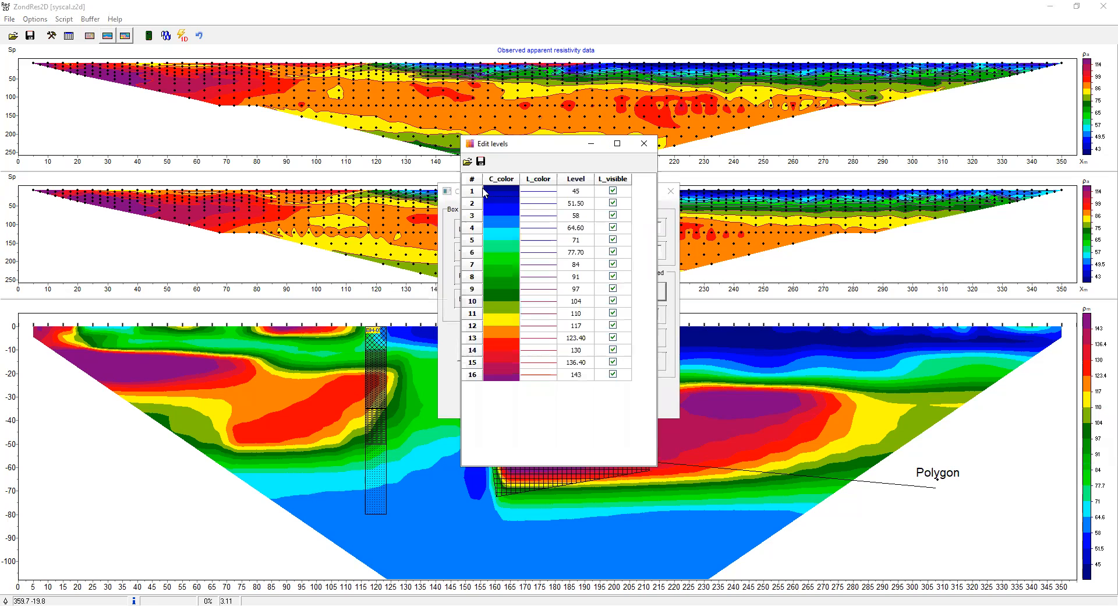
pyautogui.click(502, 188)
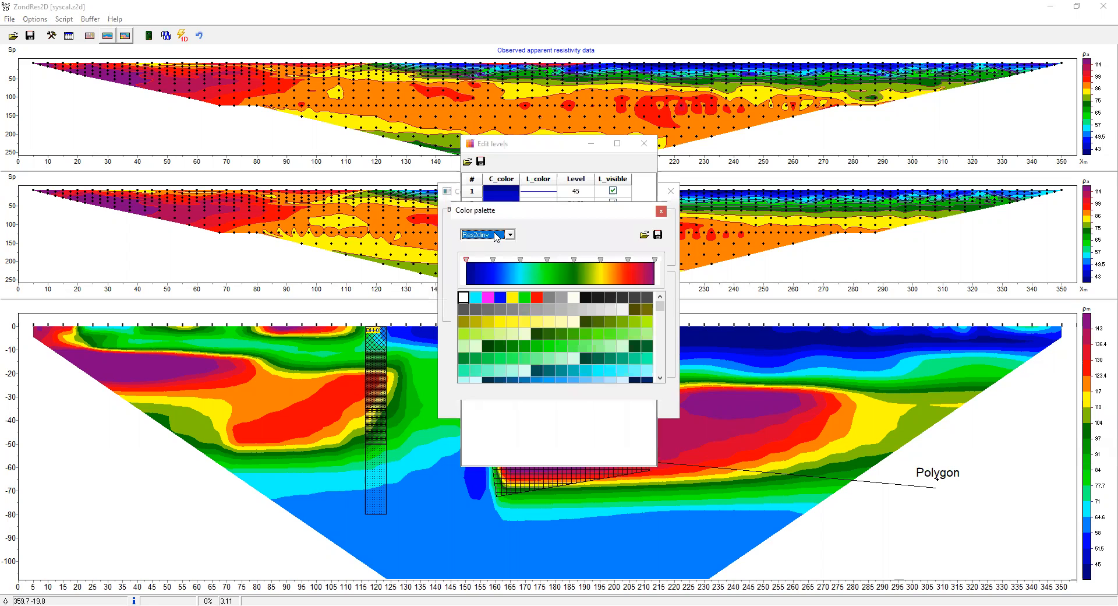
pyautogui.click(495, 234)
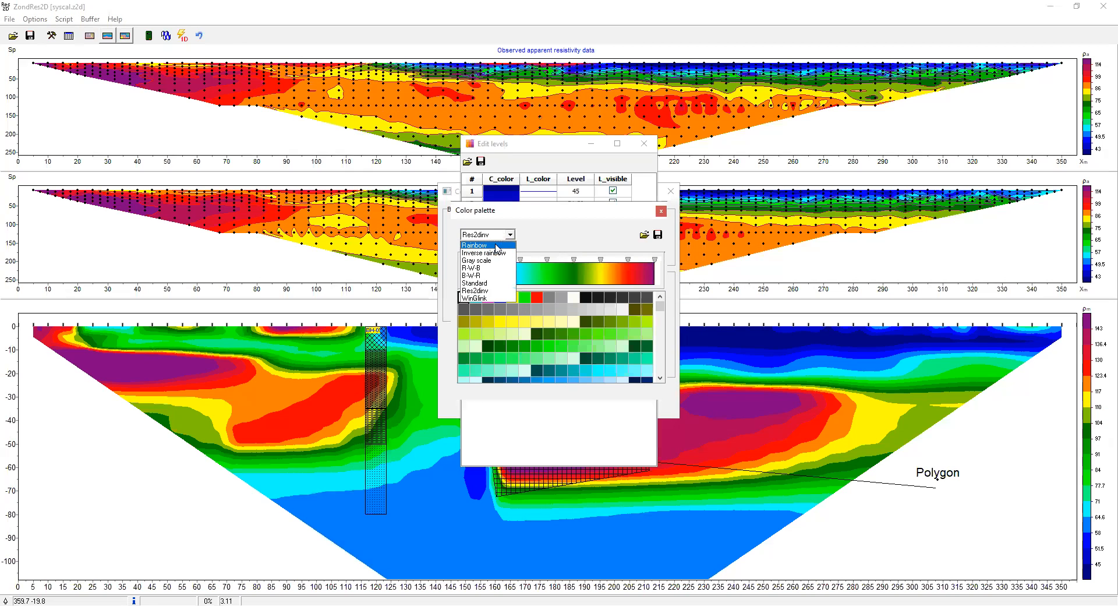
pyautogui.click(575, 237)
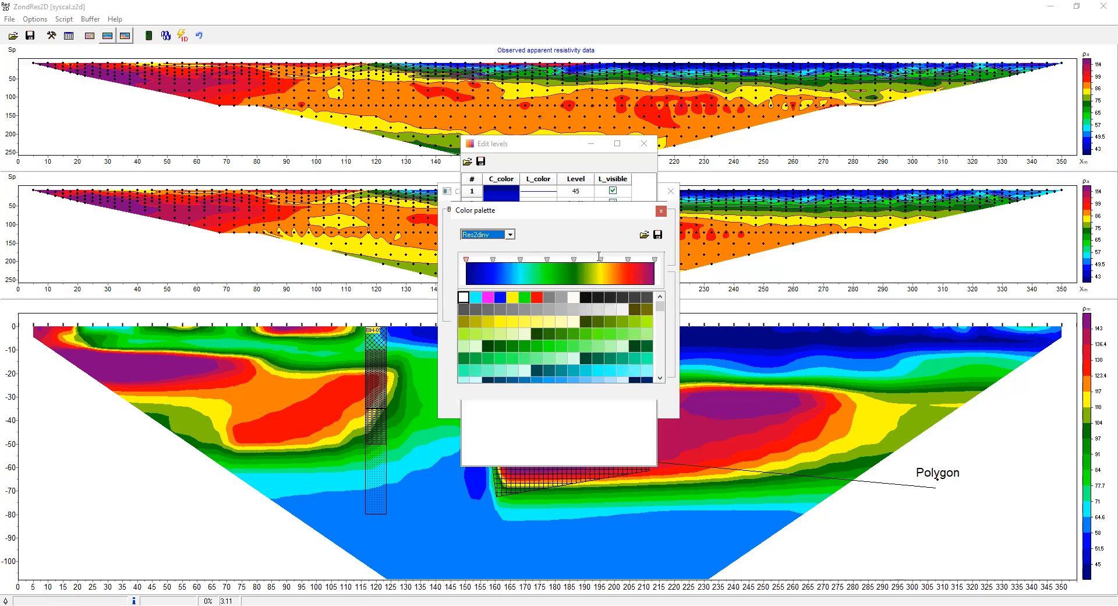
pyautogui.click(661, 211)
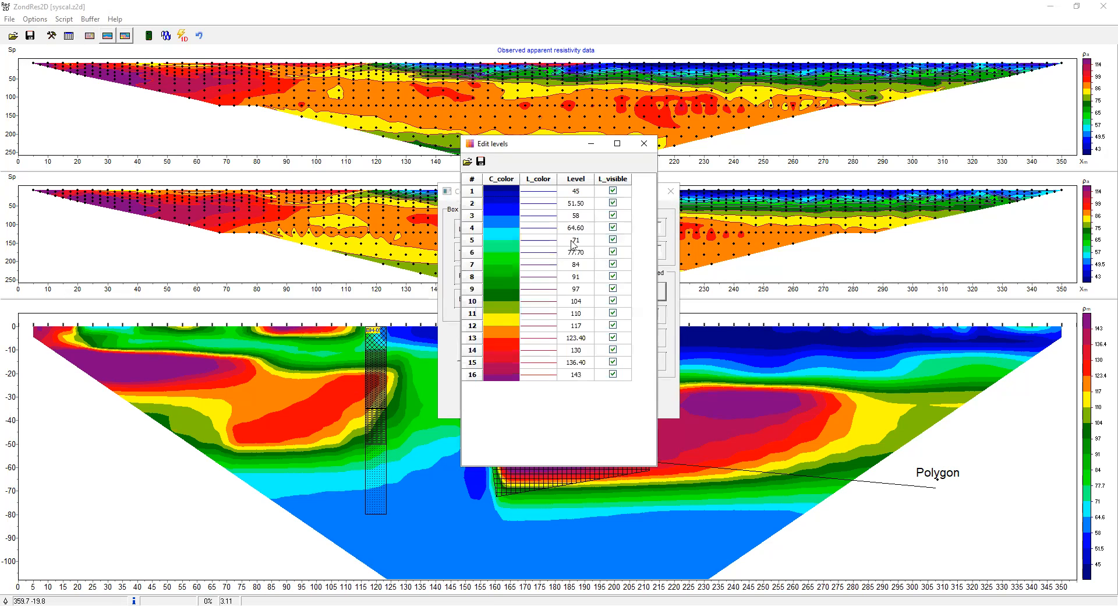
pyautogui.press('Escape')
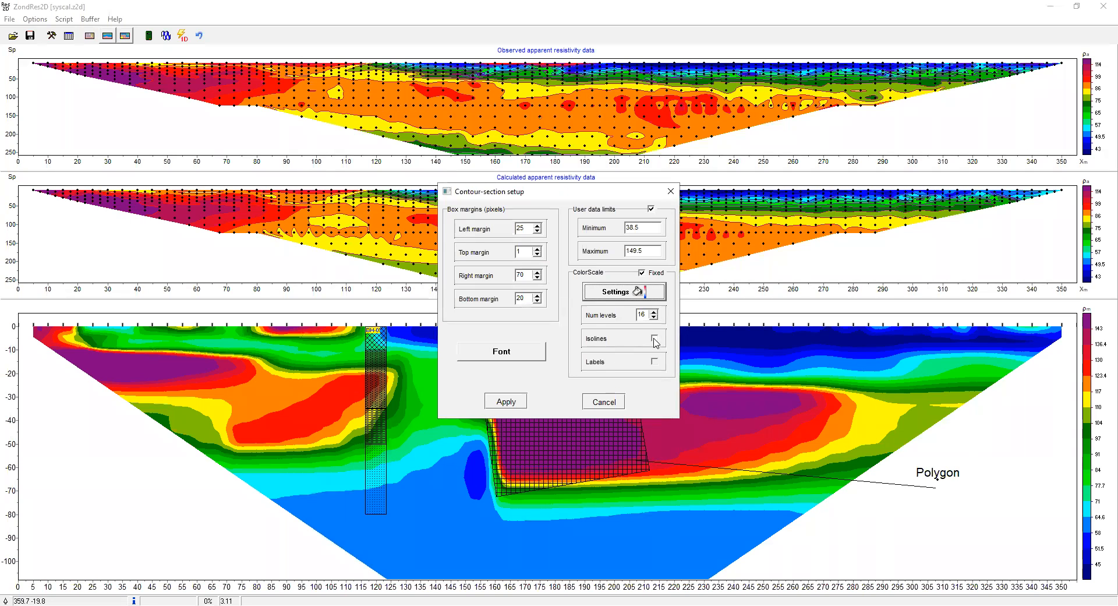
# Turn on isolines and labels for the contour-section, apply them, and check the color level list before leaving the setup
pyautogui.click(654, 362)
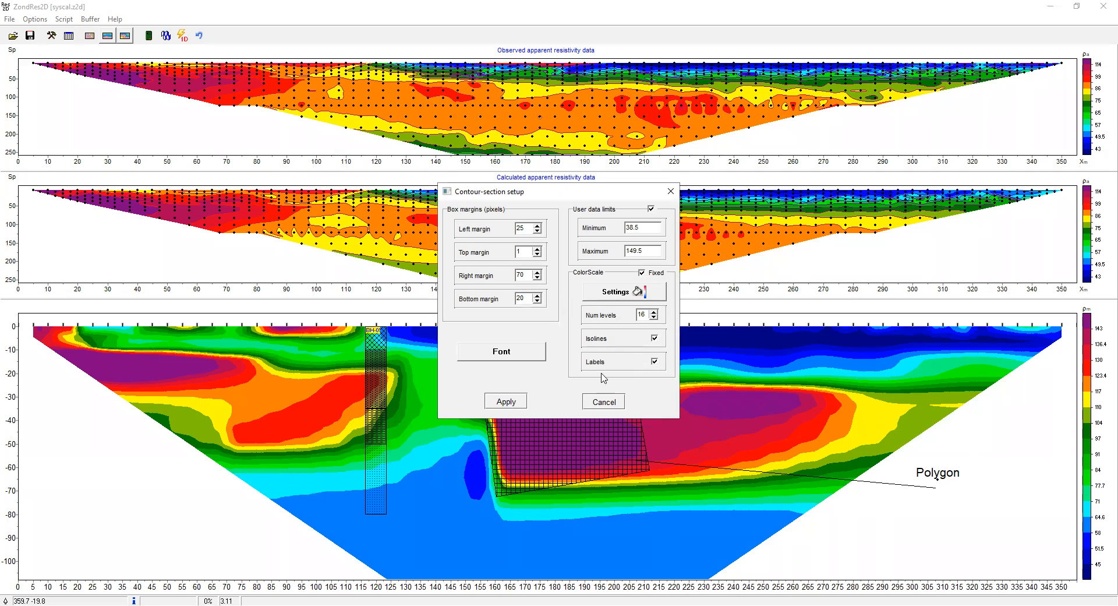
pyautogui.click(506, 401)
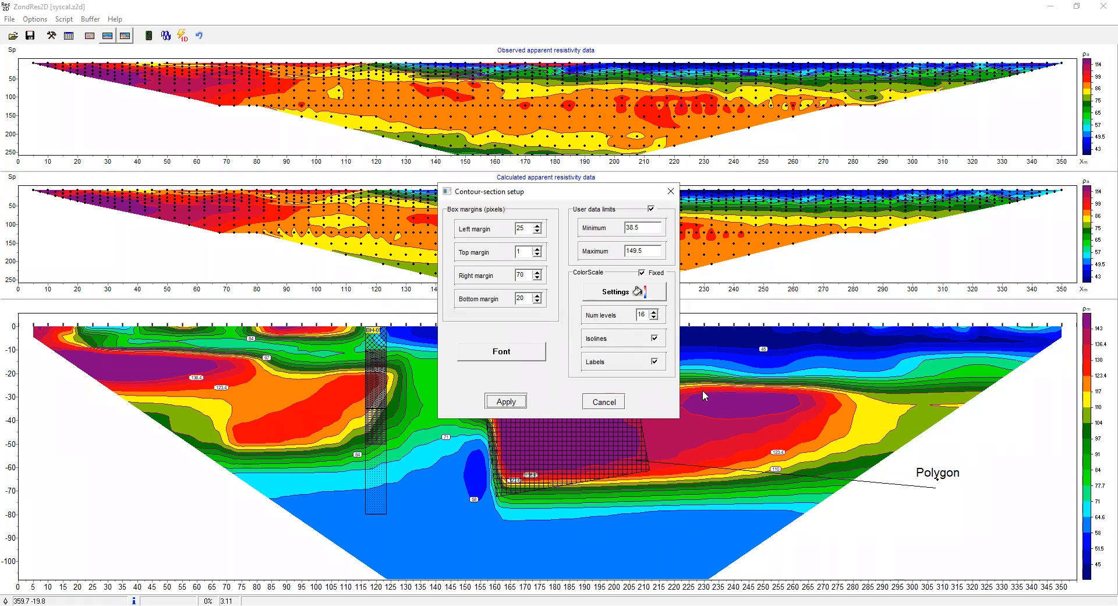
pyautogui.click(621, 295)
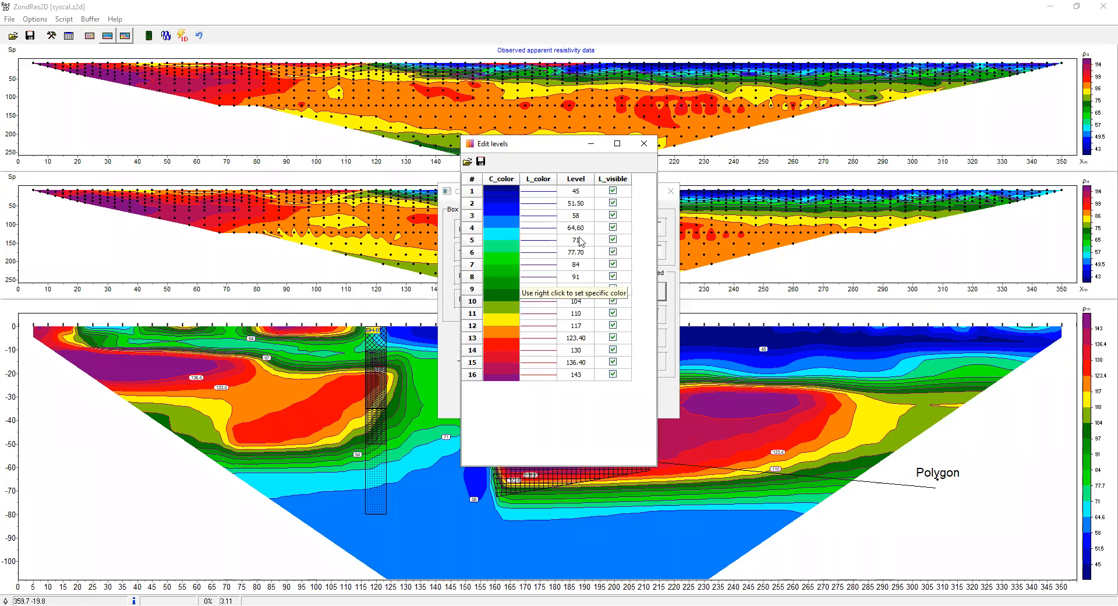
pyautogui.click(645, 149)
pyautogui.click(671, 191)
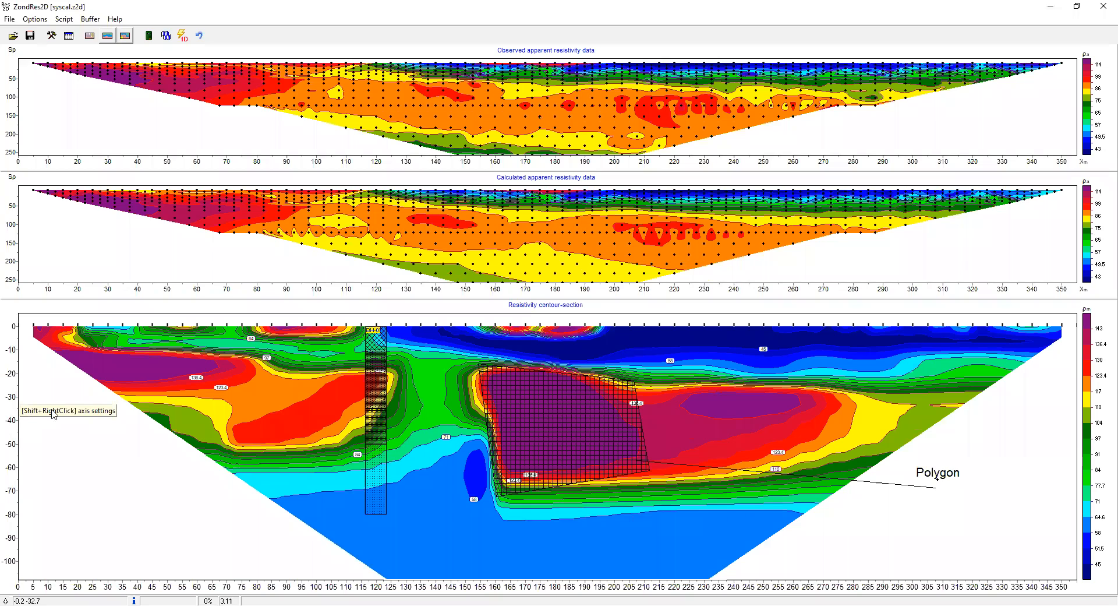
# Set the increment of the contour-section's vertical depth axis to 20
pyautogui.keyDown('shift'); pyautogui.rightClick(570, 228); pyautogui.keyUp('shift')
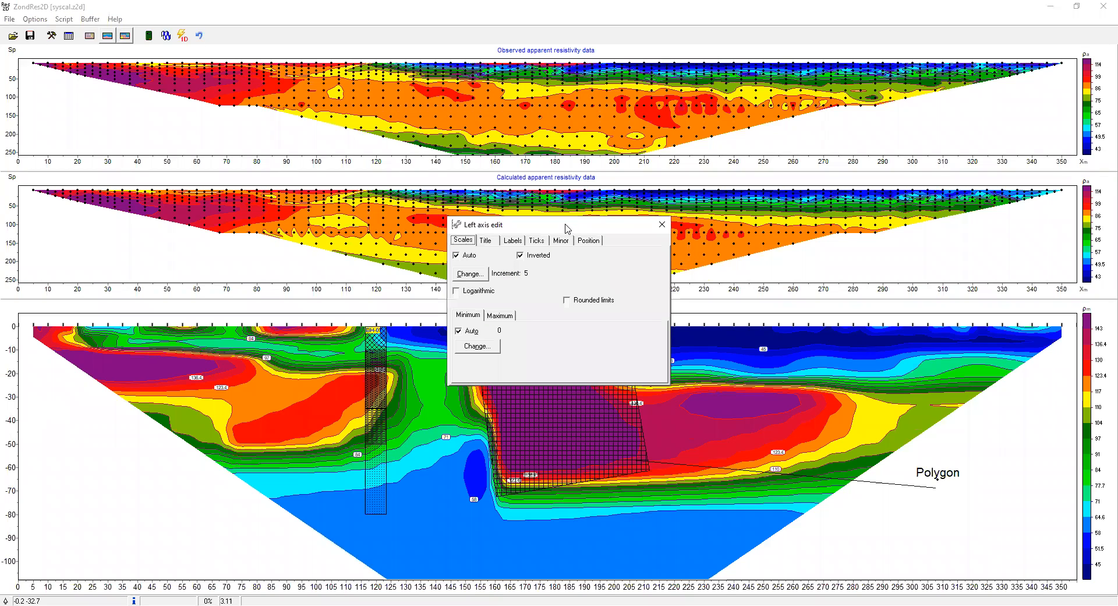
pyautogui.click(456, 273)
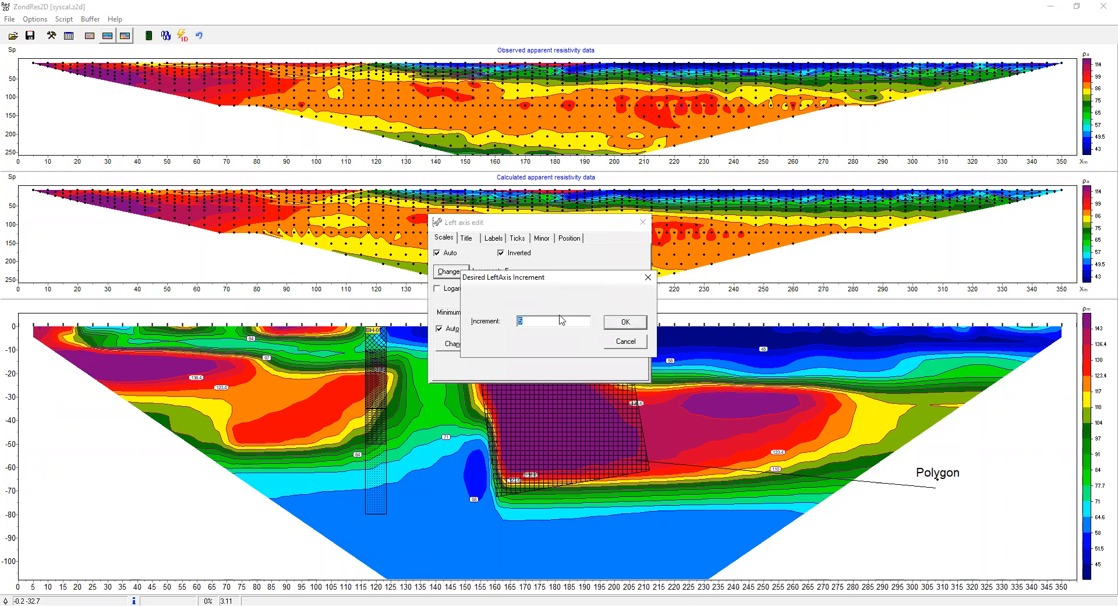
pyautogui.write('20')
pyautogui.click(628, 324)
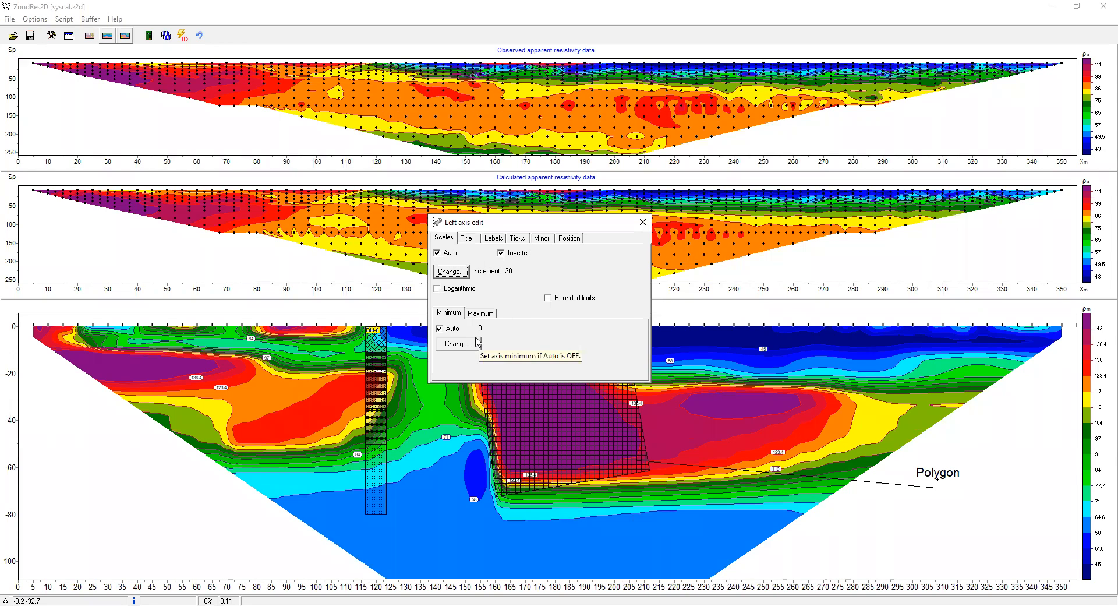
pyautogui.click(644, 223)
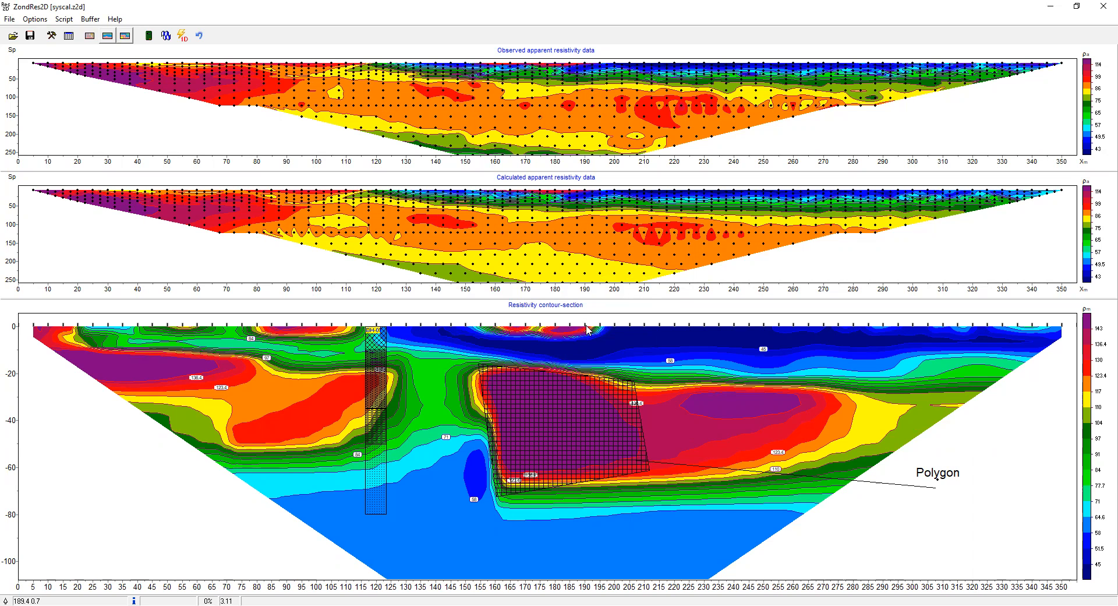
# Change the electrode markers along the contour-section's surface to the Down Triangle style with width 6 and height 9
pyautogui.rightClick(584, 323)
pyautogui.click(603, 334)
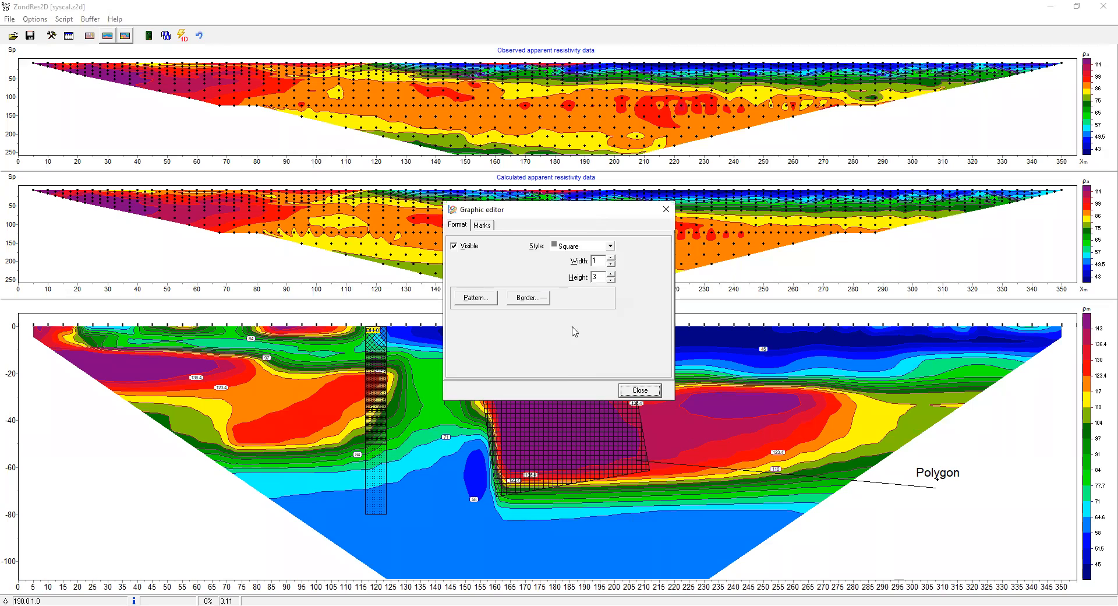
pyautogui.click(585, 359)
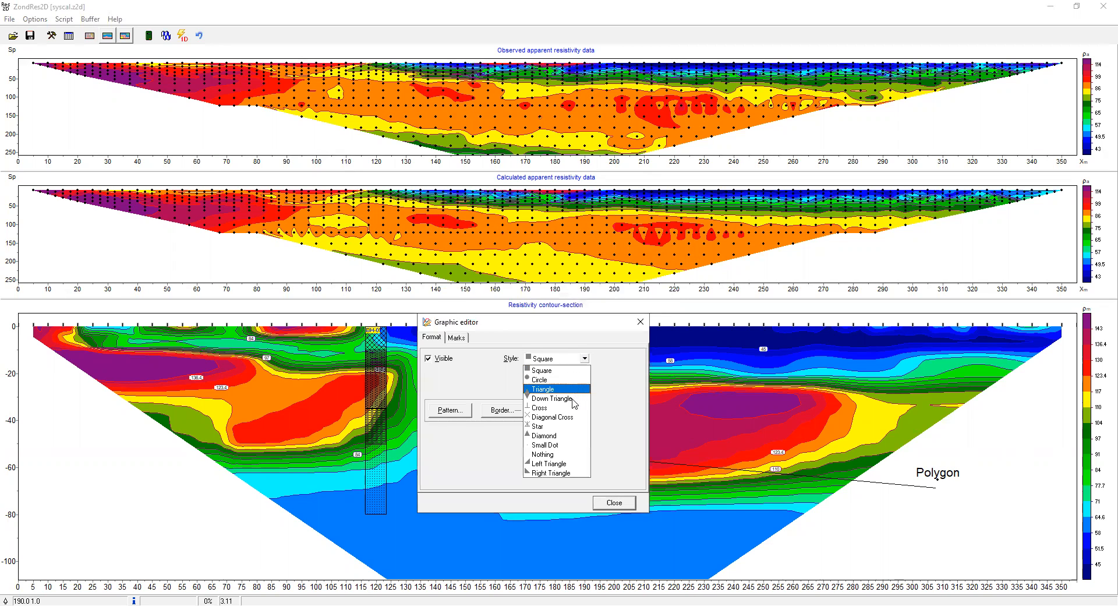
pyautogui.click(577, 396)
pyautogui.click(586, 370)
pyautogui.click(584, 370)
pyautogui.click(588, 386)
pyautogui.click(587, 387)
pyautogui.click(587, 386)
pyautogui.click(587, 386)
pyautogui.click(587, 386)
pyautogui.click(587, 386)
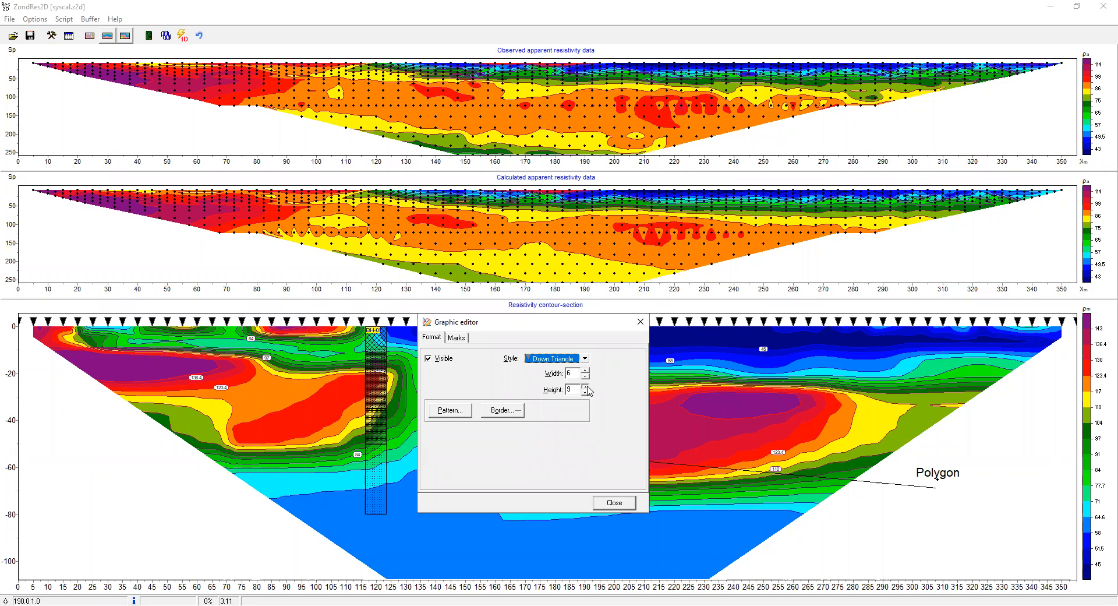
pyautogui.click(613, 504)
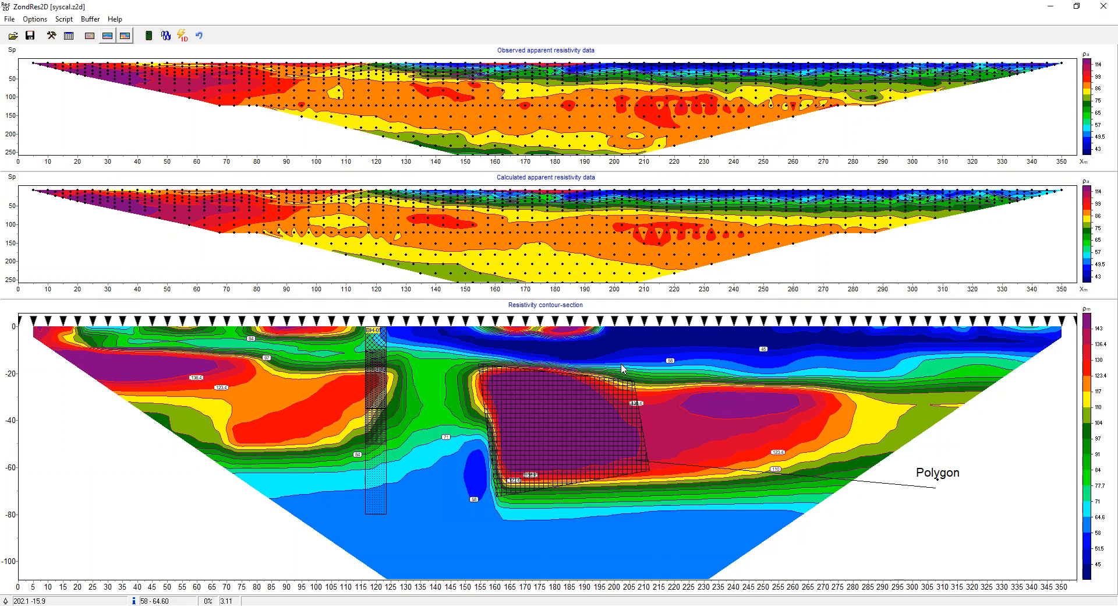
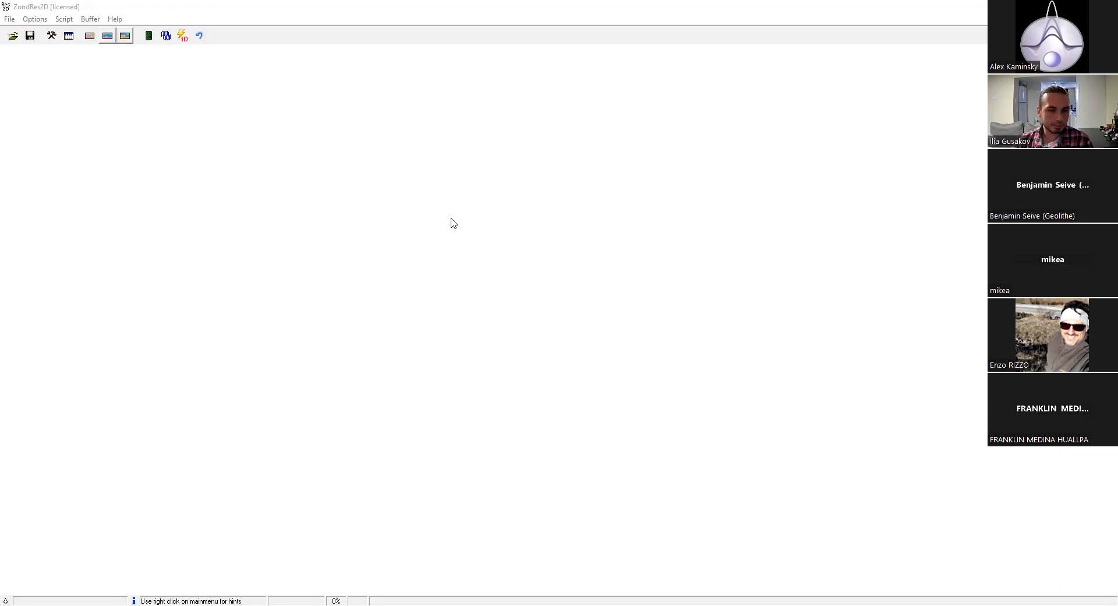
# Open the project 01.z2d and set the block-section's color scale range to automatic
pyautogui.click(13, 36)
pyautogui.doubleClick(448, 213)
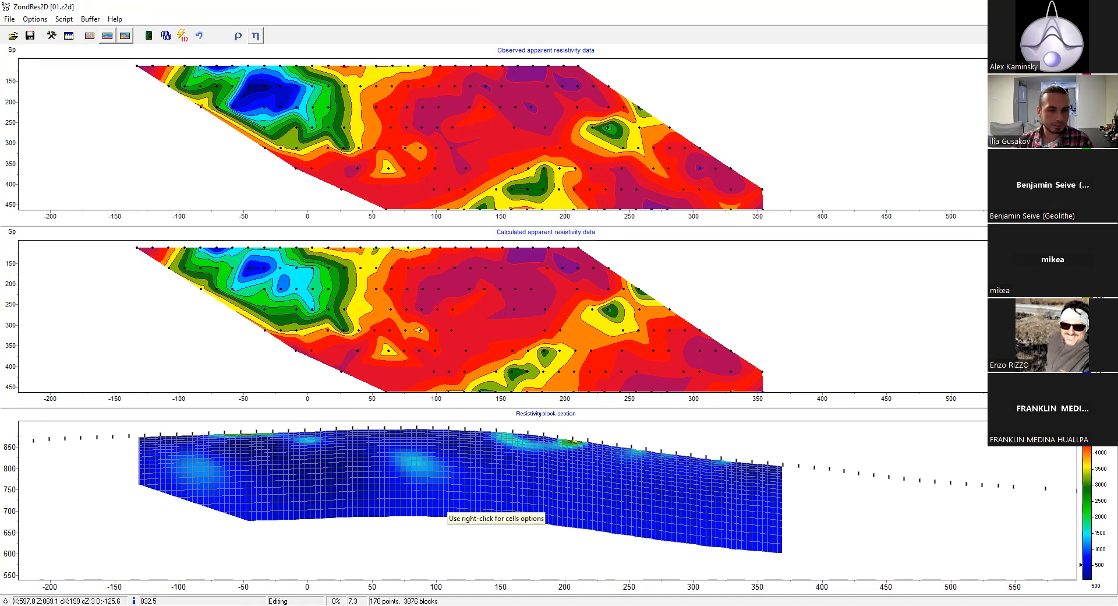
pyautogui.rightClick(1090, 464)
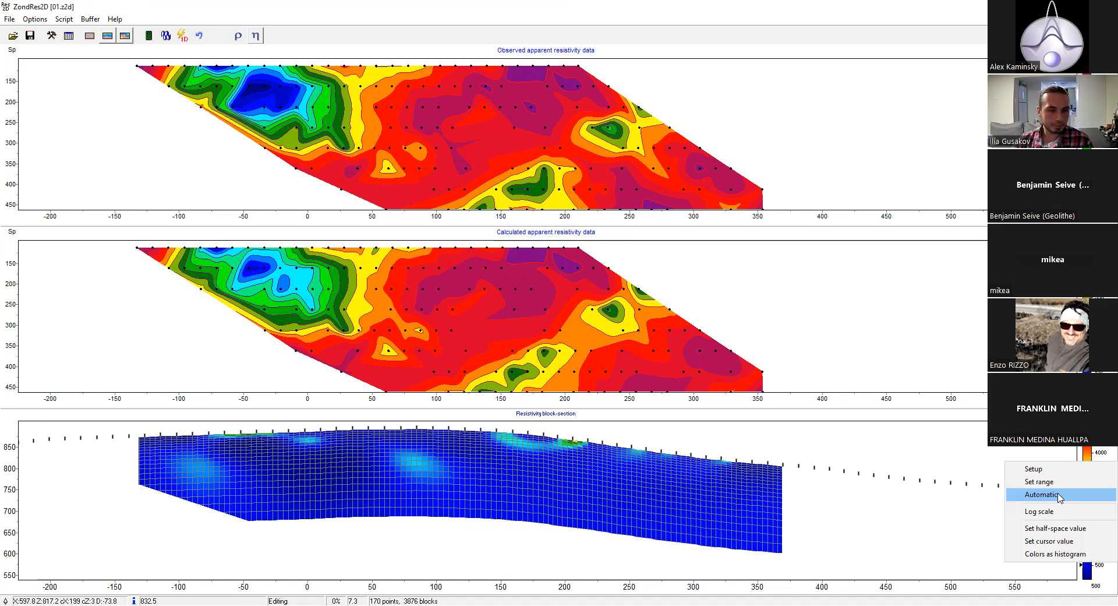
pyautogui.click(1051, 494)
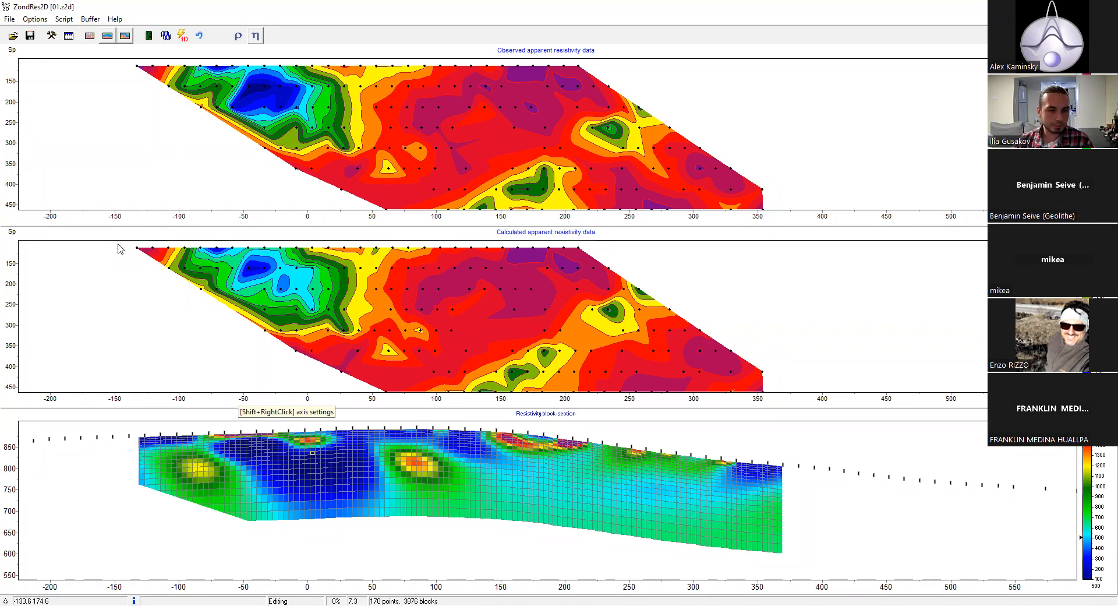
# Open the 3D fence diagram for the project and check the current line's start and end coordinates
pyautogui.click(39, 21)
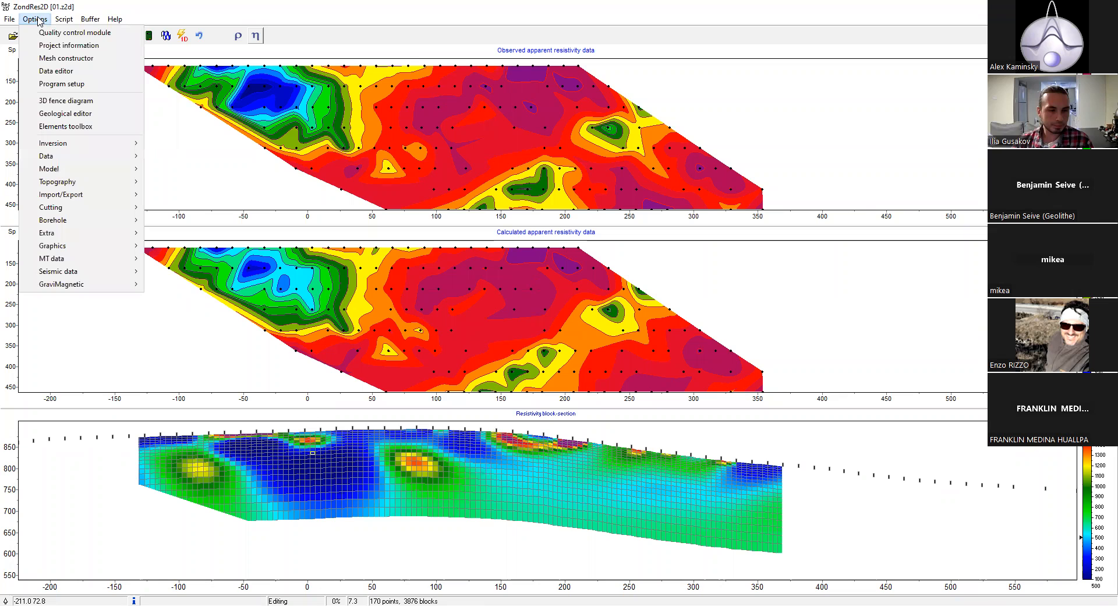
pyautogui.click(97, 102)
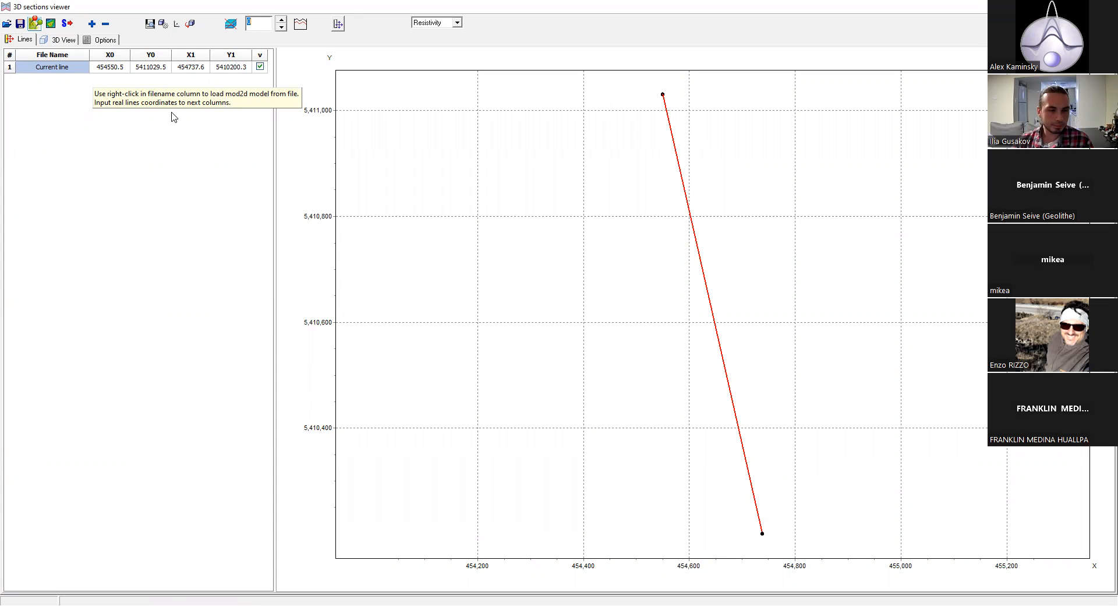
pyautogui.click(230, 67)
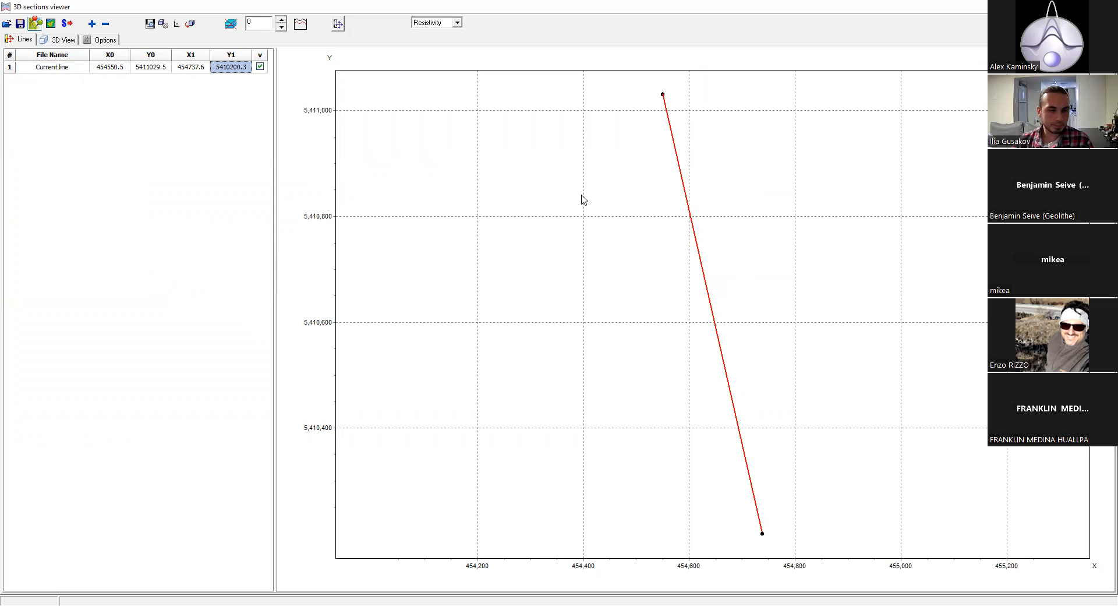
# Add three empty rows to the line table and load the model 03.mod2d into the second row
pyautogui.click(93, 25)
pyautogui.click(92, 26)
pyautogui.click(93, 26)
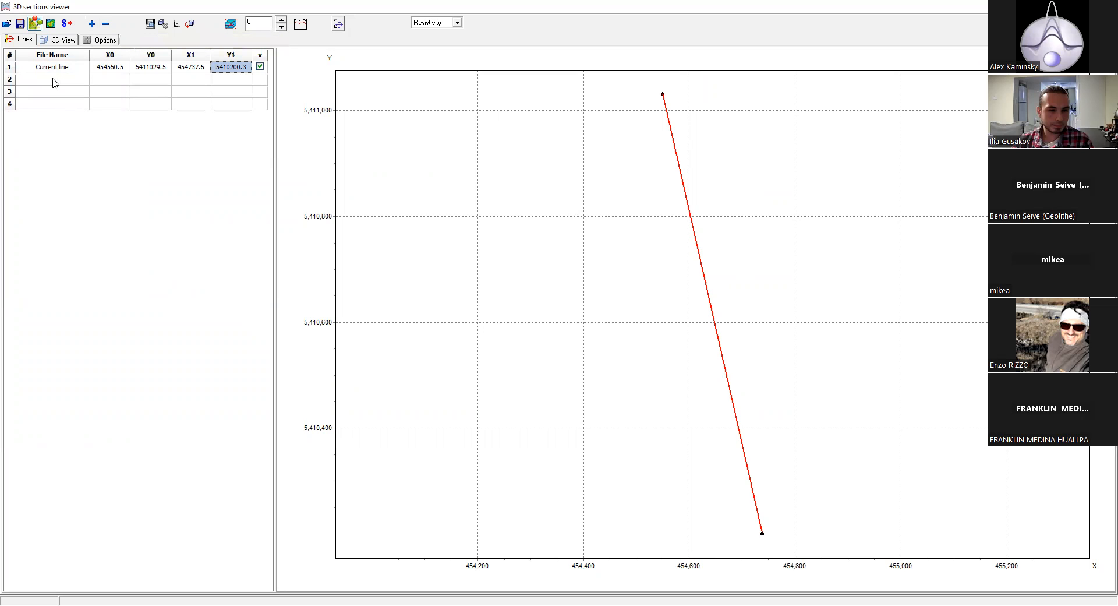
pyautogui.doubleClick(56, 83)
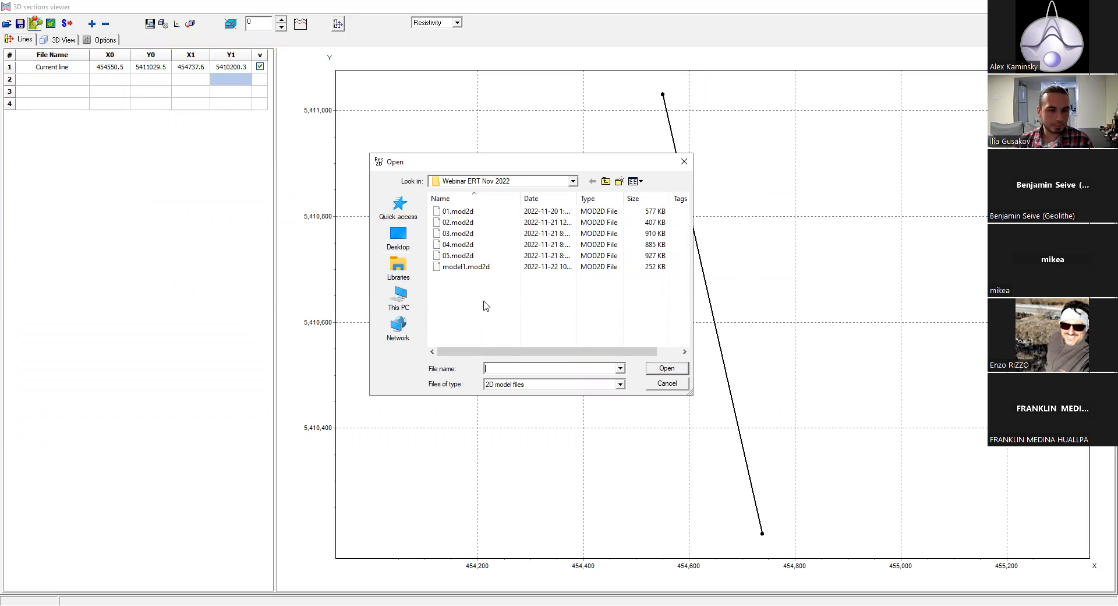
pyautogui.click(471, 234)
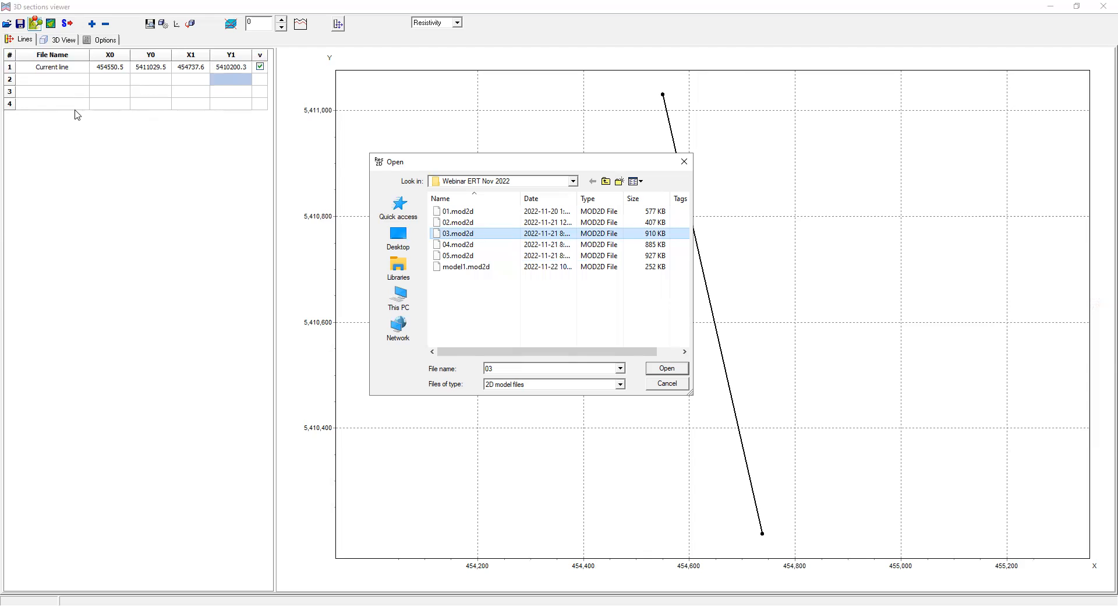
pyautogui.press('Return')
# Load the models 04.mod2d and 05.mod2d into the third and fourth rows of the line table
pyautogui.click(468, 247)
pyautogui.click(461, 247)
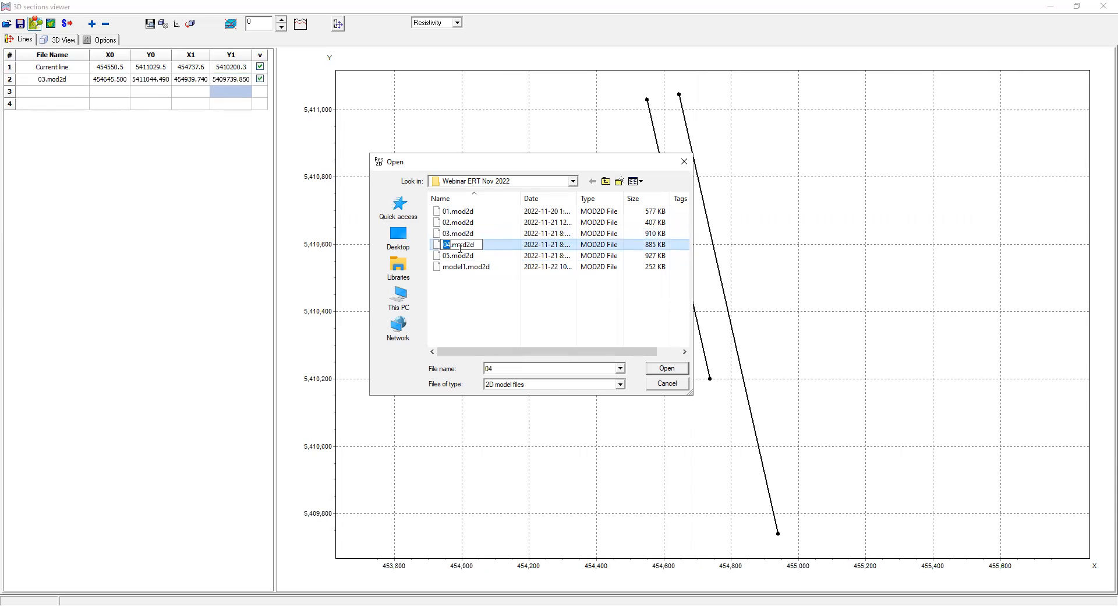
pyautogui.click(439, 248)
pyautogui.doubleClick(439, 247)
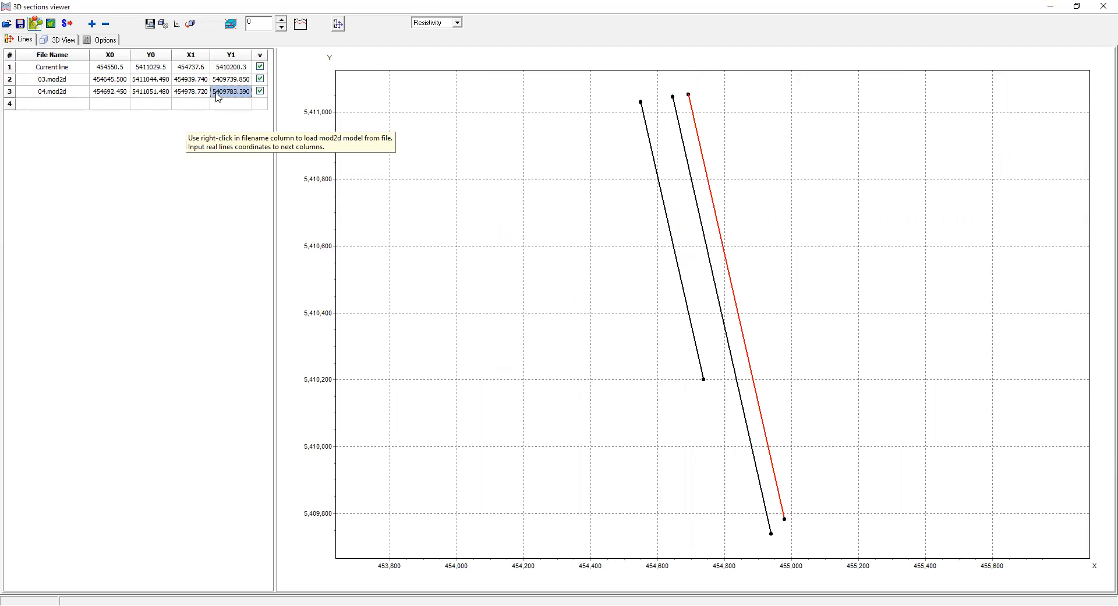
pyautogui.rightClick(61, 108)
pyautogui.click(450, 258)
pyautogui.doubleClick(450, 258)
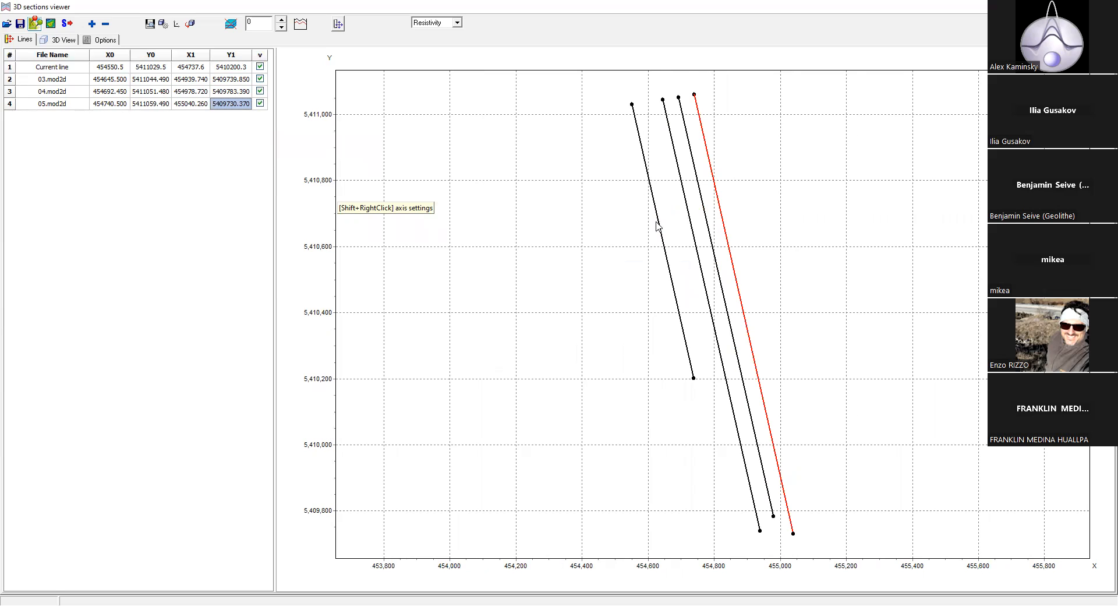
# Display the four resistivity sections as a 3D fence diagram and examine them from several angles
pyautogui.click(63, 41)
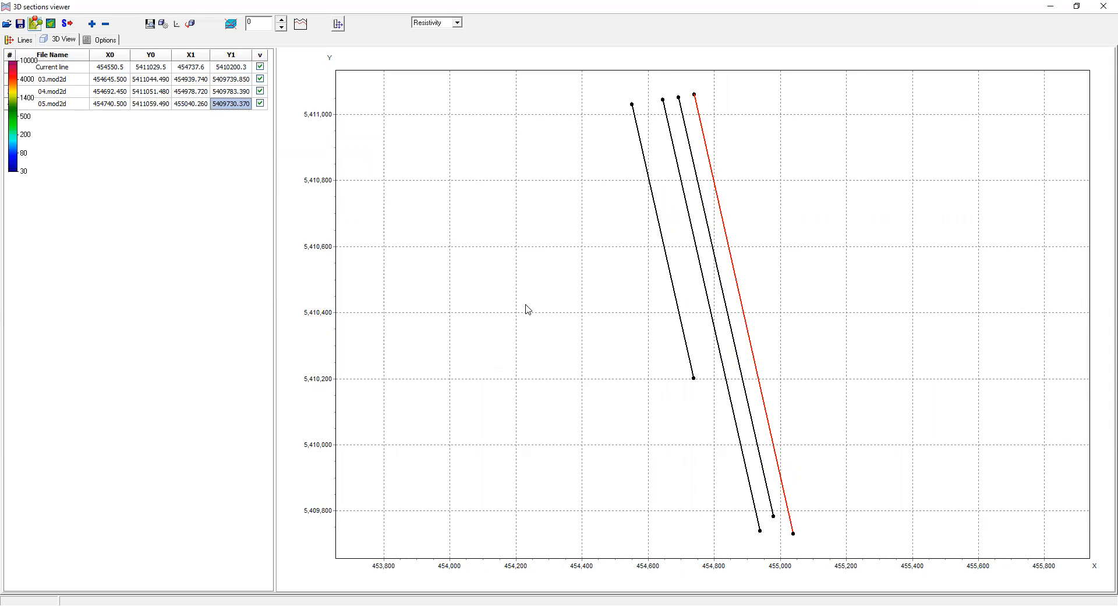
pyautogui.moveTo(484, 254); pyautogui.dragTo(507, 239)
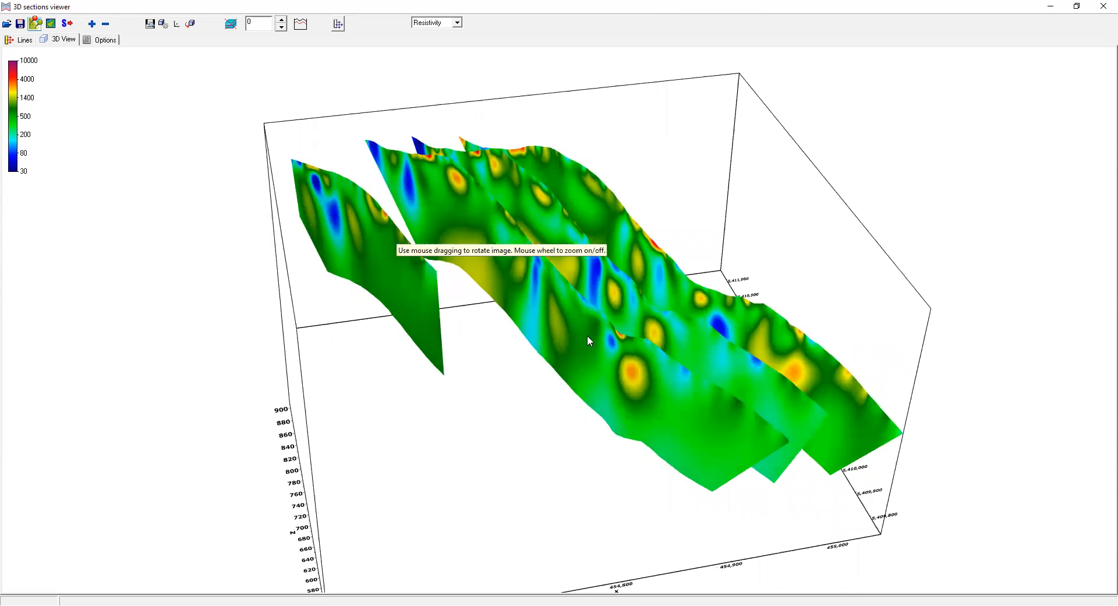
pyautogui.scroll(-2, 520, 394)
pyautogui.moveTo(520, 394); pyautogui.dragTo(532, 352)
pyautogui.moveTo(819, 324); pyautogui.dragTo(411, 236)
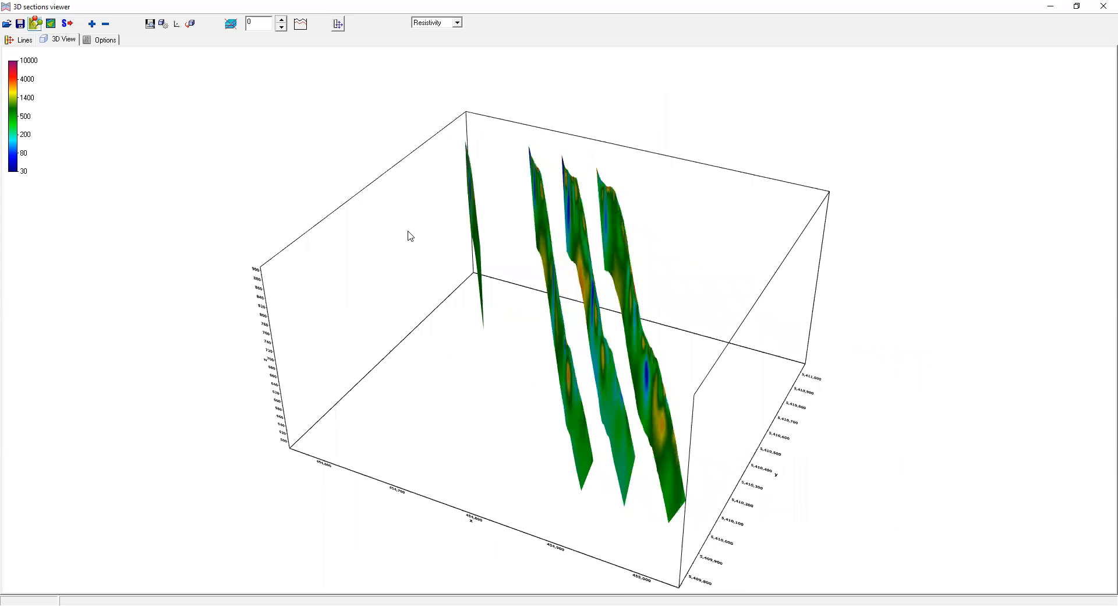
pyautogui.moveTo(693, 407); pyautogui.dragTo(508, 163)
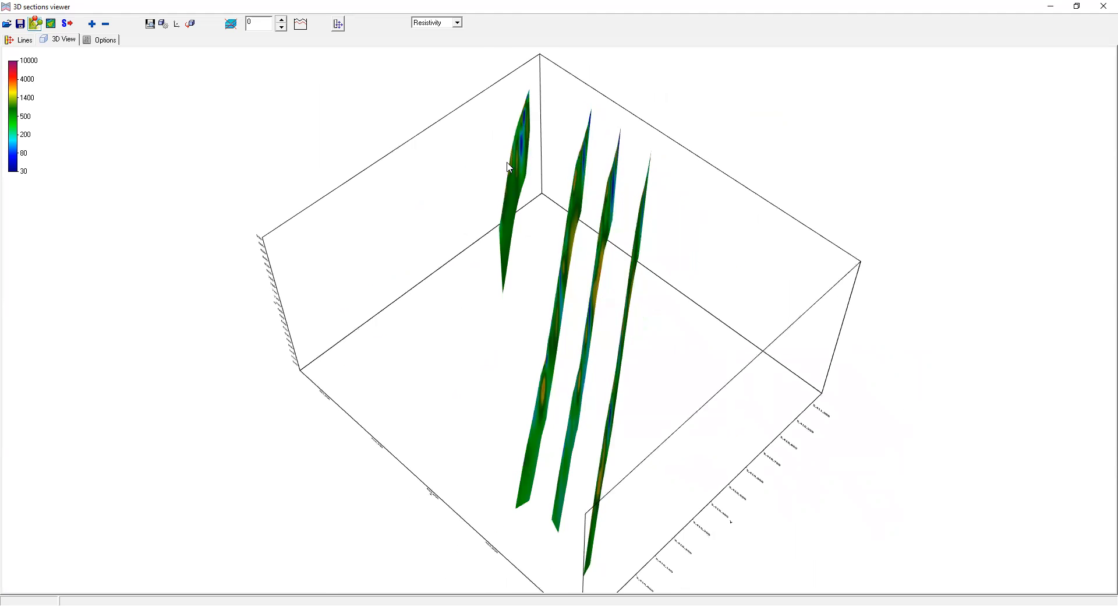
pyautogui.moveTo(697, 414); pyautogui.dragTo(367, 357)
pyautogui.moveTo(602, 377); pyautogui.dragTo(554, 413)
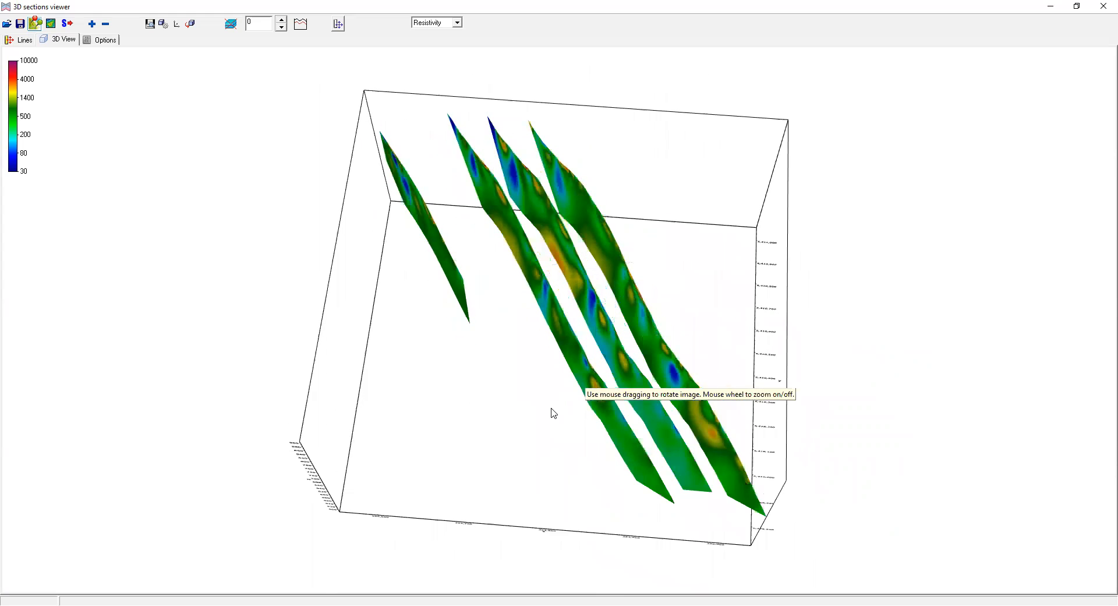
pyautogui.moveTo(509, 315); pyautogui.dragTo(512, 314)
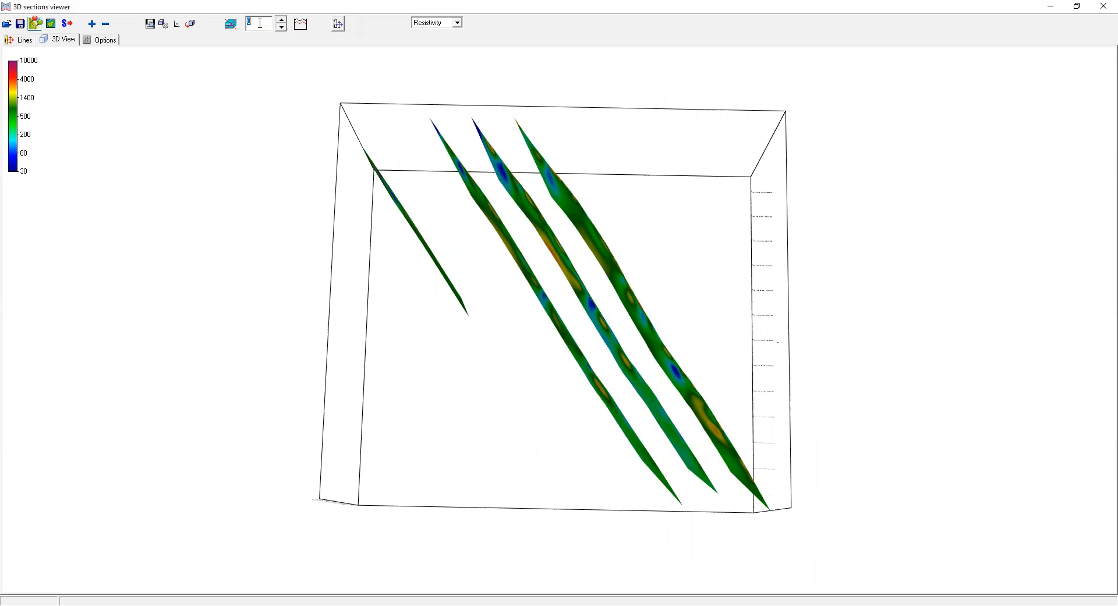
# Add a resistivity depth slice at 10 to the 3D fence diagram and move it down in stages to 154.7
pyautogui.write('10')
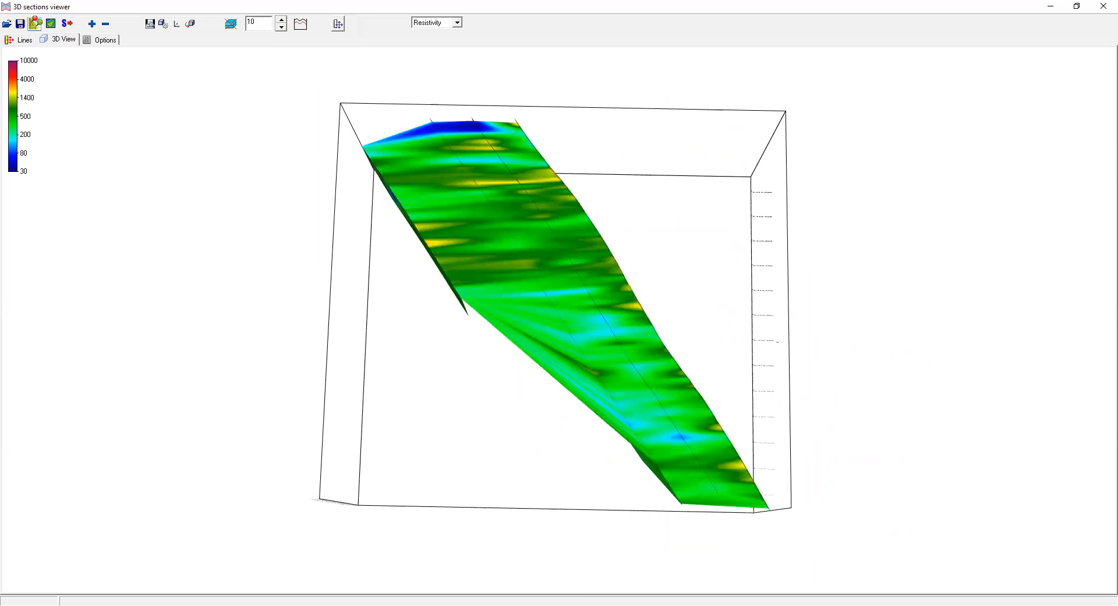
pyautogui.moveTo(522, 394); pyautogui.dragTo(367, 91)
pyautogui.click(283, 26)
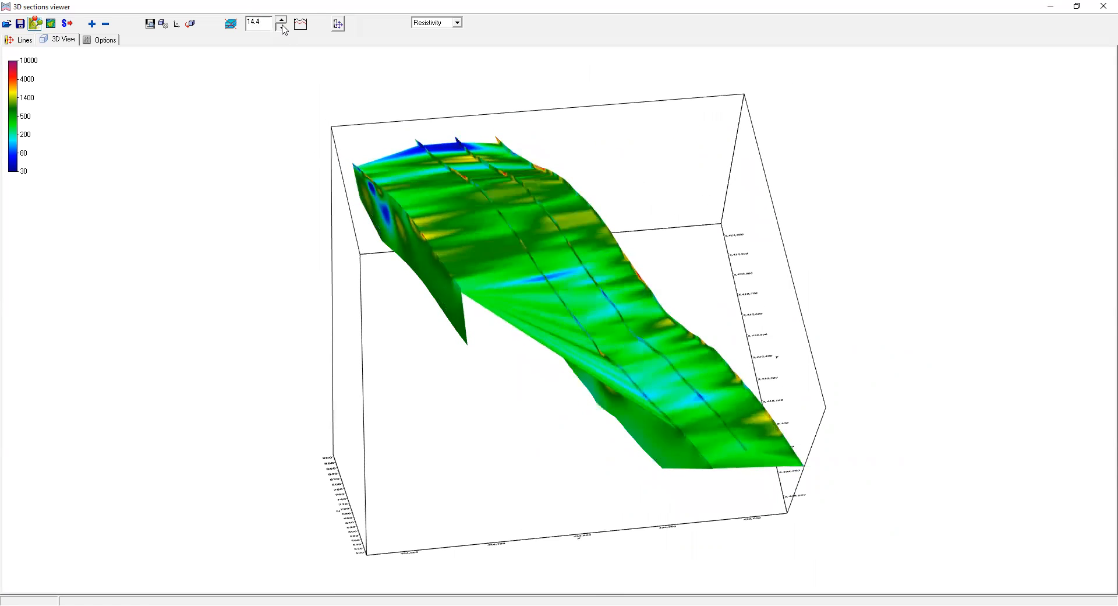
pyautogui.click(284, 27)
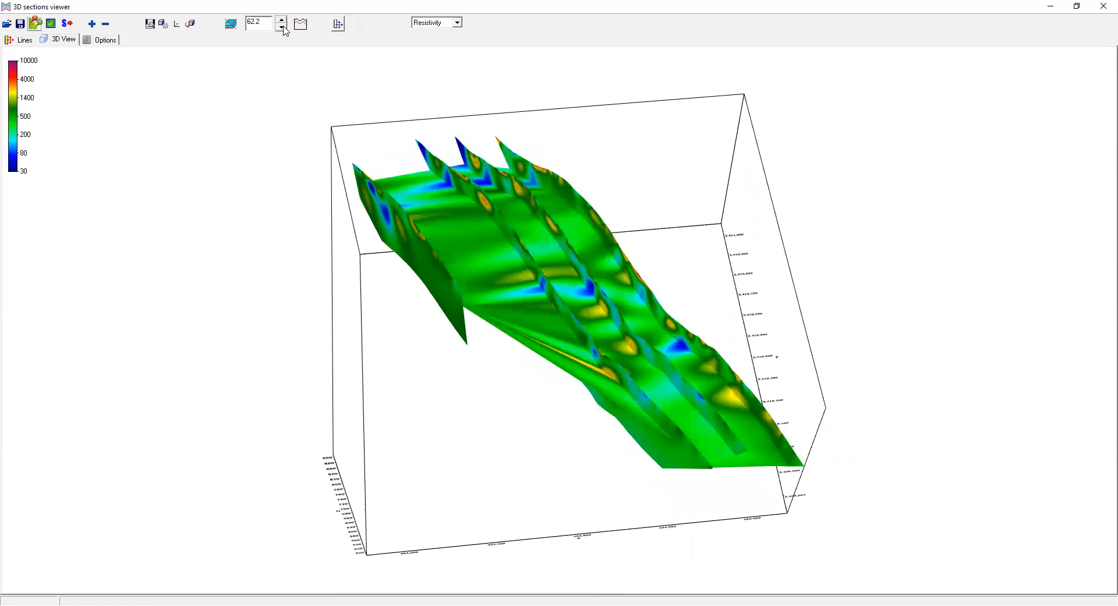
pyautogui.click(282, 28)
pyautogui.click(282, 27)
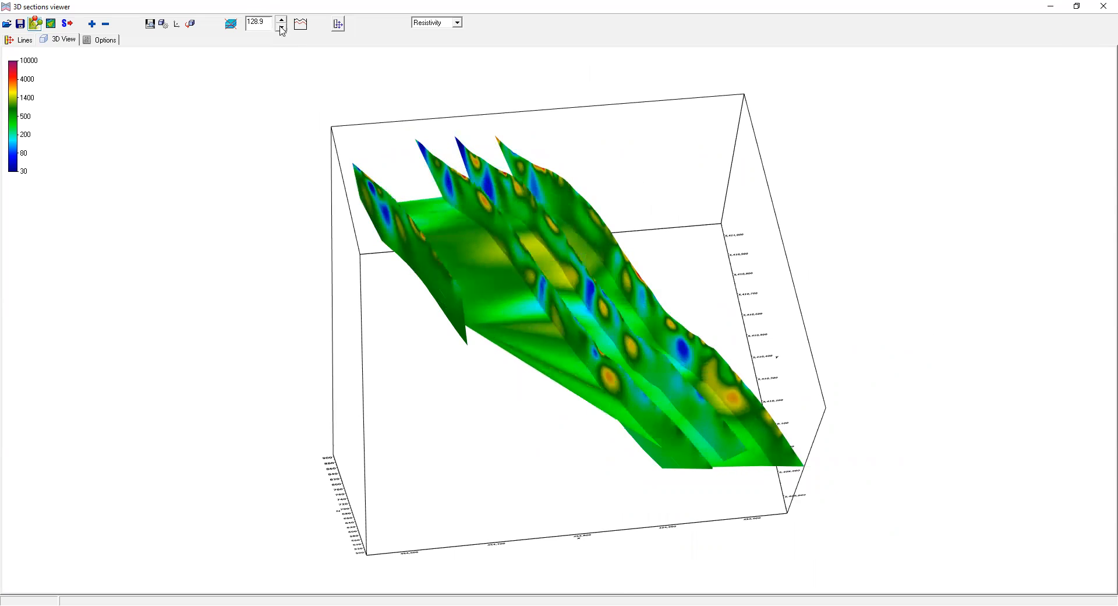
pyautogui.click(282, 28)
pyautogui.moveTo(606, 346); pyautogui.dragTo(488, 348)
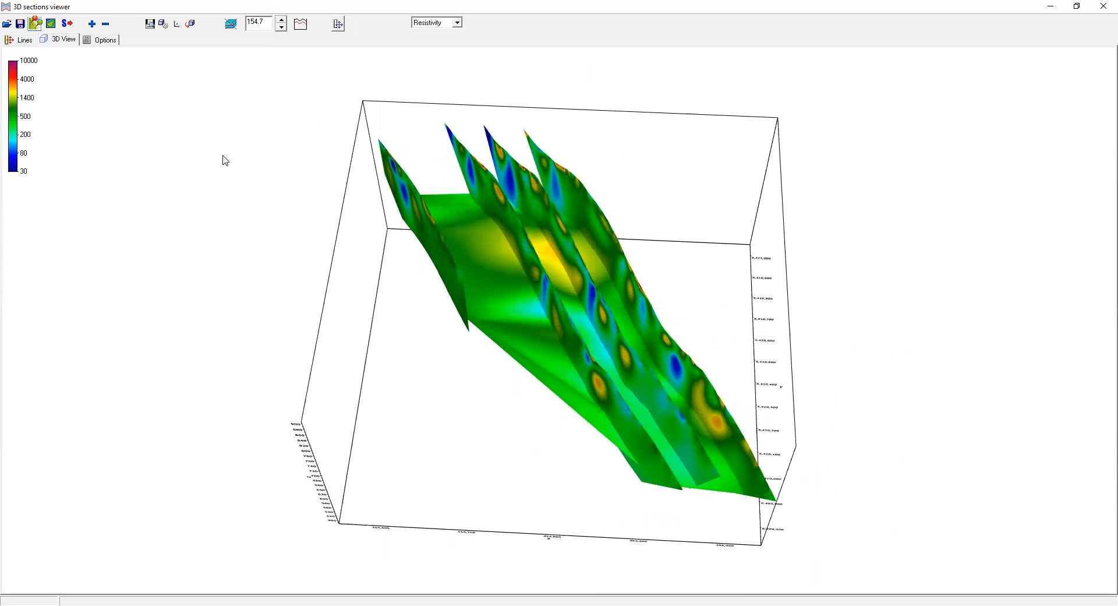
# Add a satellite image as the background of the line map, using UTM zone 34
pyautogui.click(24, 39)
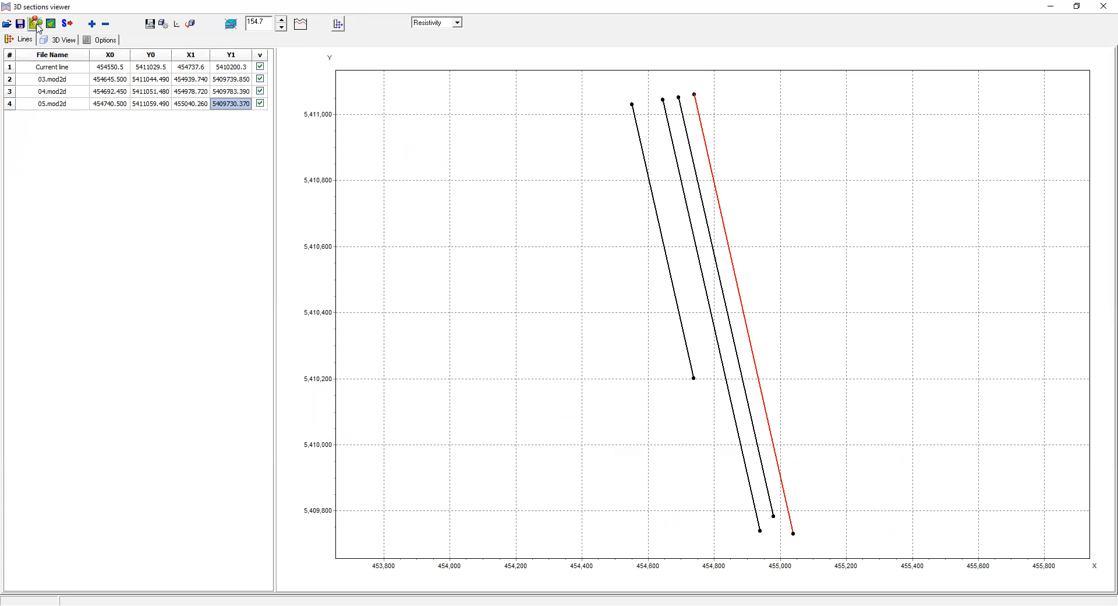
pyautogui.click(35, 24)
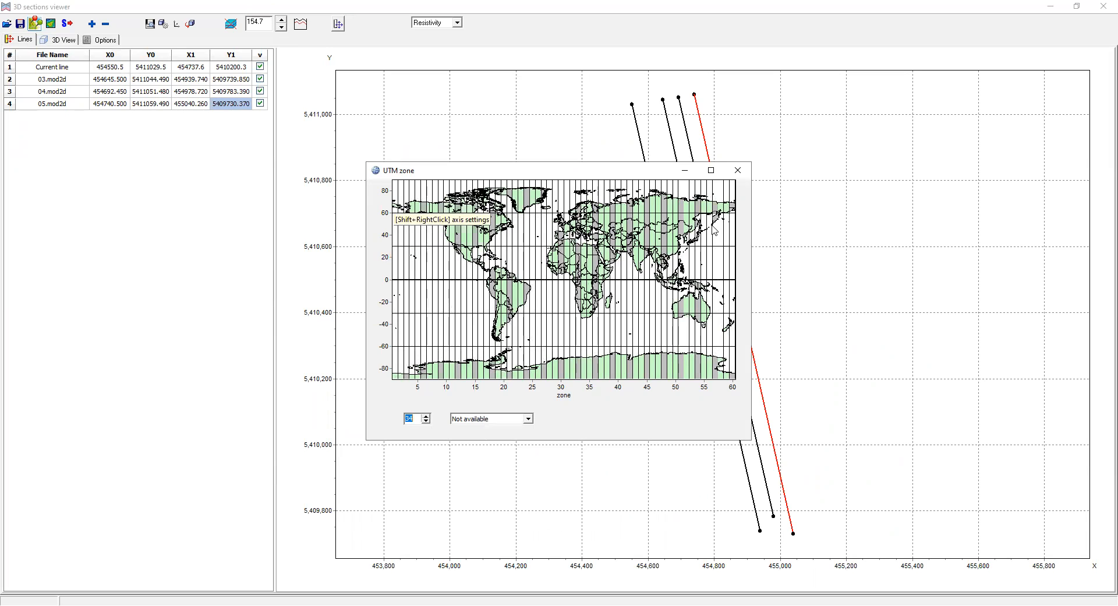
pyautogui.click(741, 172)
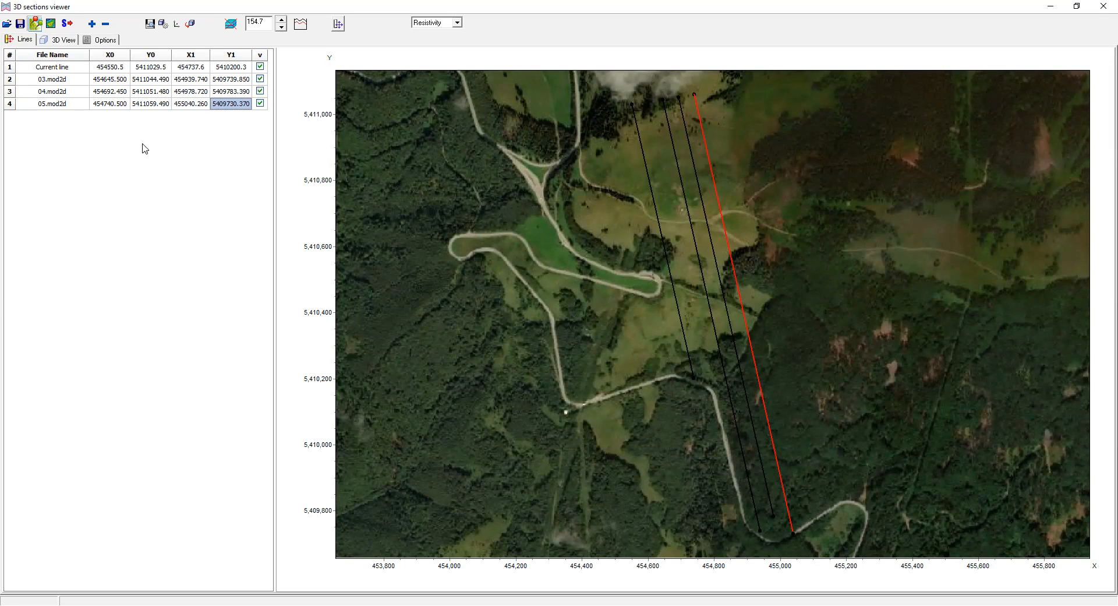
# Inspect the fence diagram over the satellite image in 3D, and close the 3D sections viewer
pyautogui.click(60, 39)
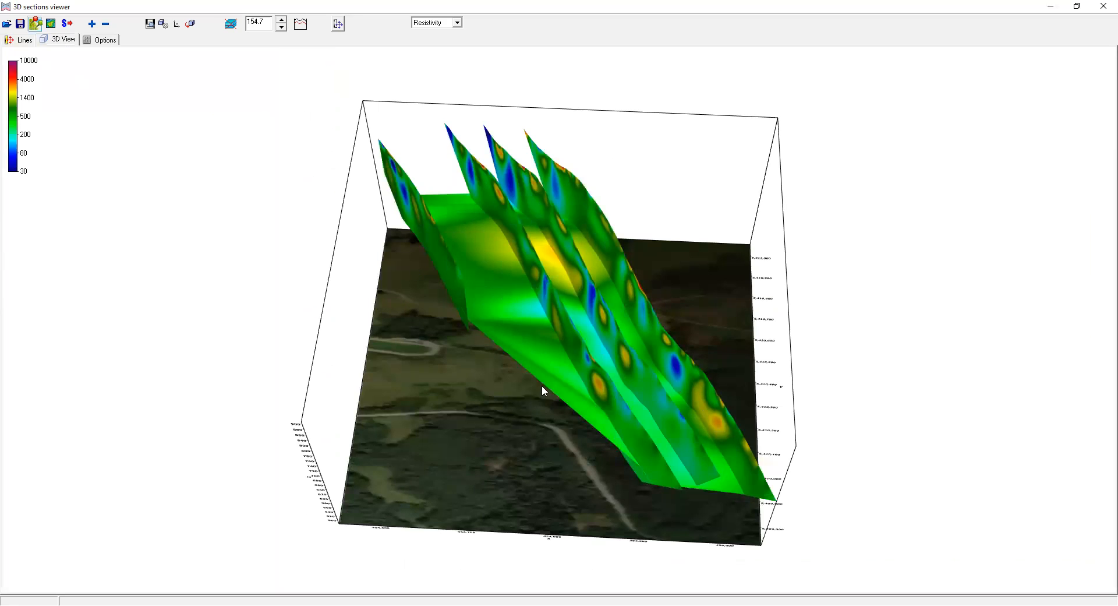
pyautogui.moveTo(562, 444); pyautogui.dragTo(547, 158)
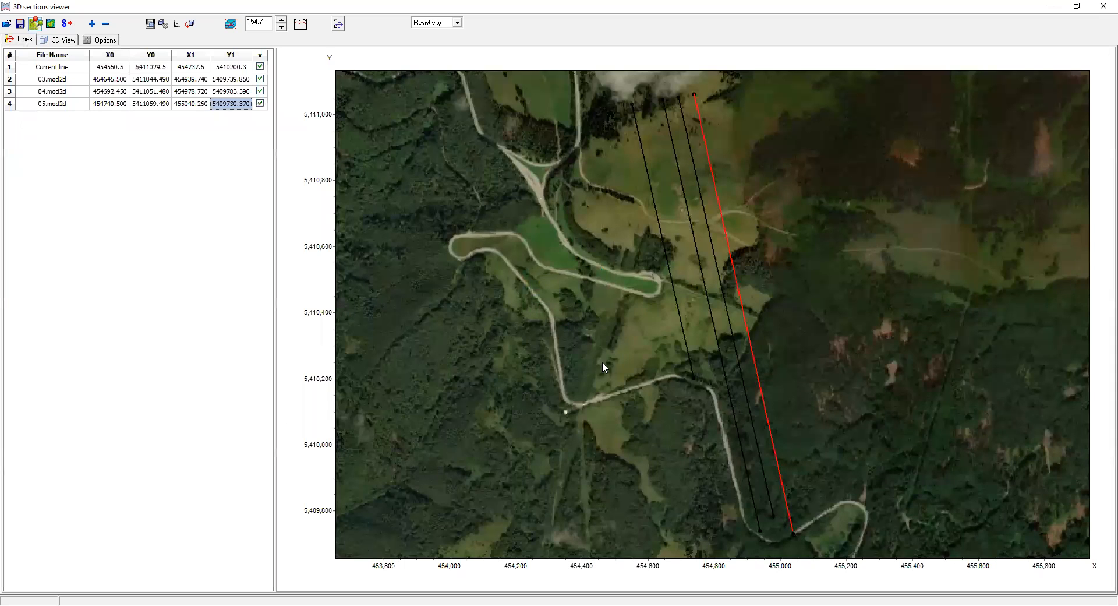
pyautogui.click(1093, 17)
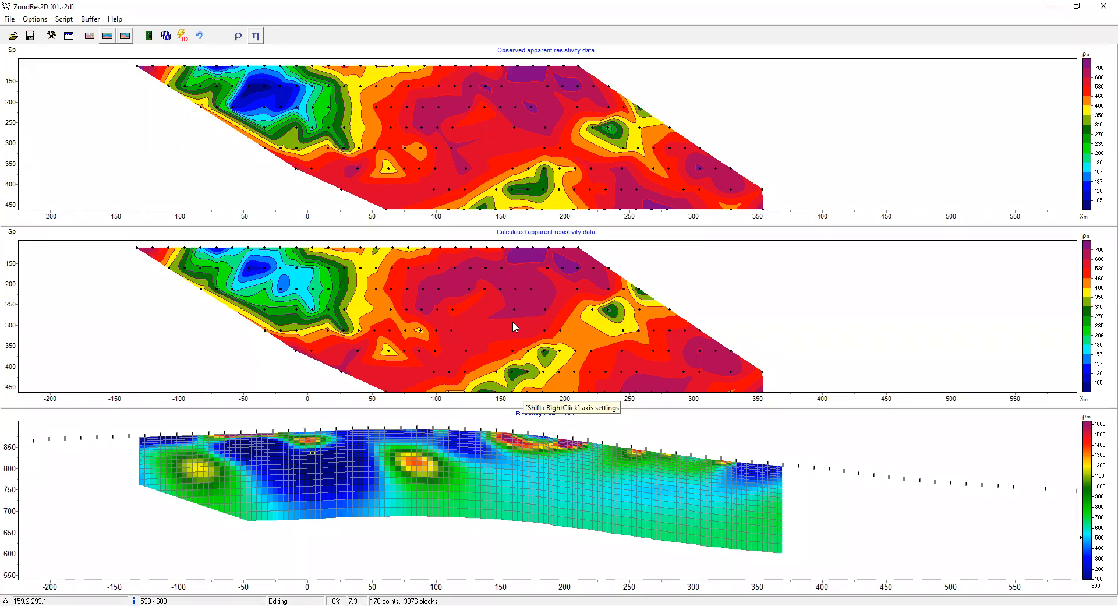